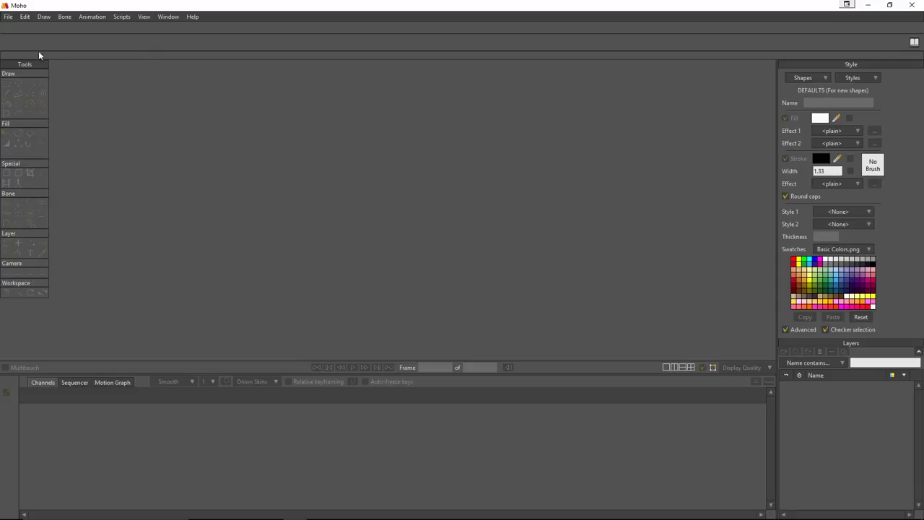
click(8, 17)
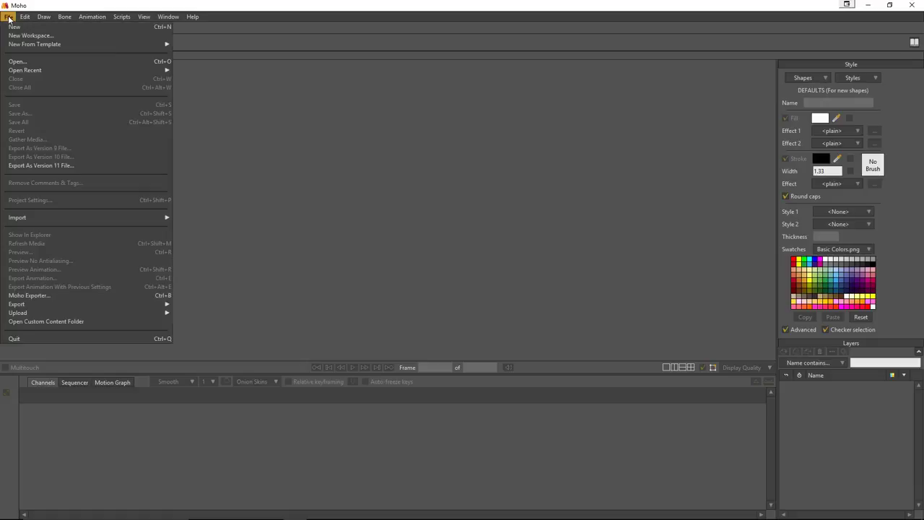
click(22, 36)
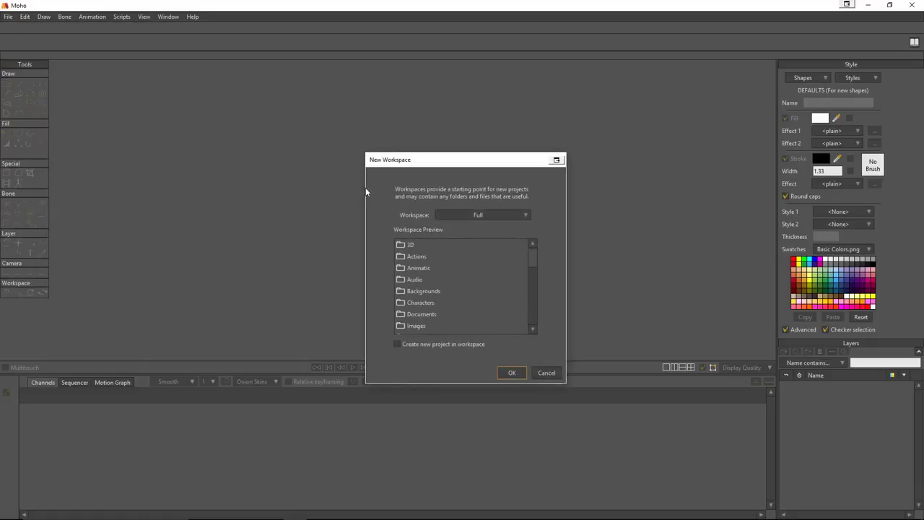
click(548, 373)
Step: Create a new project and accept its 1080p HDTV (1920x1080), 30 fps project settings
click(9, 17)
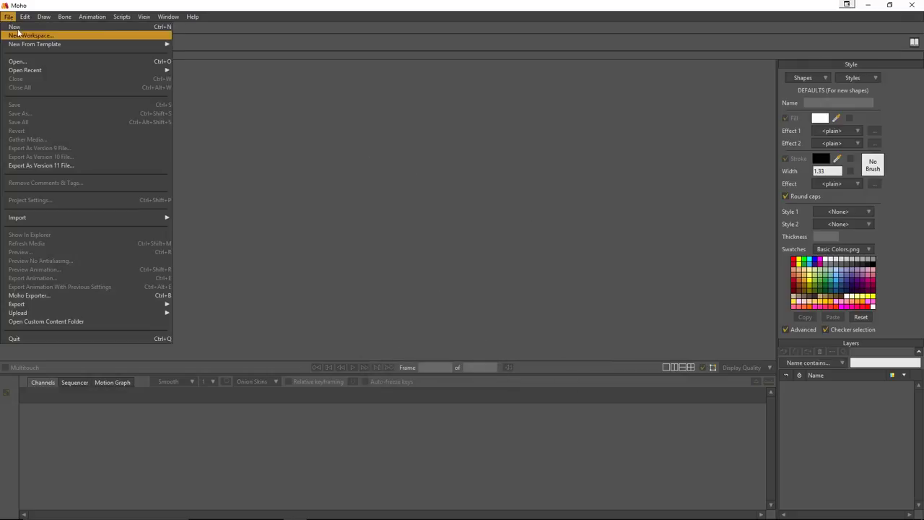
click(61, 27)
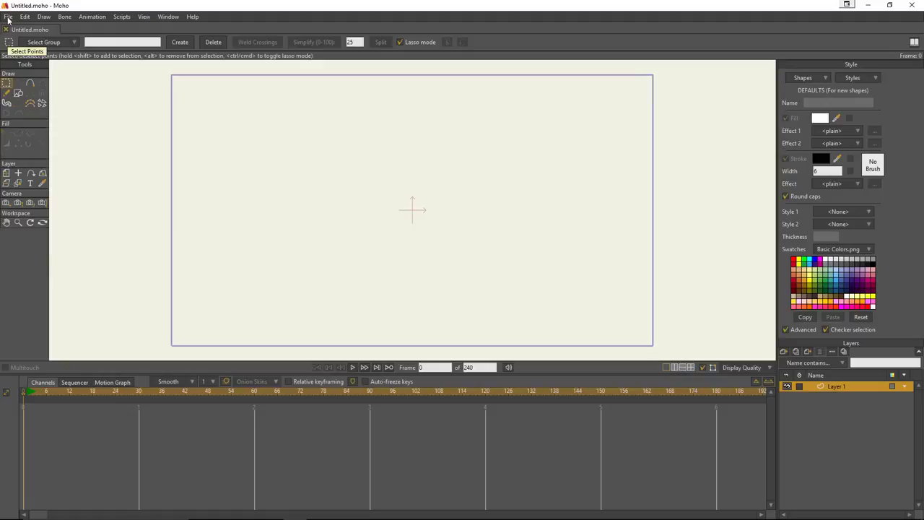
click(9, 17)
click(41, 200)
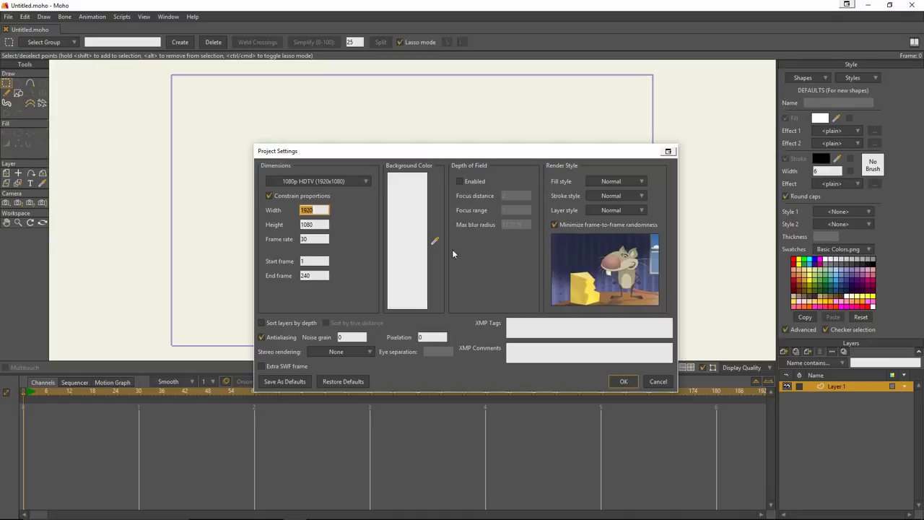
click(625, 382)
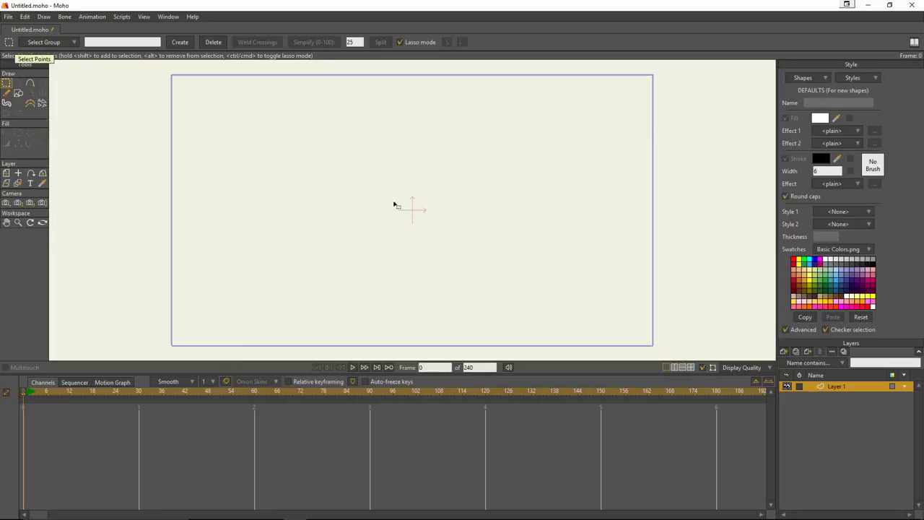
Step: Choose Flux Character.moho and Zor Character.moho from the Anime folder for import as Moho objects
click(8, 17)
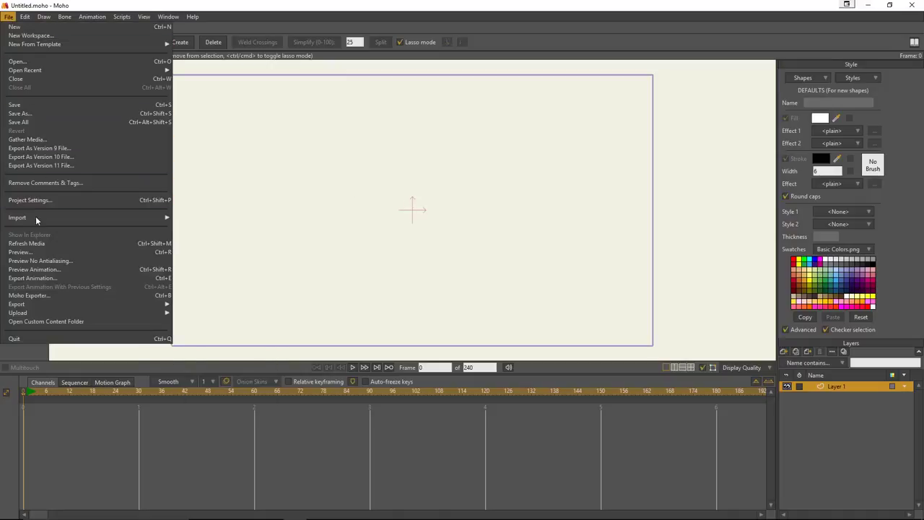
mouse_move(87, 217)
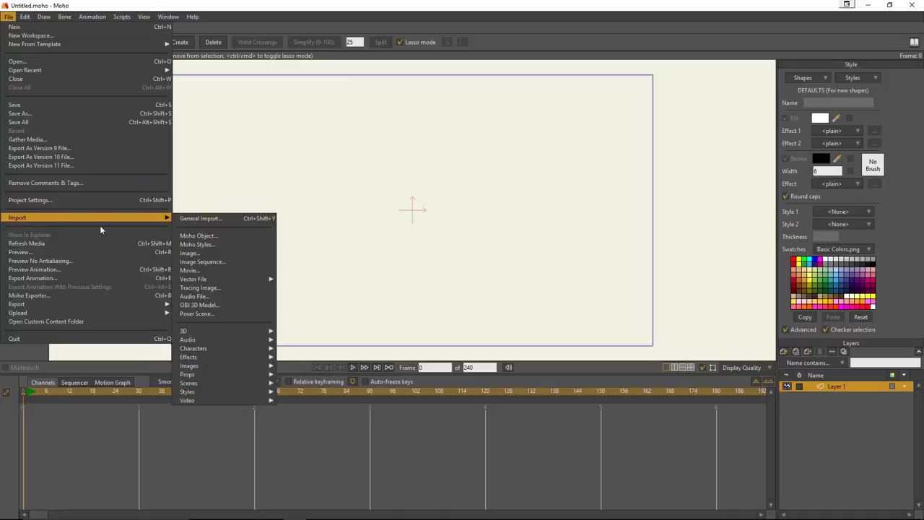
click(198, 235)
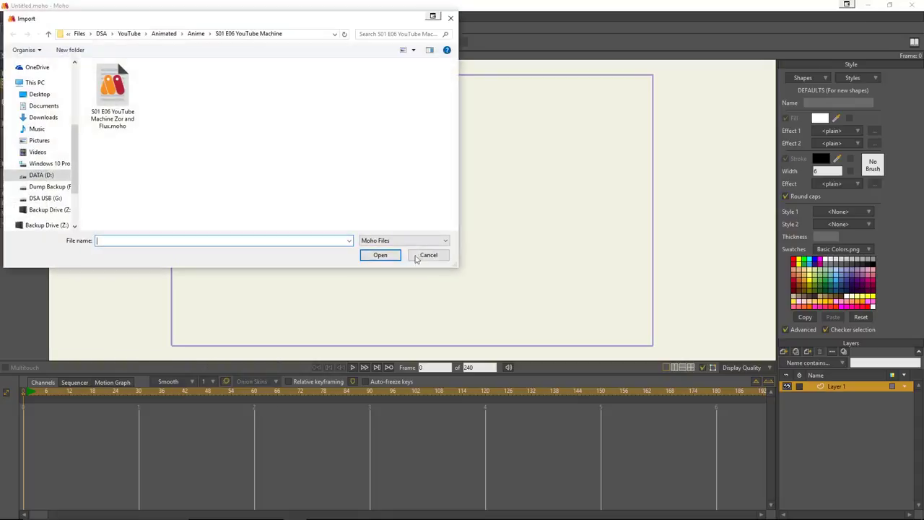
click(196, 33)
click(113, 163)
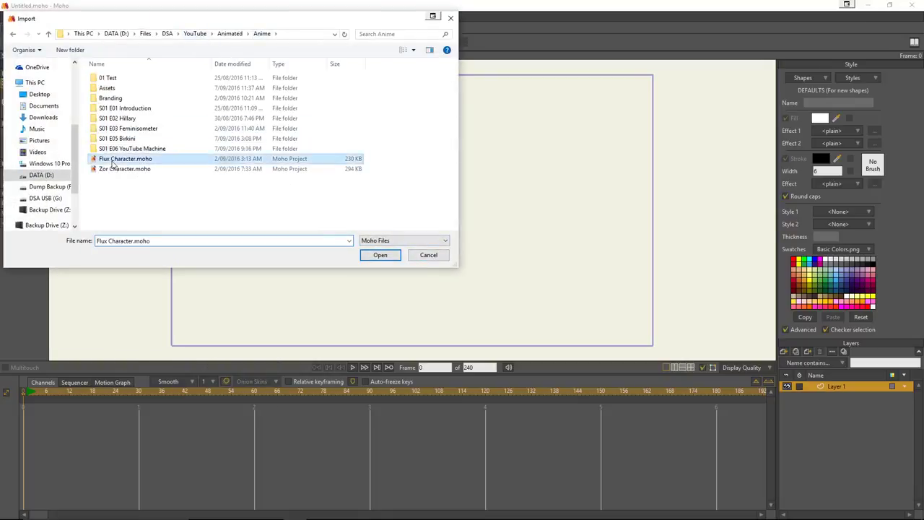
shift+click(116, 169)
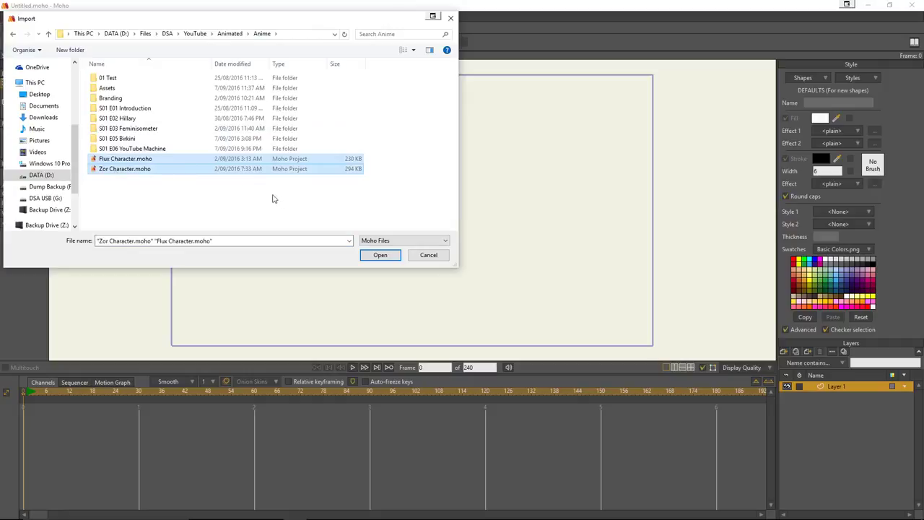
click(380, 254)
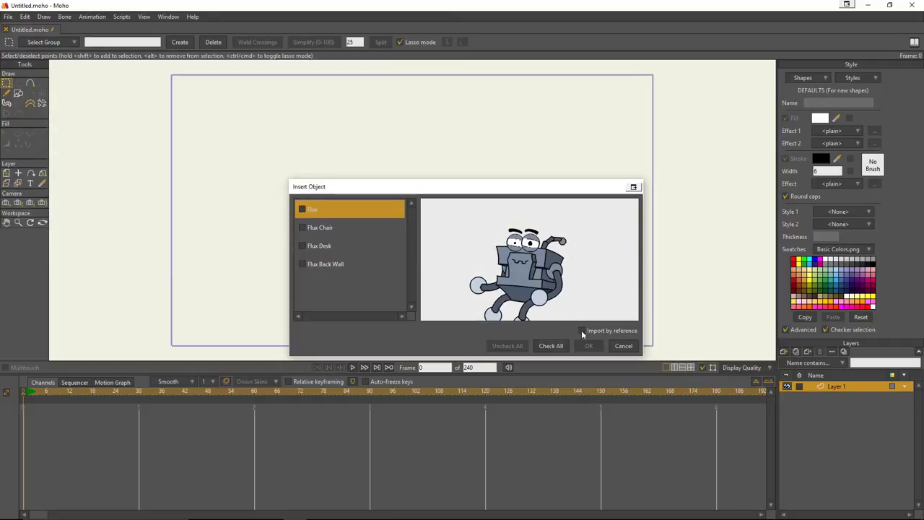
Step: Insert Flux, Flux Chair, Flux Desk and Flux Back Wall from the Flux file, imported by reference
click(302, 209)
click(302, 227)
click(302, 245)
click(302, 264)
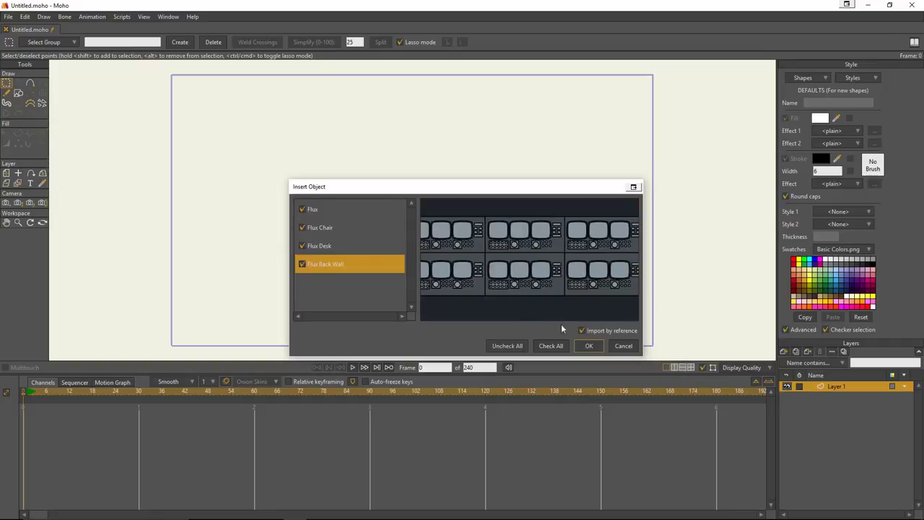
click(589, 347)
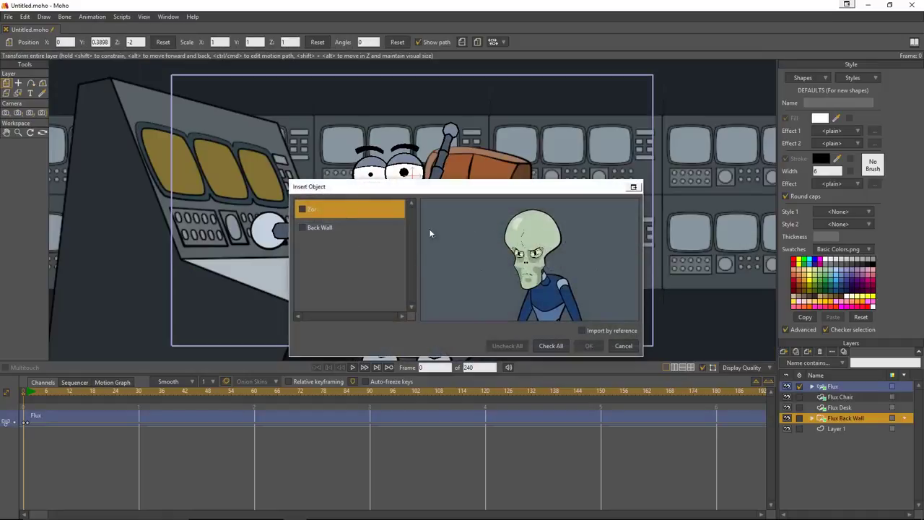
Step: Insert Zor and Back Wall from the Zor file, imported by reference
click(303, 210)
click(302, 227)
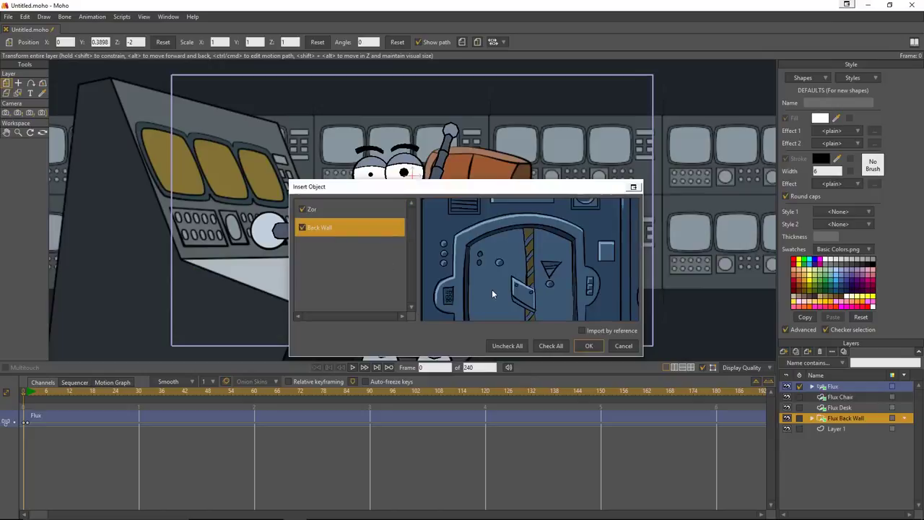
click(603, 327)
click(589, 346)
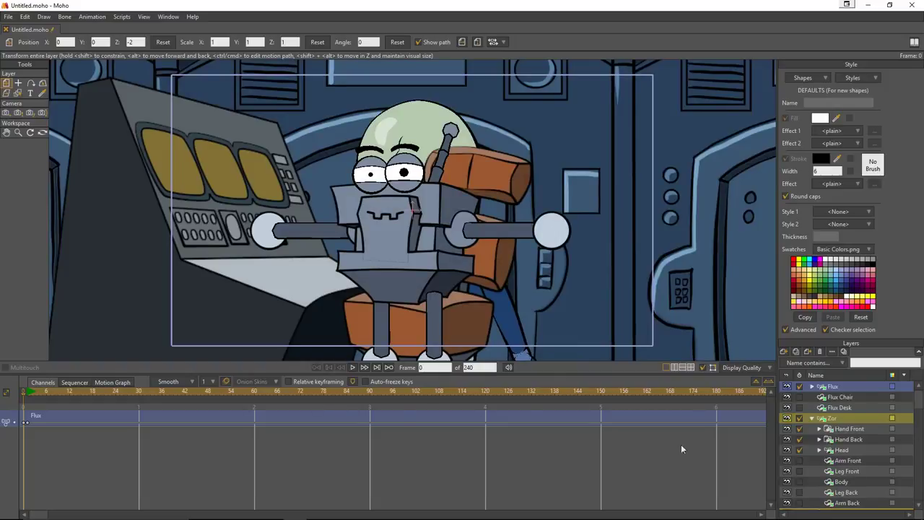
Step: At frame 1, expand the Flux layer group and collapse the Zor group
click(27, 392)
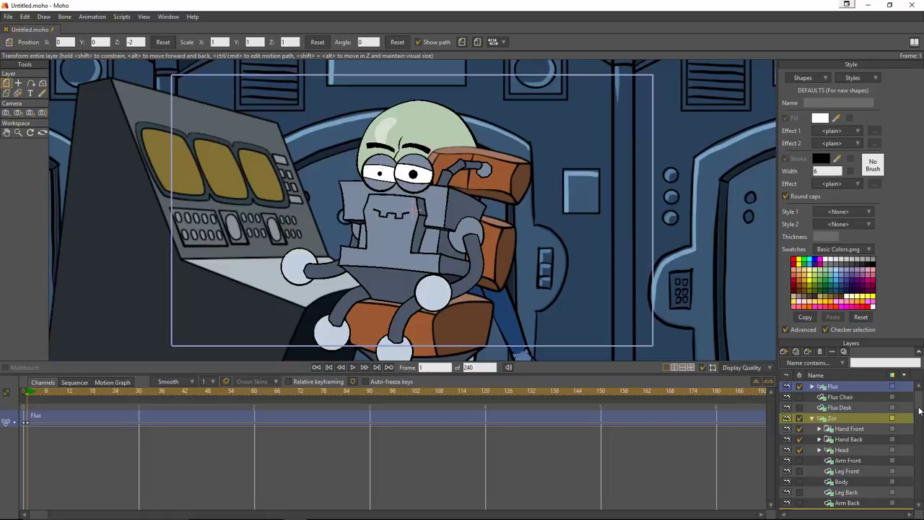
drag(921, 403, 921, 405)
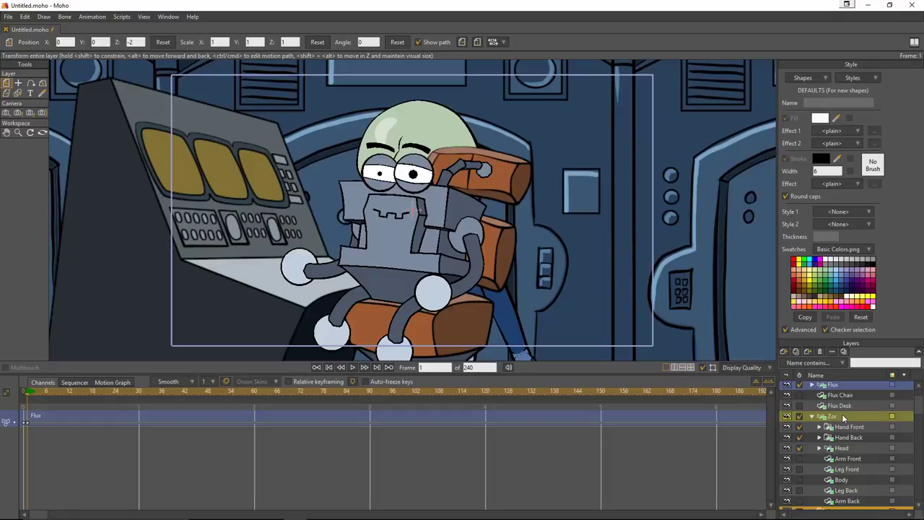
click(841, 387)
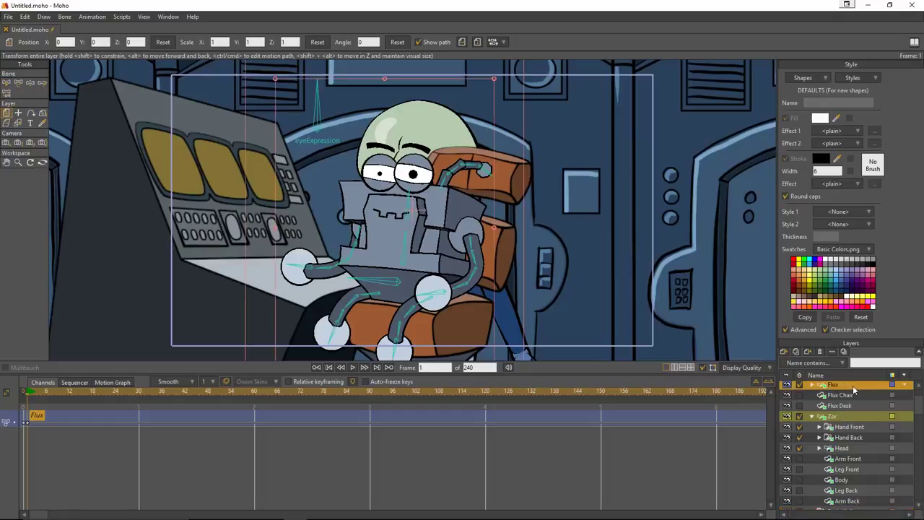
click(813, 385)
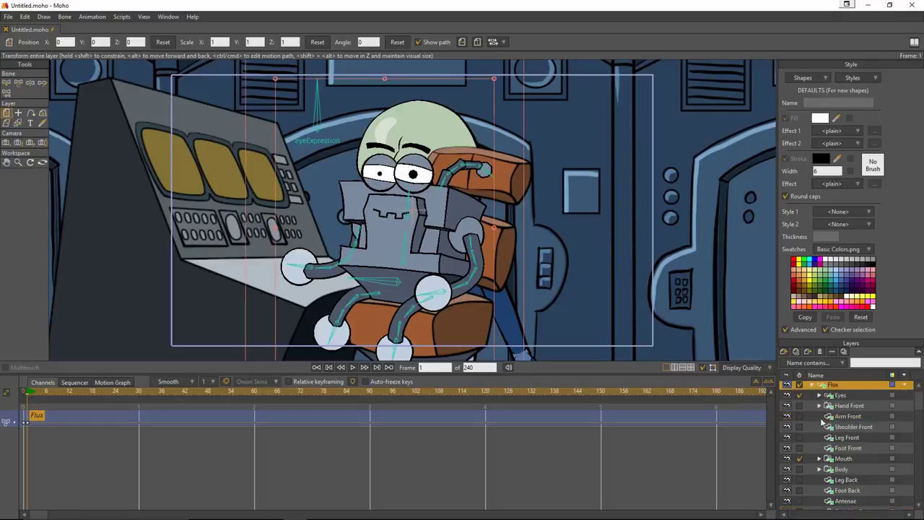
scroll(843, 421, down, 5)
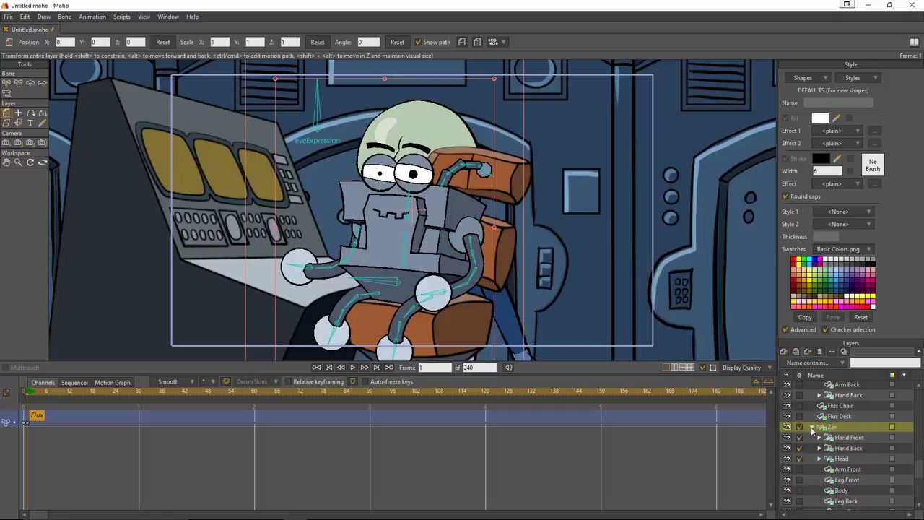
click(811, 427)
scroll(859, 437, up, 3)
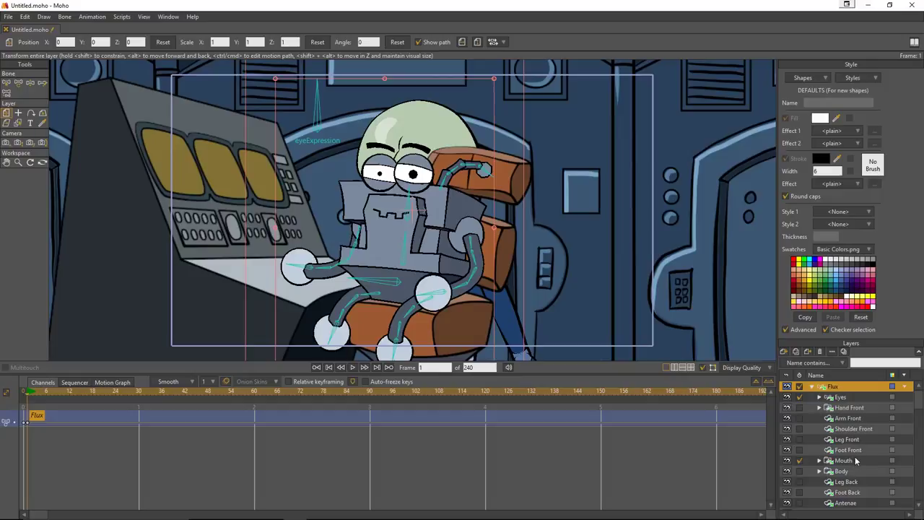
Step: Expand Flux's Hand Back switch group and check which sublayers it offers for switching
scroll(857, 459, down, 2)
scroll(859, 430, down, 2)
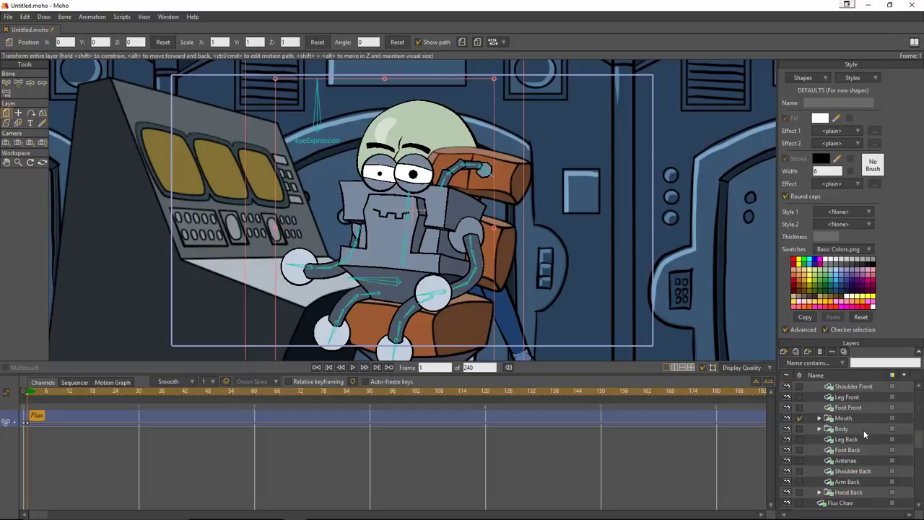
click(846, 492)
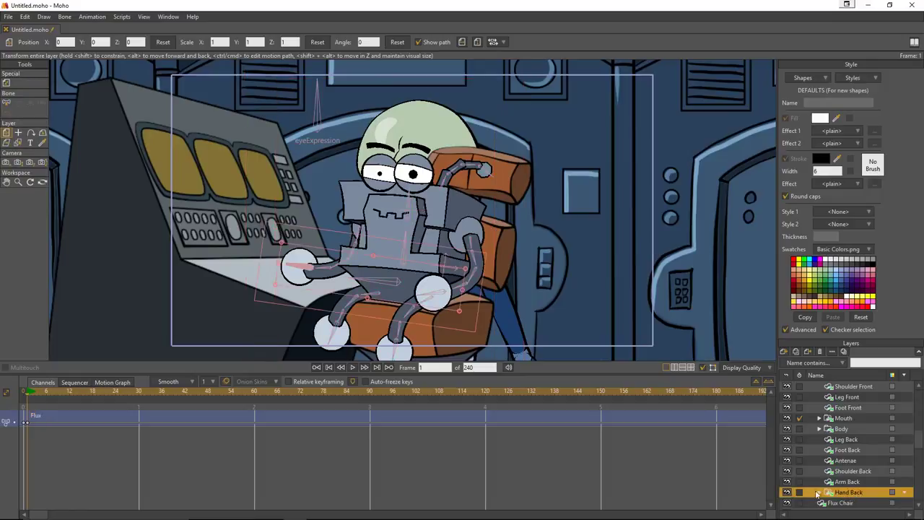
scroll(849, 482, down, 2)
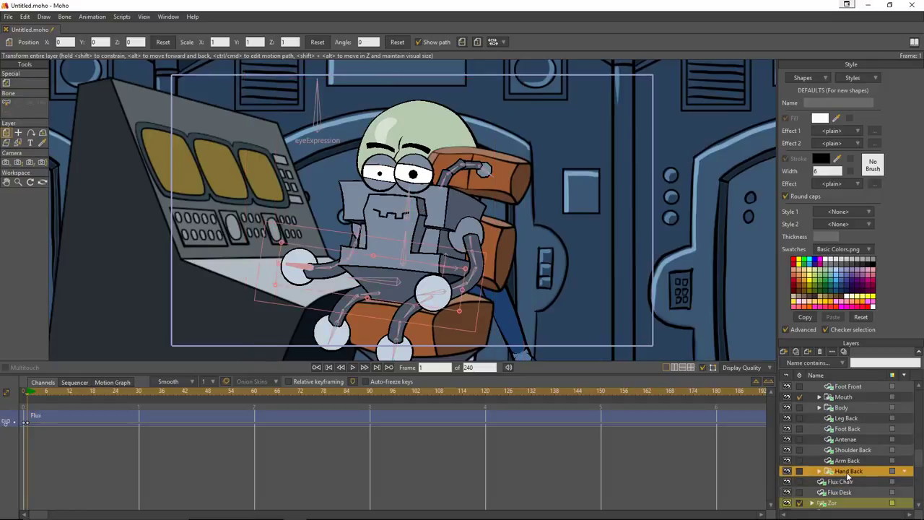
click(821, 471)
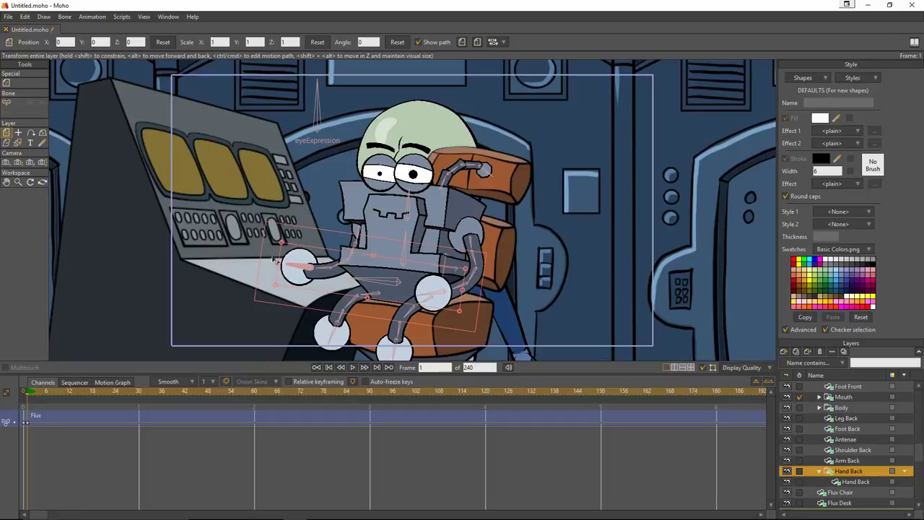
click(860, 482)
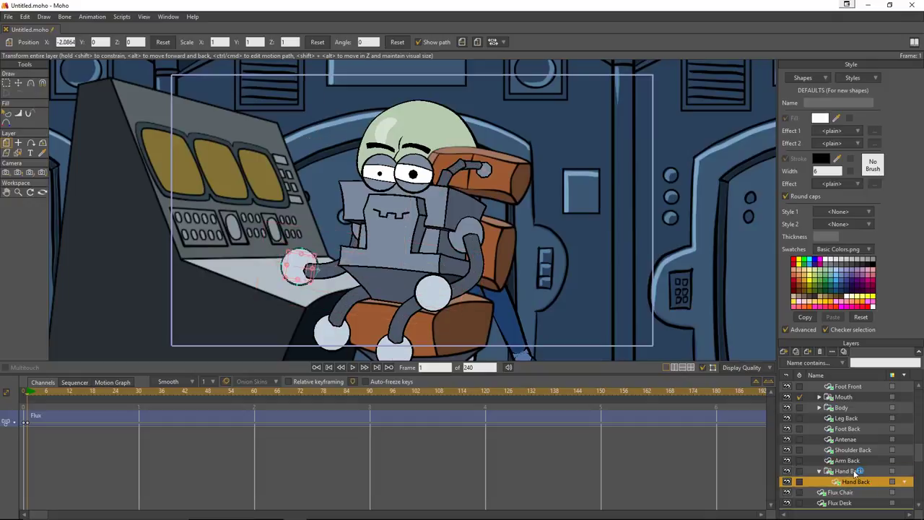
click(866, 473)
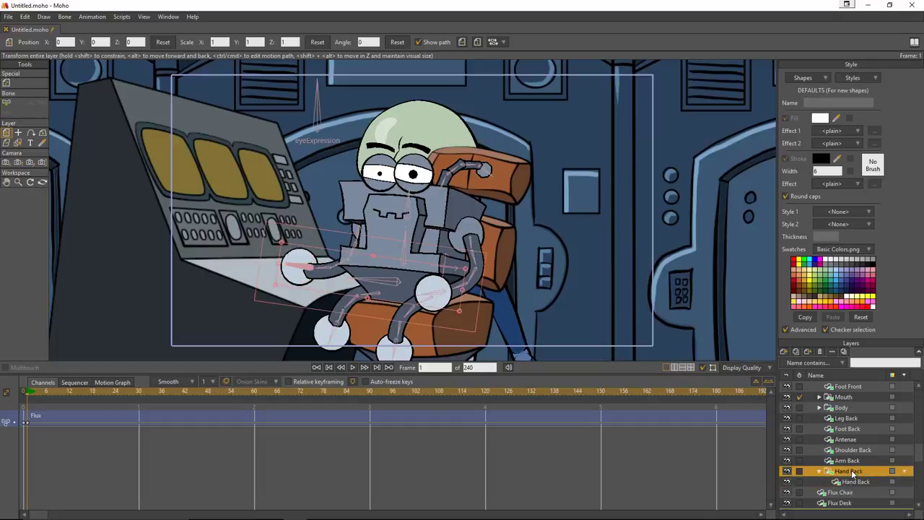
right_click(851, 473)
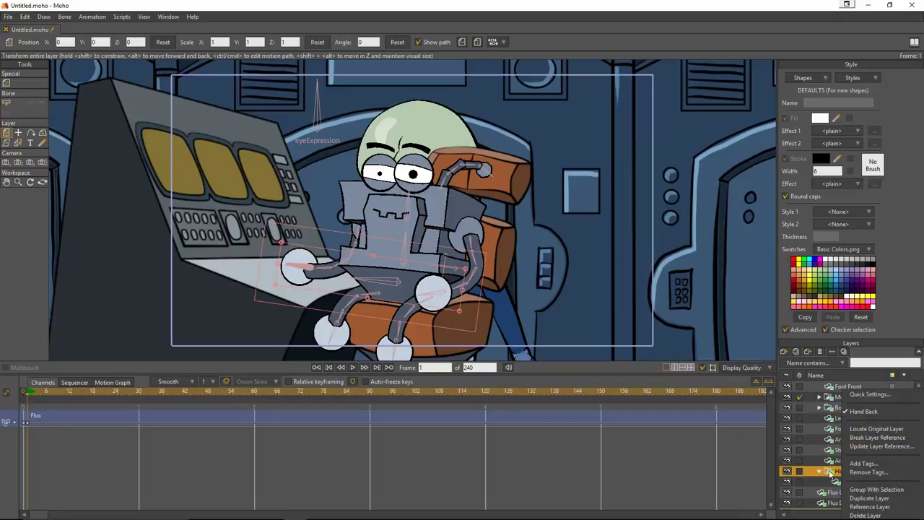
click(832, 473)
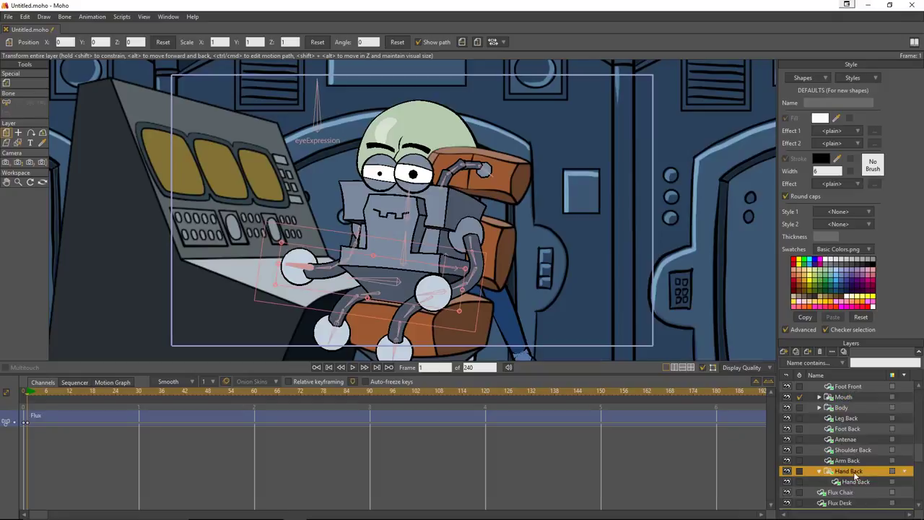
Step: Duplicate the Hand Back sublayer inside Flux's Hand Back group and name the copy Hand Holding
click(856, 483)
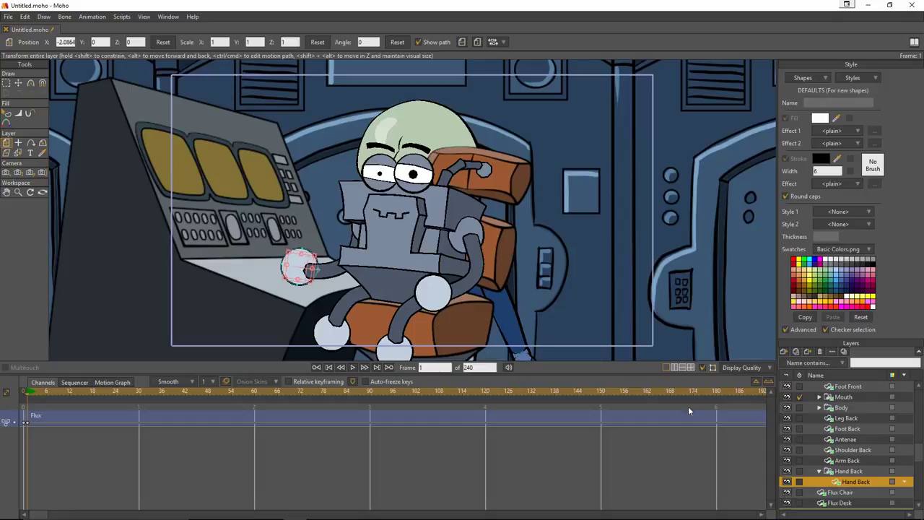
right_click(859, 484)
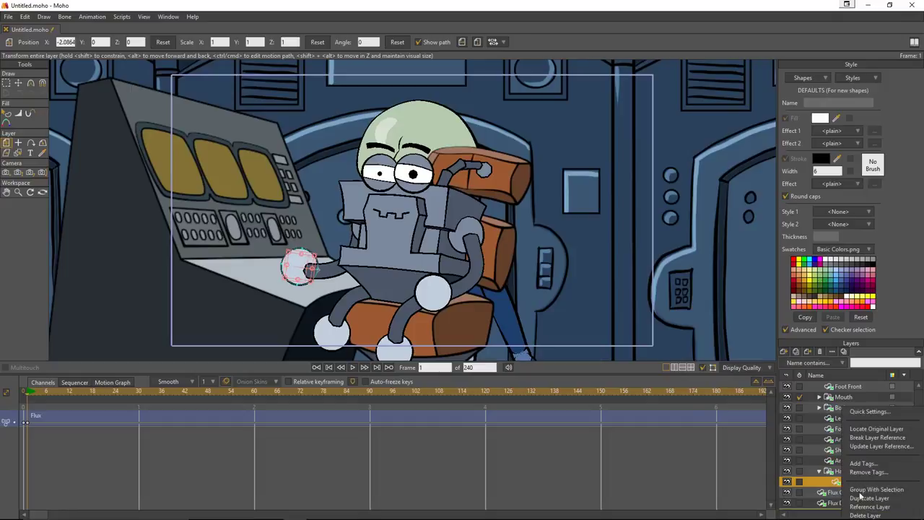
click(861, 500)
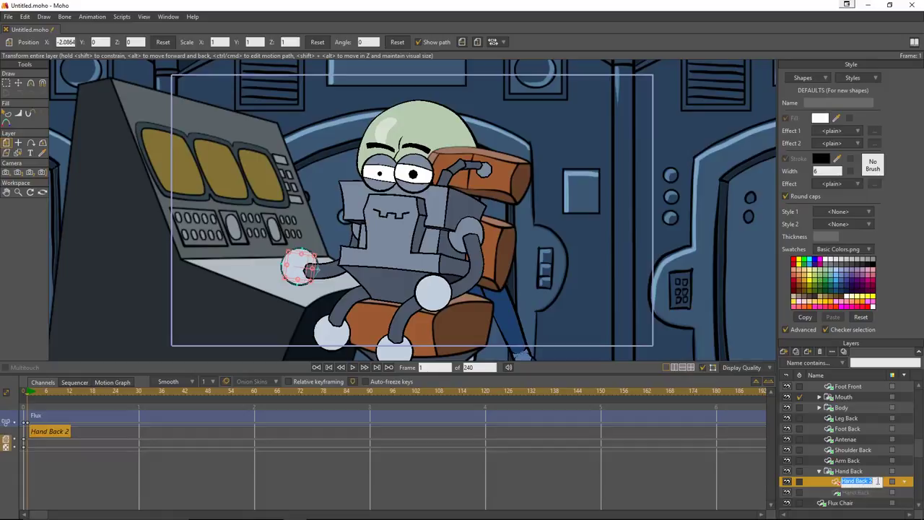
text(Hand Holding)
key(Return)
Step: Check which sublayers Flux's Hand Back switch group offers for switching at frame 1
scroll(861, 470, down, 3)
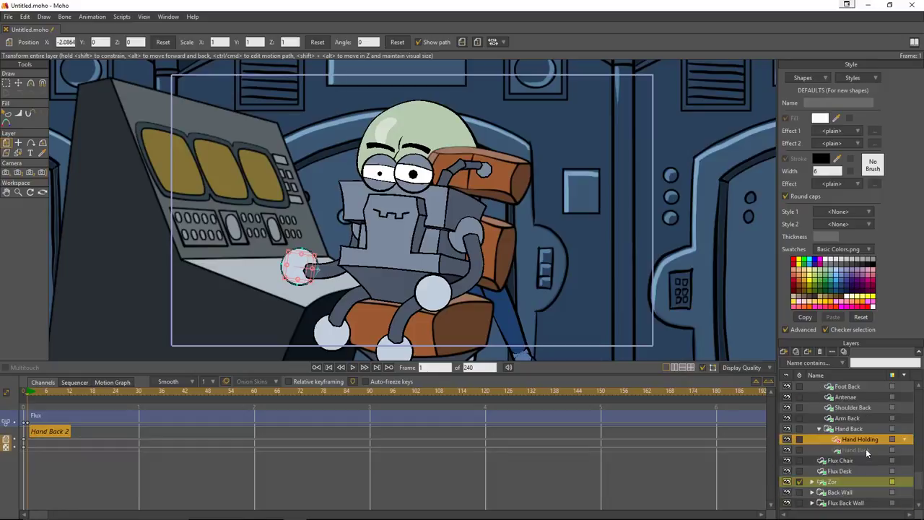
click(849, 429)
right_click(849, 429)
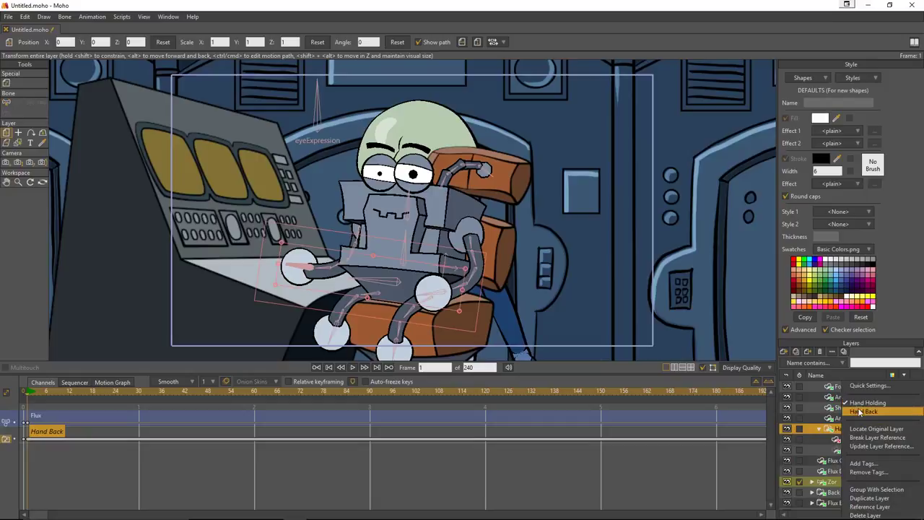
Step: At frame 0, put the Hand Holding layer into a new group inside Hand Back and name the group Gender Chart
click(23, 394)
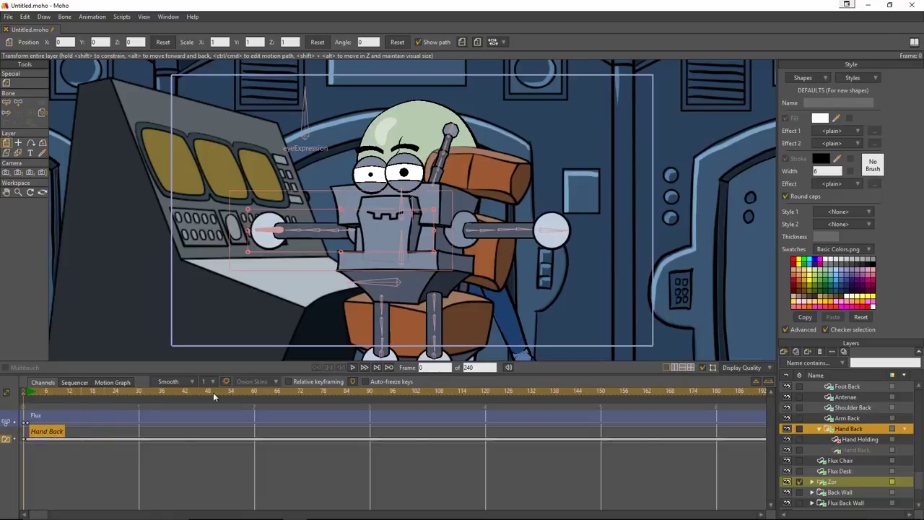
click(852, 442)
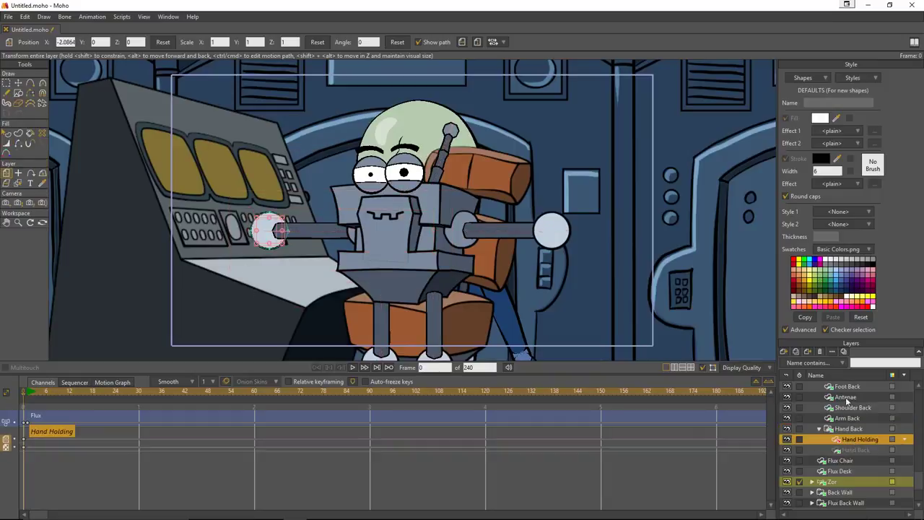
right_click(854, 439)
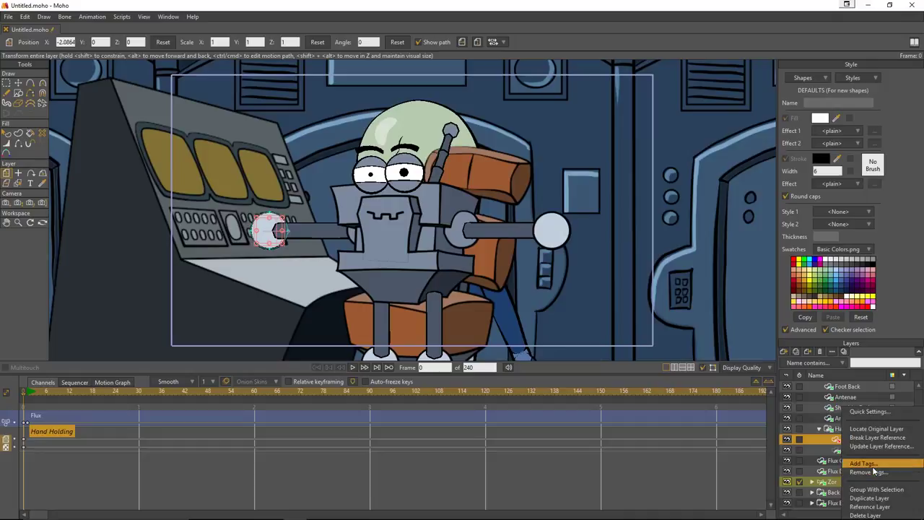
key(Escape)
key(ctrl+g)
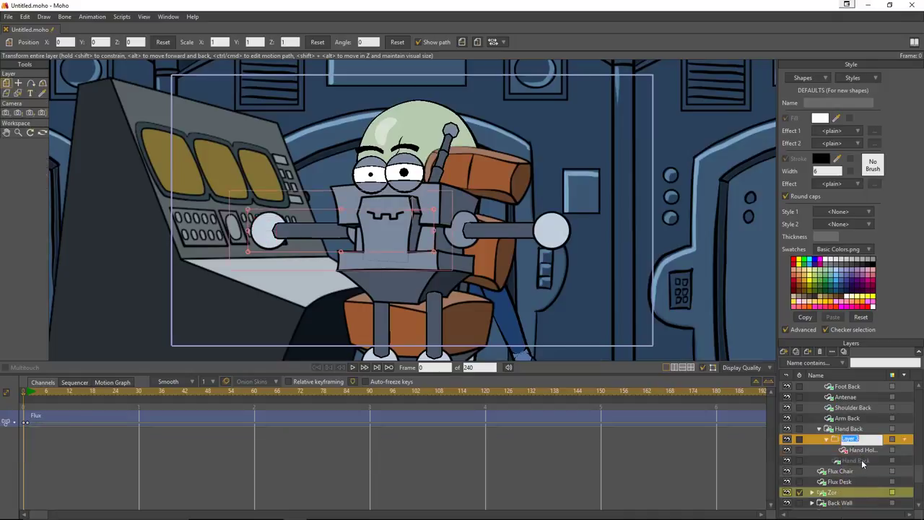
text(Gender Chart)
key(Return)
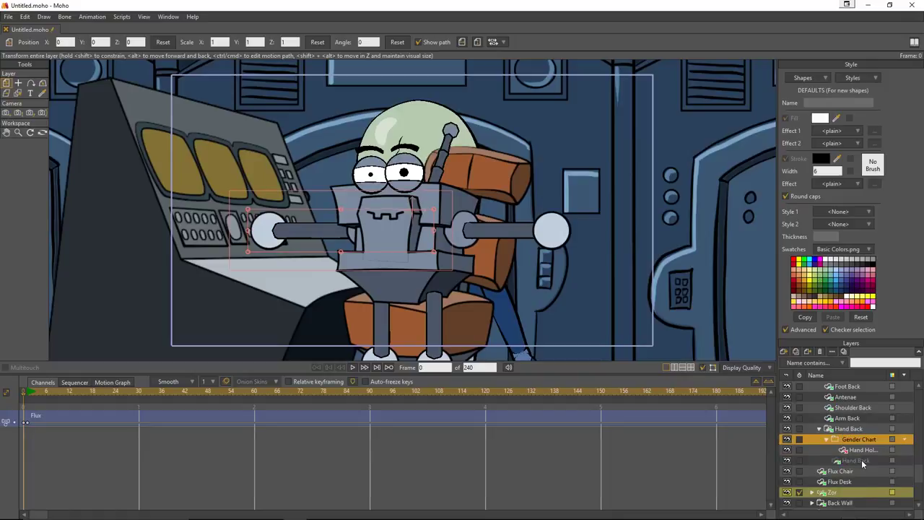
Step: Check whether the Hand Back switch offers the Gender Chart group as a choice
click(852, 431)
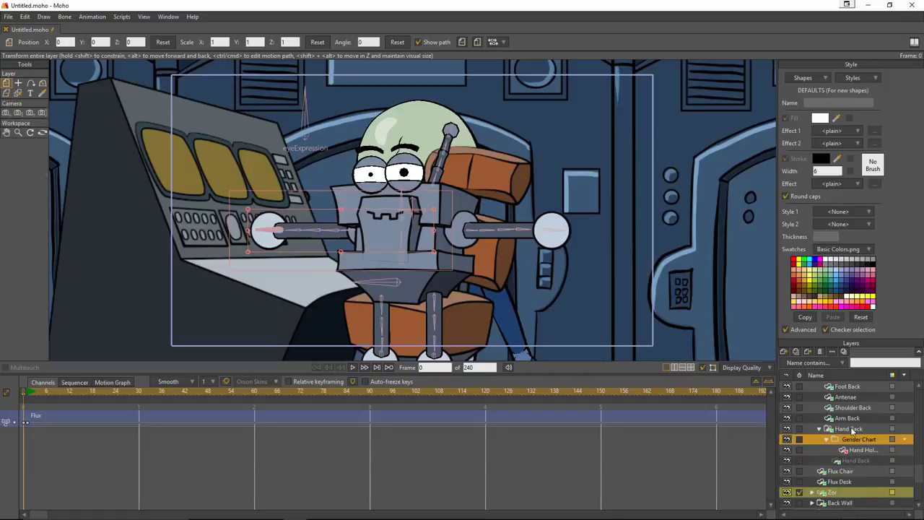
right_click(852, 432)
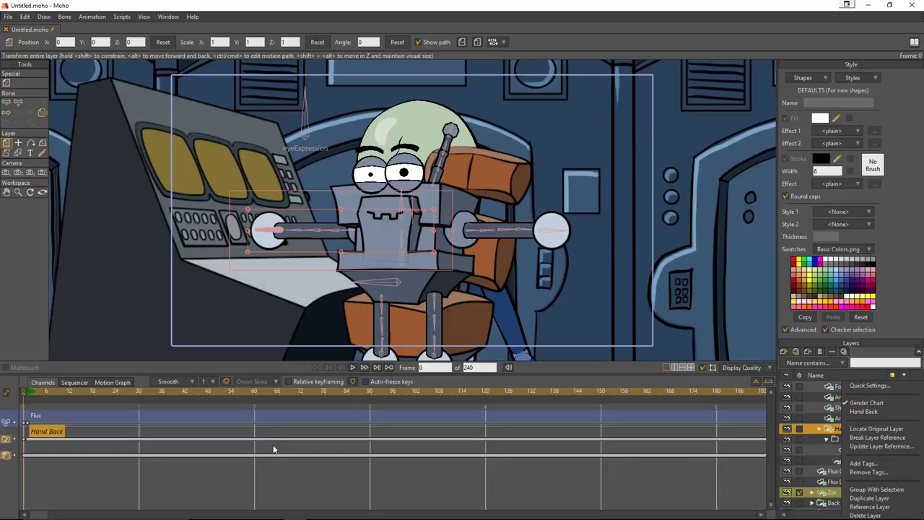
click(819, 440)
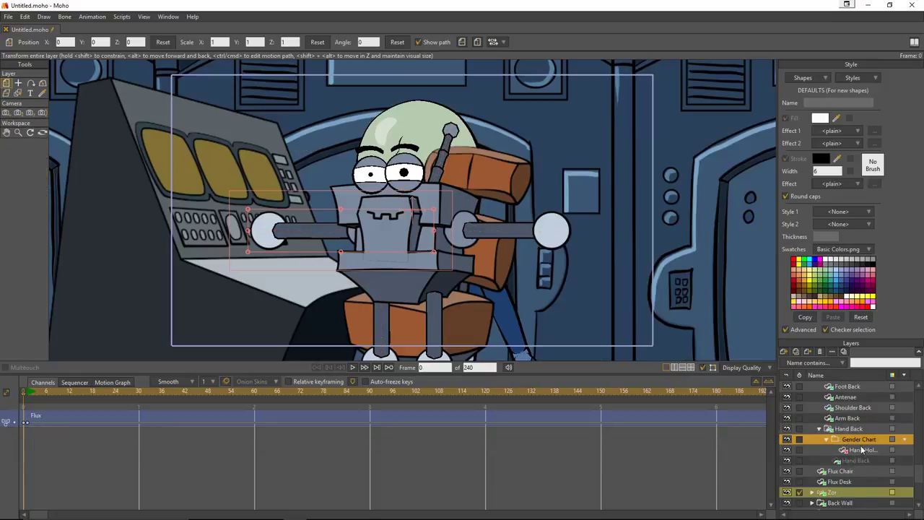
Step: Add Gender Chart.png from the Animated > Illustrator folder as an image layer above Hand Holding in the Gender Chart group
click(859, 452)
click(859, 452)
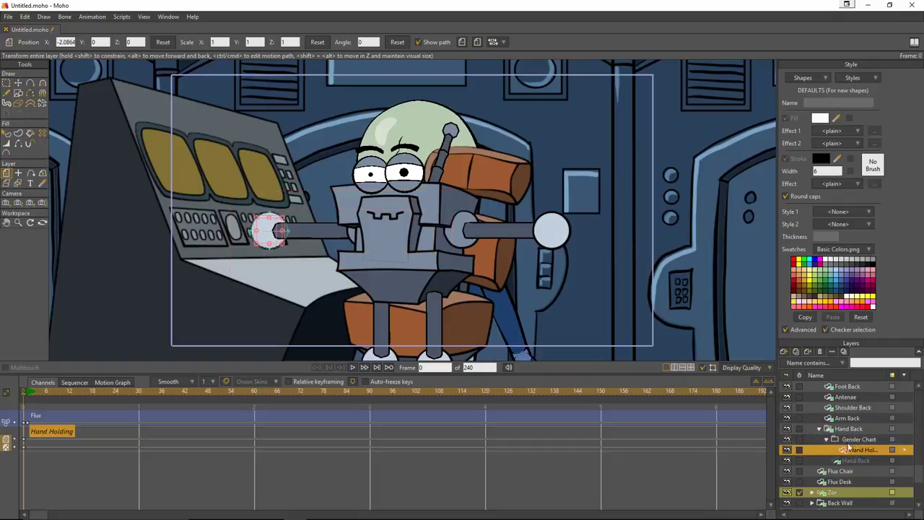
click(785, 352)
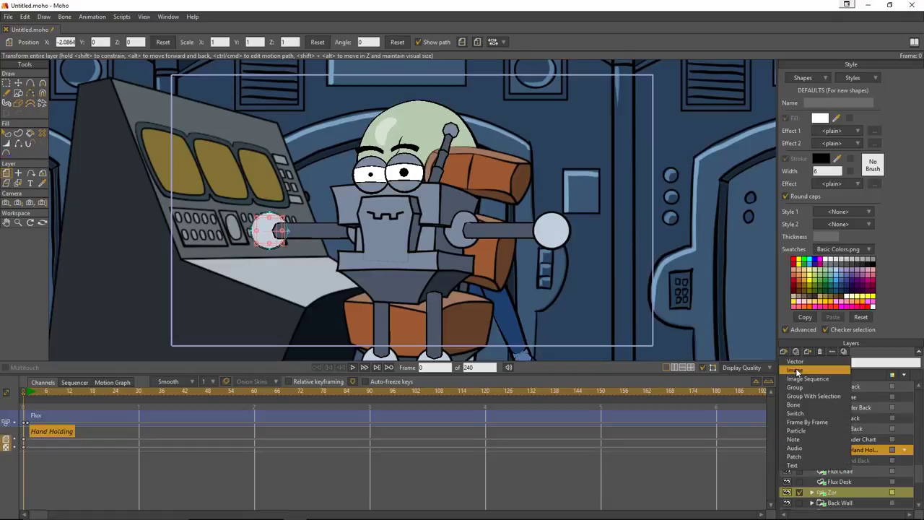
click(796, 370)
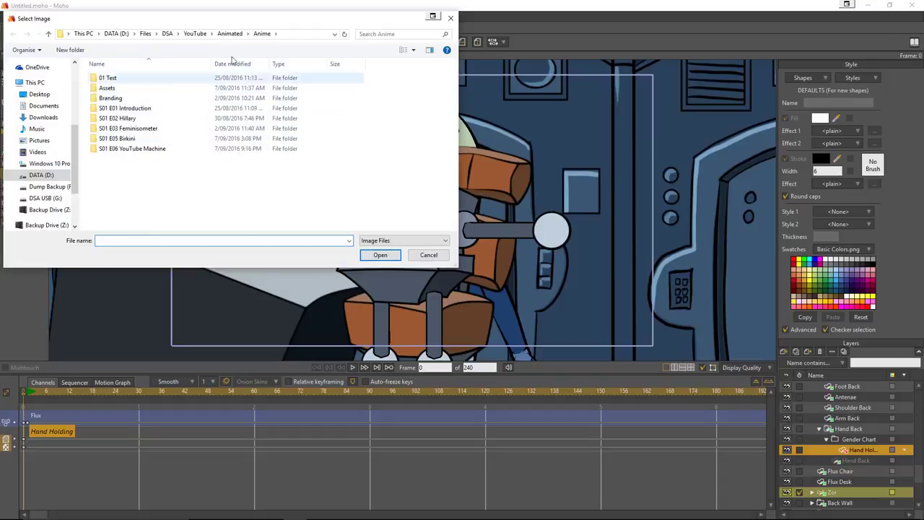
click(231, 34)
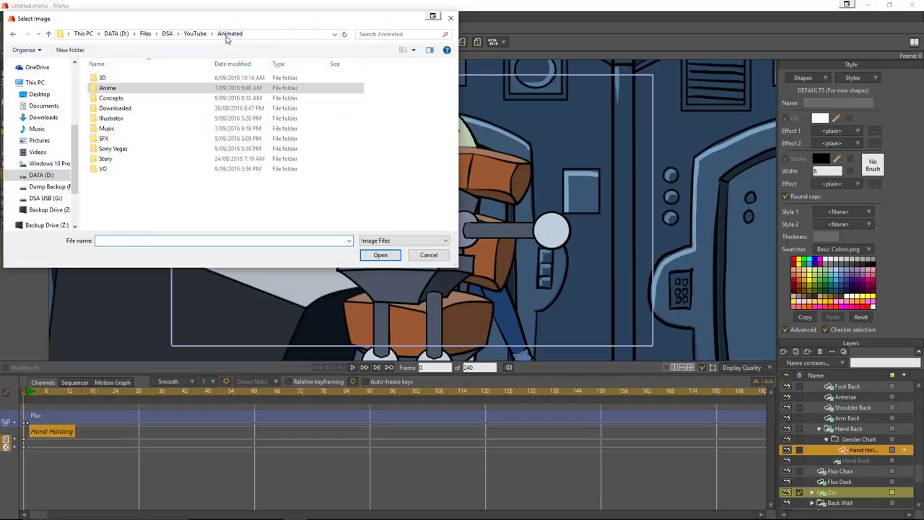
double_click(110, 119)
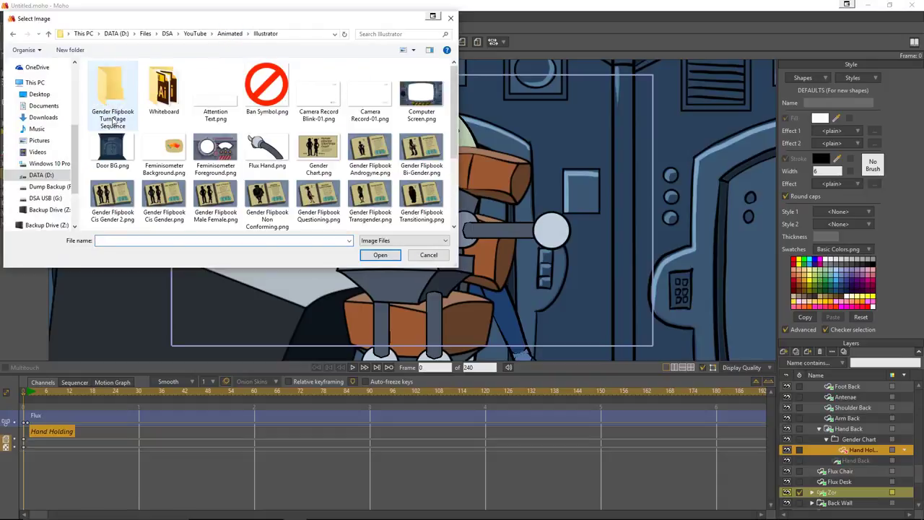
click(322, 159)
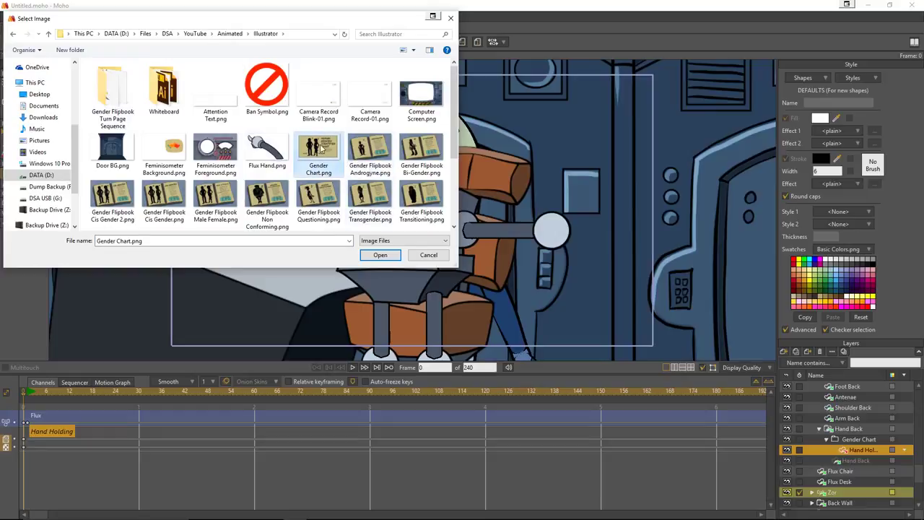
click(380, 254)
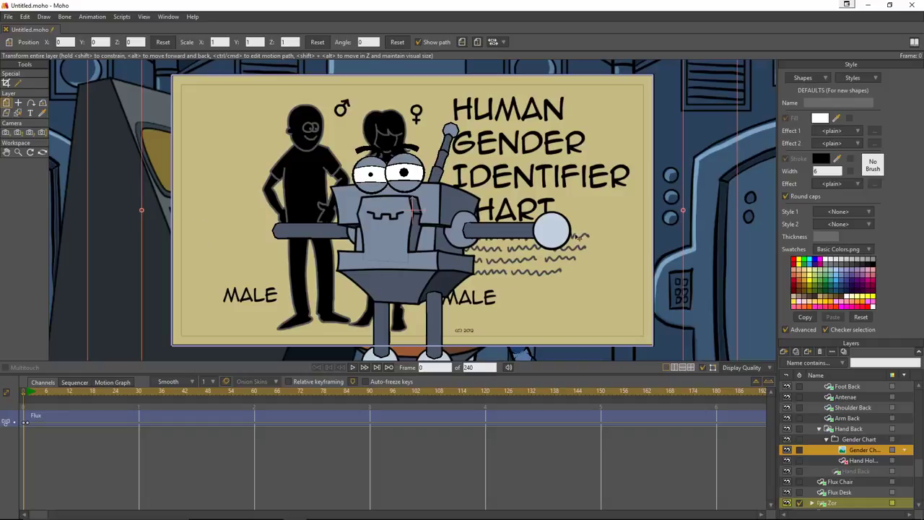
Step: Scale the chart image down to about 0.23 and place it at Flux's back hand, about X -1.46, Y -0.15
scroll(582, 250, down, 5)
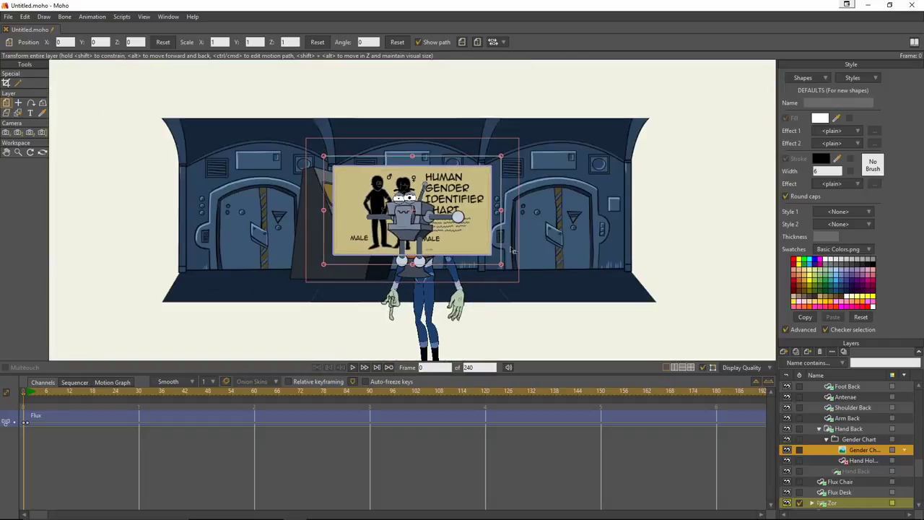
scroll(511, 249, up, 2)
drag(545, 291, 332, 221)
scroll(331, 221, up, 3)
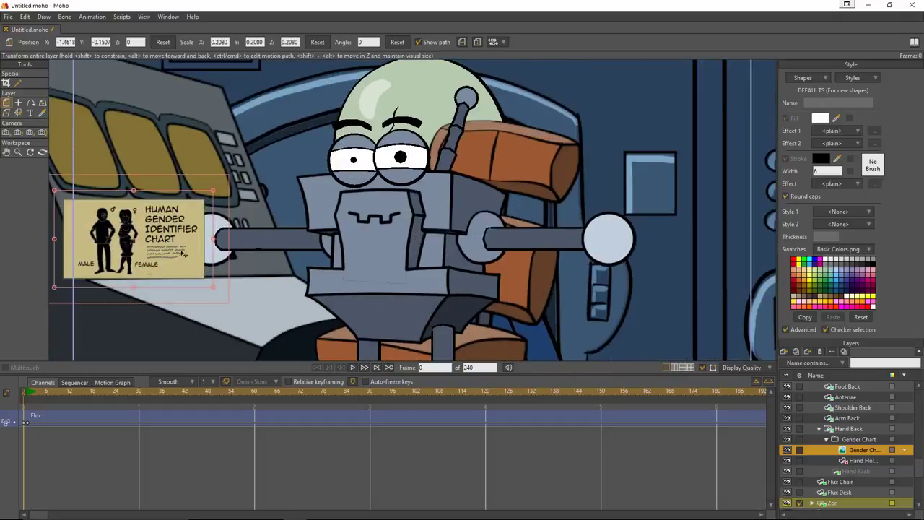
drag(215, 292, 241, 310)
key(ctrl+z)
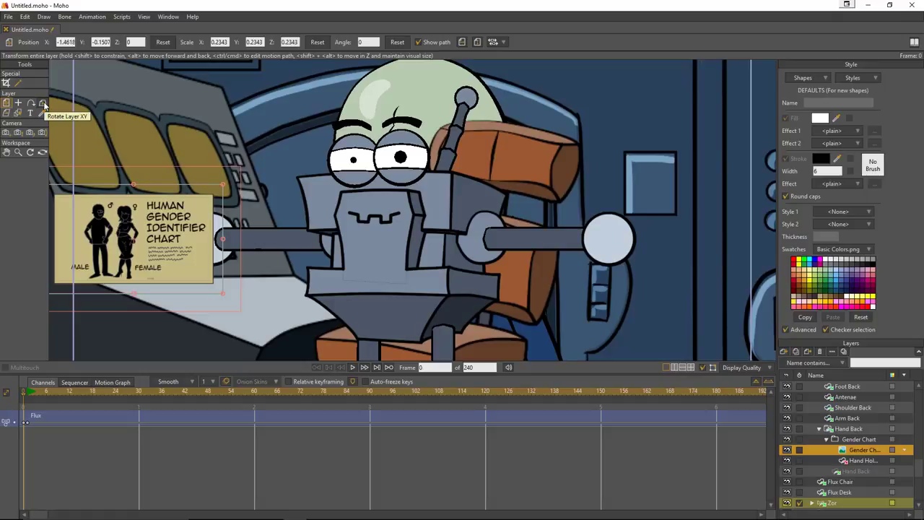
Step: Tilt the chart image in 3D with Rotate Layer XY to about -20 in X and 56 in Y
scroll(150, 198, down, 4)
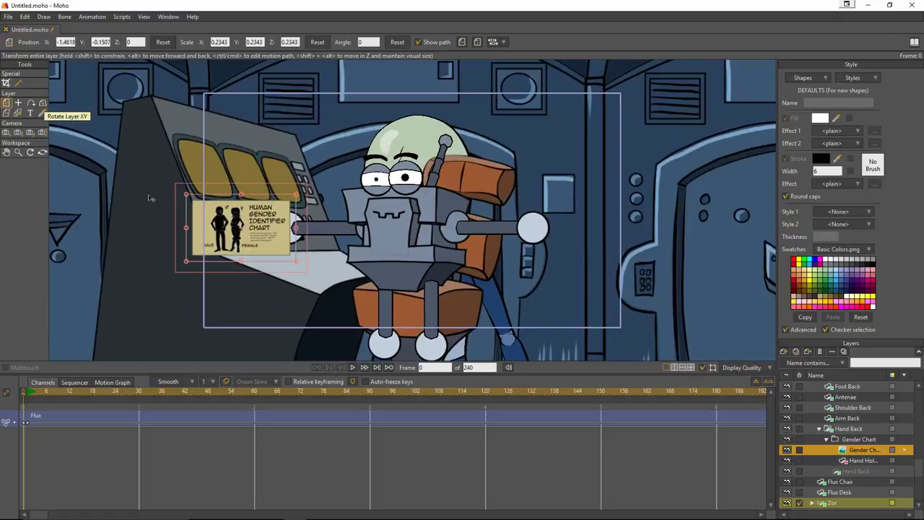
click(43, 102)
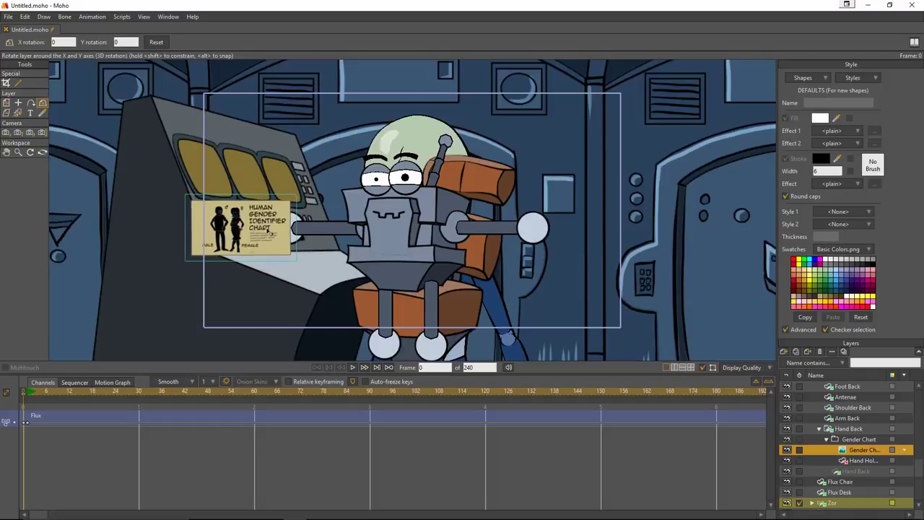
drag(269, 232, 293, 233)
scroll(235, 231, up, 3)
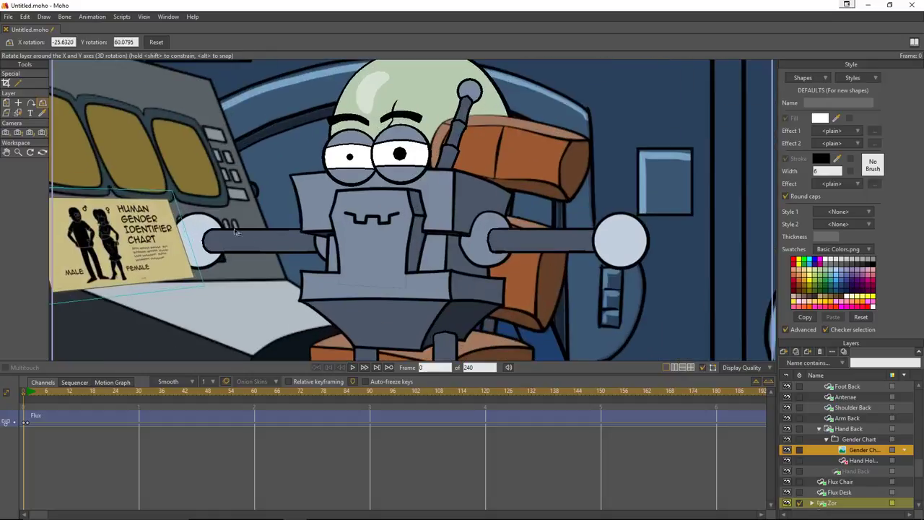
scroll(153, 241, down, 1)
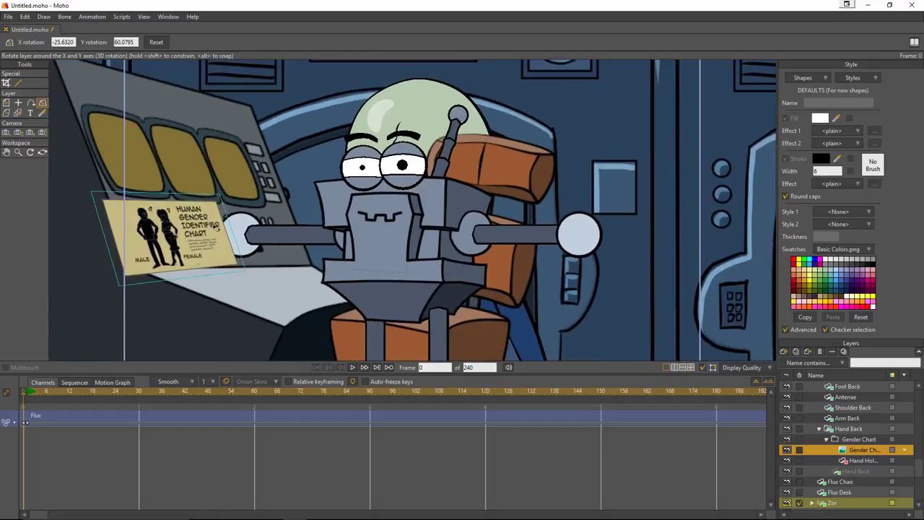
drag(215, 226, 235, 227)
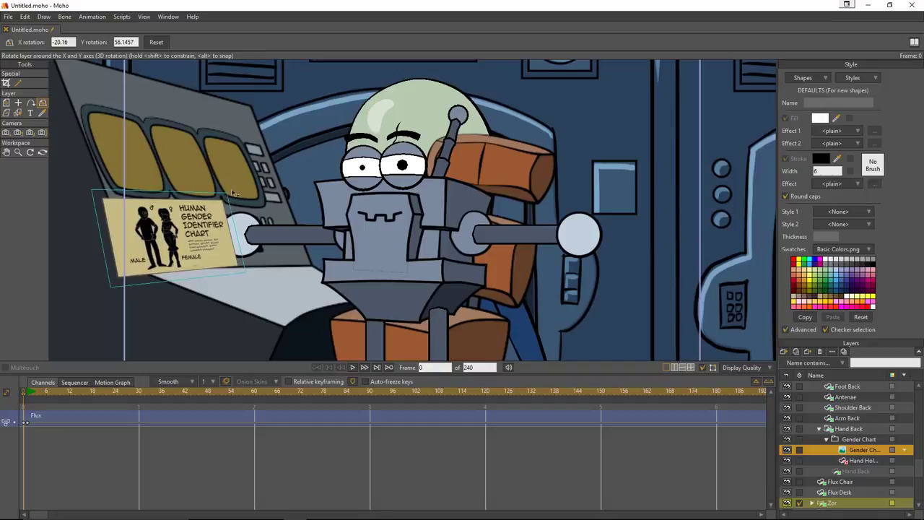
Step: Rotate the chart to about -15.3°, narrow its X scale to about 0.19, and position it at about X -1.40, Y 0.08
mouse_move(215, 196)
mouse_down()
mouse_move(195, 187)
mouse_move(208, 192)
mouse_up()
key(m)
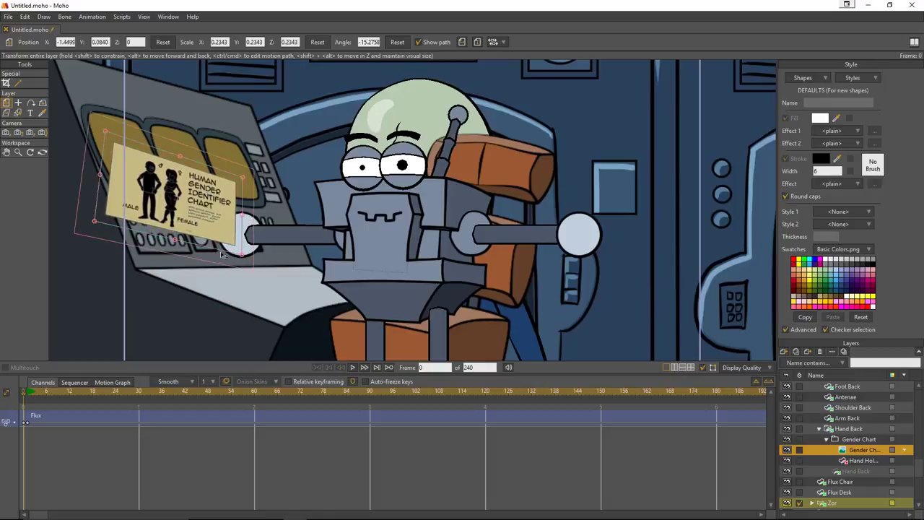
drag(103, 178, 114, 182)
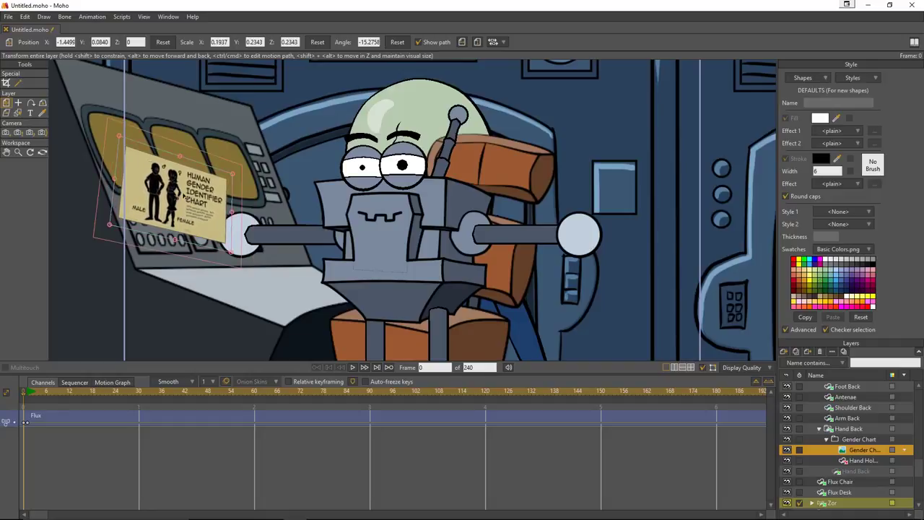
drag(218, 222, 212, 225)
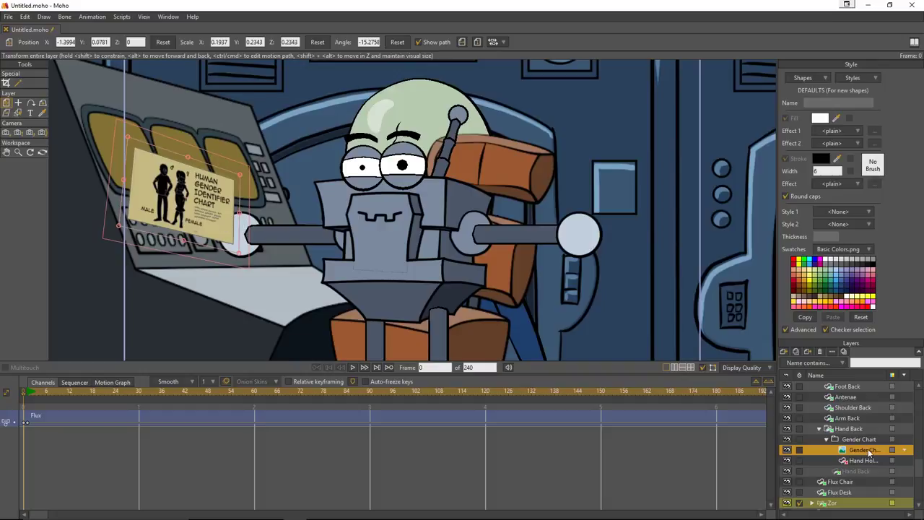
Step: Turn on the layer outline for the Gender Chart.png image with a width of 2
double_click(871, 452)
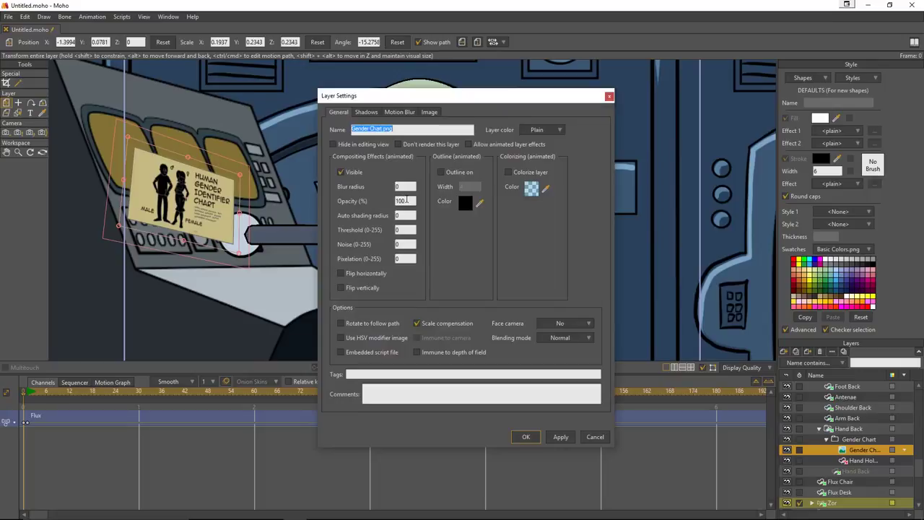
click(441, 172)
key(Tab)
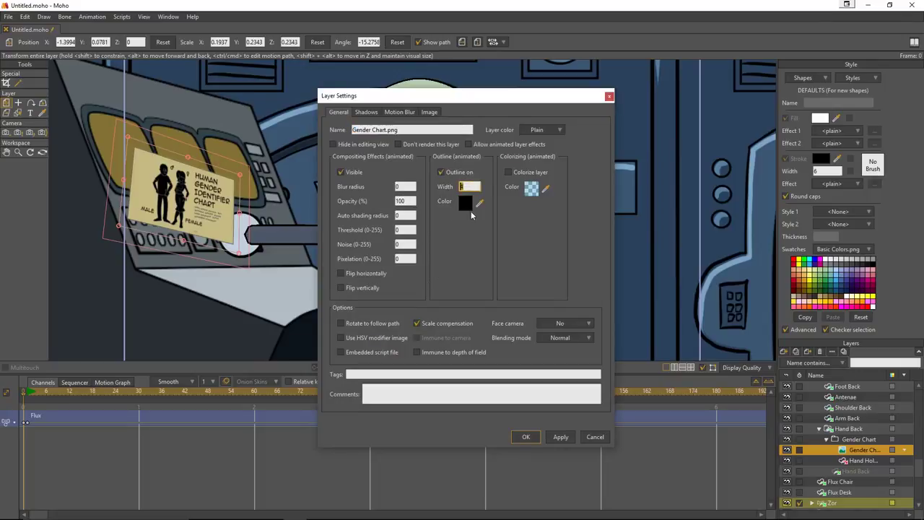
text(2)
click(525, 438)
Step: Render a preview of the current frame to check the chart's outline beside Flux's hand
scroll(200, 225, up, 2)
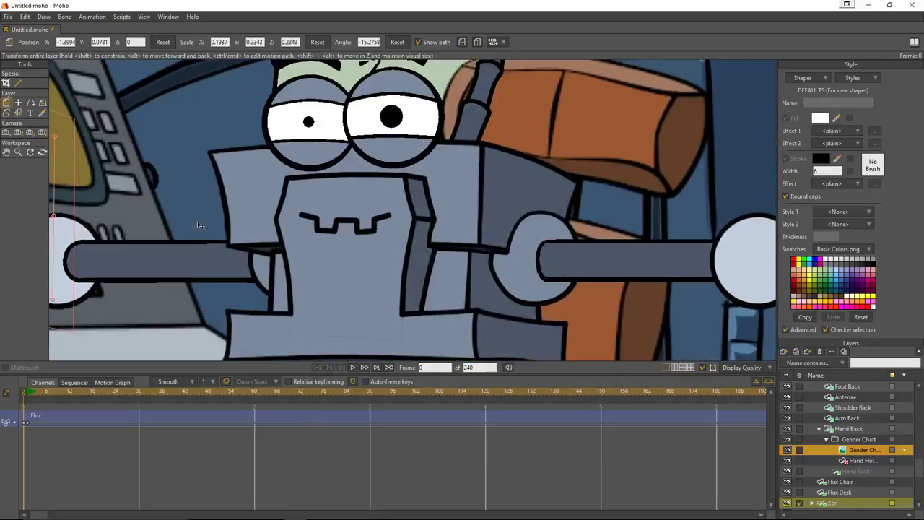
scroll(156, 242, down, 1)
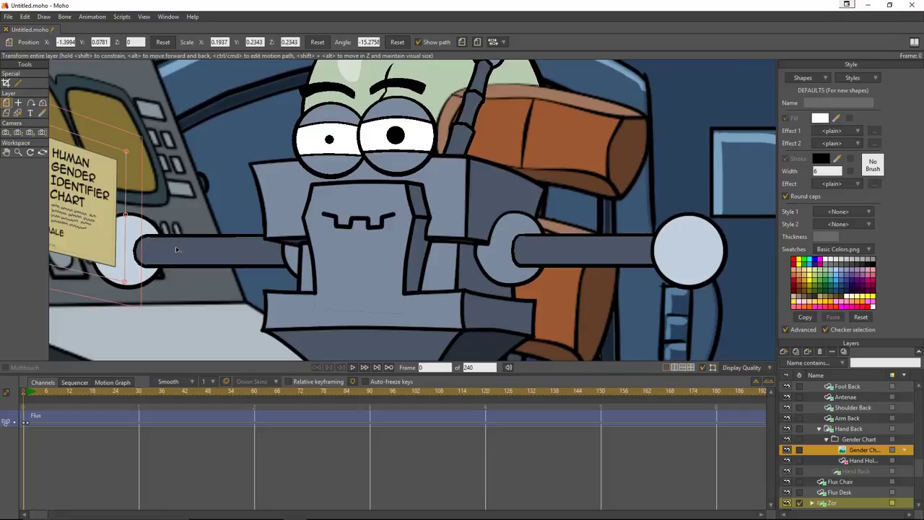
key(ctrl+r)
scroll(132, 197, down, 3)
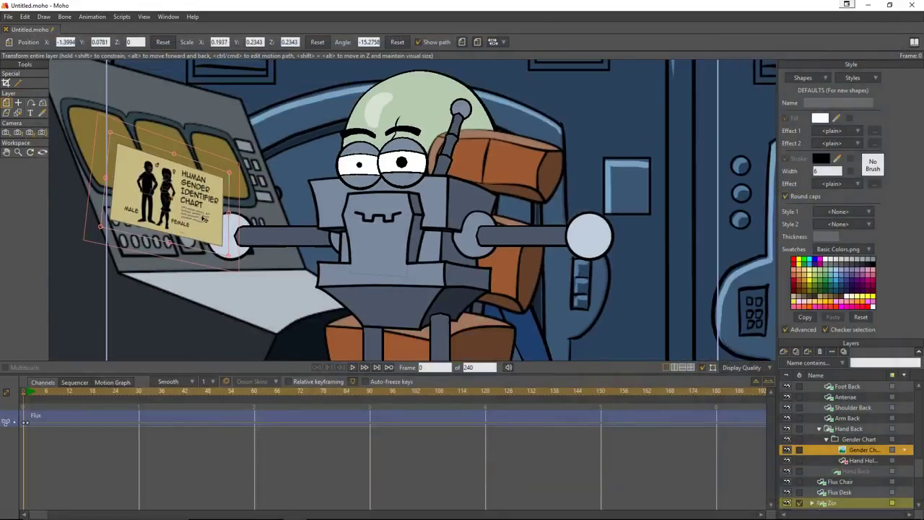
Step: Try outline widths of 10 and 30 on the Gender Chart.png layer and render a preview of the frame
double_click(866, 449)
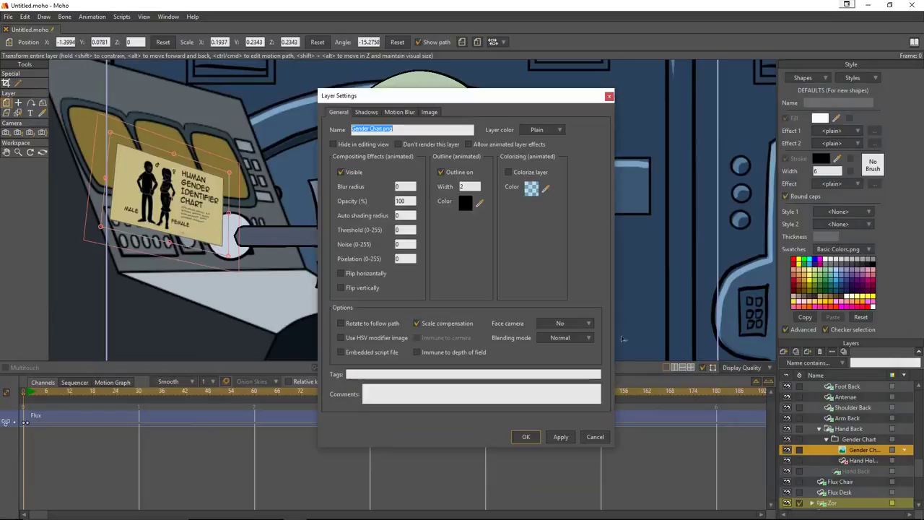
click(470, 188)
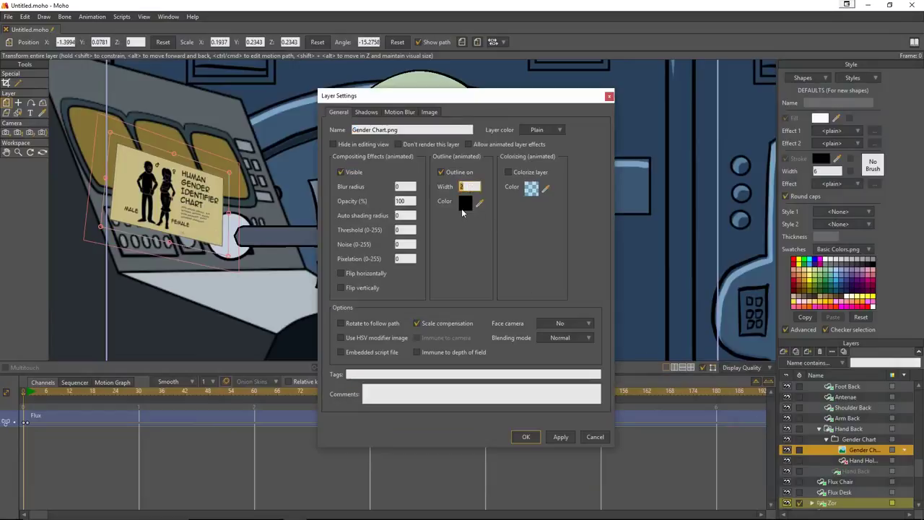
text(10)
click(562, 437)
drag(468, 187, 447, 185)
text(30)
click(560, 436)
click(527, 438)
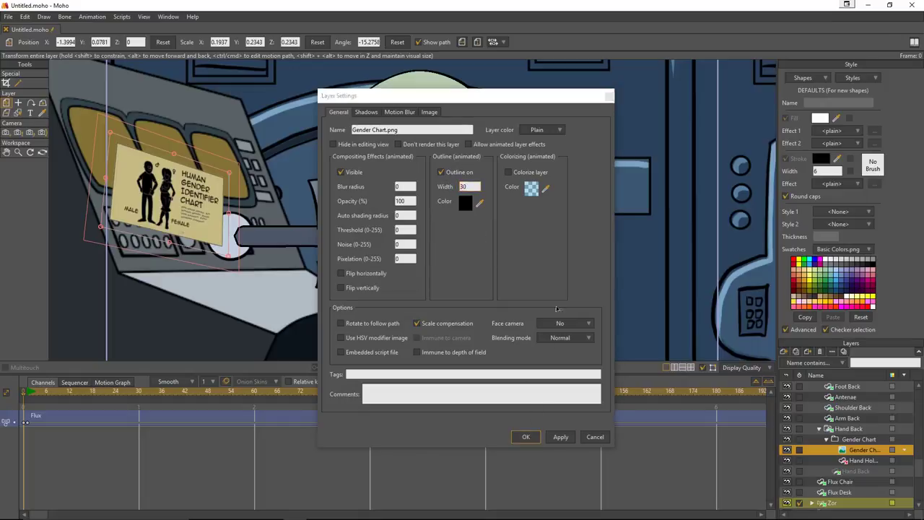
key(ctrl+r)
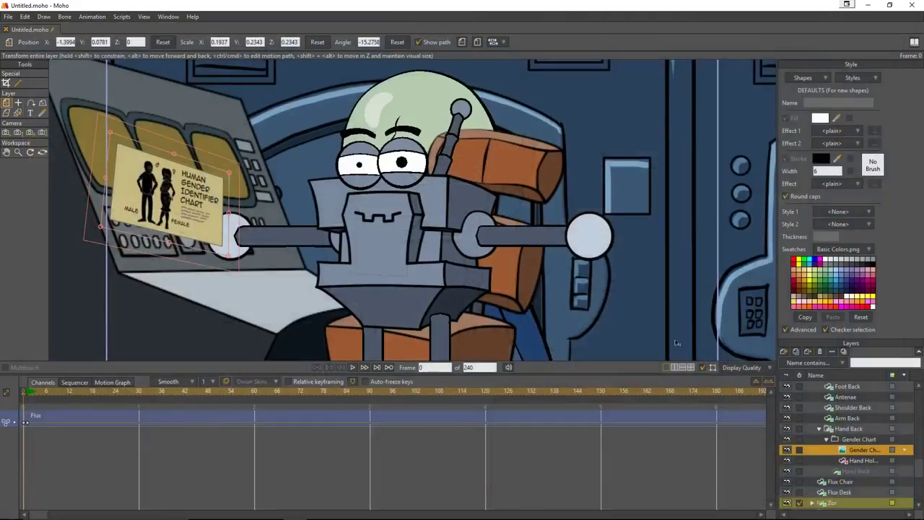
Step: Set the Gender Chart.png layer's outline width back to 2
double_click(870, 448)
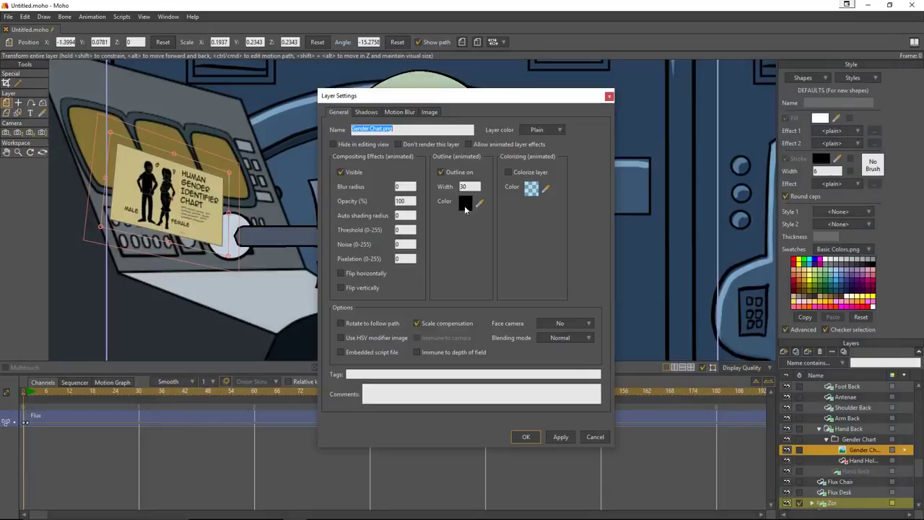
double_click(466, 187)
text(22)
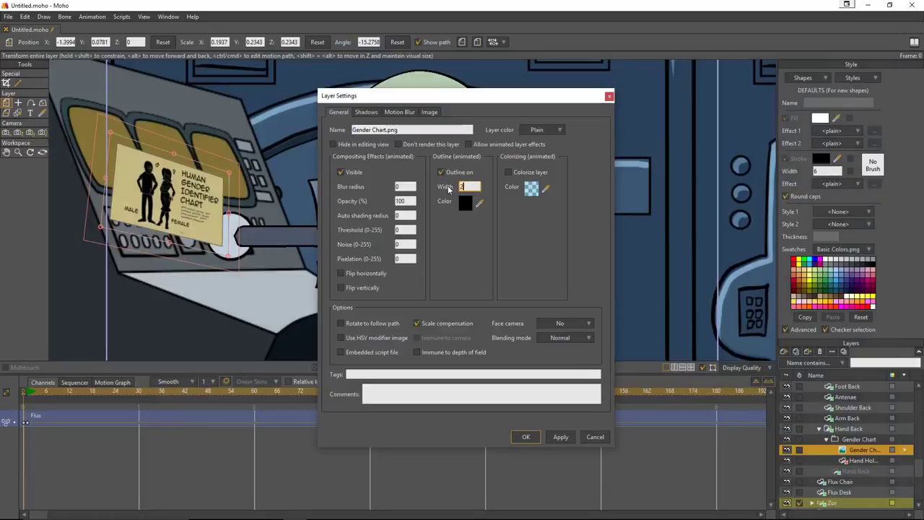
click(526, 436)
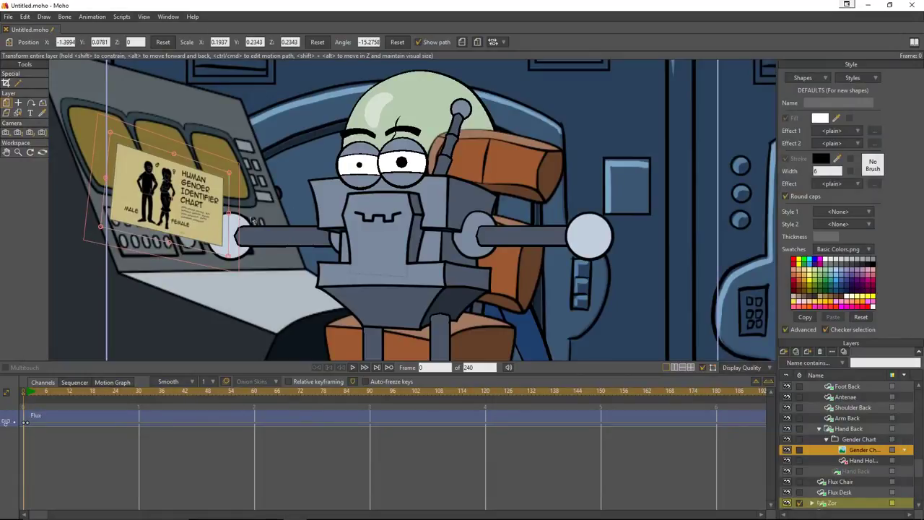
Step: Nudge the chart image slightly up beside Flux's hand, to about X -1.395, Y 0.087
scroll(201, 230, up, 5)
drag(199, 231, 184, 247)
key(ctrl+z)
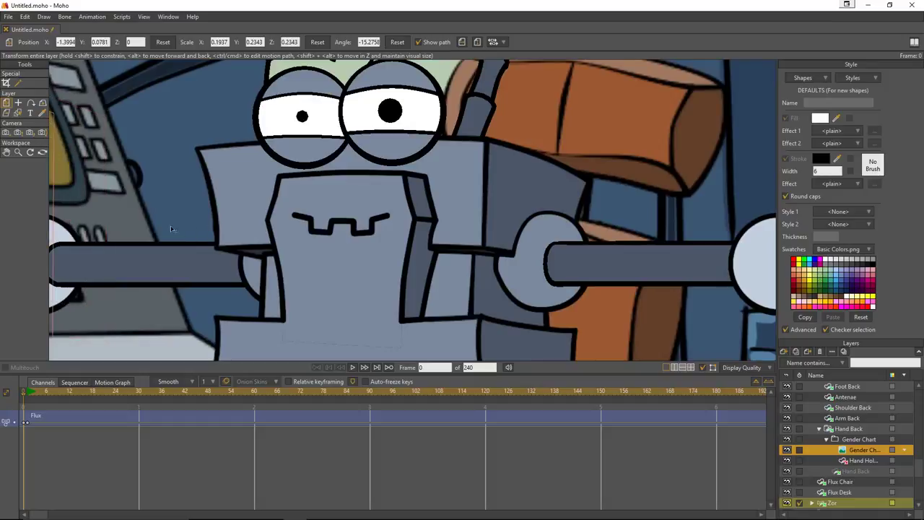
drag(170, 226, 572, 226)
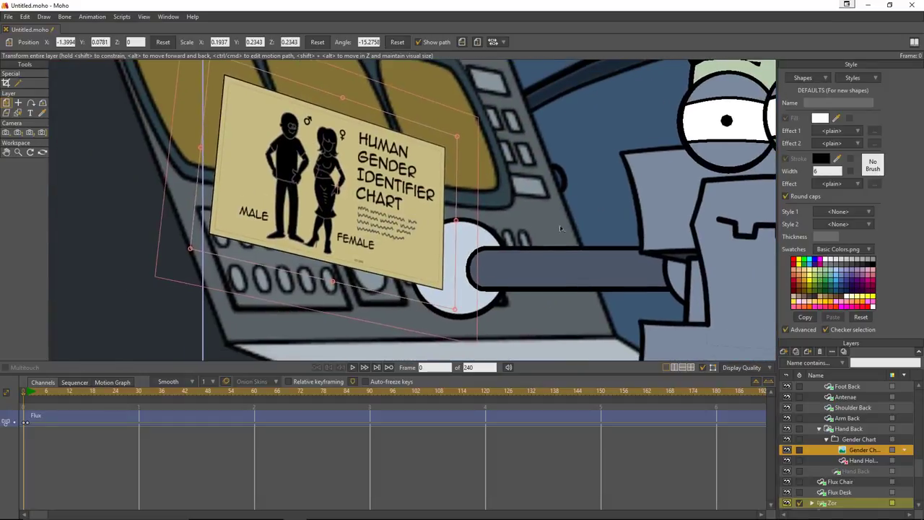
scroll(560, 229, up, 2)
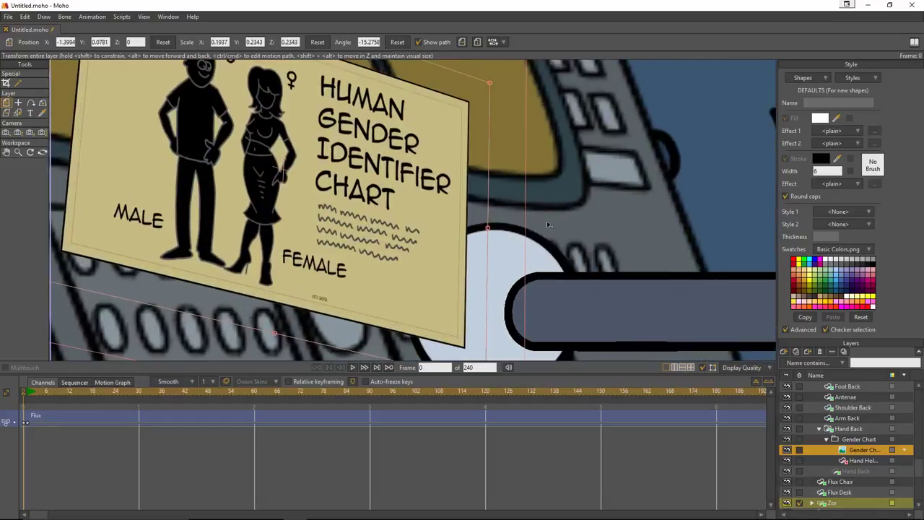
drag(548, 226, 500, 144)
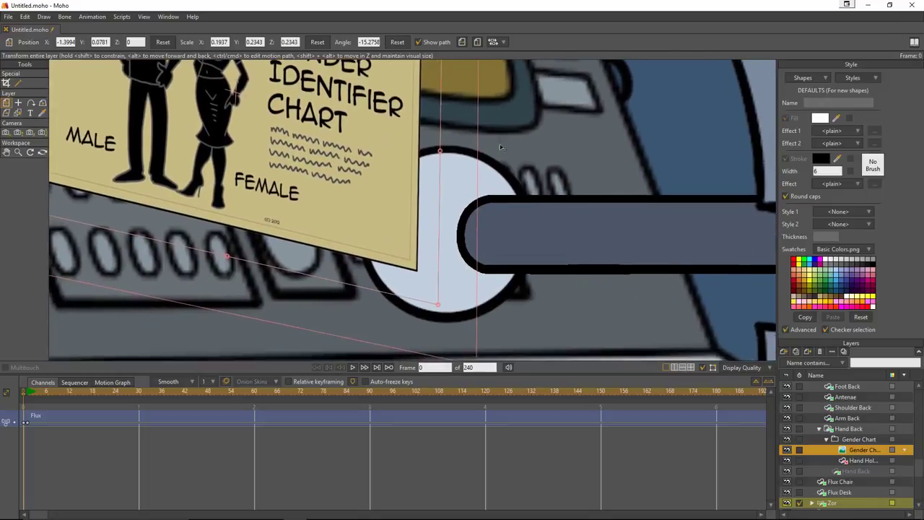
drag(555, 202, 504, 228)
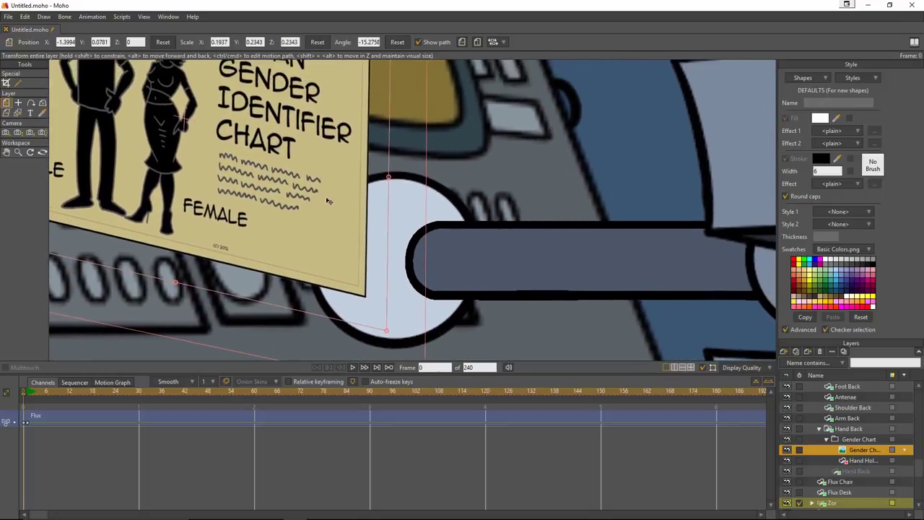
drag(295, 191, 292, 182)
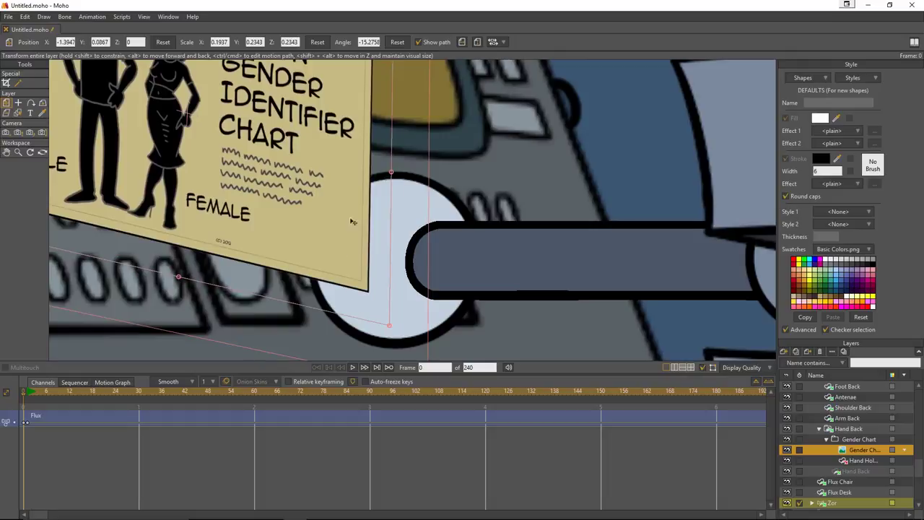
Step: Reorder the Gender Chart group so the Gender Chart.png layer sits below the Hand Holding layer
click(861, 462)
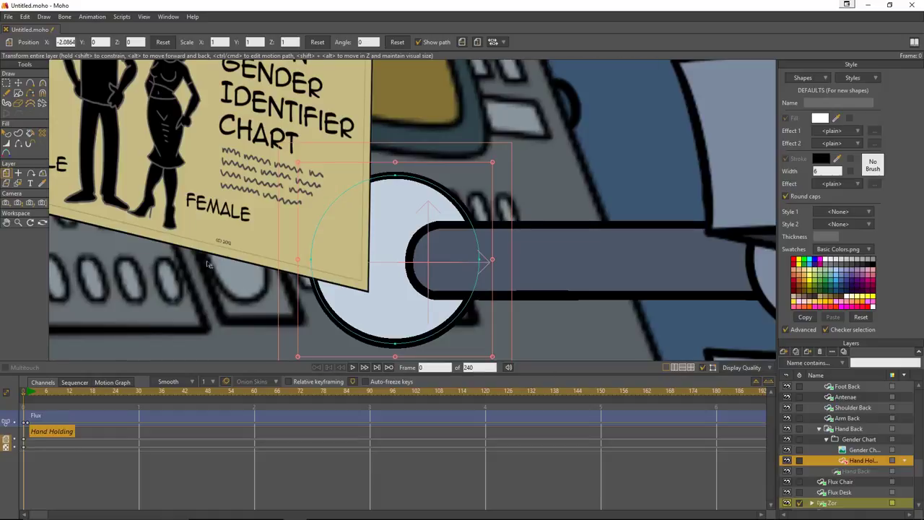
scroll(209, 265, up, 3)
scroll(99, 286, down, 1)
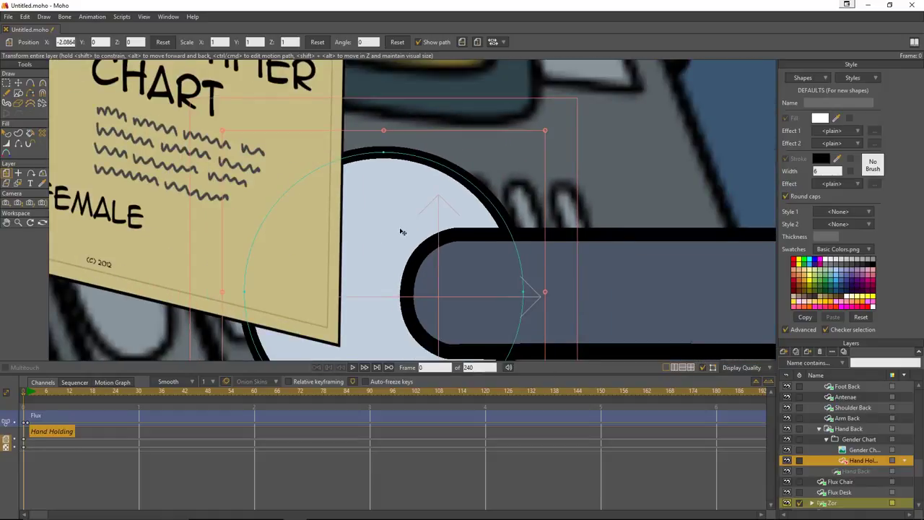
scroll(401, 231, down, 2)
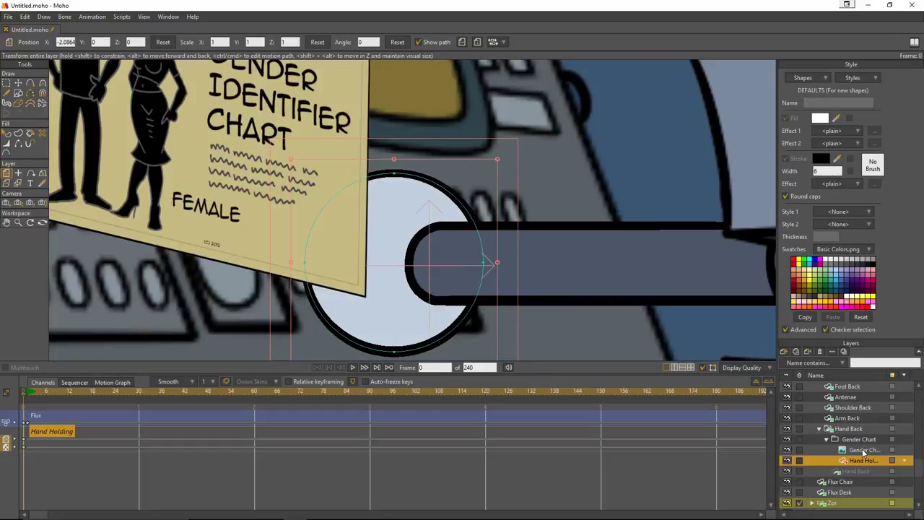
drag(865, 453, 864, 467)
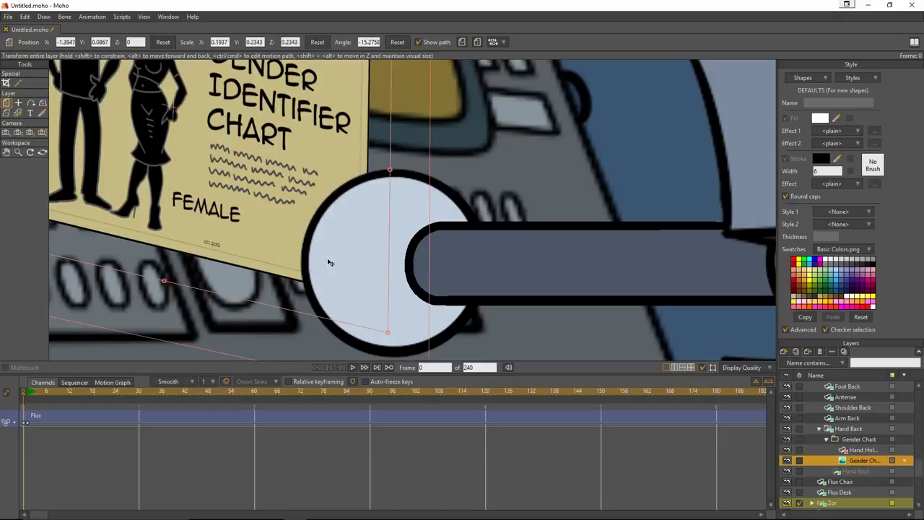
Step: Add two points to the Hand Holding circle where the chart's bottom and side edges meet its outline
click(864, 450)
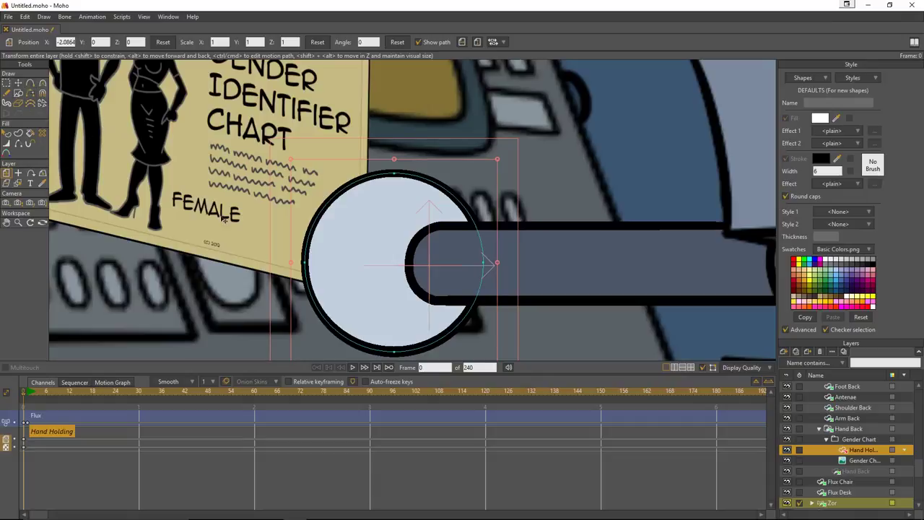
click(31, 83)
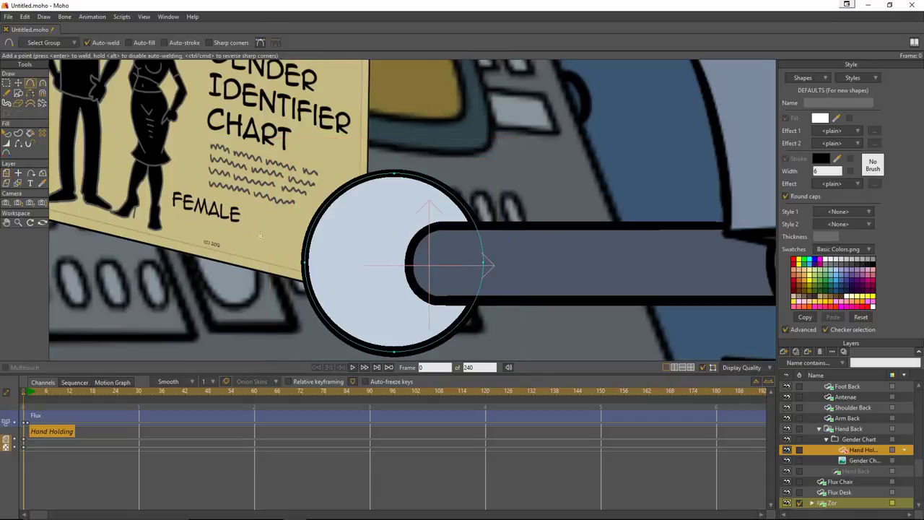
click(306, 282)
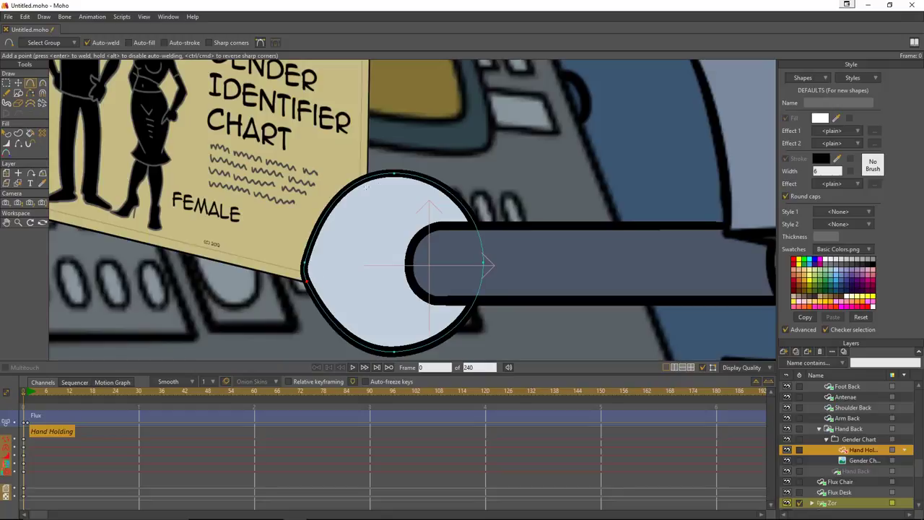
click(368, 177)
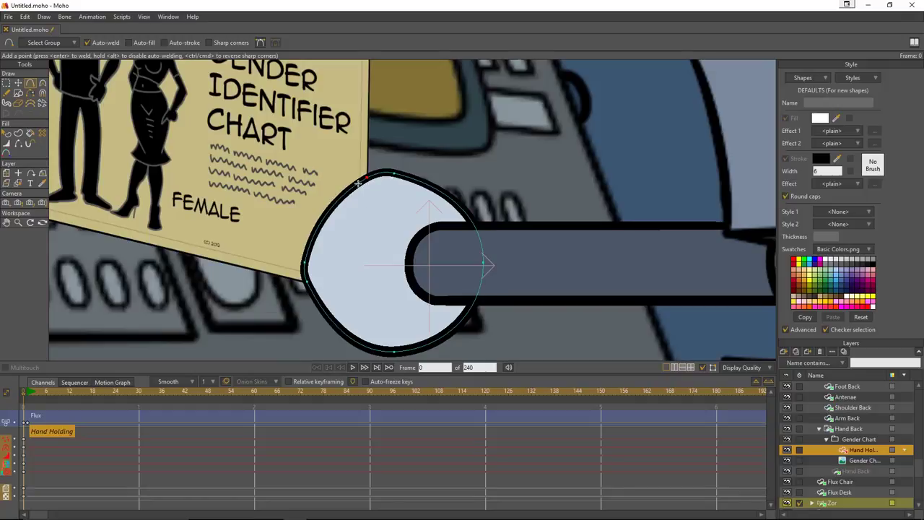
Step: Adjust the hand outline's curvature handles to round its upper and lower curves and bend it inward at the lower new point
key(c)
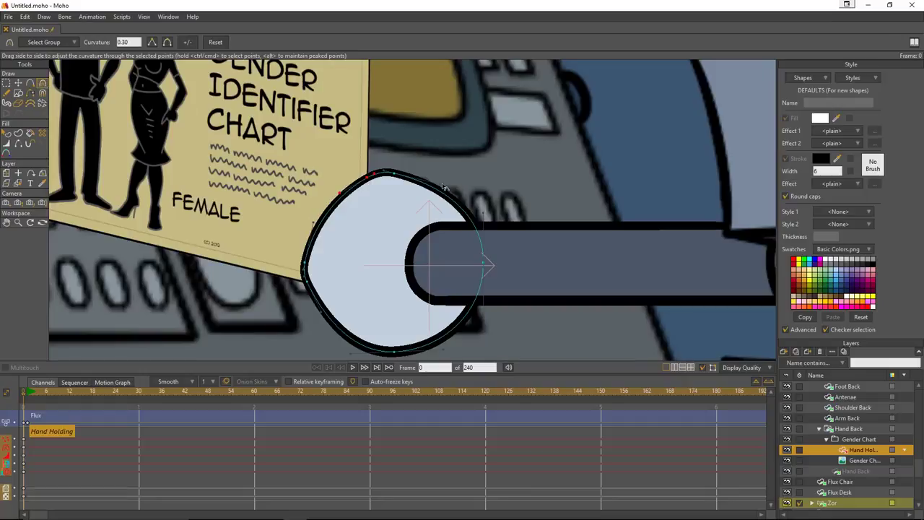
drag(444, 187, 442, 179)
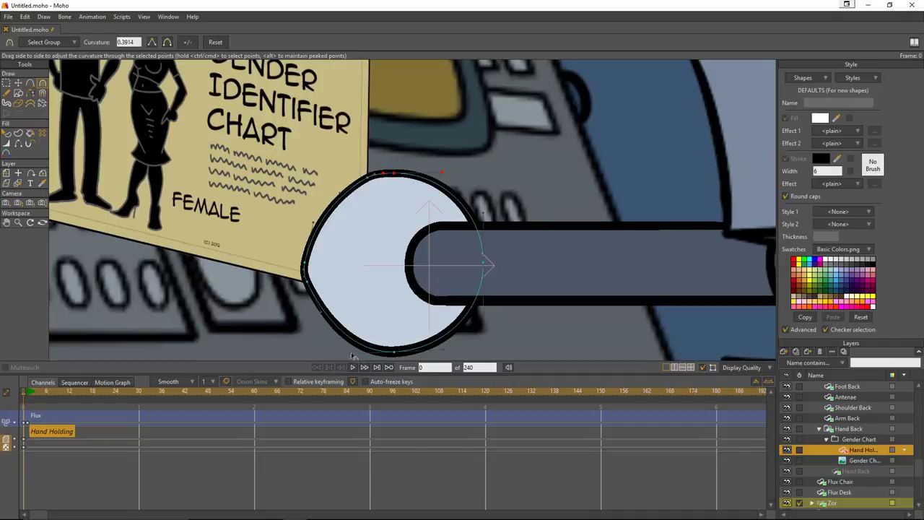
mouse_move(321, 314)
mouse_down()
mouse_move(361, 350)
mouse_move(303, 274)
mouse_move(316, 323)
mouse_up()
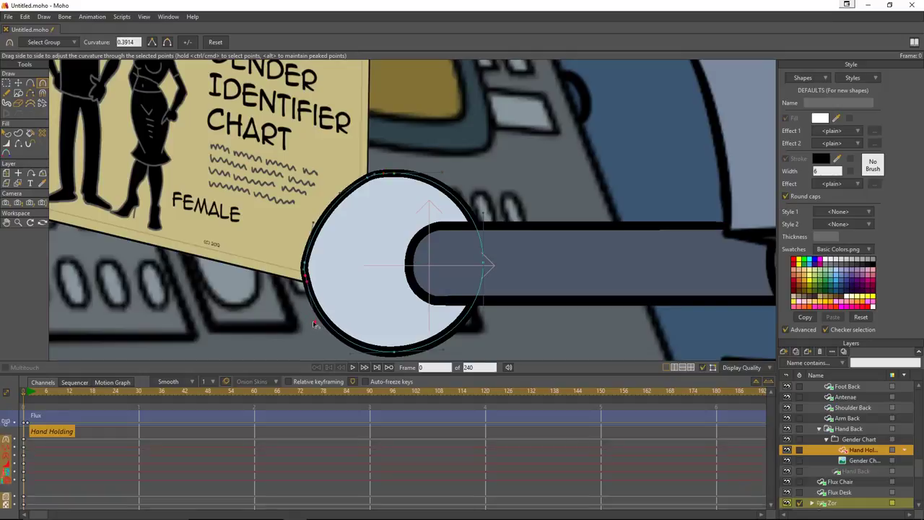
click(315, 325)
drag(305, 278, 316, 287)
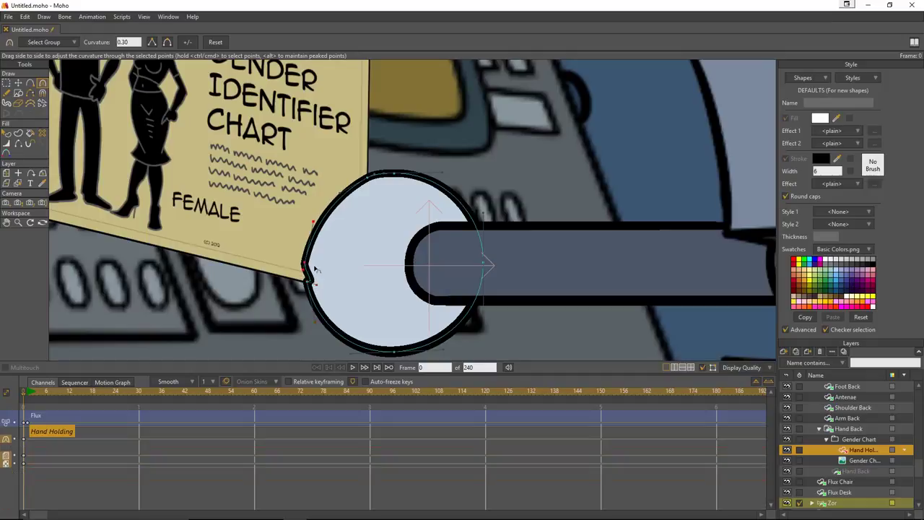
Step: Move the hand circle's original left point inward along the chart's bottom edge, to about X 0.92, Y -0.19
click(307, 265)
key(t)
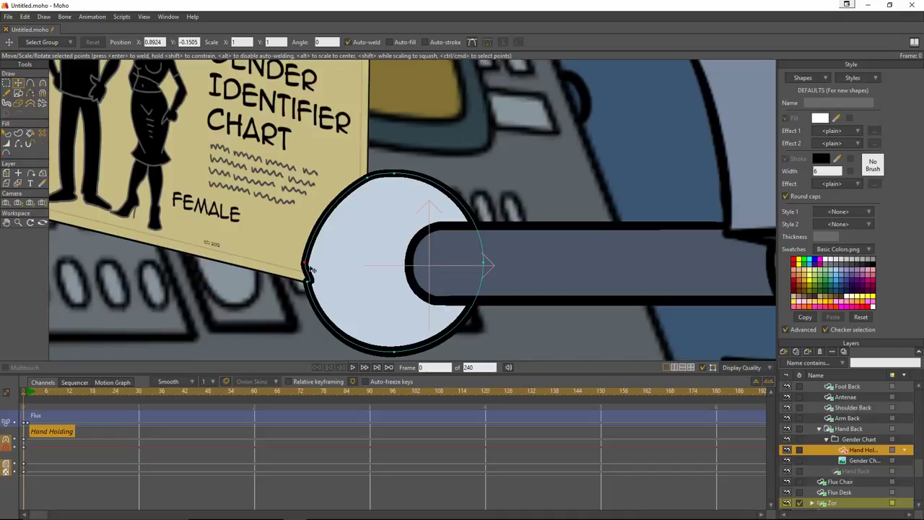
drag(306, 266, 327, 287)
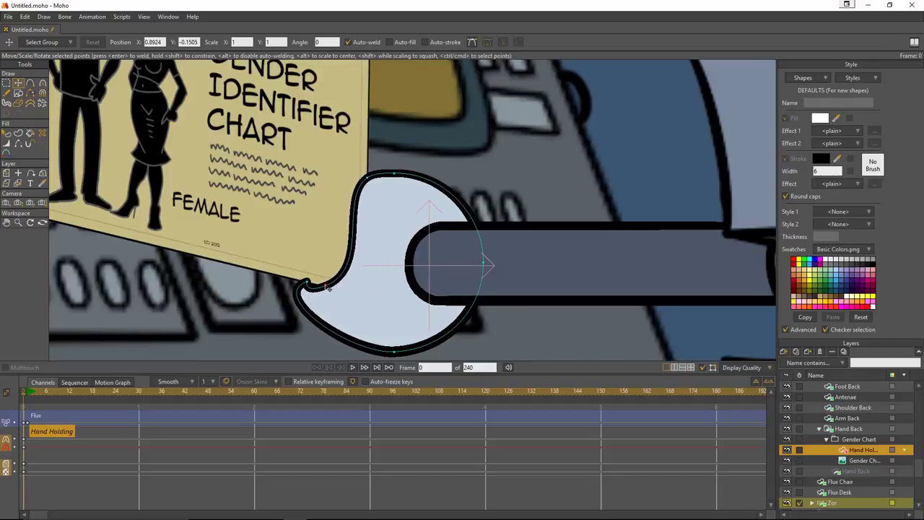
click(348, 273)
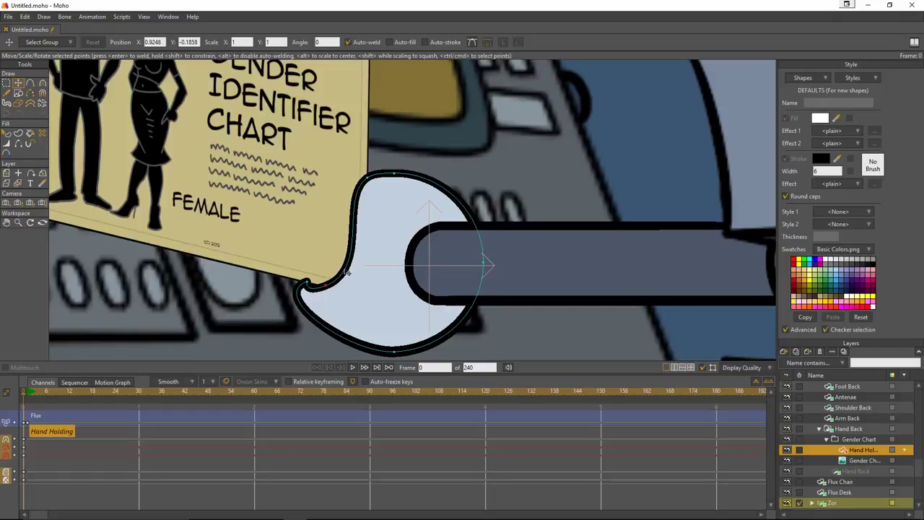
Step: Swing the moved point's upper curvature handle upward so the hand bulges over the chart with a sharp inner corner
key(c)
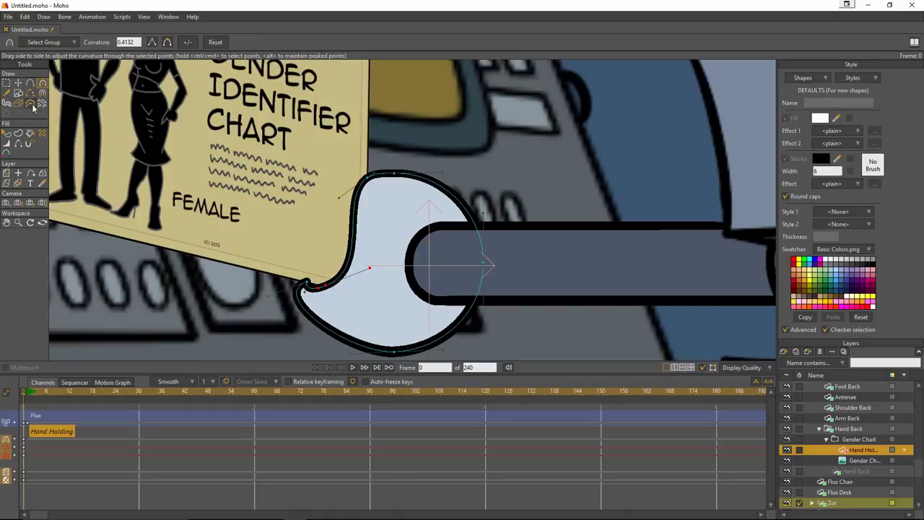
key(t)
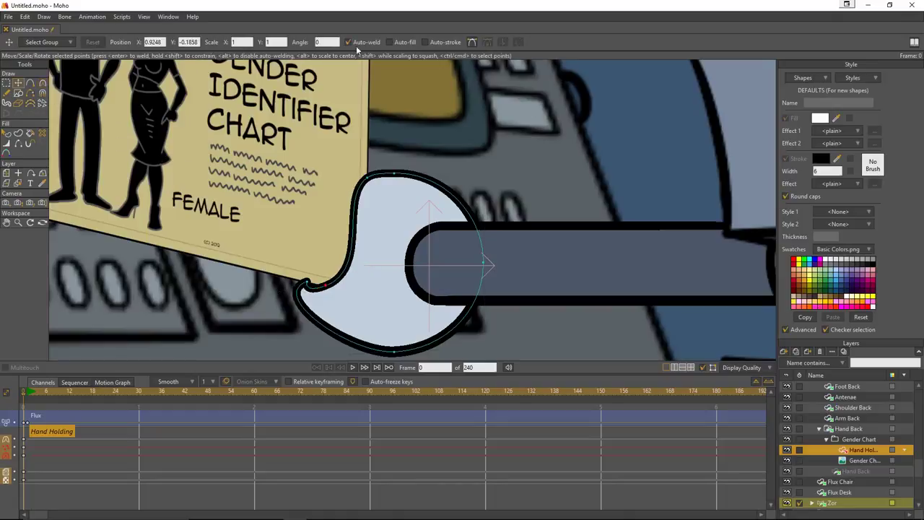
click(474, 43)
key(c)
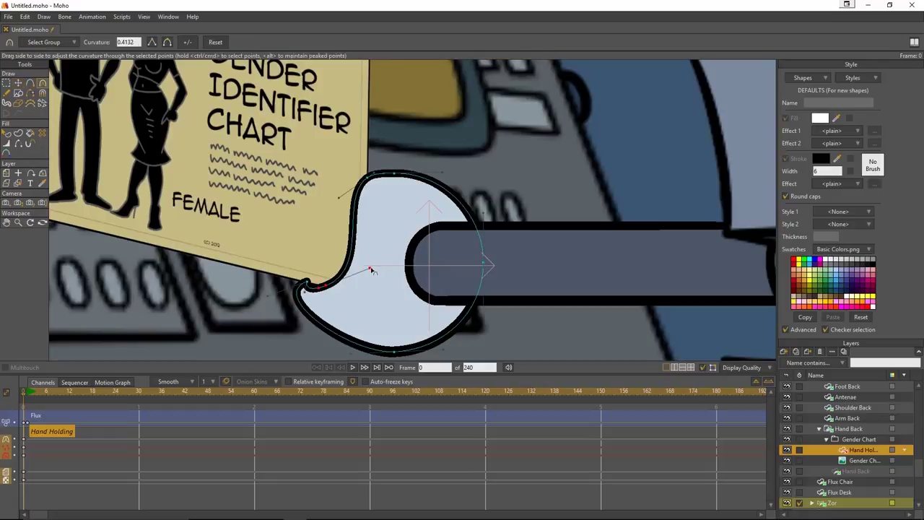
drag(370, 270, 326, 225)
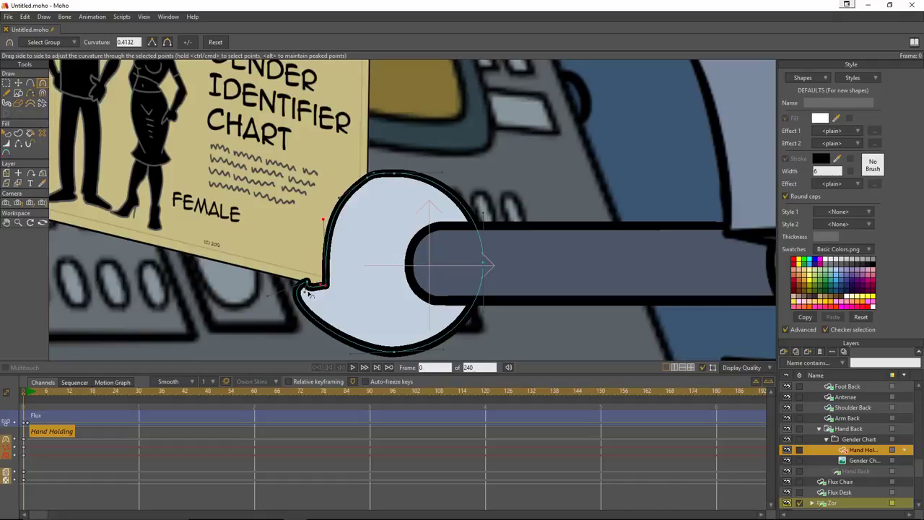
Step: Reshape the curvature handles around the chart-edge point to straighten the short notch edge and round the hand's lower curve
ctrl+click(306, 293)
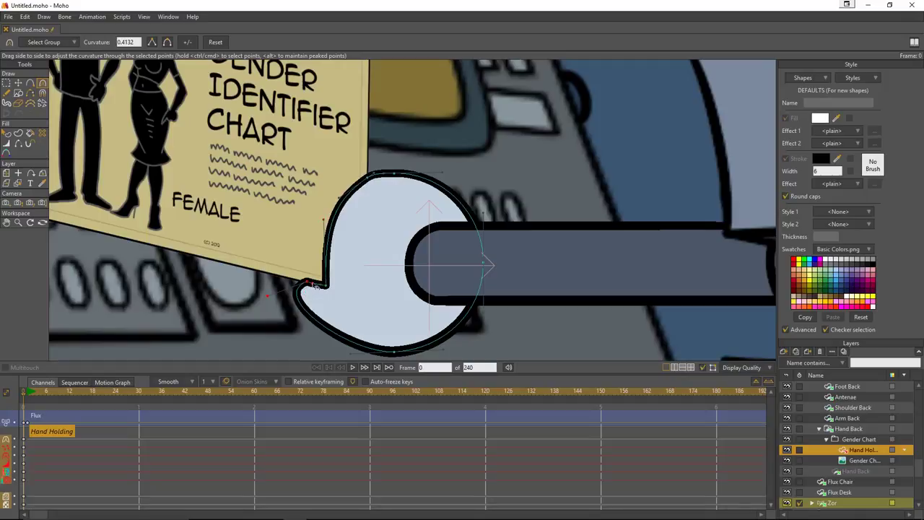
click(315, 285)
drag(284, 306, 303, 322)
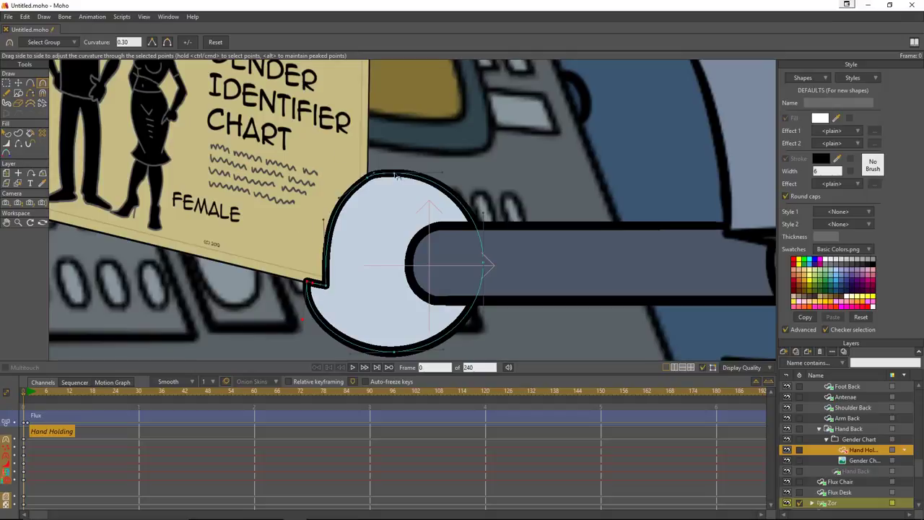
key(t)
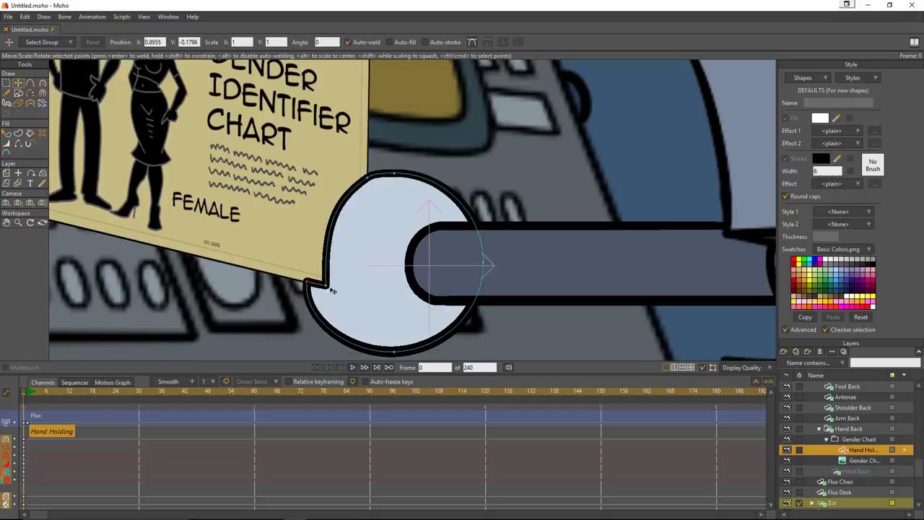
Step: Select both points of the hand's notch edge and move them together slightly down and inward, to about X 0.905, Y -0.188
scroll(244, 326, up, 2)
scroll(244, 327, up, 1)
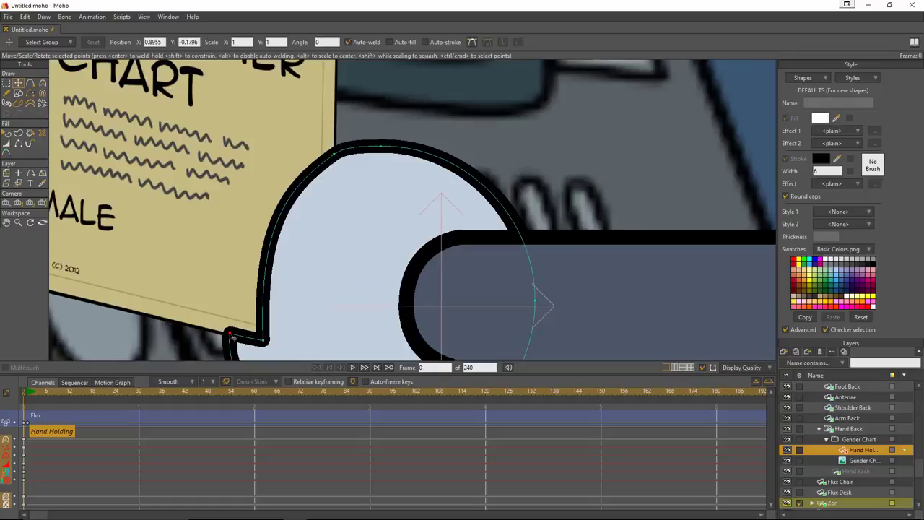
click(265, 340)
click(230, 333)
shift+click(264, 340)
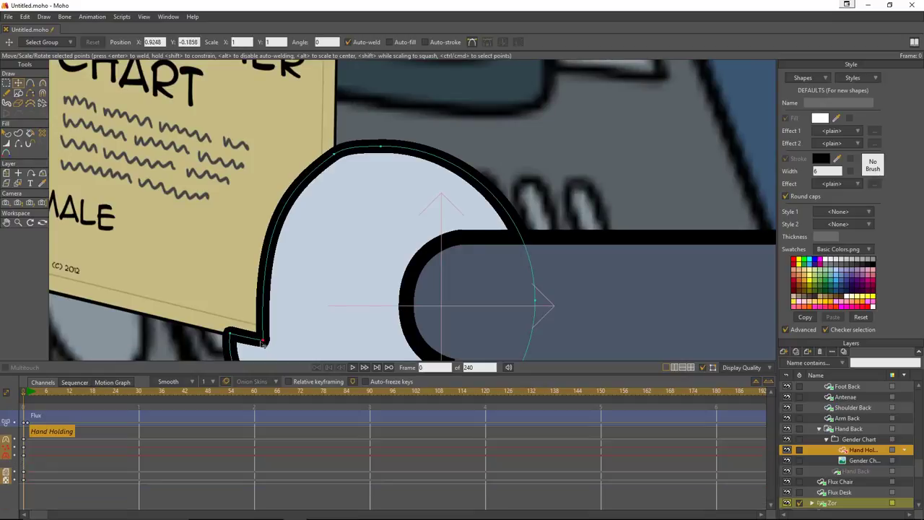
shift+click(254, 339)
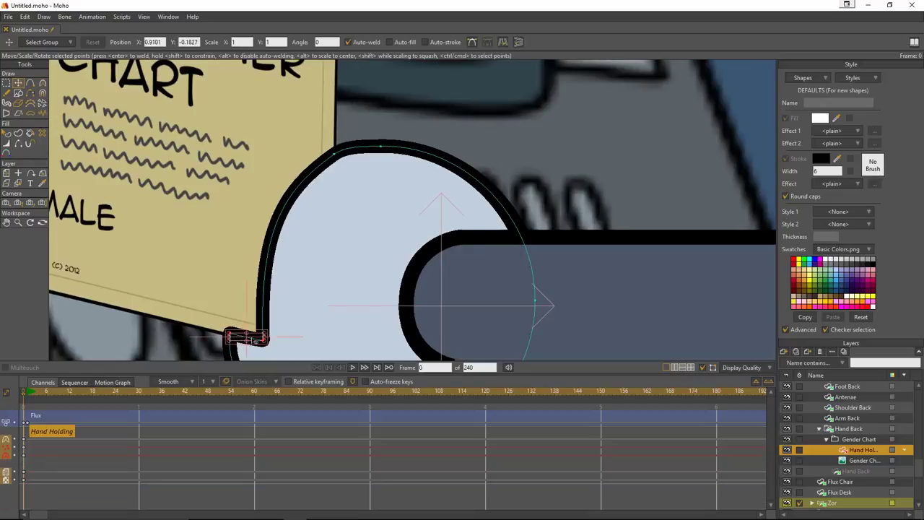
drag(255, 338, 249, 346)
scroll(296, 305, down, 3)
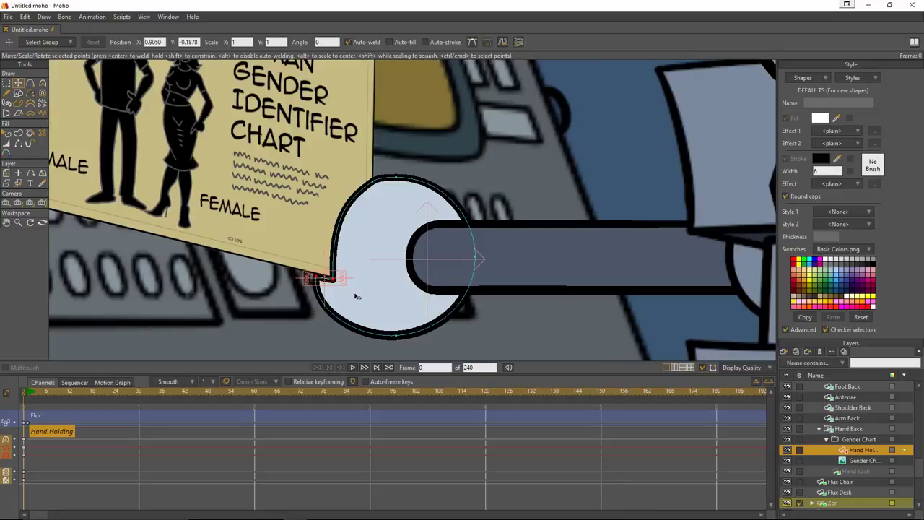
scroll(356, 296, down, 2)
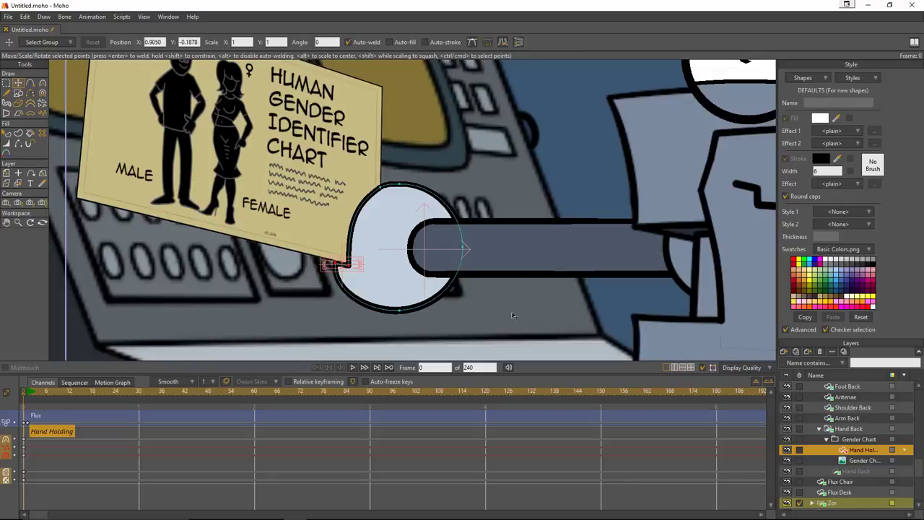
Step: Render a preview of frame 0 to check the hand holding the chart, close it and deselect the notch points
scroll(513, 315, down, 2)
key(ctrl+r)
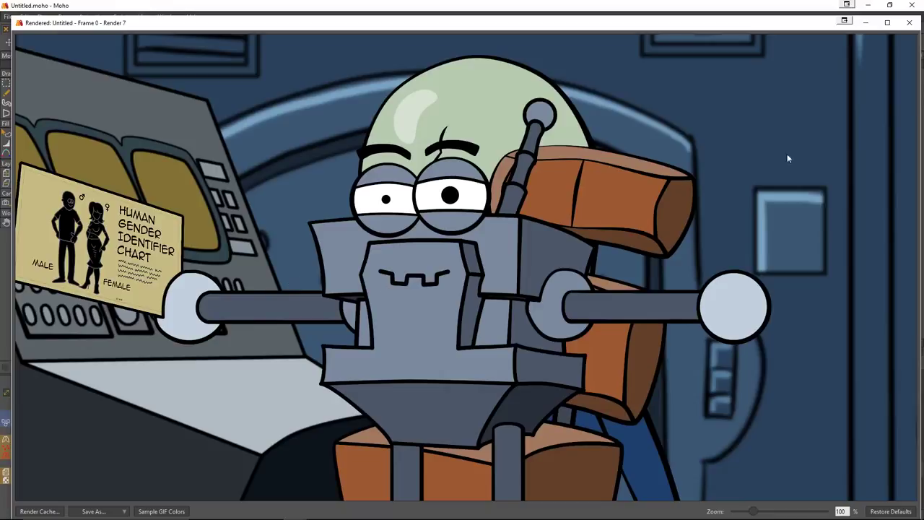
click(909, 22)
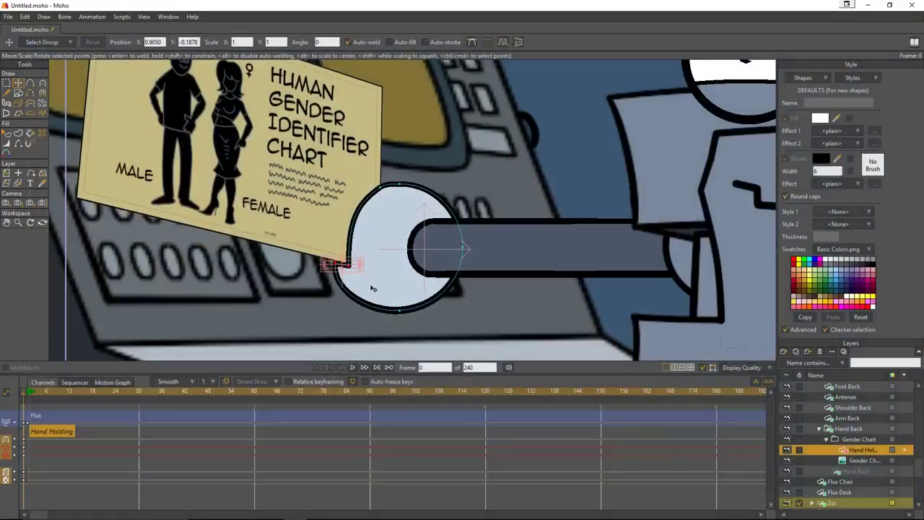
click(466, 308)
scroll(455, 275, down, 5)
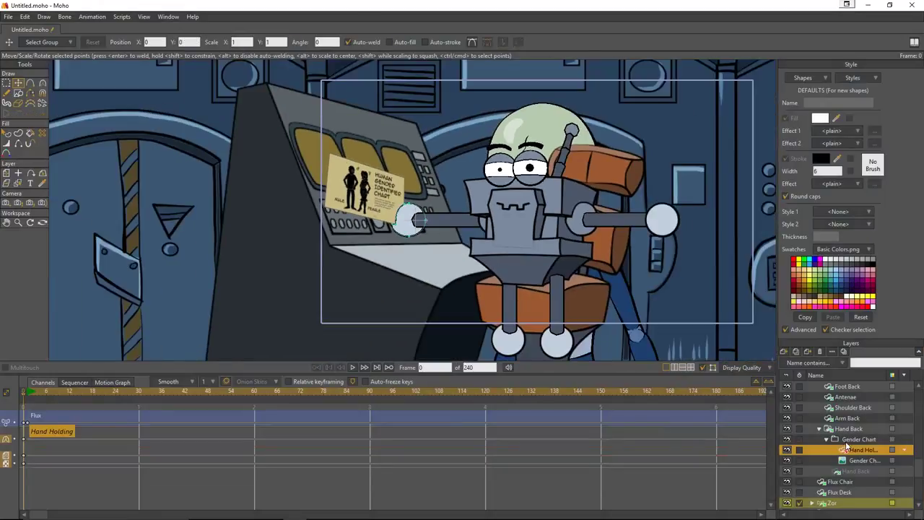
Step: Collapse the Gender Chart group and set Flux's Hand Back switch to display Gender Chart
click(6, 174)
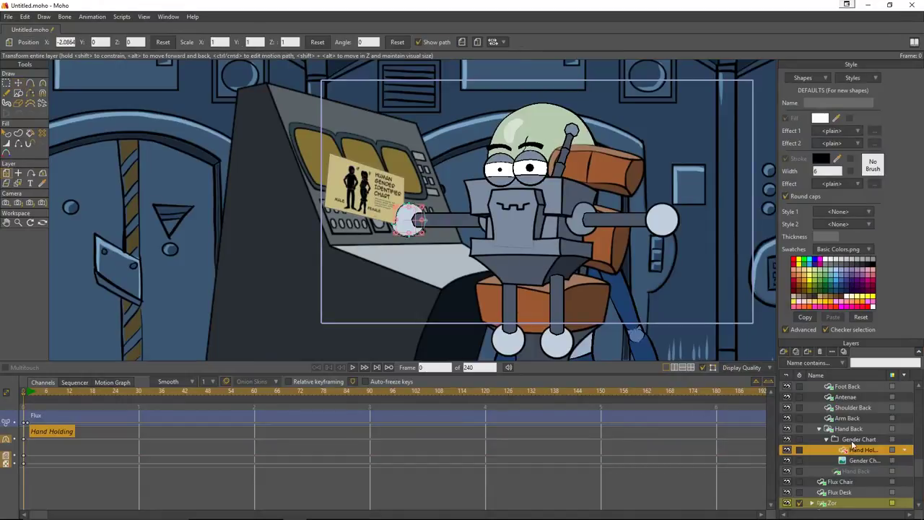
click(852, 441)
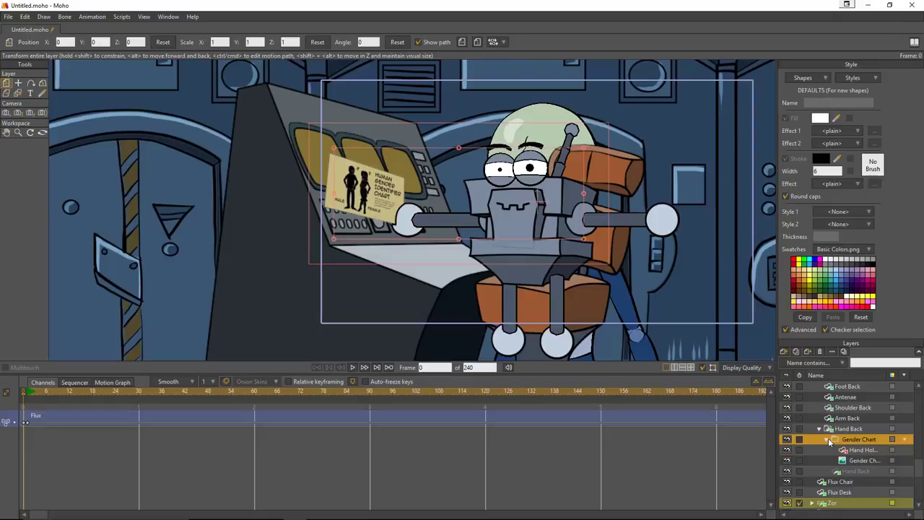
click(827, 440)
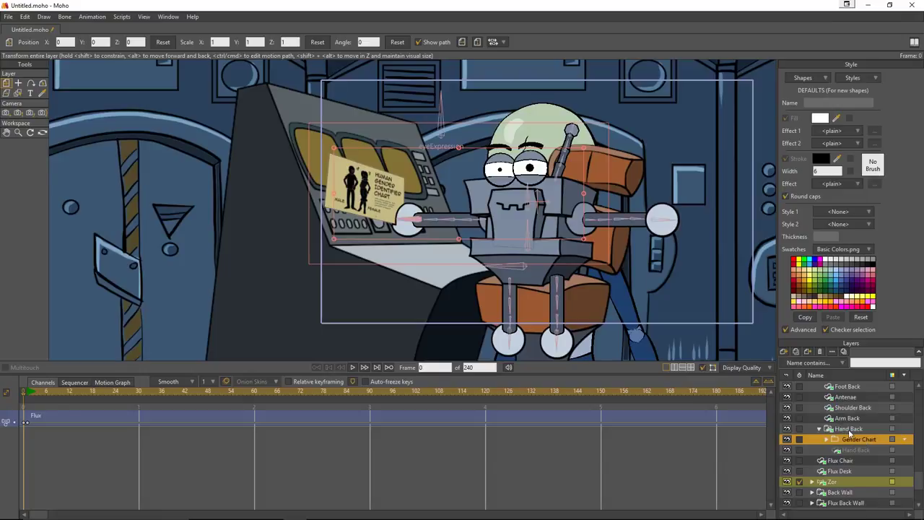
click(849, 430)
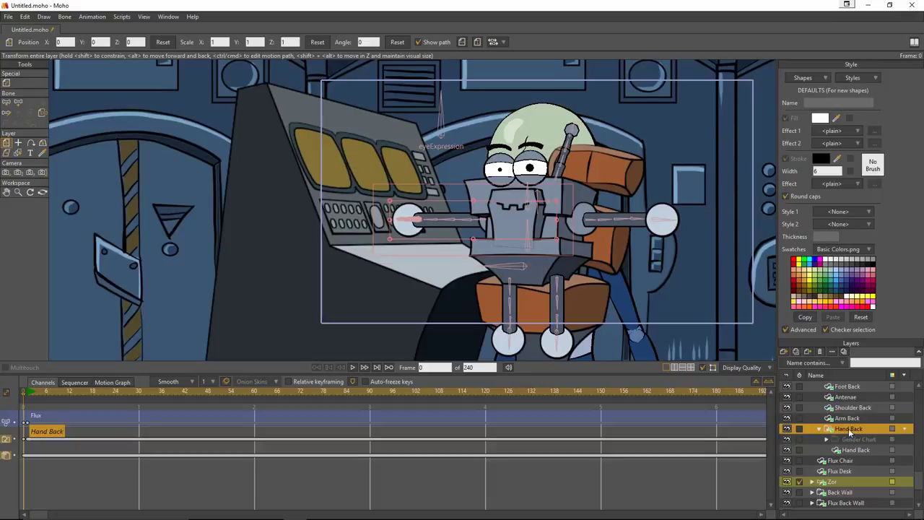
right_click(849, 431)
click(855, 404)
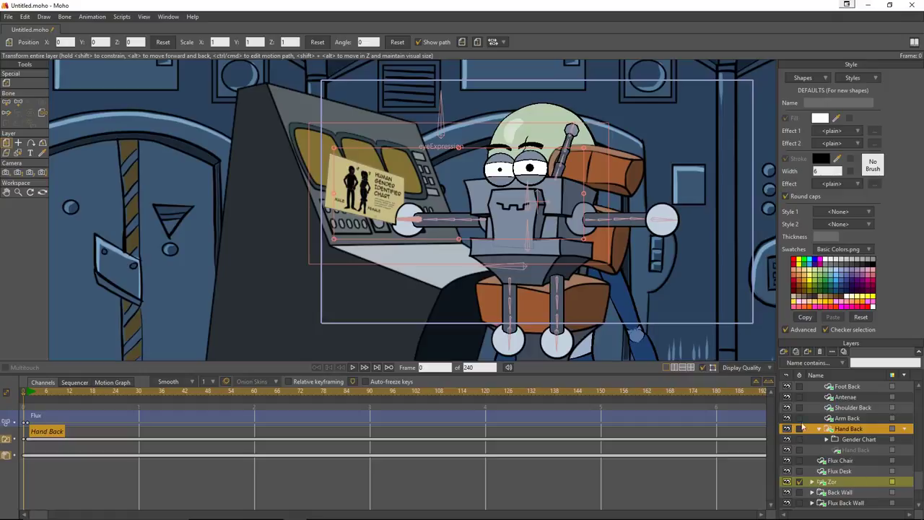
Step: Collapse the Flux layer and hide the Flux, Flux Chair and Flux Desk layers
scroll(828, 429, up, 3)
scroll(828, 439, up, 2)
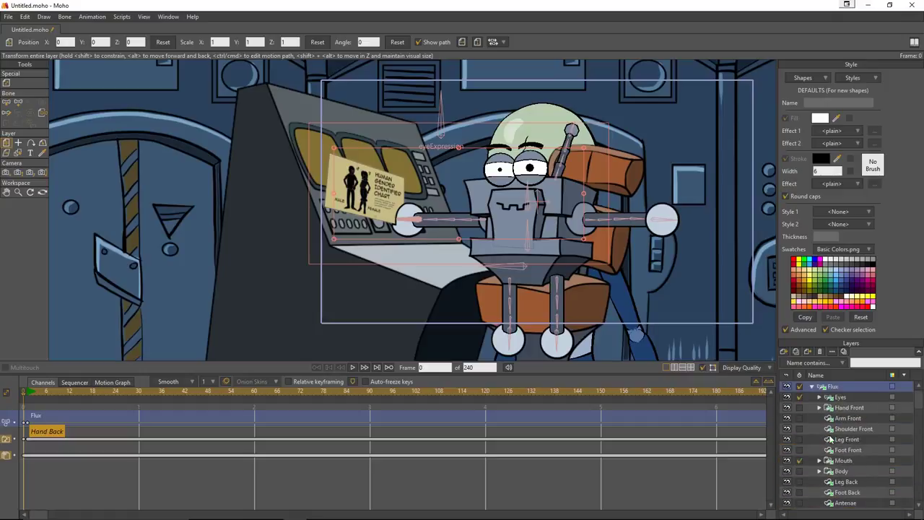
click(812, 388)
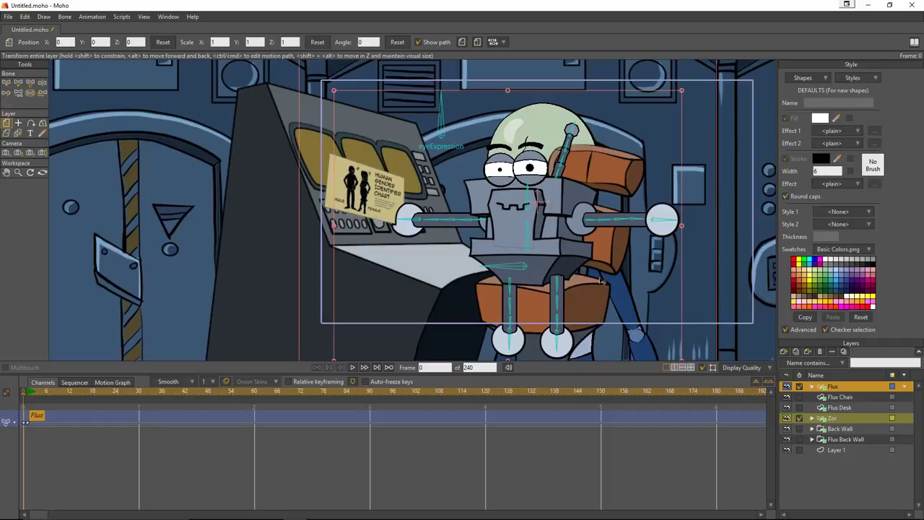
click(787, 397)
click(787, 407)
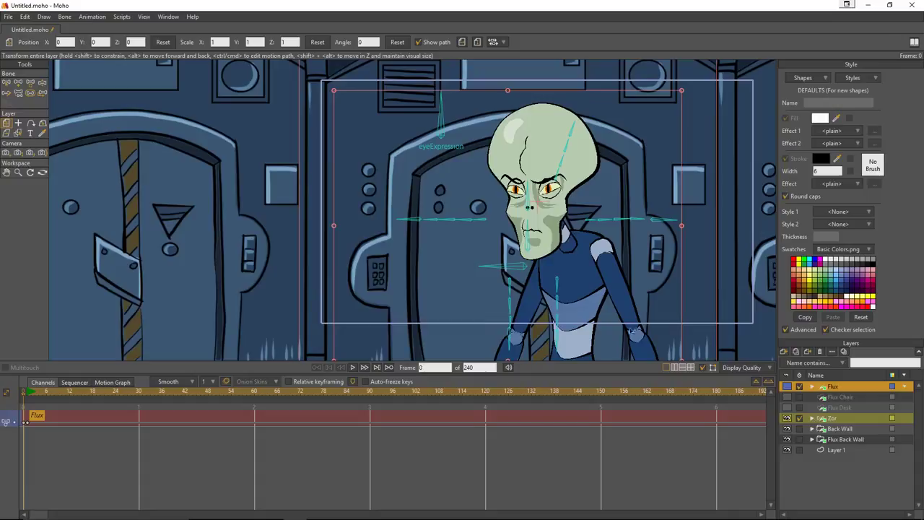
Step: Expand the Zor bone layer and examine the character's full body and both hands up close
click(849, 418)
click(813, 419)
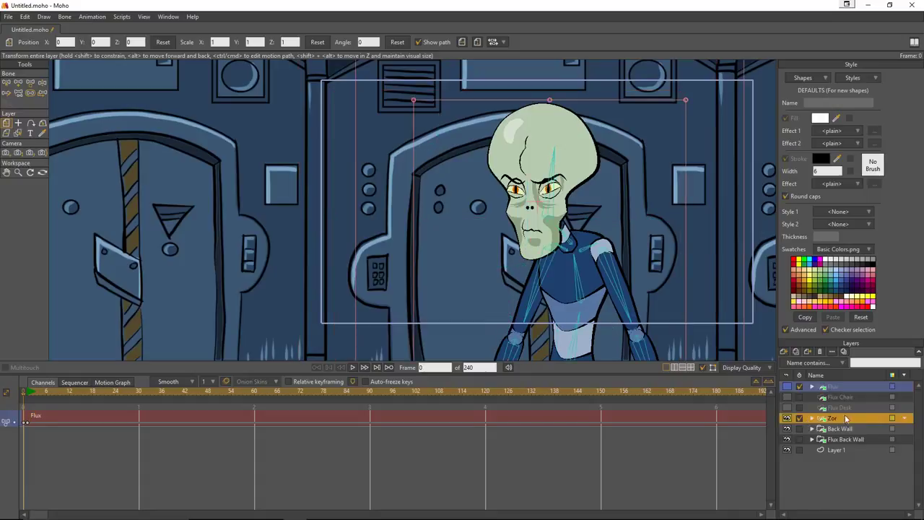
scroll(869, 411, down, 3)
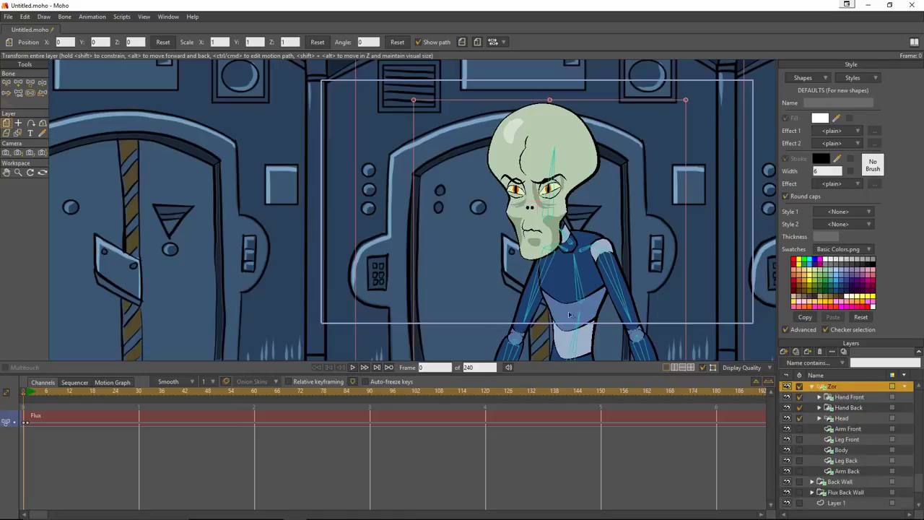
scroll(547, 282, down, 3)
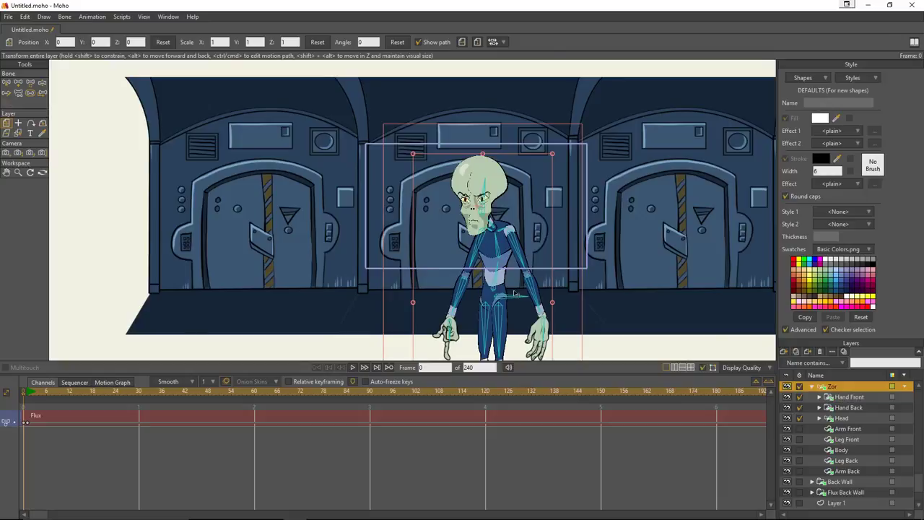
scroll(514, 292, down, 1)
scroll(498, 302, up, 2)
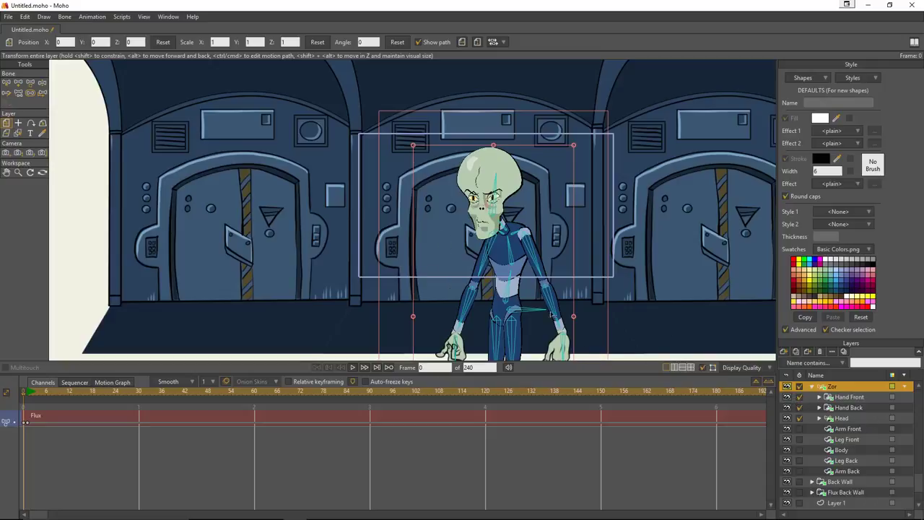
scroll(604, 303, down, 2)
scroll(547, 321, up, 1)
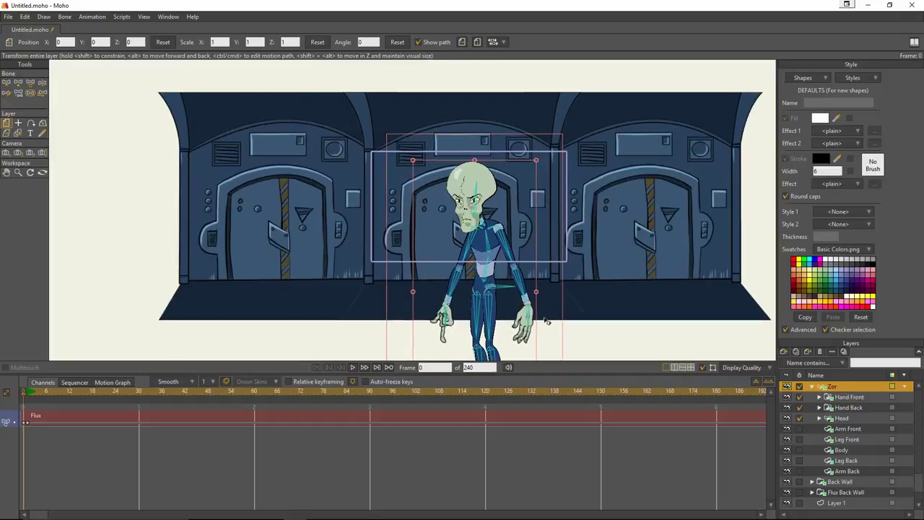
scroll(517, 301, down, 3)
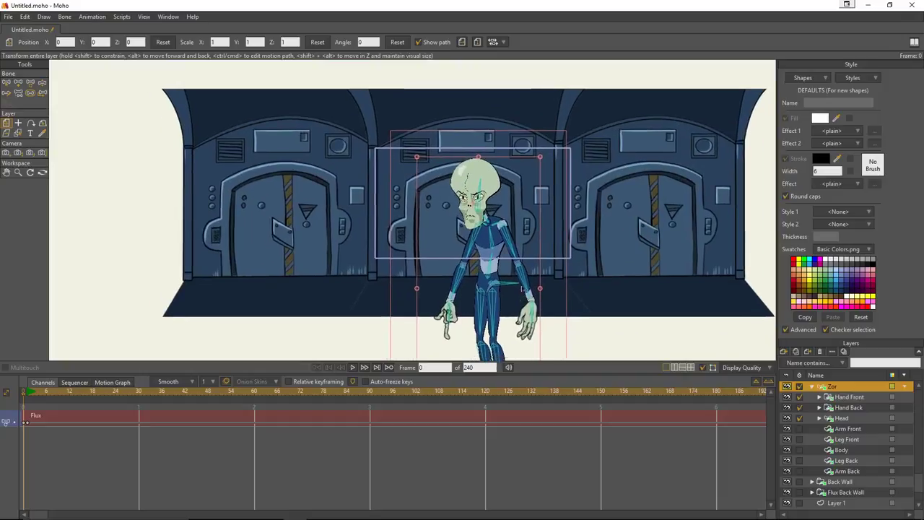
scroll(517, 184, up, 4)
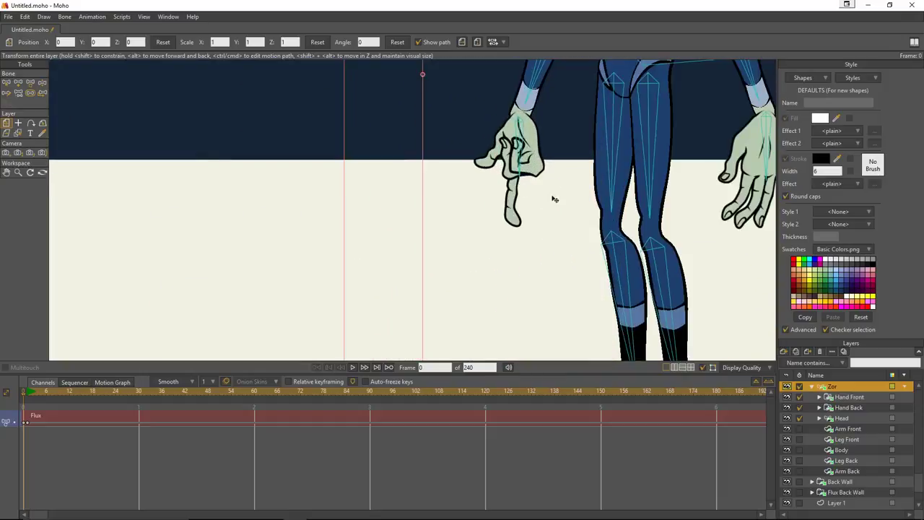
scroll(426, 267, up, 3)
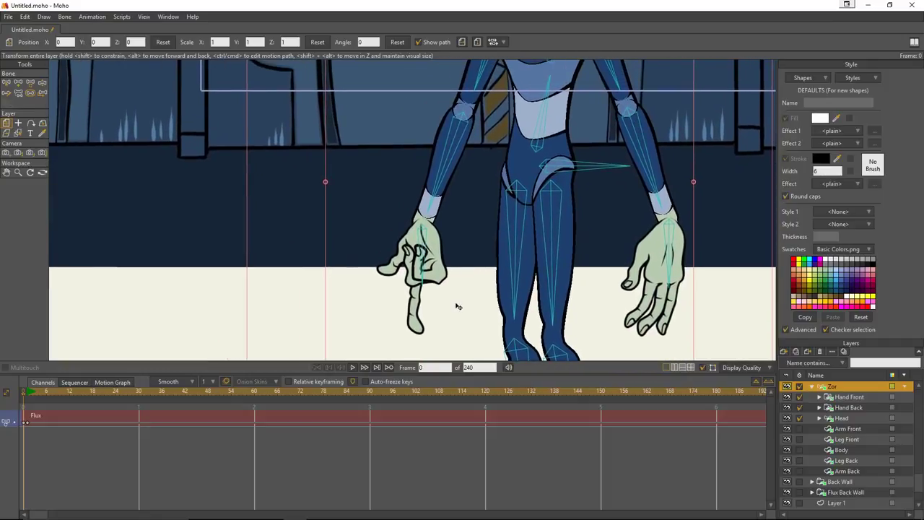
scroll(470, 290, down, 1)
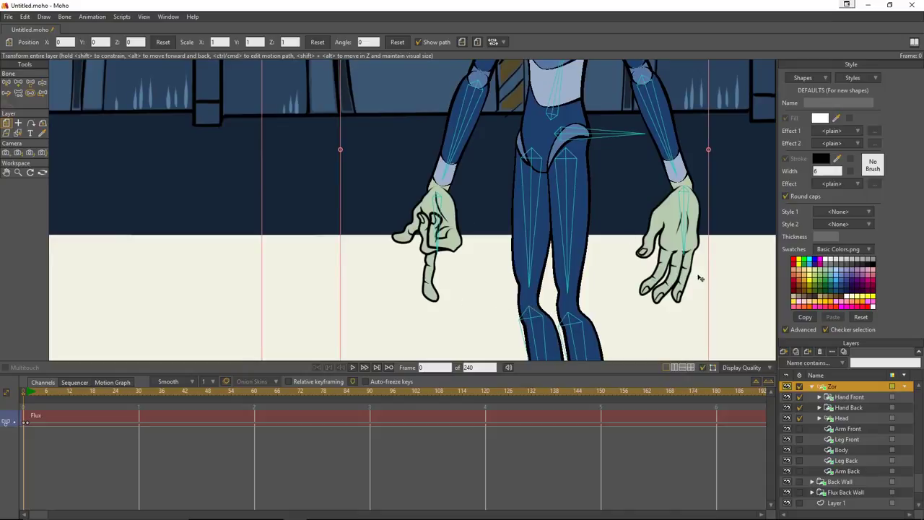
Step: Toggle the visibility of Zor's Hand Front and Hand Back off and on to identify each hand
click(788, 397)
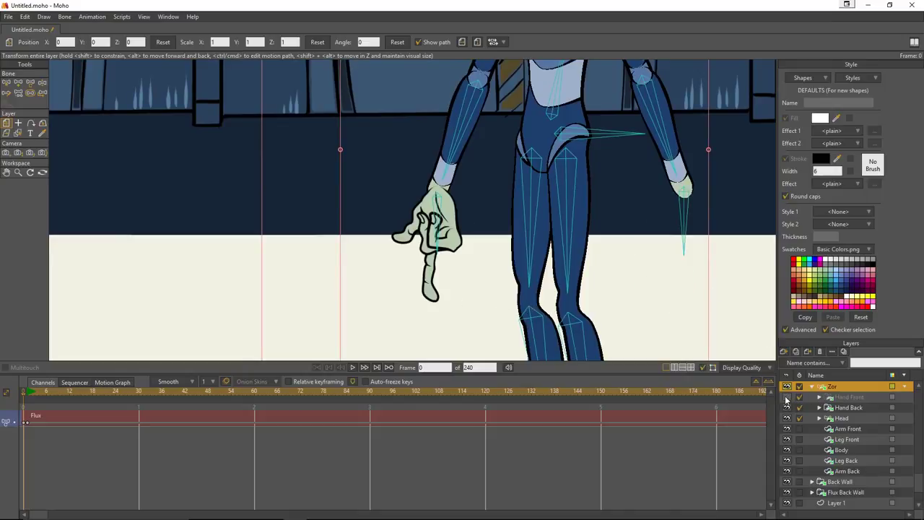
click(787, 397)
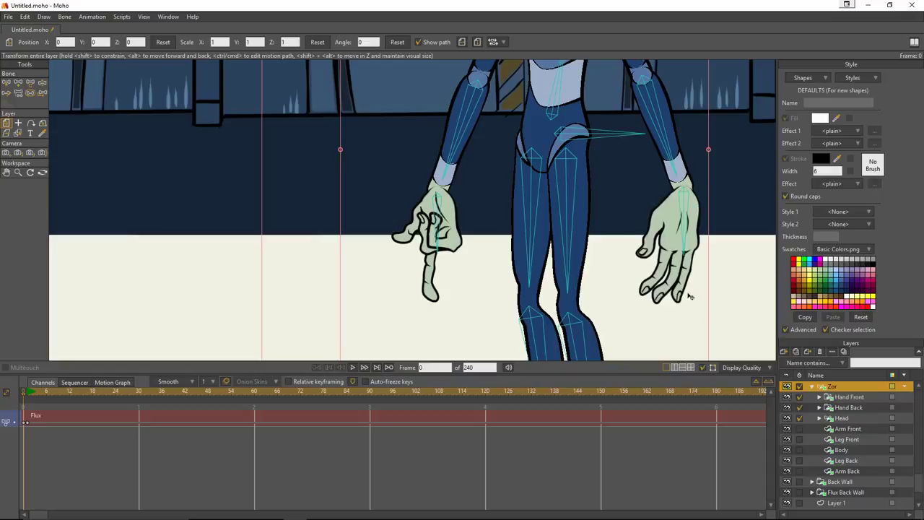
click(787, 407)
click(787, 407)
Step: Expand Zor's Hand Back switch to review its hand layers and switch it to the open hand with the fingers extended
click(849, 408)
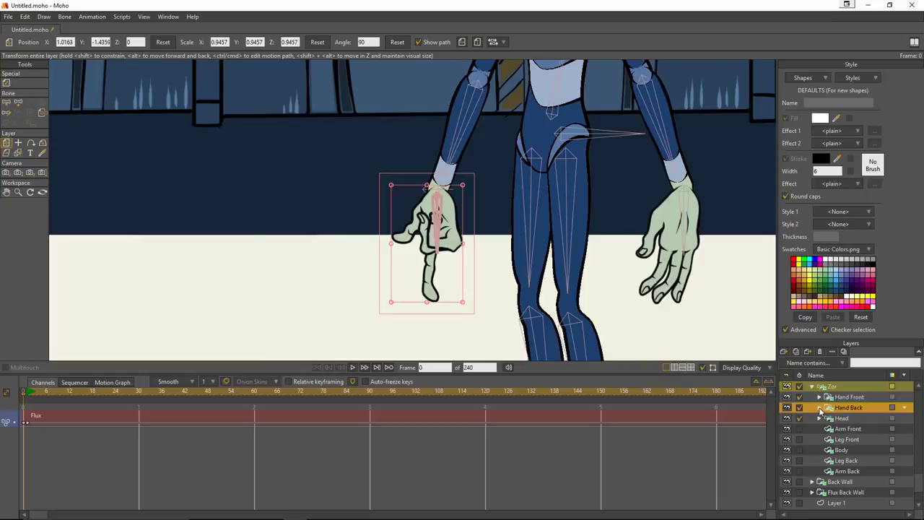
click(820, 408)
scroll(862, 411, down, 5)
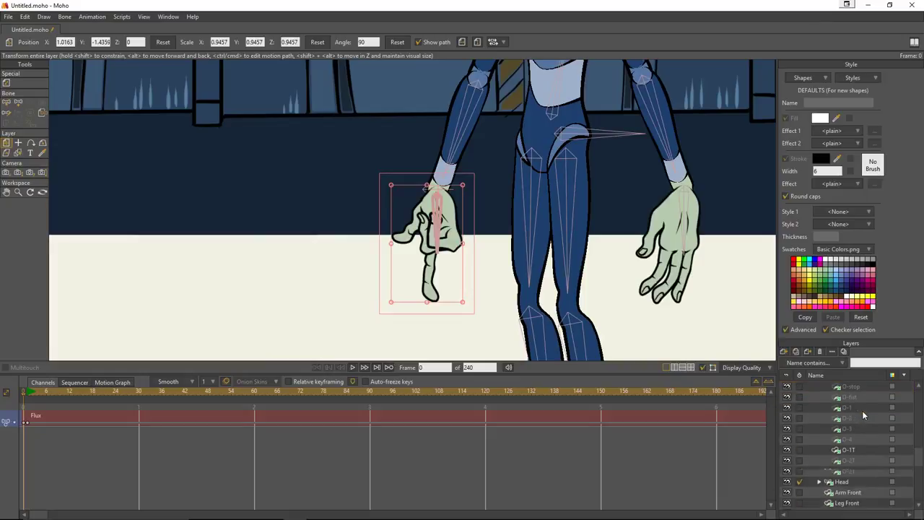
scroll(863, 433, up, 5)
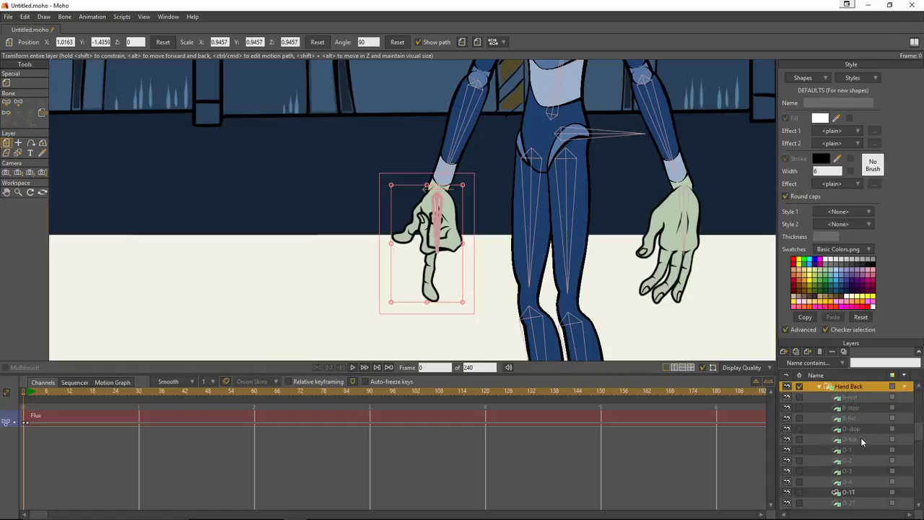
scroll(861, 437, down, 1)
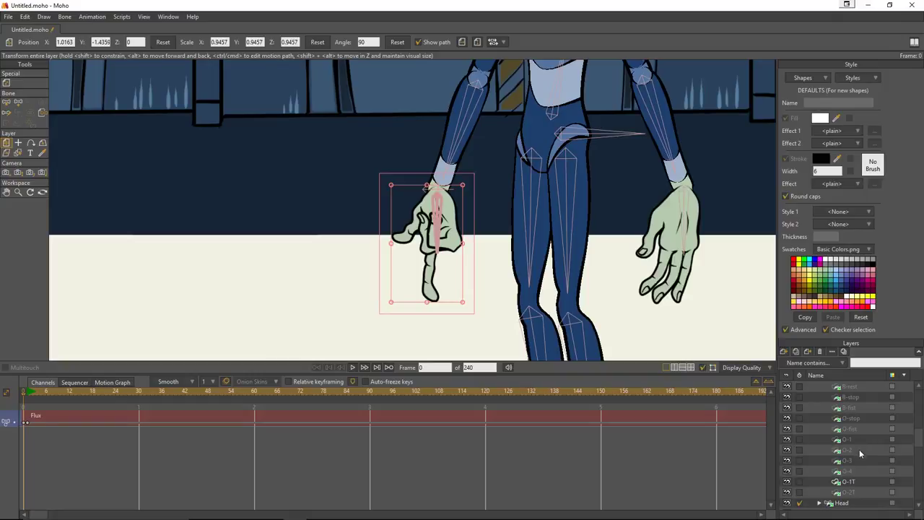
scroll(861, 476, down, 1)
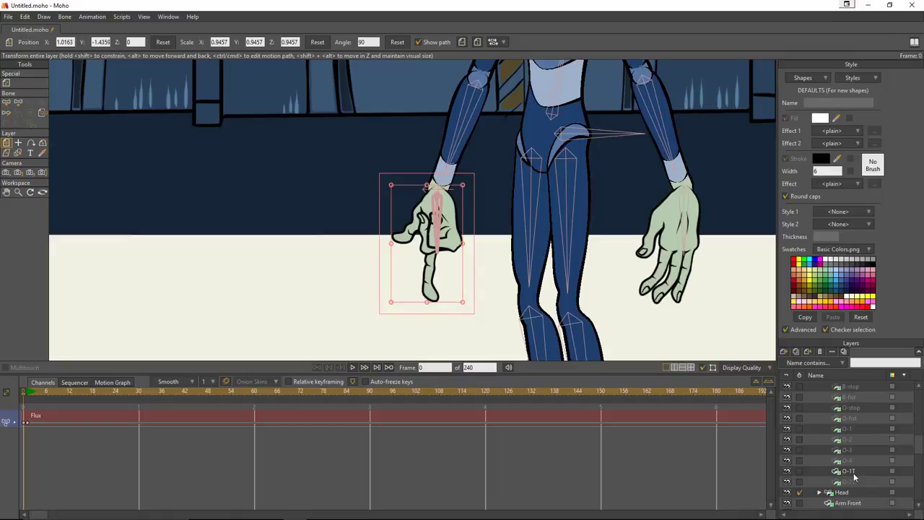
scroll(857, 476, down, 1)
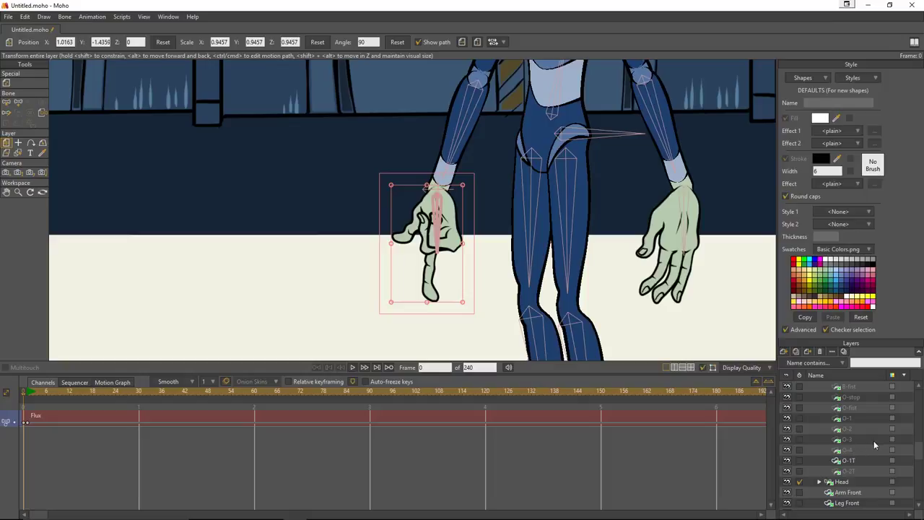
scroll(872, 440, up, 2)
right_click(857, 416)
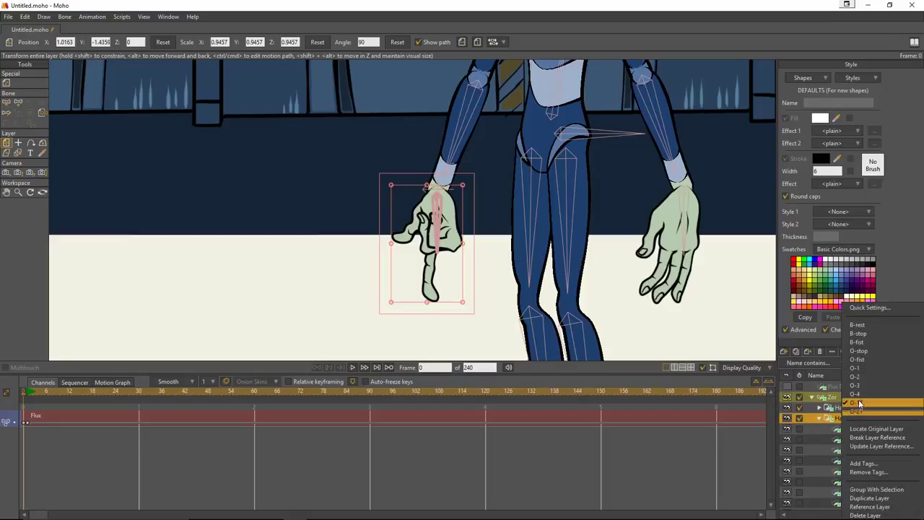
click(860, 404)
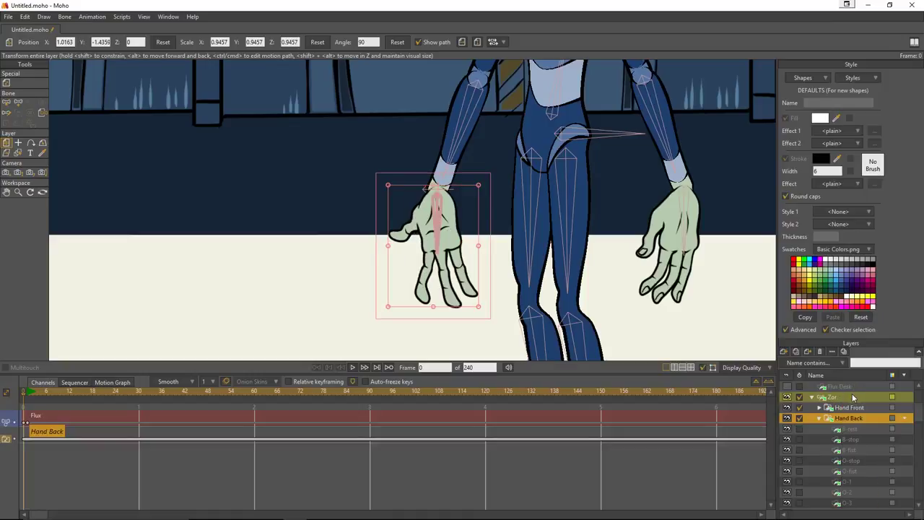
Step: Try the O-2T and O-2 hand layers in Zor's Hand Back switch, and set it to O-3
right_click(849, 421)
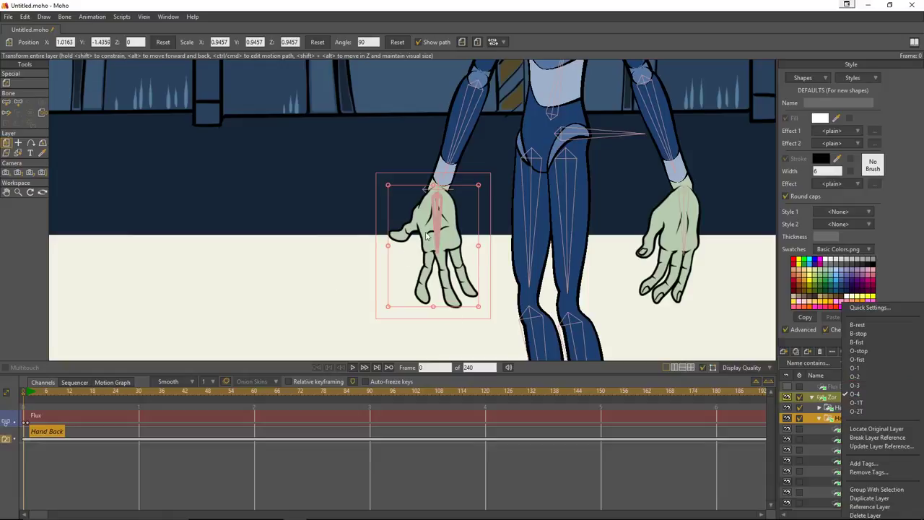
click(858, 411)
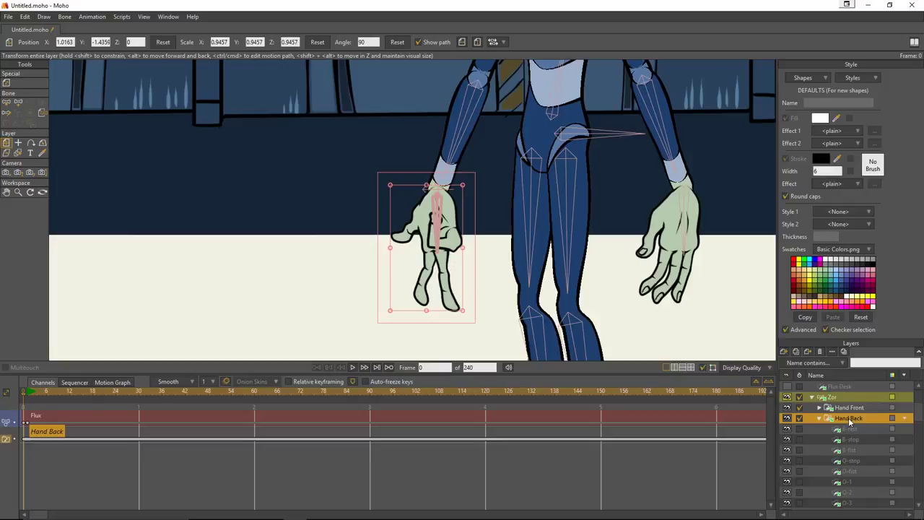
right_click(850, 423)
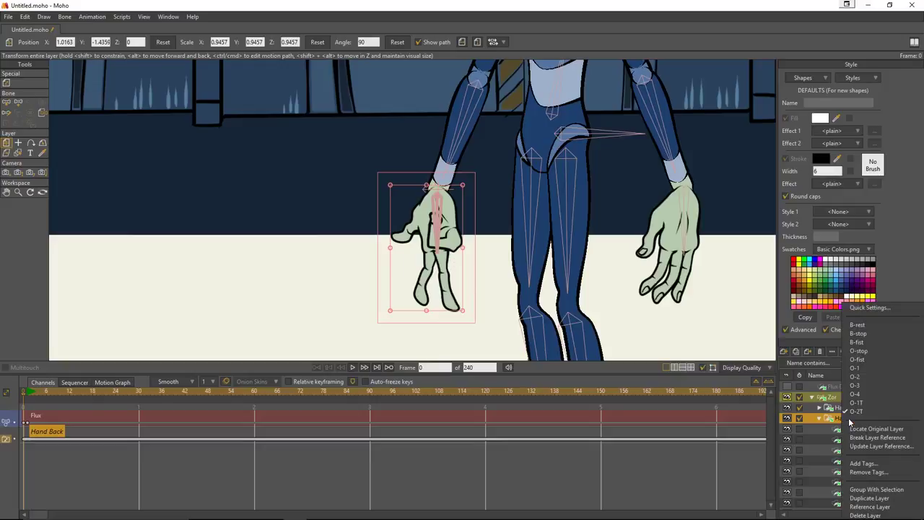
click(855, 377)
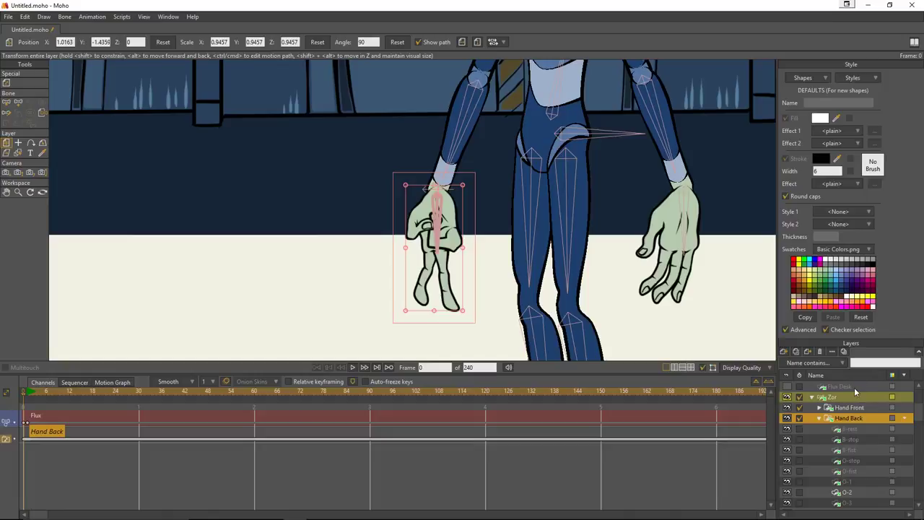
right_click(846, 416)
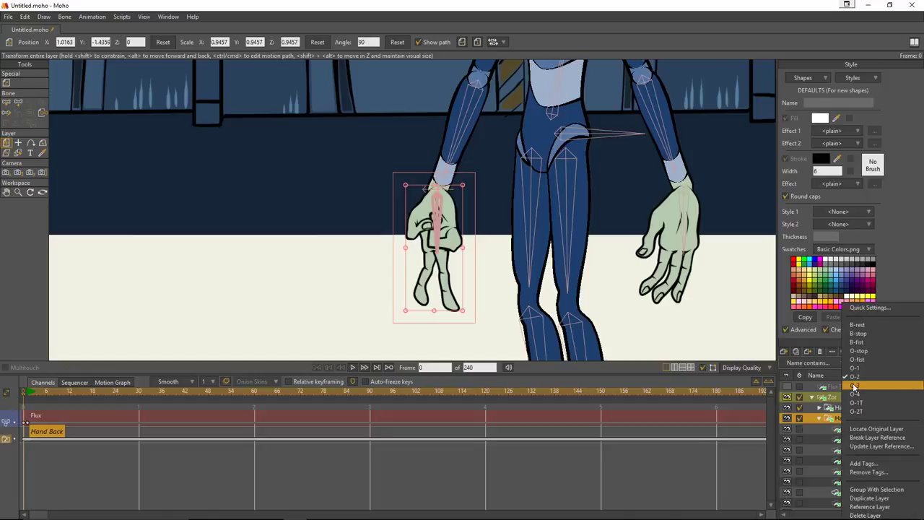
click(853, 383)
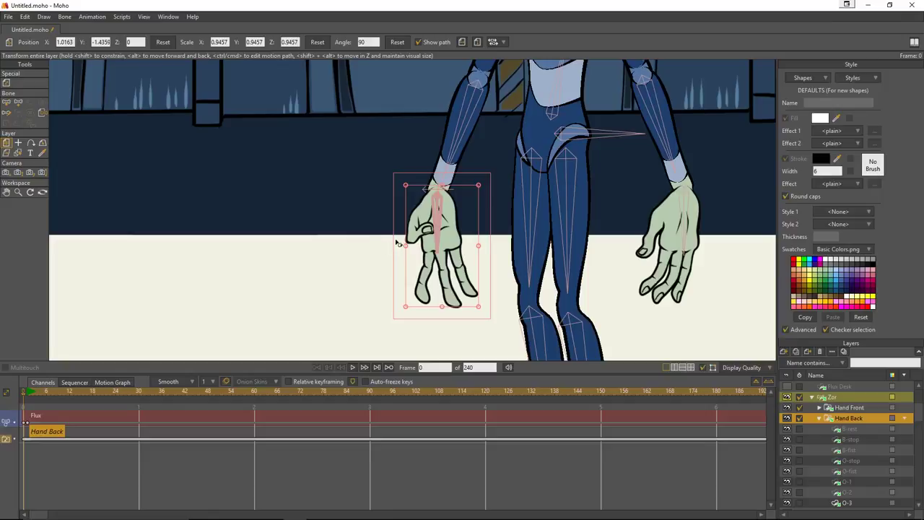
scroll(328, 207, down, 2)
scroll(329, 207, down, 4)
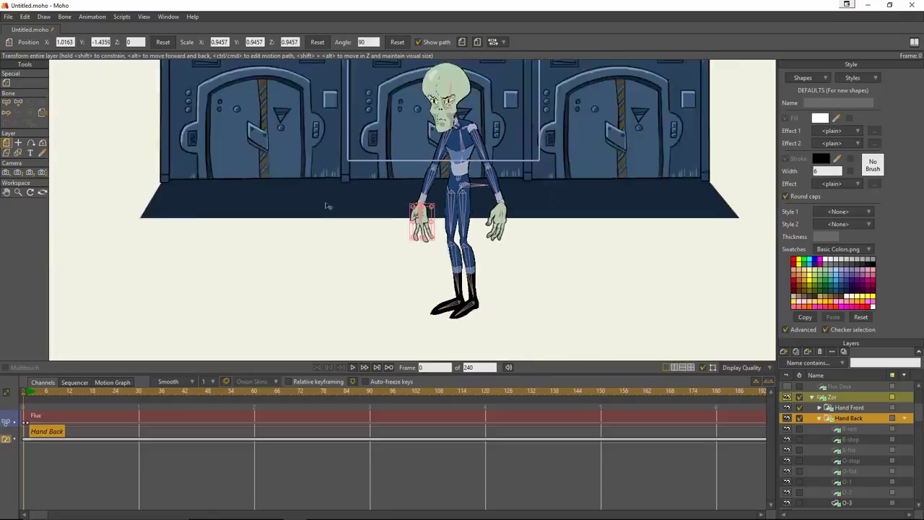
scroll(329, 206, up, 2)
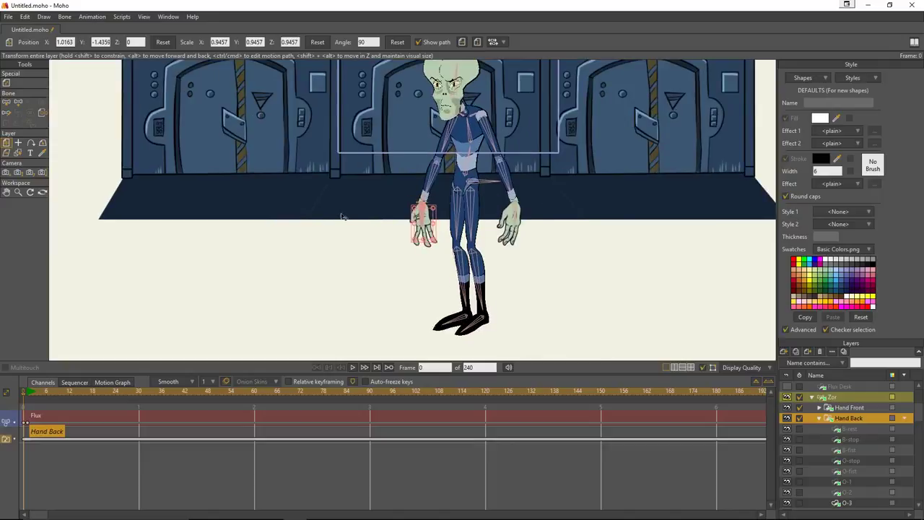
scroll(344, 217, up, 2)
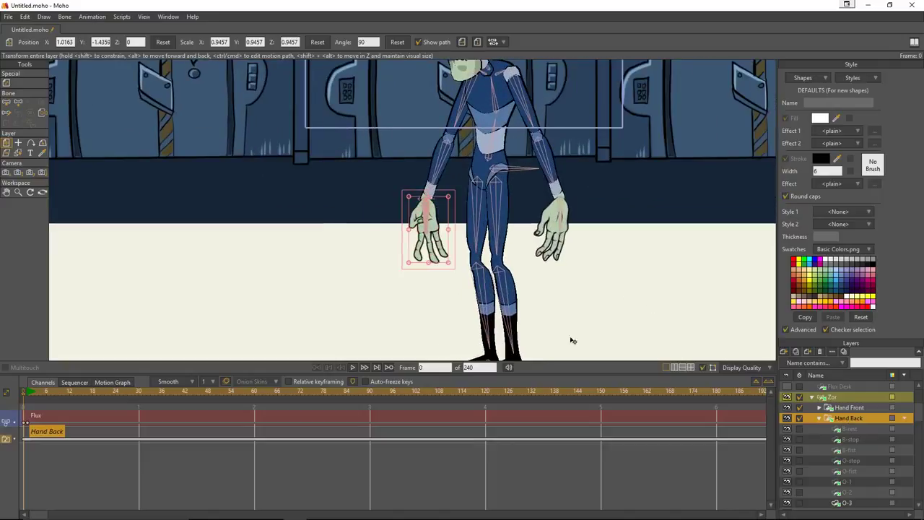
Step: Start saving the project under a new name and create and open the folder "S01 E08 Gender Identification" inside Animated > Anime
click(8, 18)
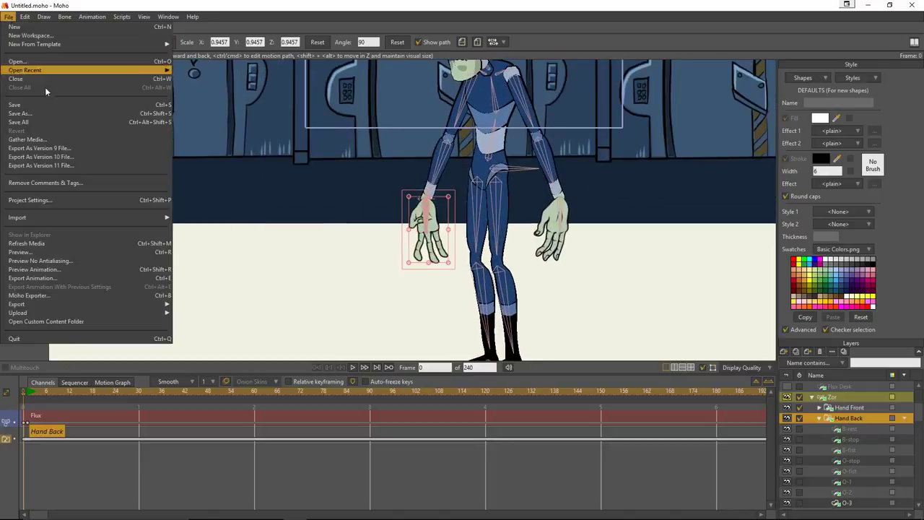
click(20, 113)
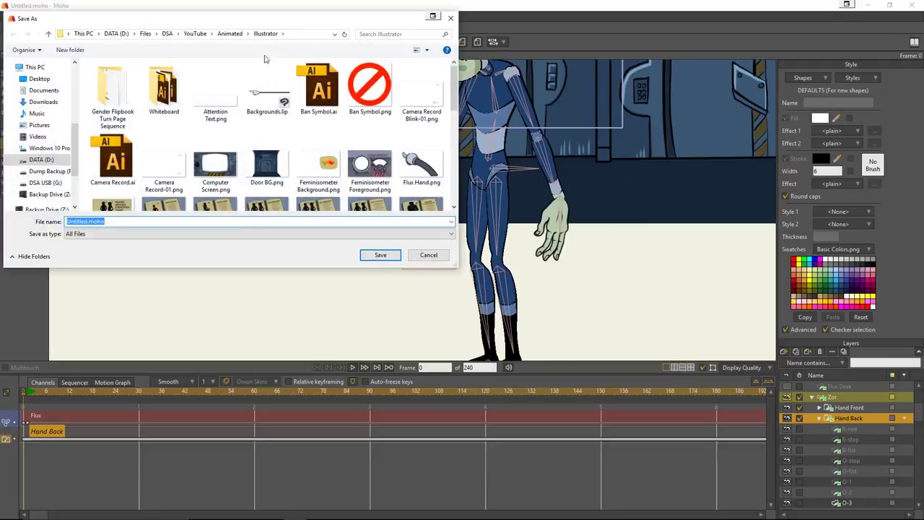
click(230, 33)
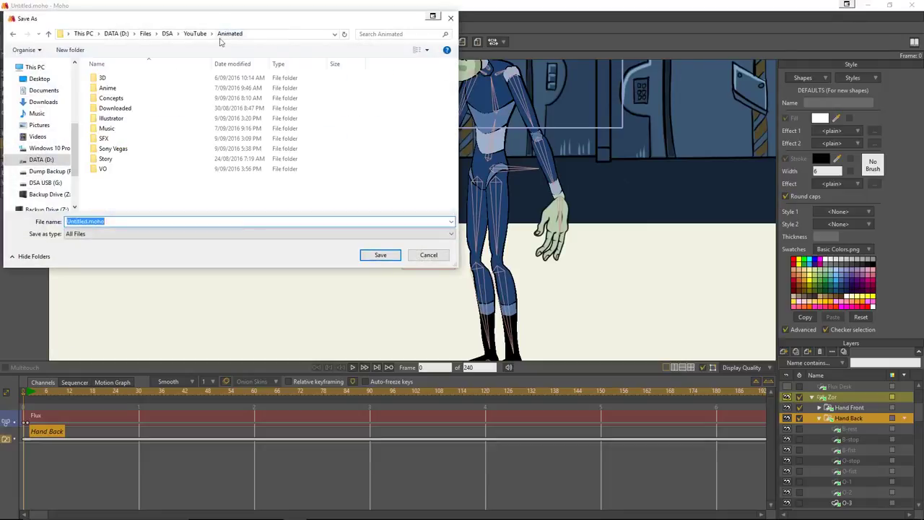
double_click(107, 88)
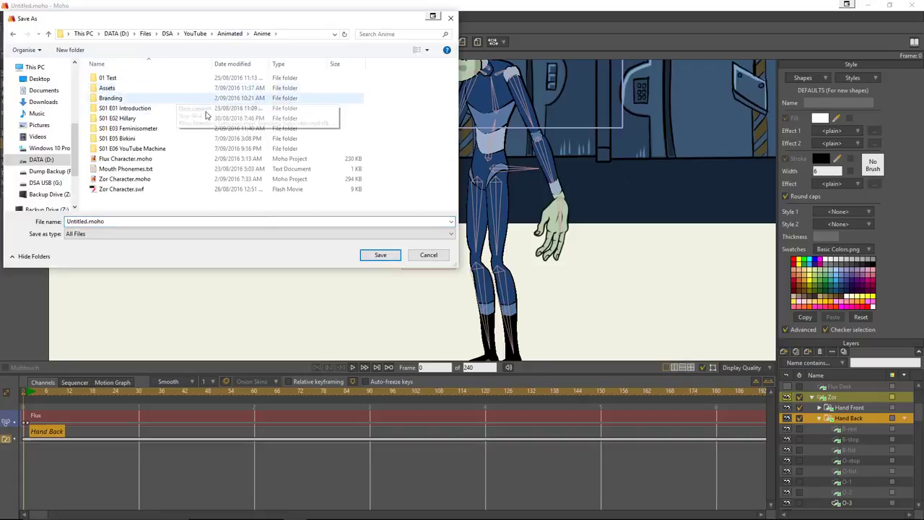
right_click(128, 201)
mouse_move(172, 384)
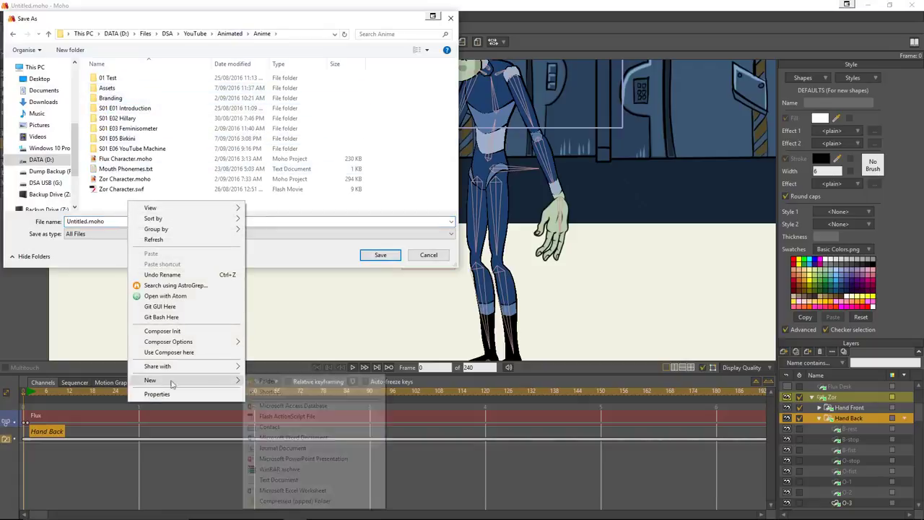
click(269, 380)
text(S)
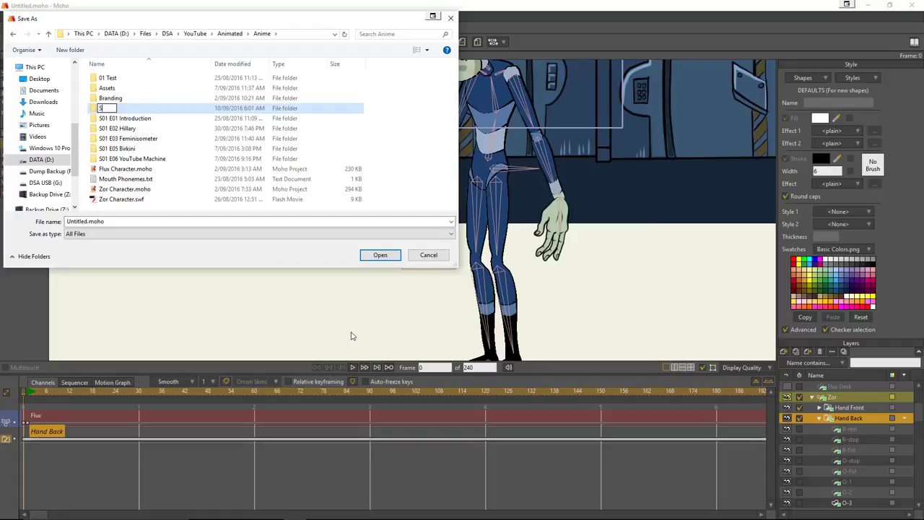
text(01 E08 Gender)
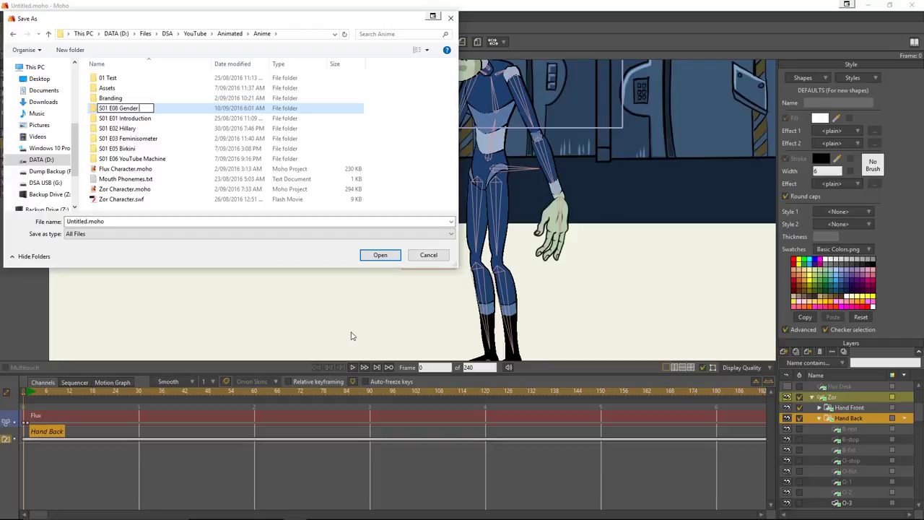
text( Identification)
key(Return)
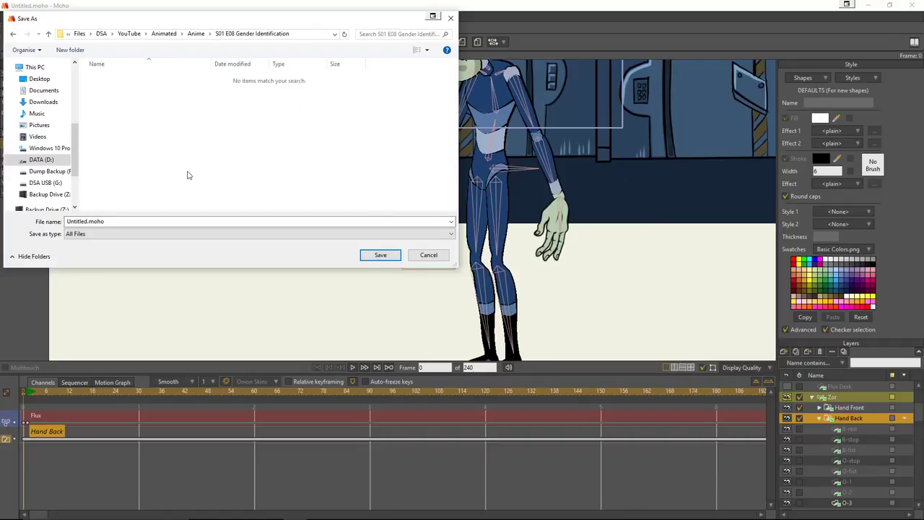
Step: Save the project in the new folder with the file name "Flux and Zor Scenes"
click(84, 222)
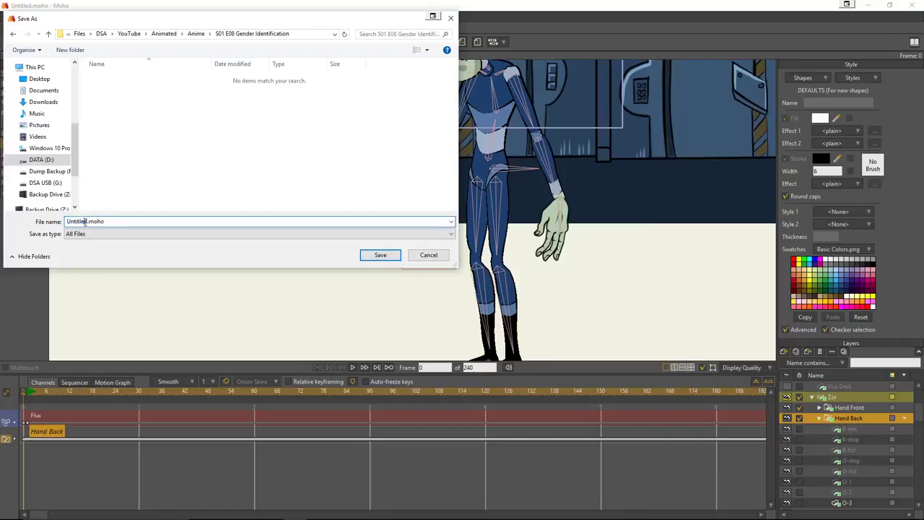
double_click(85, 222)
text(Flux and Zor Scenes)
click(382, 256)
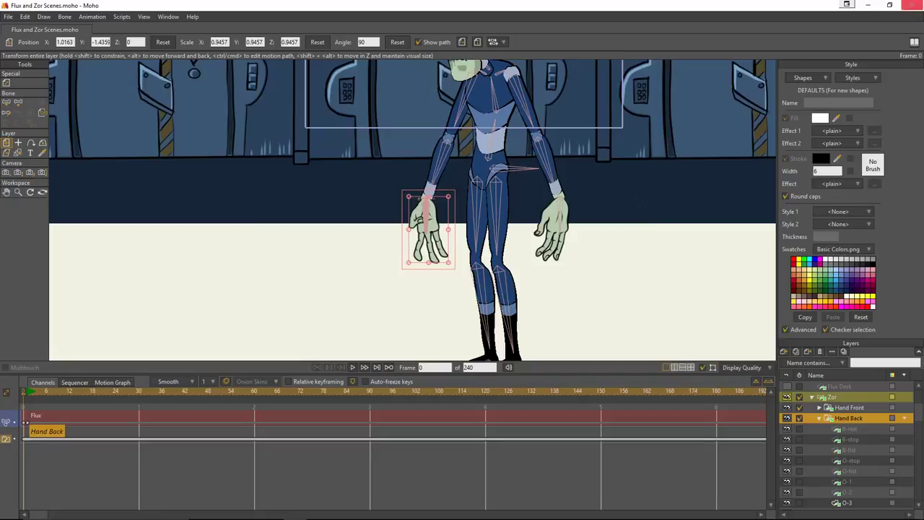
Step: Switch to Clip Studio Paint, duplicate the Original Chart folder and rename the copy "Flip Book Cover"
mouse_move(274, 515)
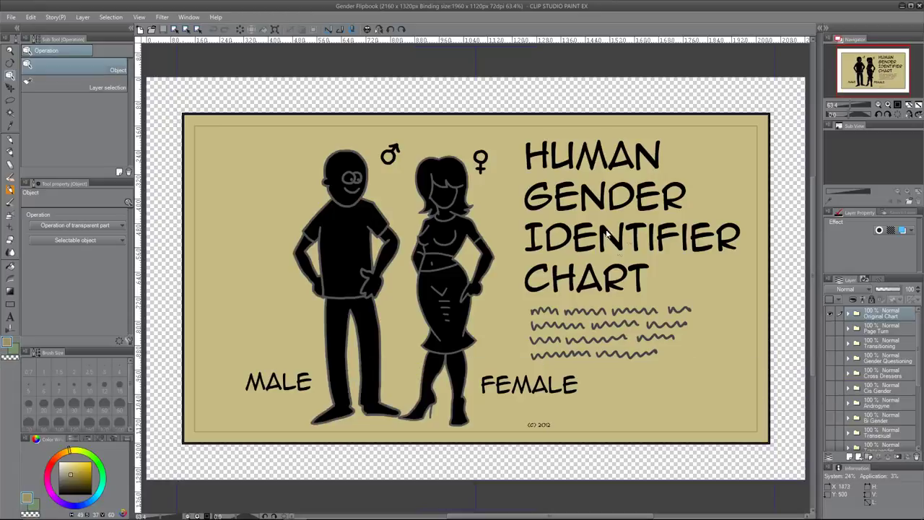
right_click(881, 320)
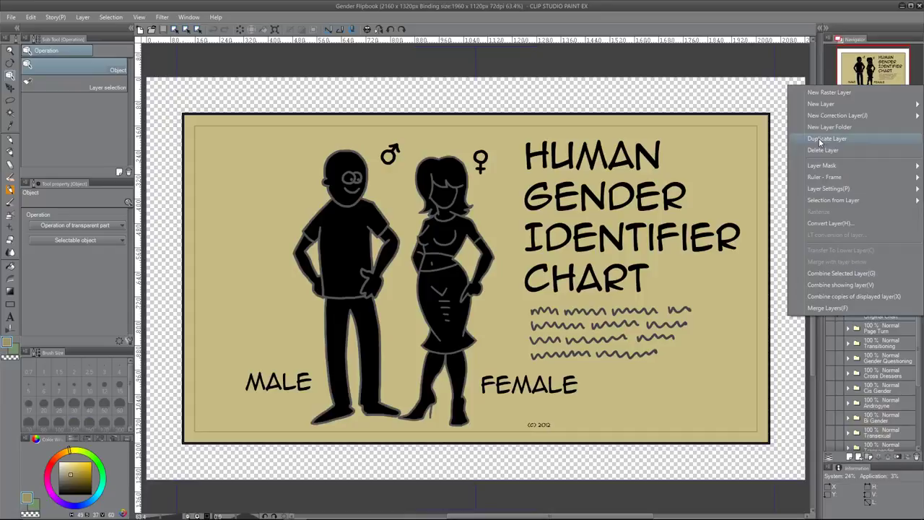
click(820, 140)
double_click(885, 318)
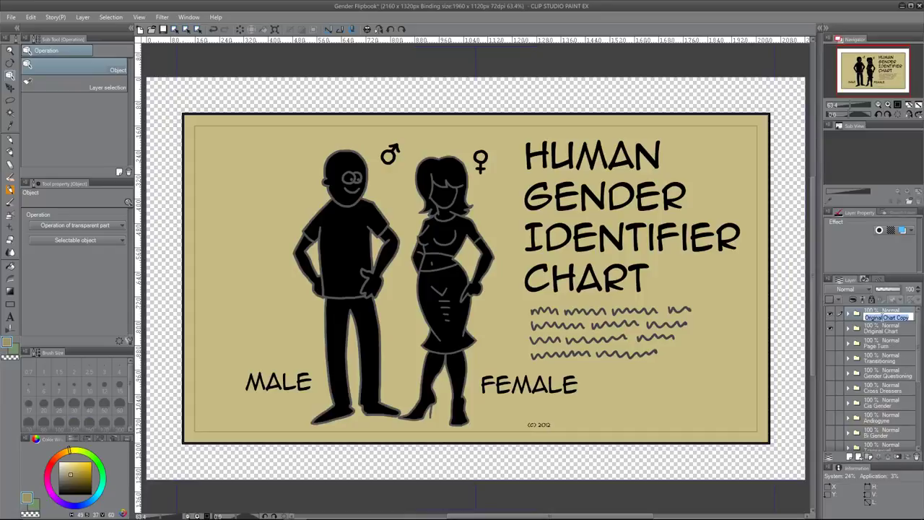
text(Flip Book Cover)
key(Return)
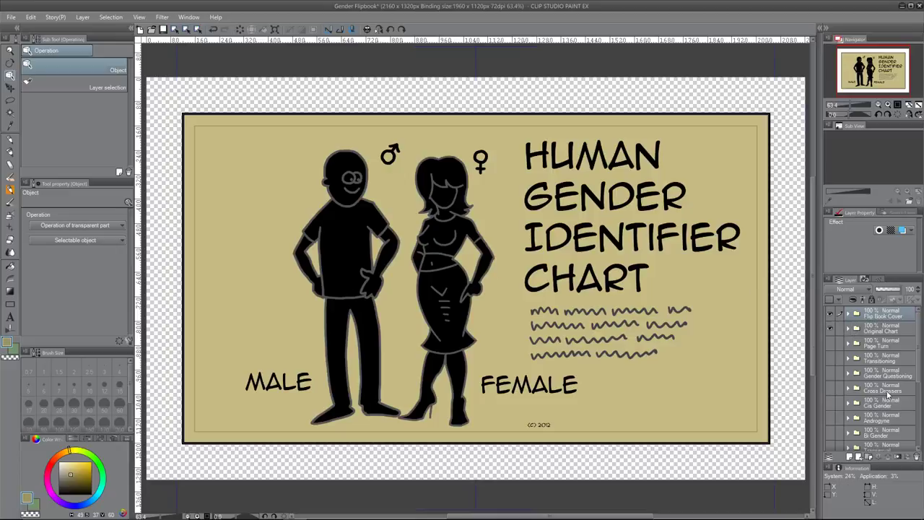
scroll(888, 395, down, 5)
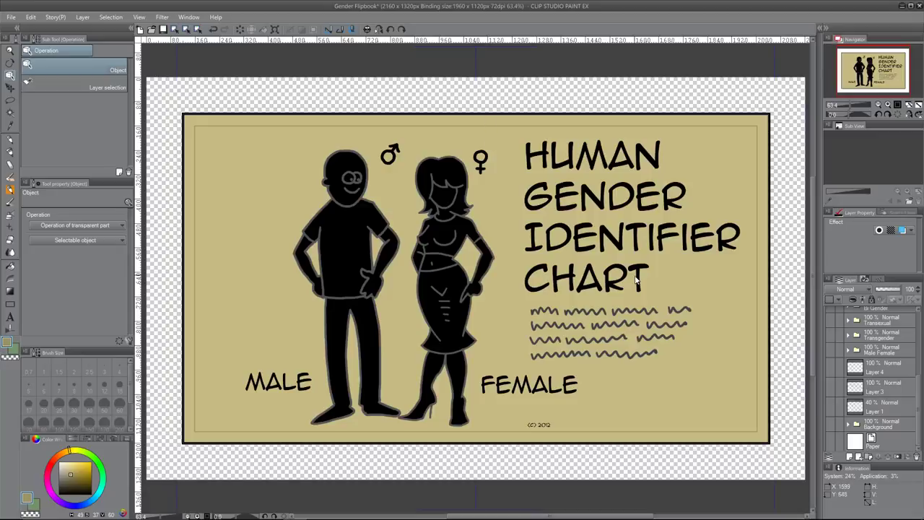
scroll(878, 350, up, 5)
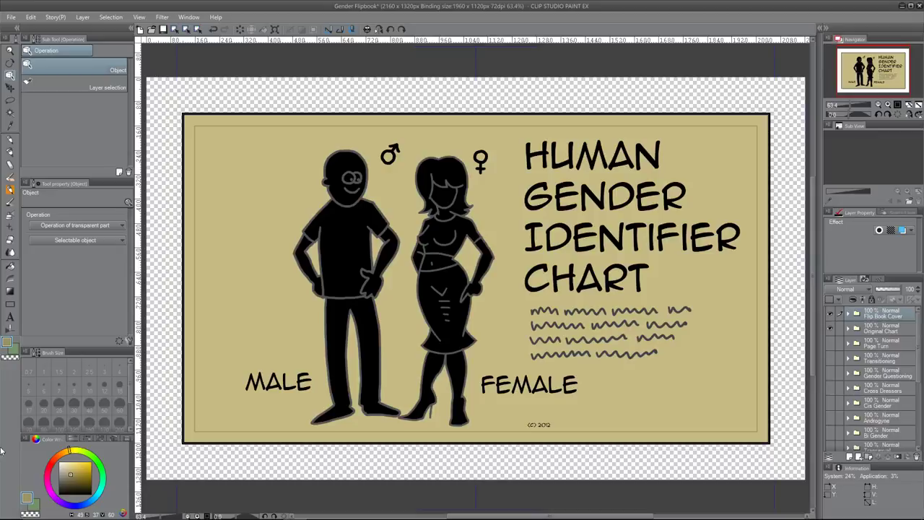
Step: Switch to the Scrivener script and shorten Zor's flipbook title to end at "Zoofladyke'", removing "for the Transmodern World"
click(248, 509)
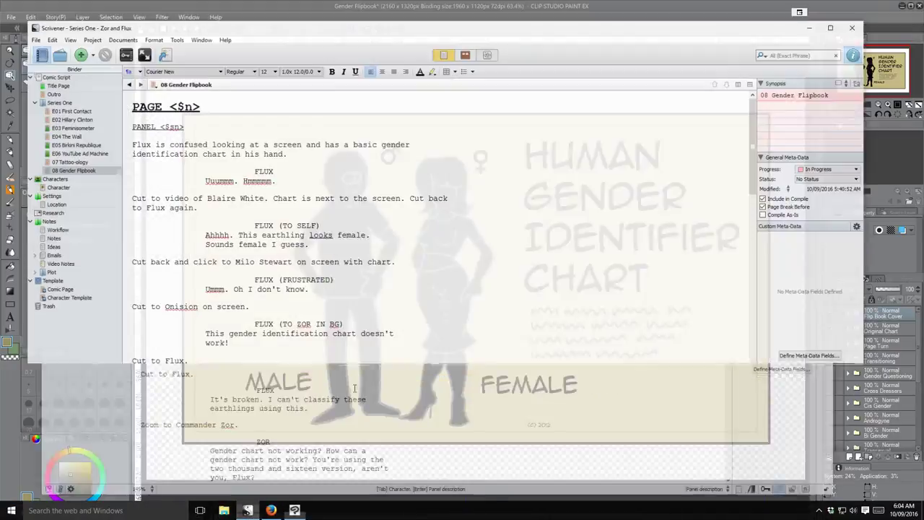
scroll(420, 269, down, 9)
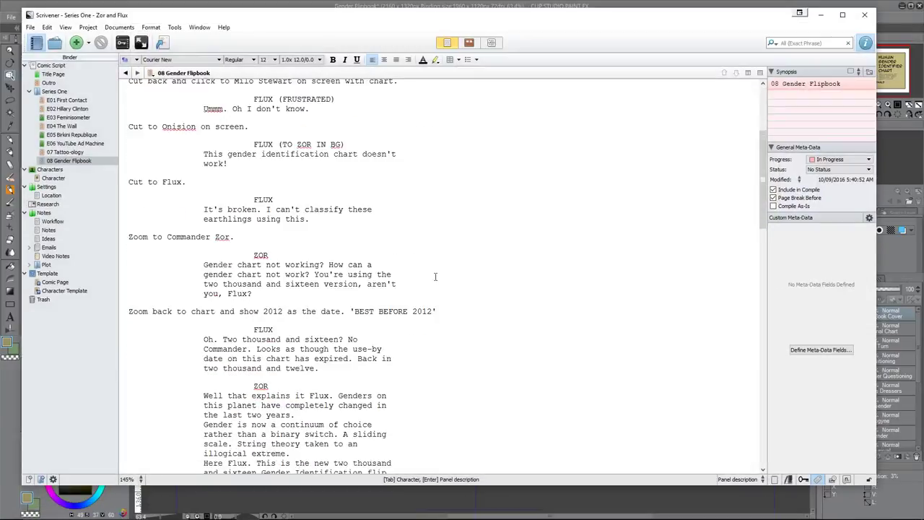
scroll(417, 284, down, 2)
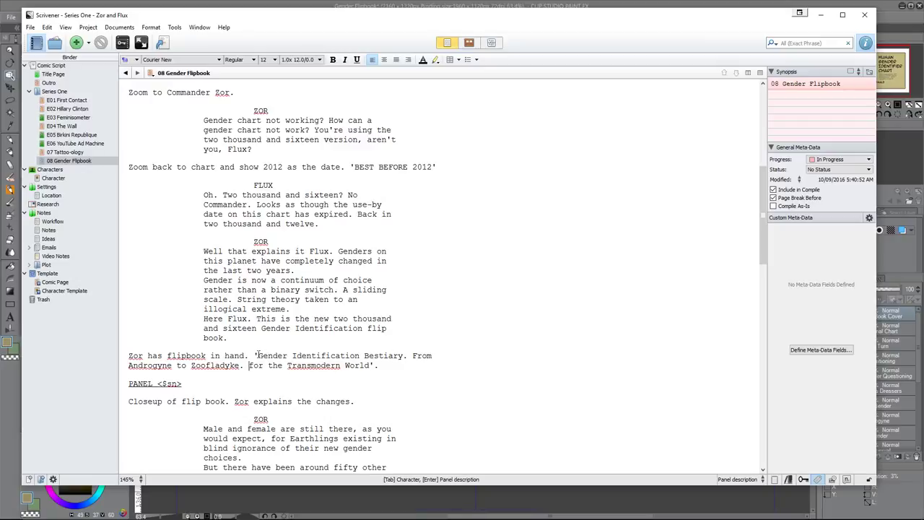
drag(413, 356, 239, 366)
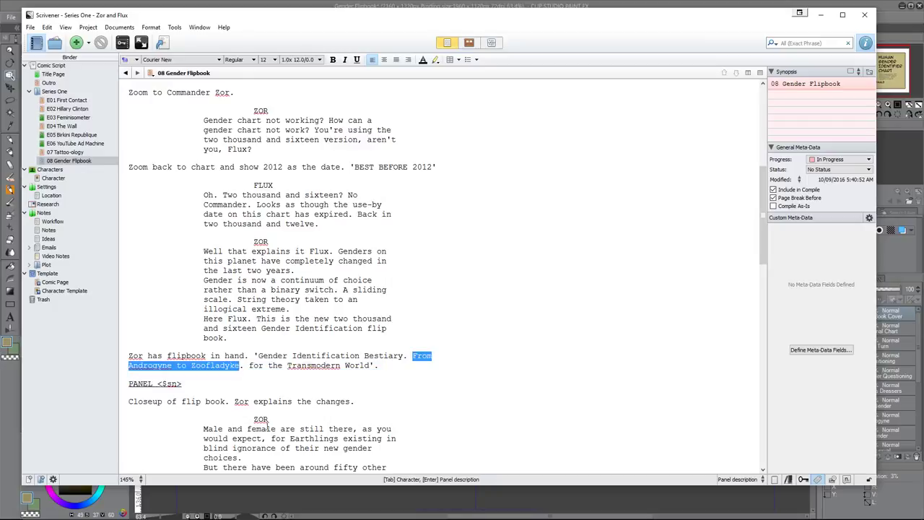
click(279, 367)
drag(378, 366, 240, 365)
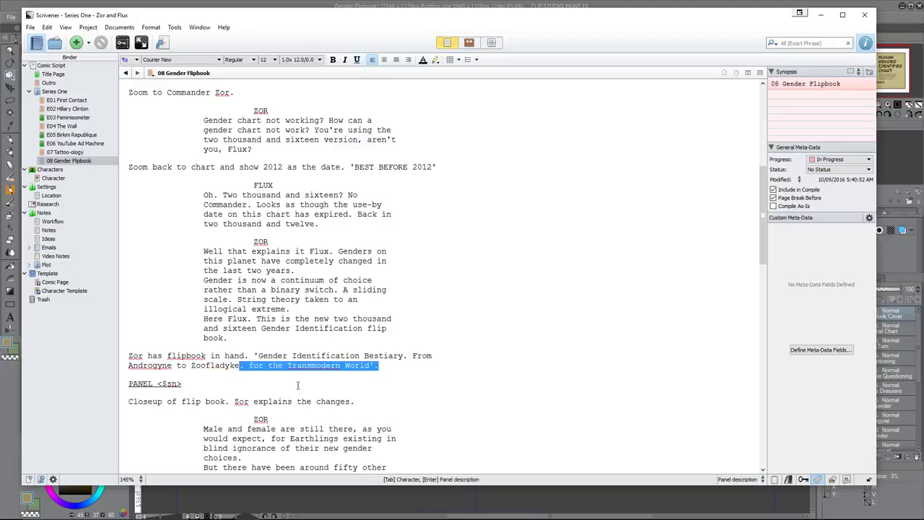
text(')
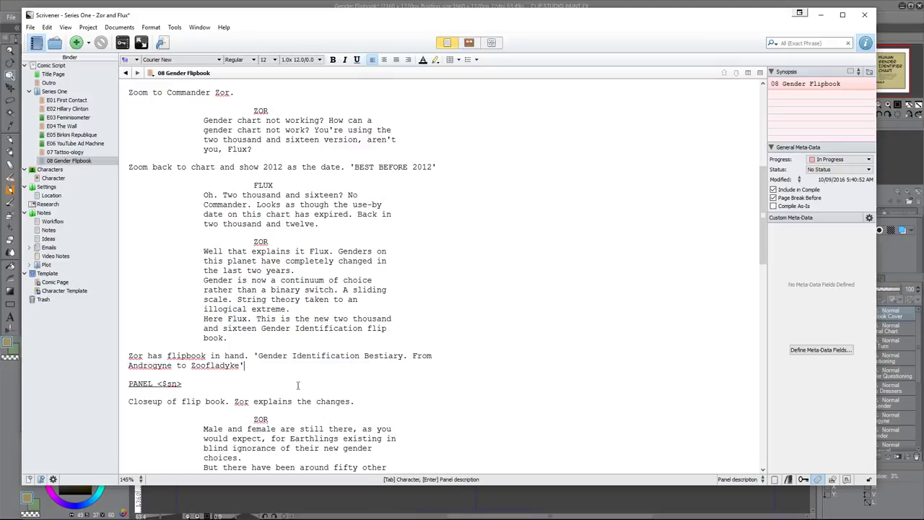
Step: Select the subtitle phrase "From Androgyne to Zoofladyke" in the flipbook title line of the script
mouse_move(244, 365)
mouse_down()
mouse_move(416, 352)
mouse_move(241, 366)
mouse_up()
click(413, 356)
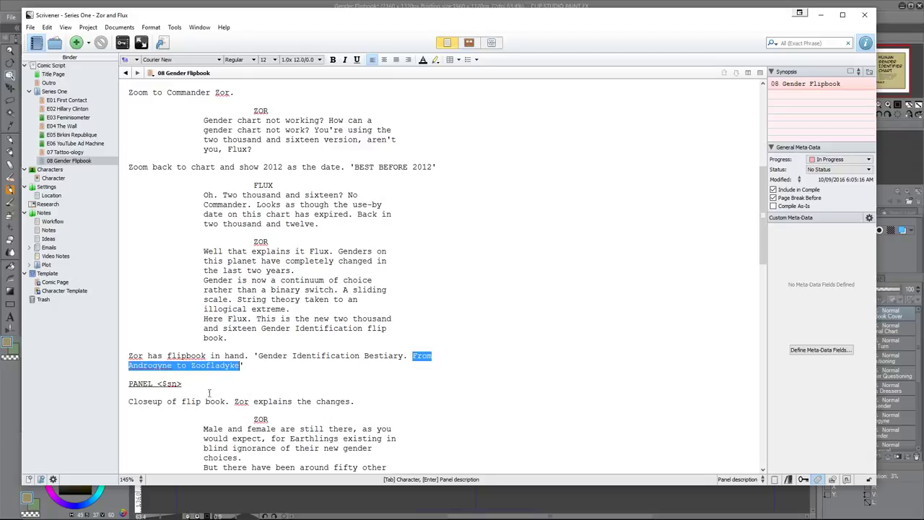
mouse_move(272, 512)
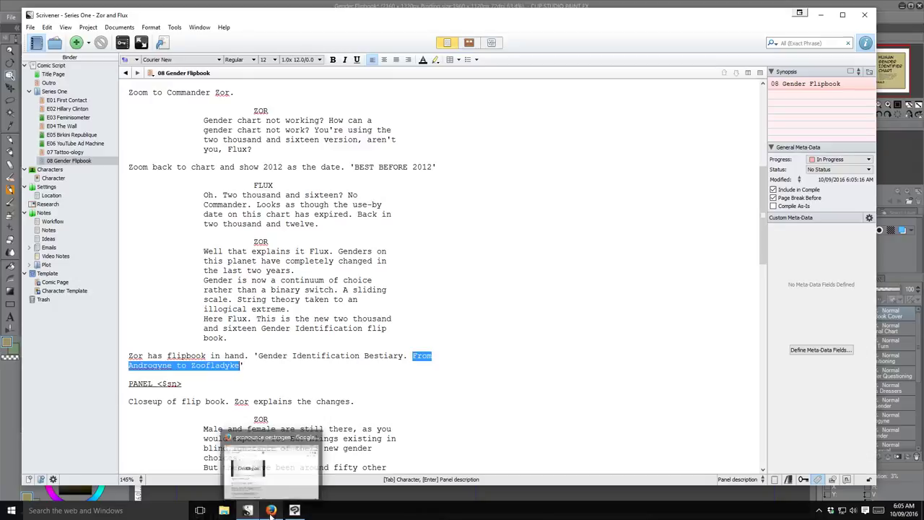
Step: Return to Clip Studio Paint, select the Original Chart folder and hide the Flip Book Cover folder
click(293, 510)
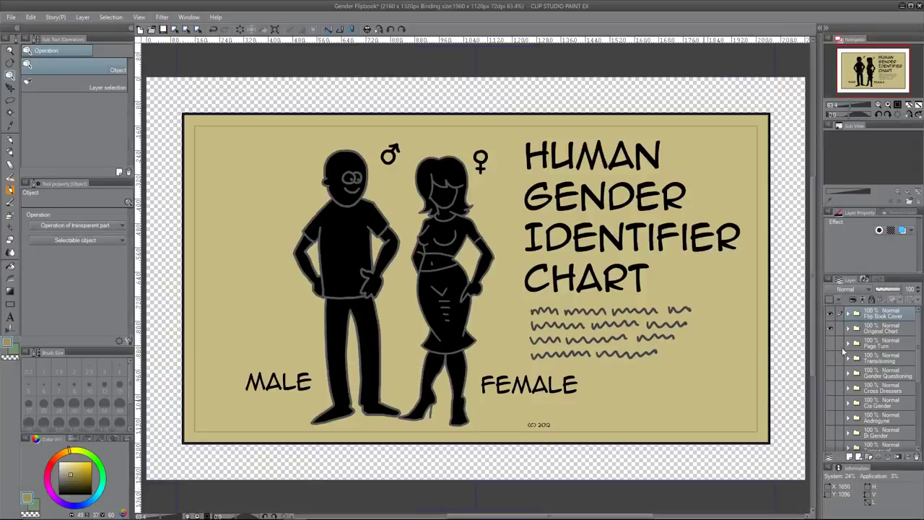
click(881, 329)
click(830, 315)
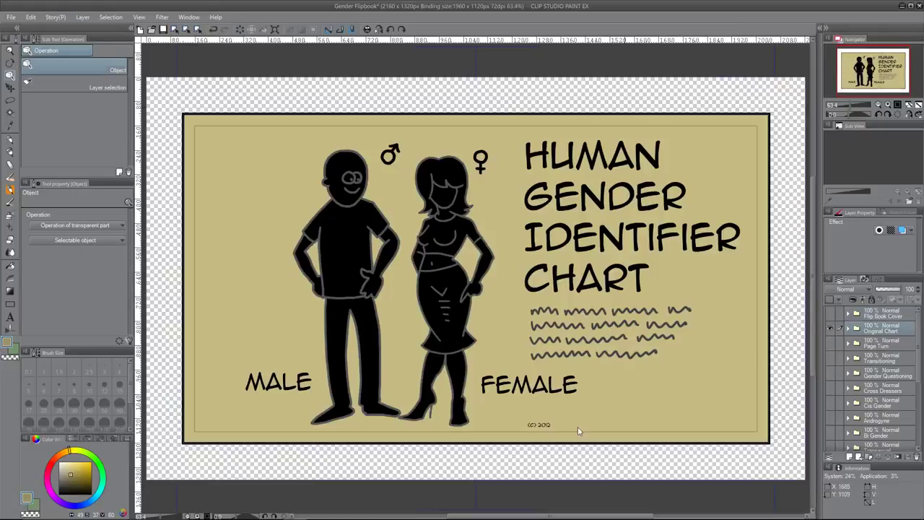
Step: Expand the Original Chart folder and its Text Copy 17 subfolder, and select the "(c) 2012" text layer
scroll(553, 435, up, 8)
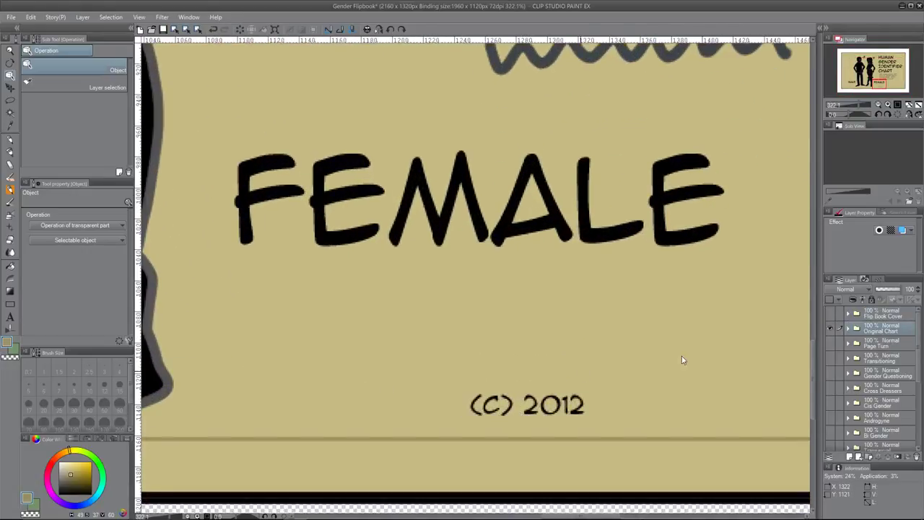
click(850, 330)
scroll(896, 354, down, 3)
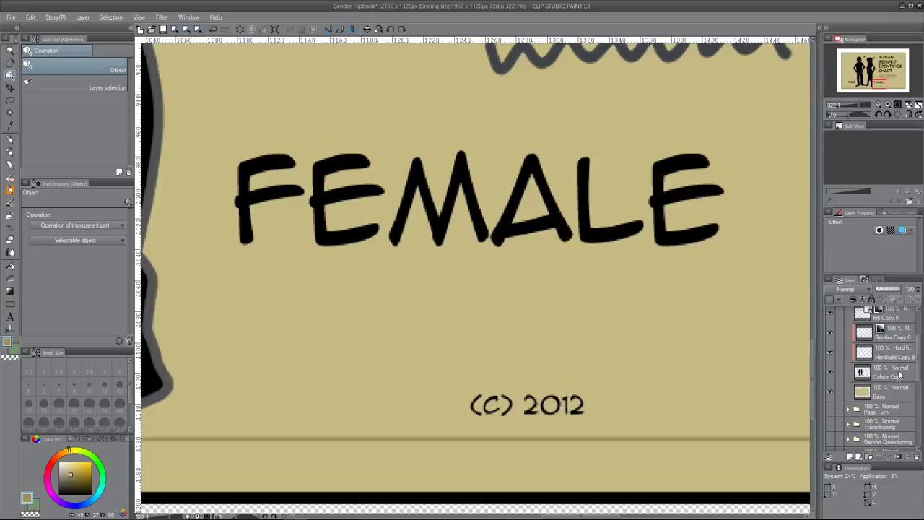
scroll(895, 381, up, 2)
scroll(899, 361, up, 1)
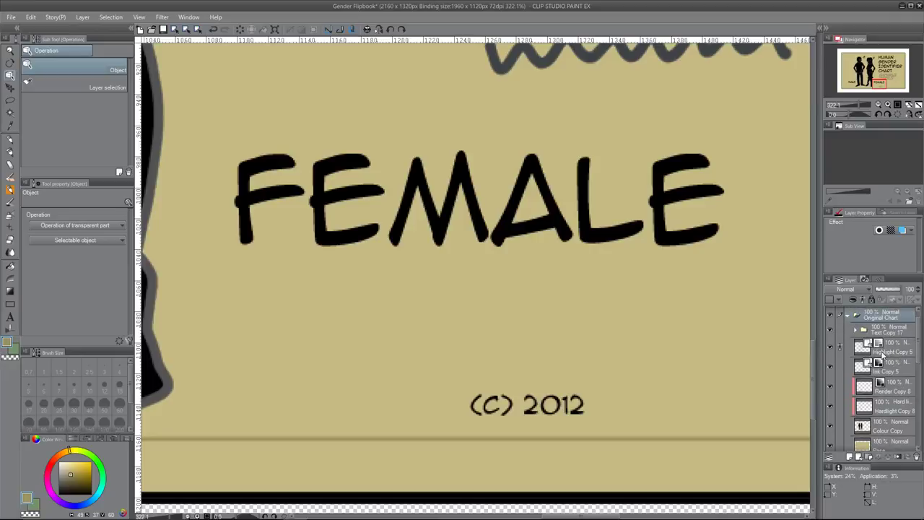
click(856, 331)
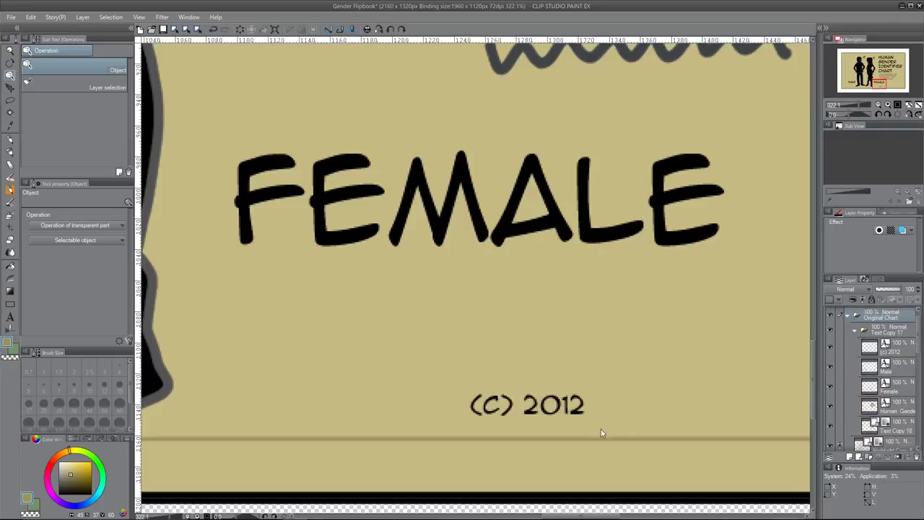
click(895, 354)
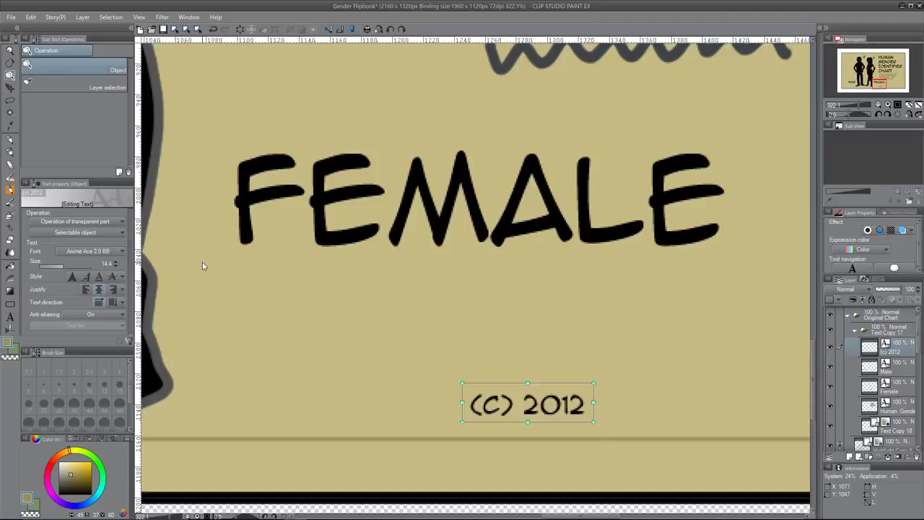
Step: Replace "(C)" in the chart's copyright line so the text reads "BEST USED BEFORE CIRCA 2012"
click(10, 317)
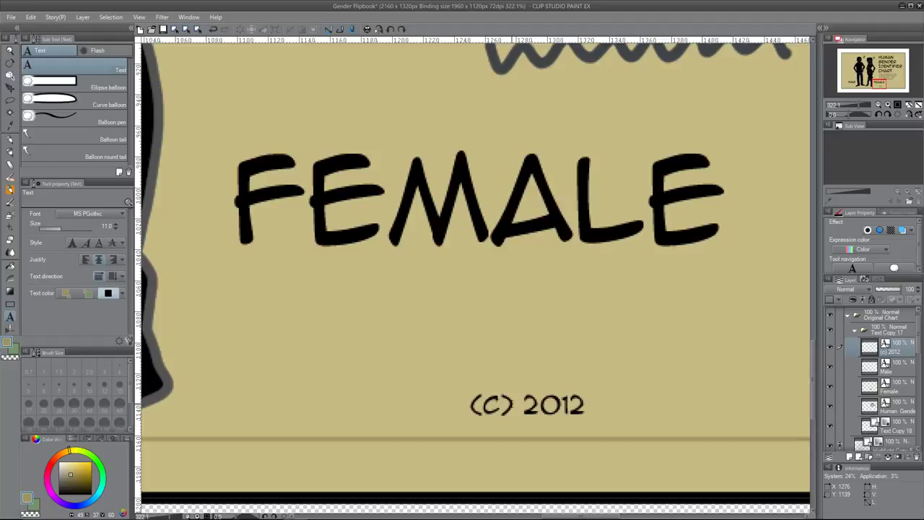
click(484, 403)
click(488, 410)
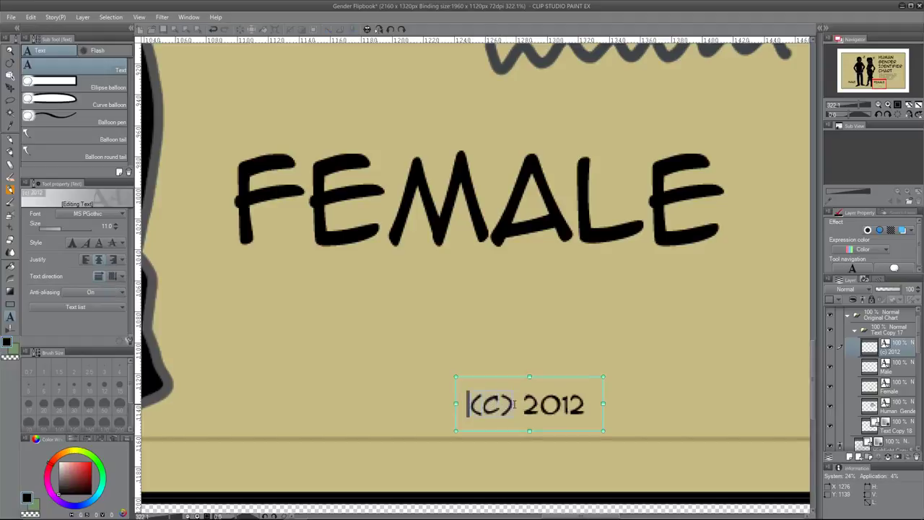
key(Delete)
key(Delete)
key(Delete)
text(©EST)
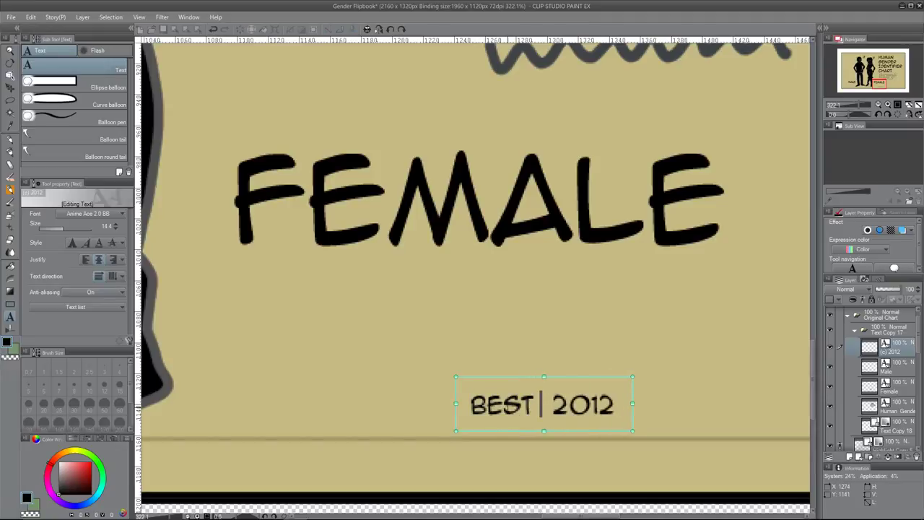
text(USED B)
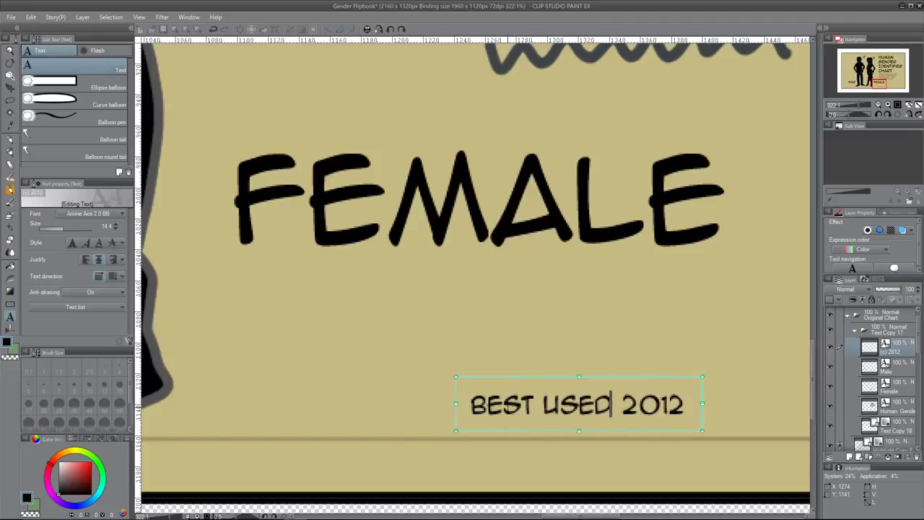
text(EFORE)
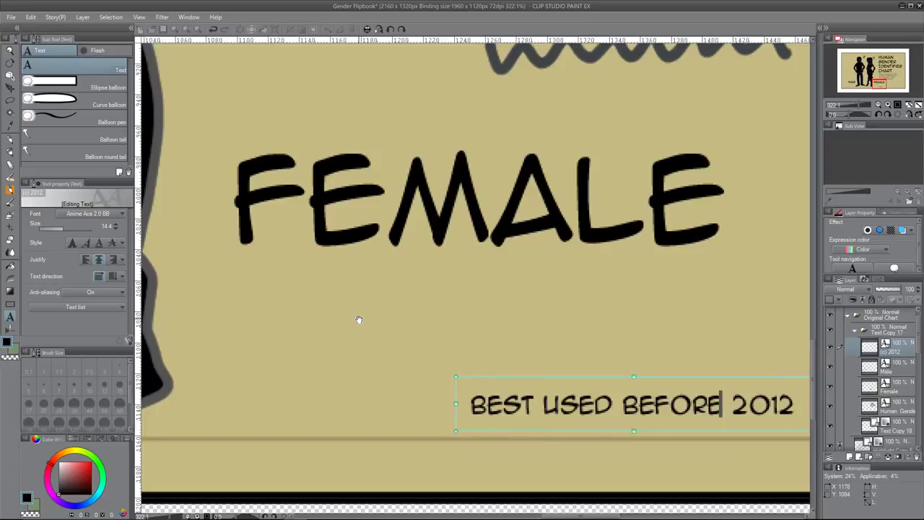
text( CIRCA)
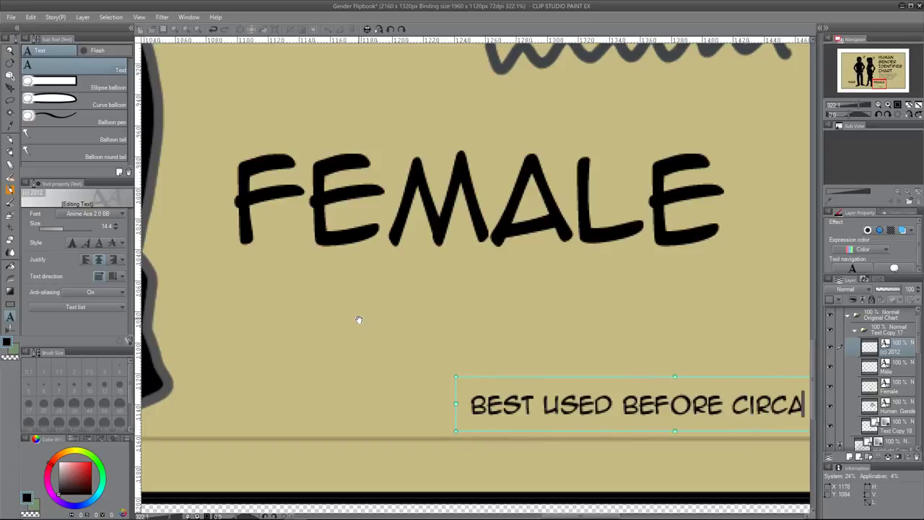
Step: Nudge the "Best used before circa 2012" line slightly to the right with Layer move and save the document
scroll(501, 345, down, 2)
scroll(501, 345, down, 4)
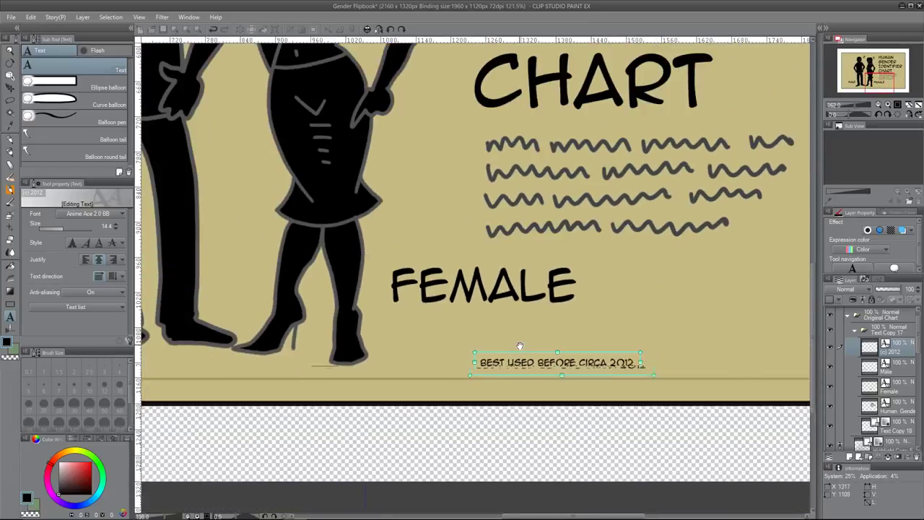
click(10, 88)
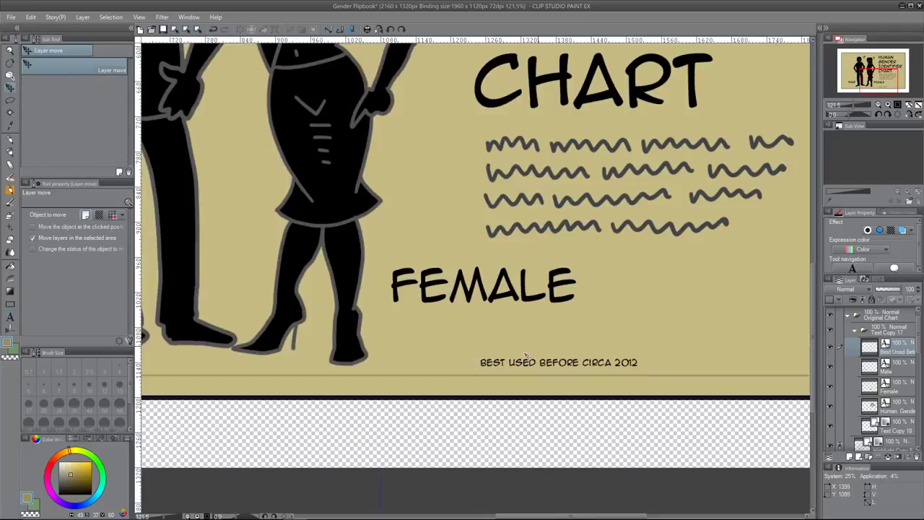
drag(527, 365, 529, 366)
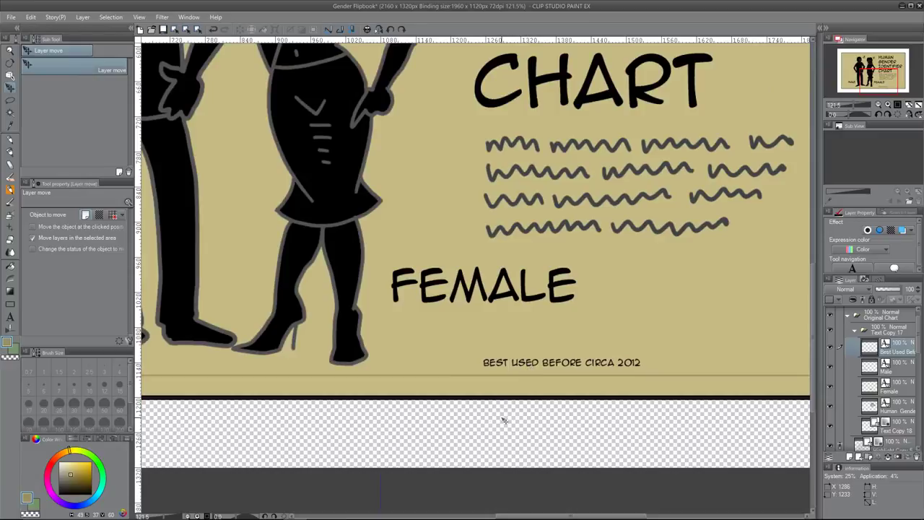
scroll(539, 336, down, 2)
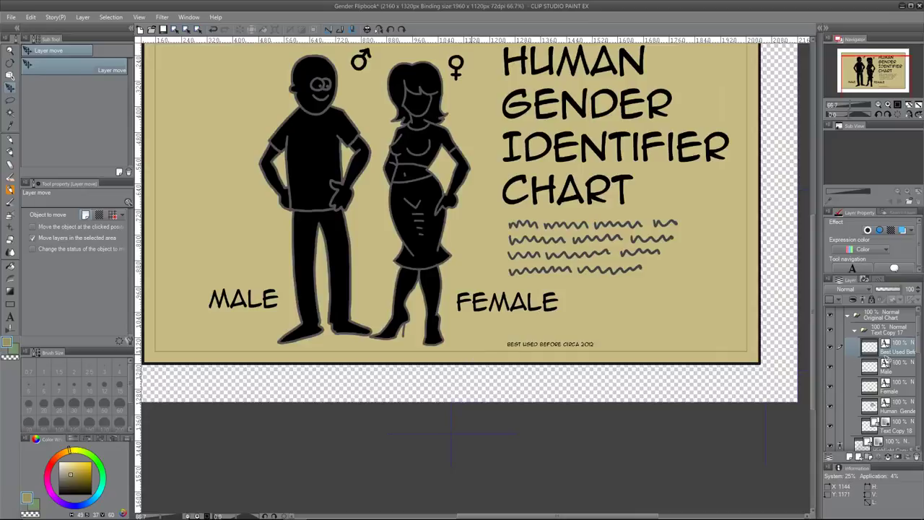
key(ctrl+s)
Step: Export the chart as a PNG over the existing Gender Chart.png, full page at 100% scale in RGB color
scroll(859, 350, up, 1)
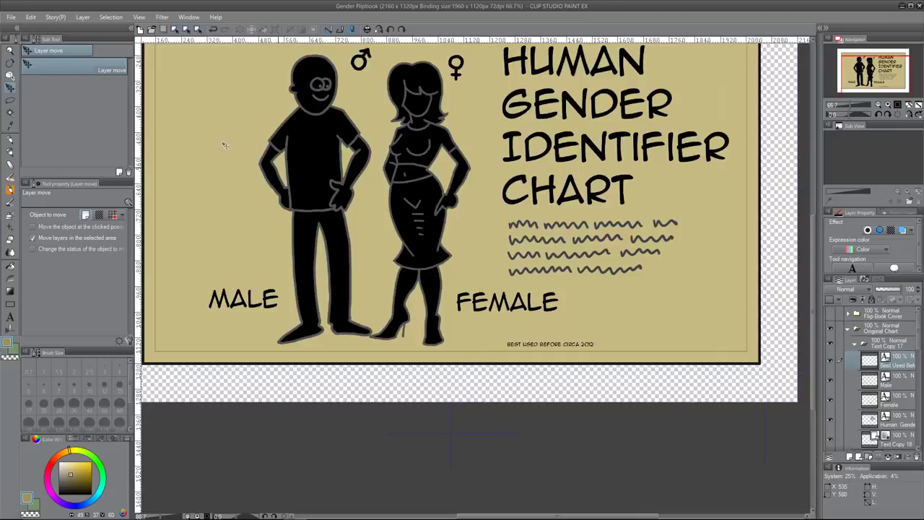
click(12, 17)
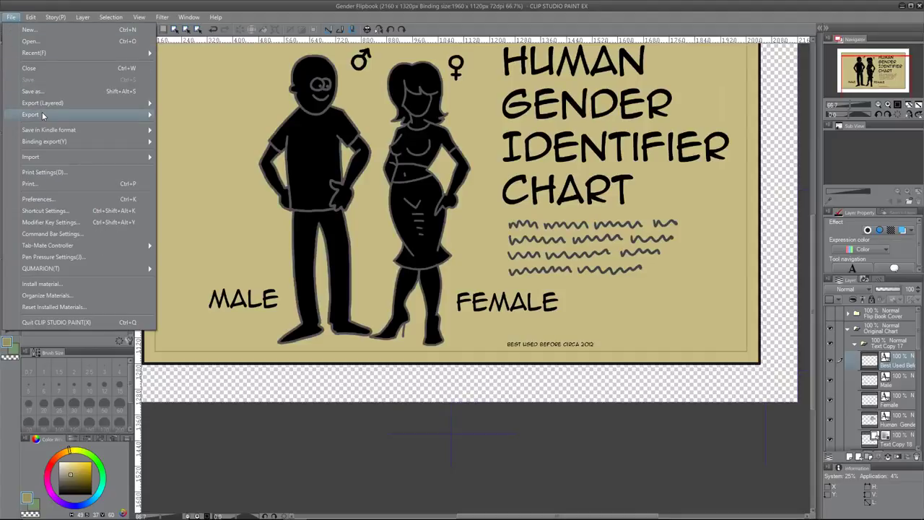
mouse_move(43, 114)
click(184, 145)
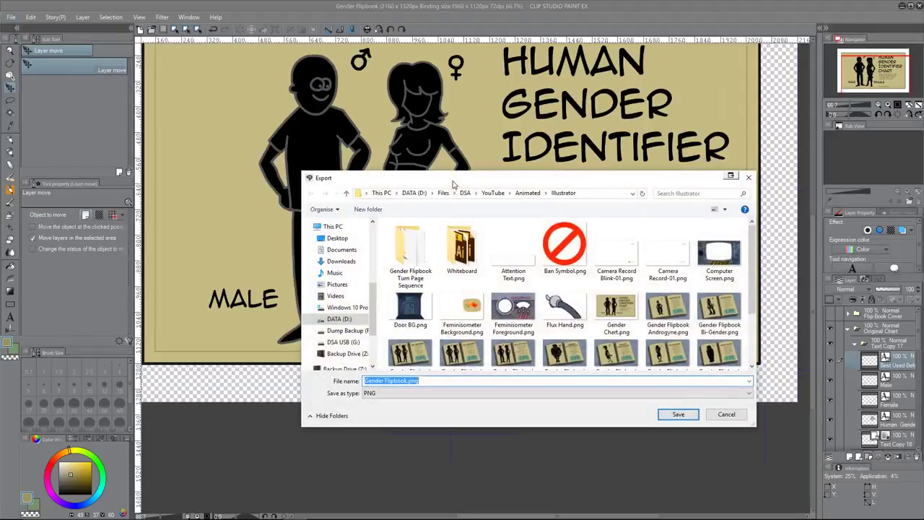
click(616, 310)
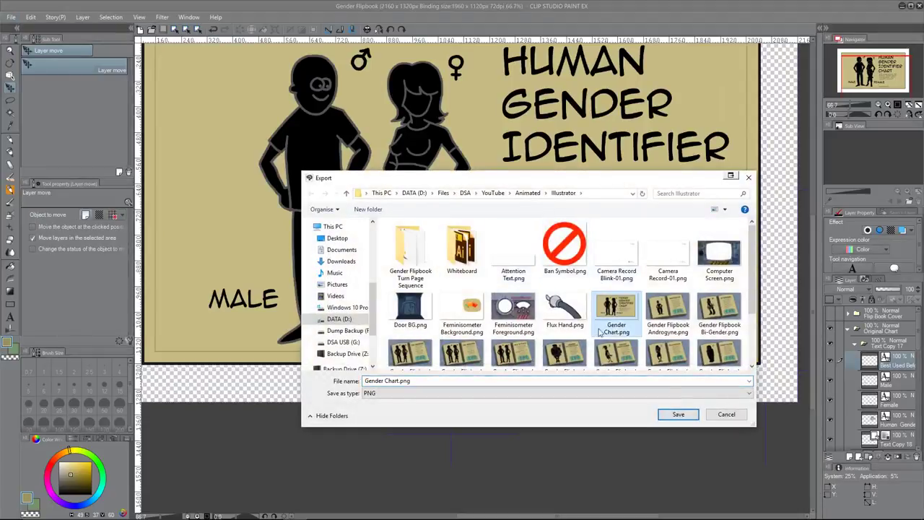
click(678, 414)
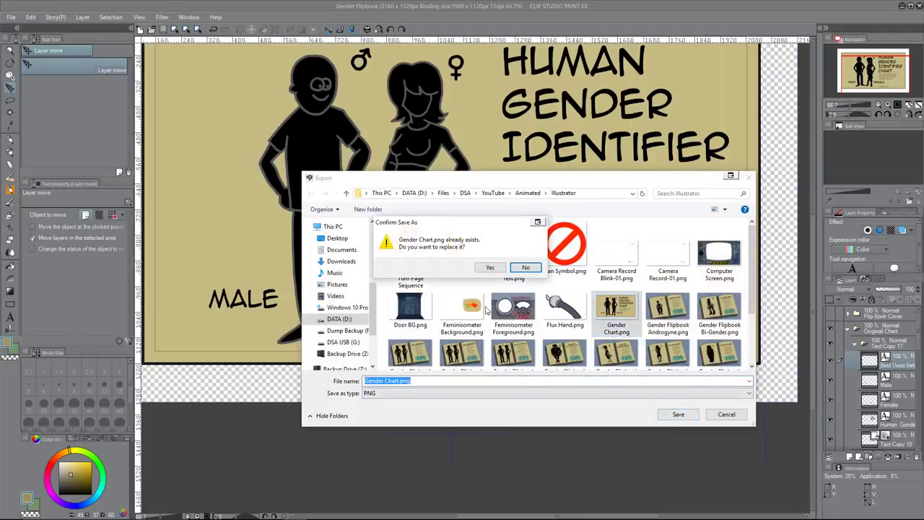
click(489, 267)
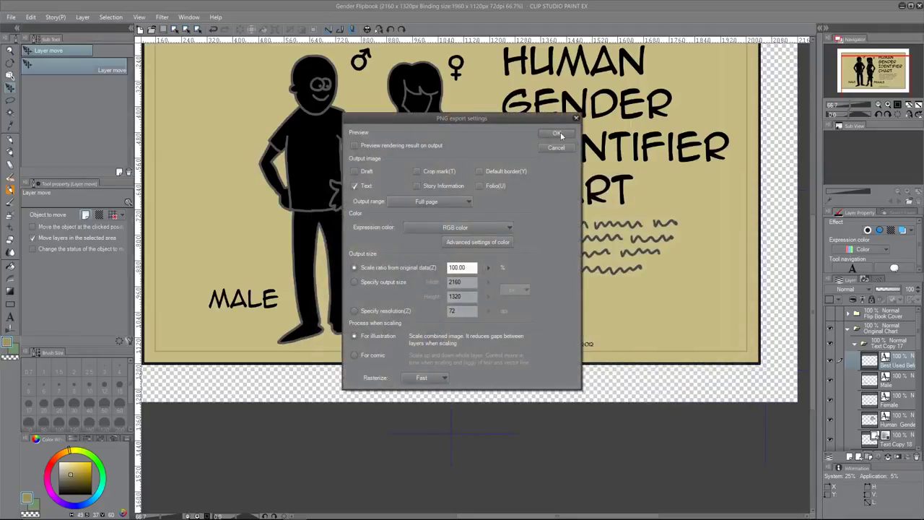
click(558, 134)
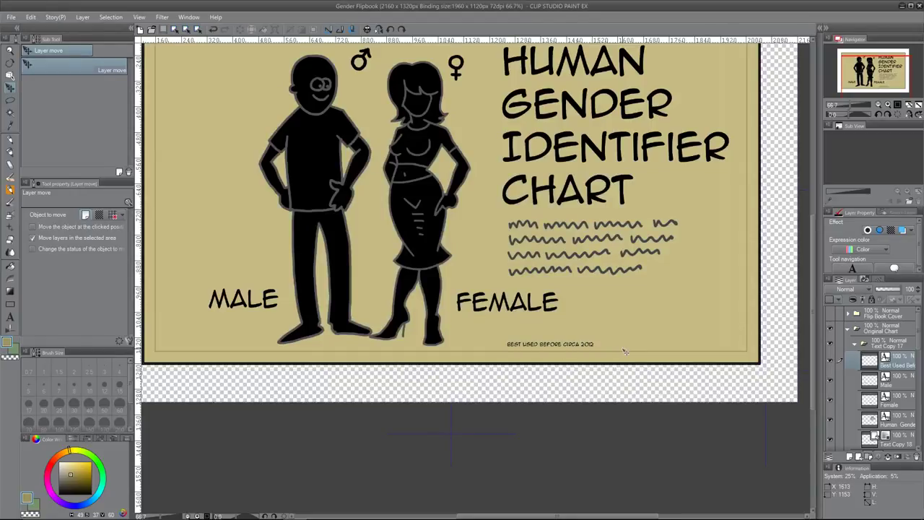
Step: Show the Flip Book Cover folder in place of Original Chart and delete its "(c) 2012 Copy" text layer
click(849, 332)
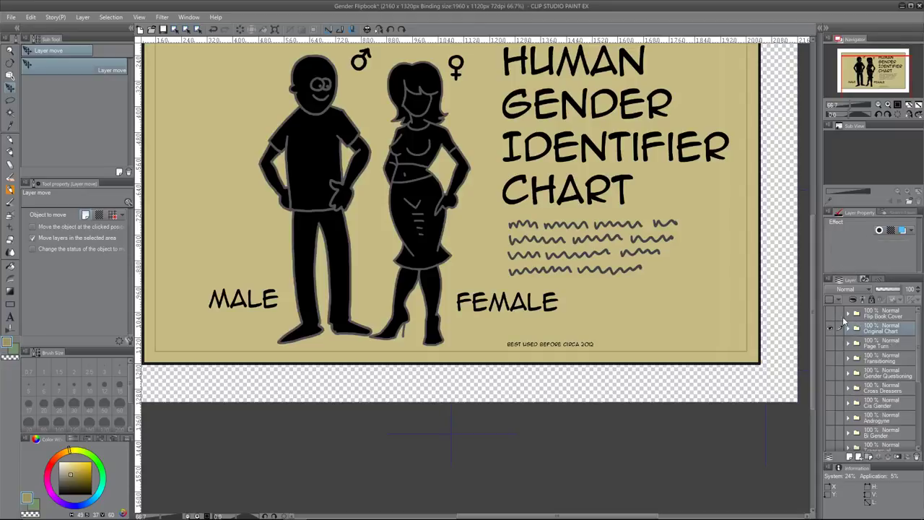
click(830, 314)
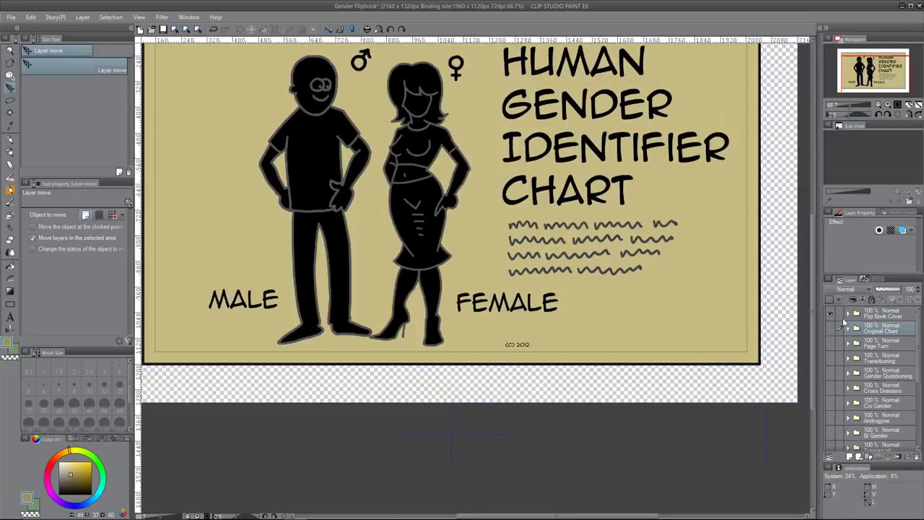
click(848, 315)
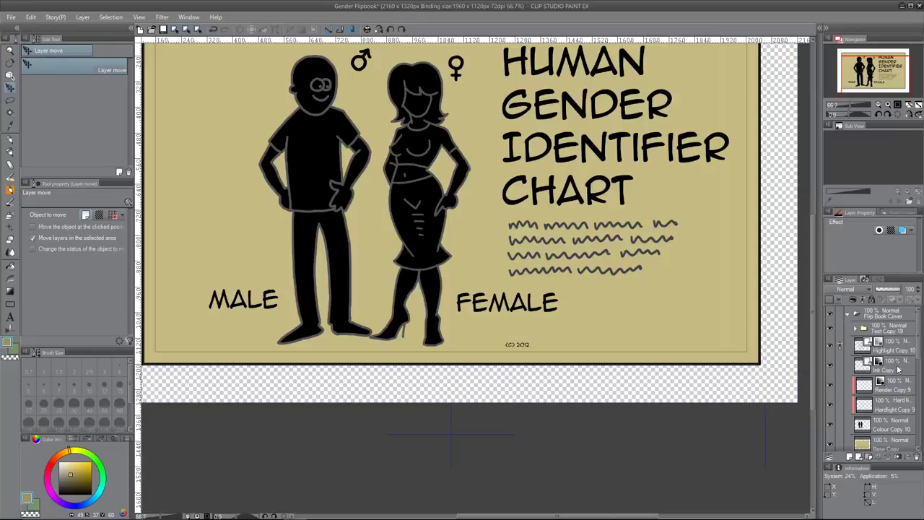
click(856, 329)
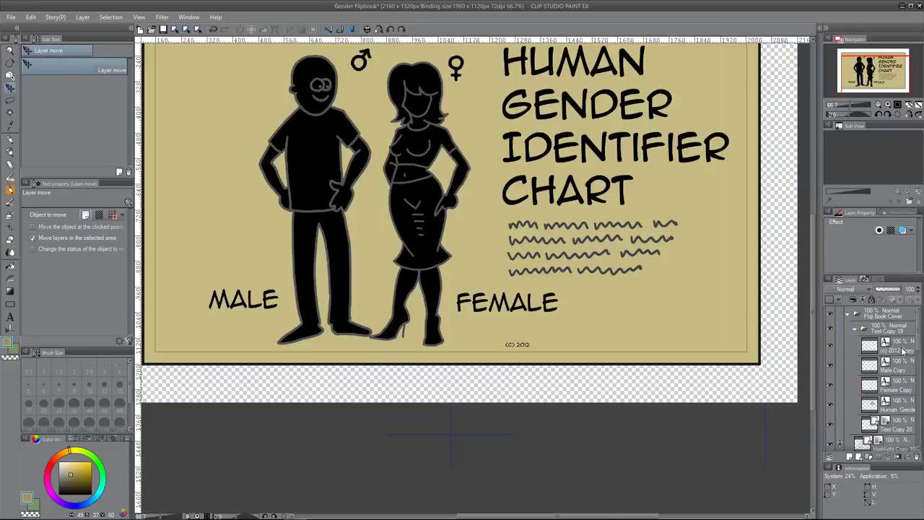
click(901, 353)
click(917, 455)
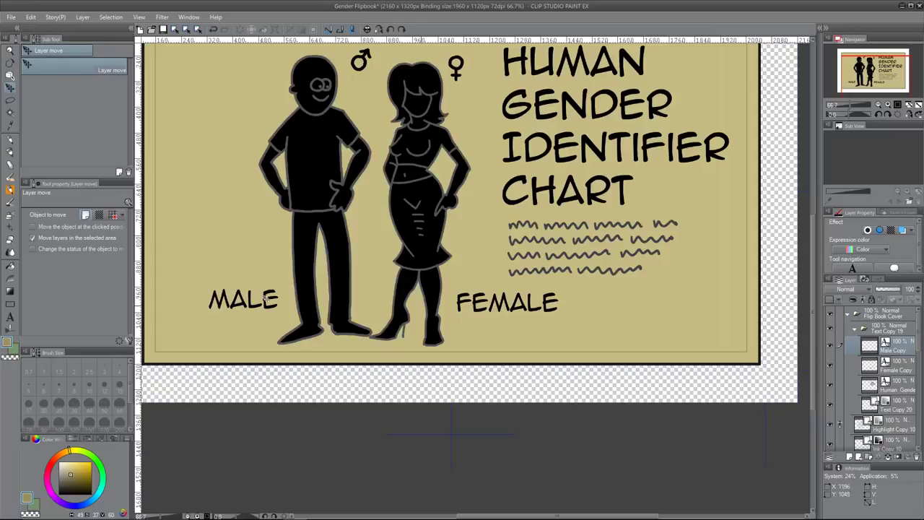
Step: Replace the cover's "MALE" label with "2016 VERSION" and move it below and to the right of the "FEMALE" label
click(10, 316)
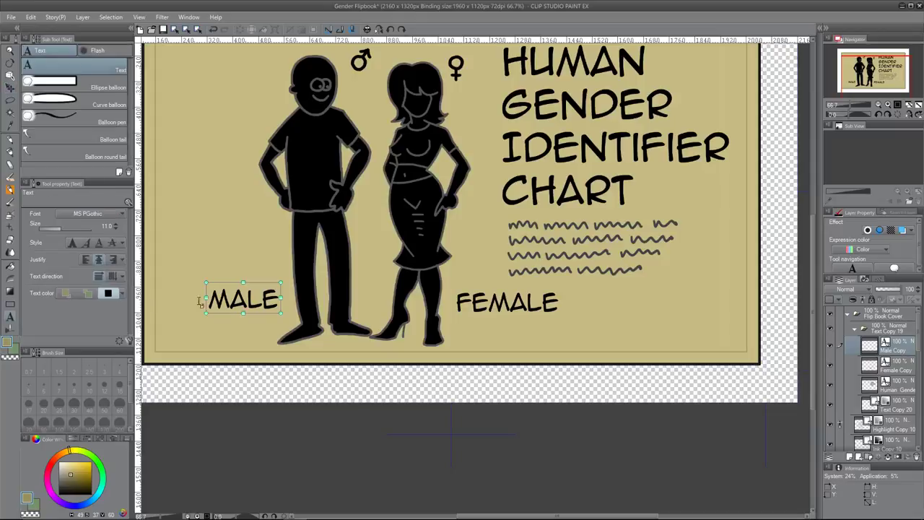
click(238, 308)
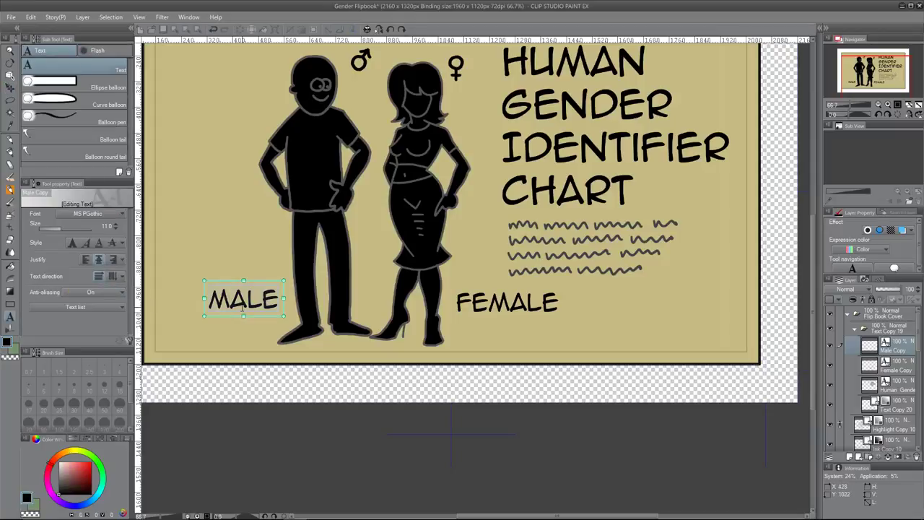
key(ctrl+a)
text(2)
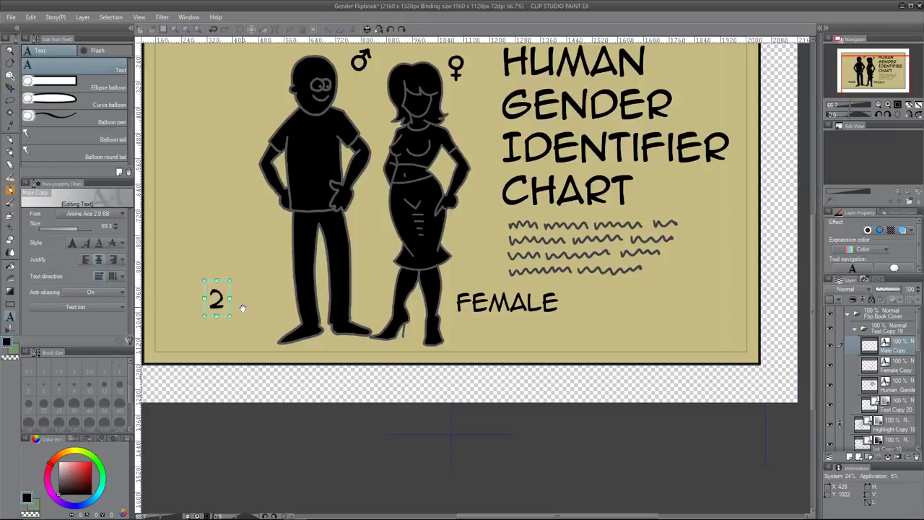
text(016 VERSION)
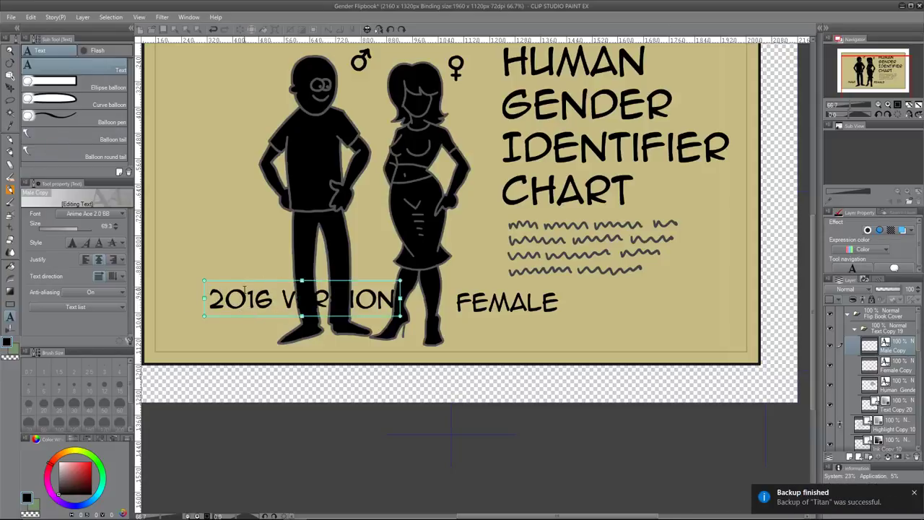
drag(242, 283, 551, 318)
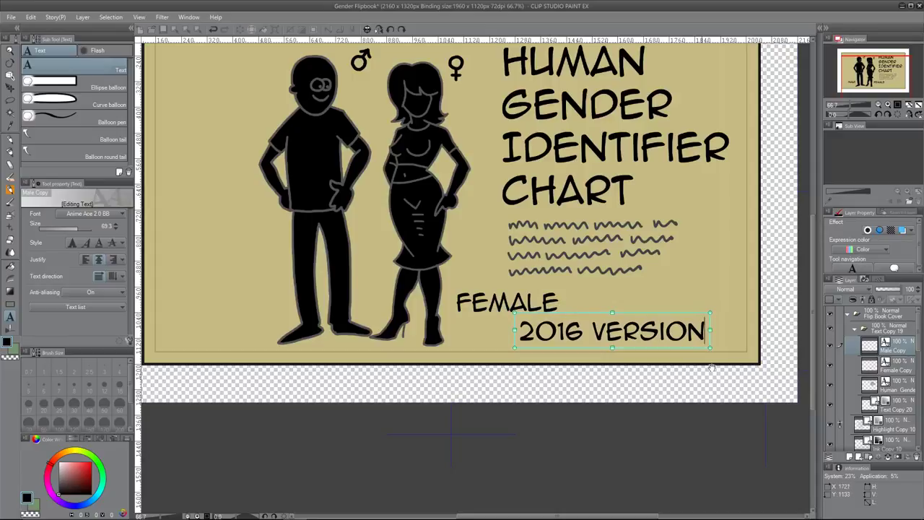
Step: Change the word "VERSION" in the cover's year line to "EDITION" and select the Female Copy text layer
drag(594, 332, 705, 334)
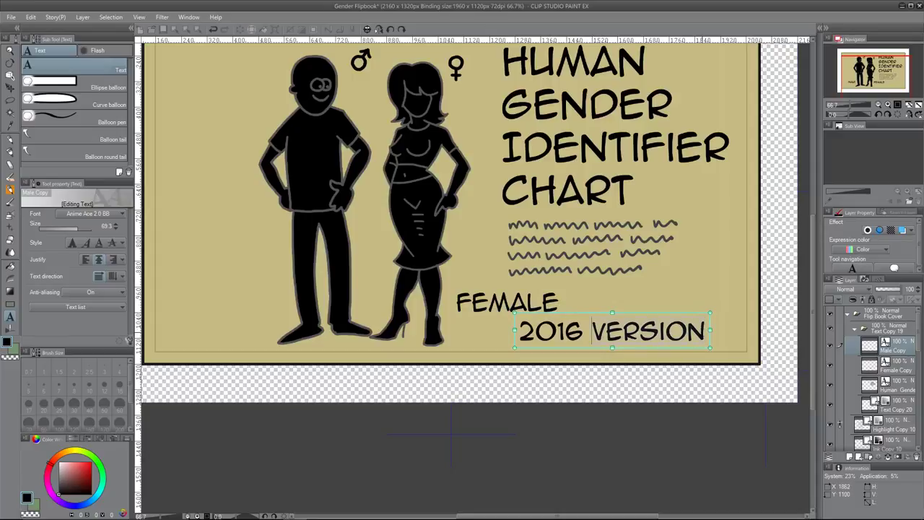
text(EDITION)
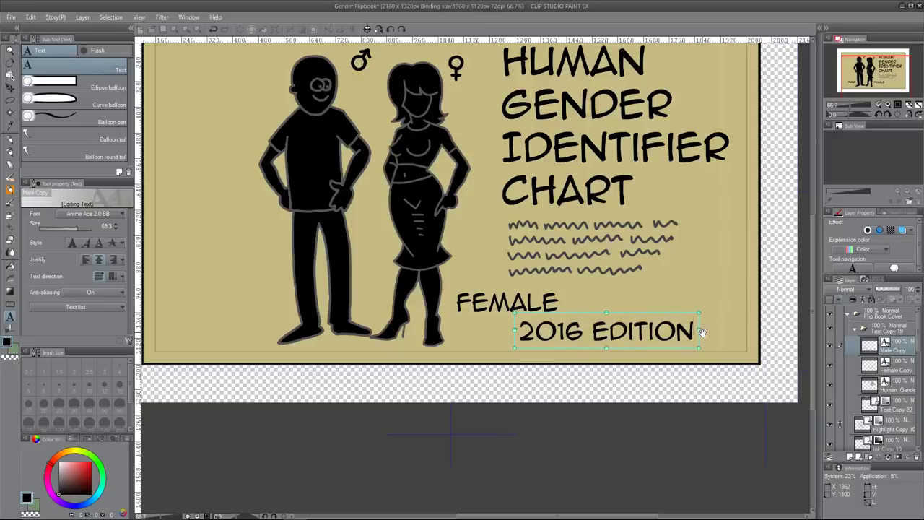
key(Escape)
click(899, 370)
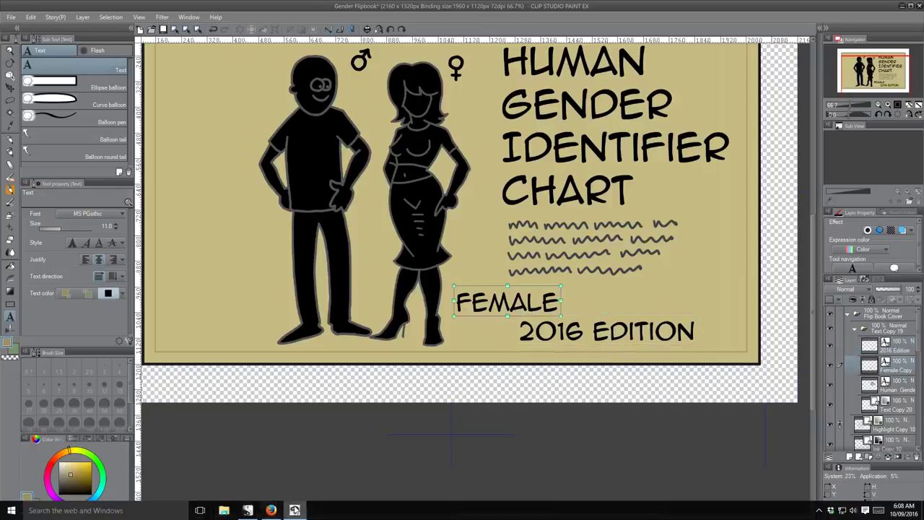
Step: Switch to Scrivener and copy the phrase "From Androgyne to Zoofladyke" from the flipbook panel description in the 08 Gender Flipbook script
click(294, 511)
click(413, 355)
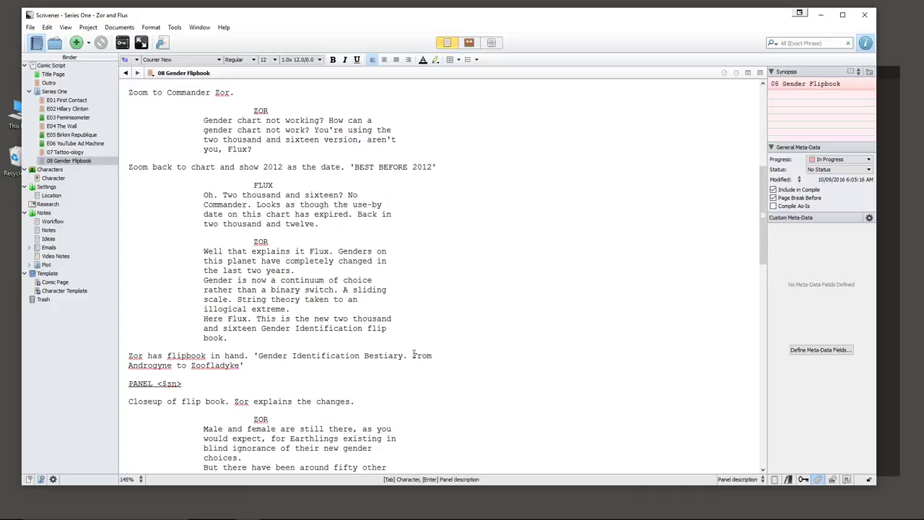
drag(412, 355, 237, 366)
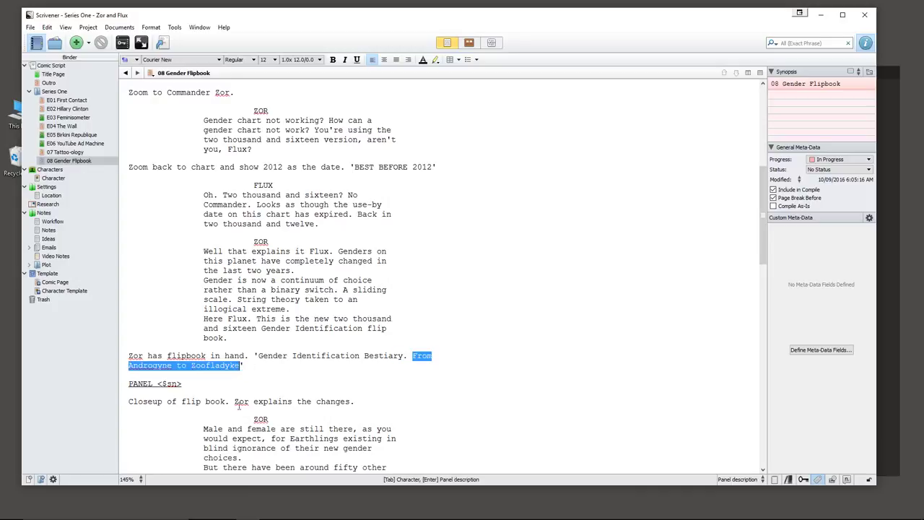
mouse_move(289, 512)
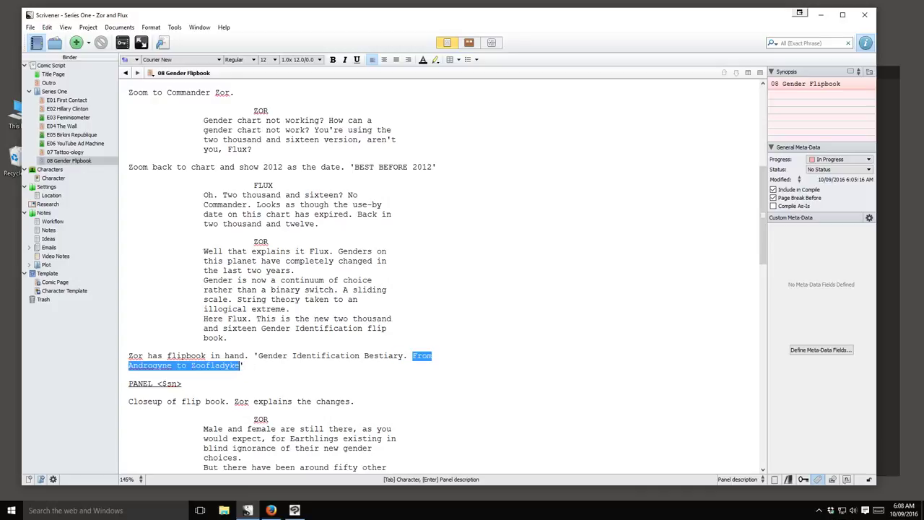
mouse_move(249, 510)
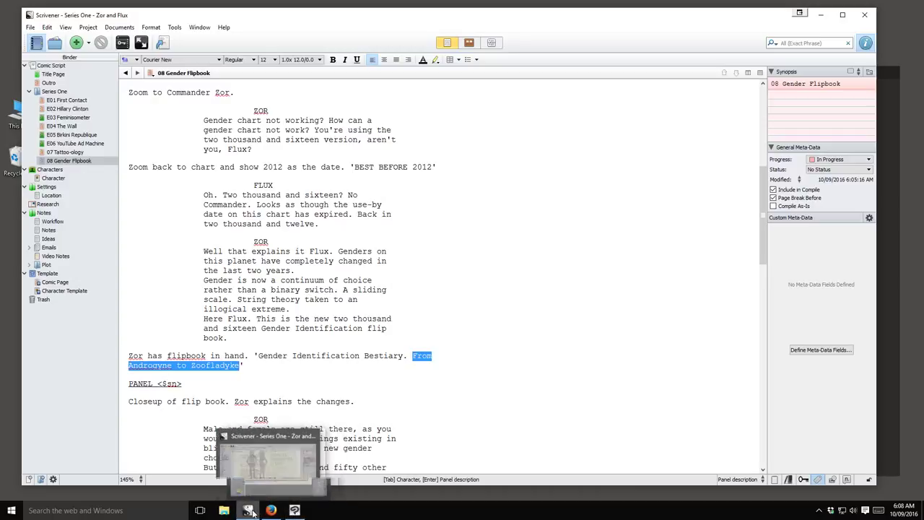
Step: Switch back to Clip Studio Paint and replace the cover's "FEMALE" text with "From Androgyne to Zoofladyke", broken into two lines before "to"
click(294, 511)
click(515, 302)
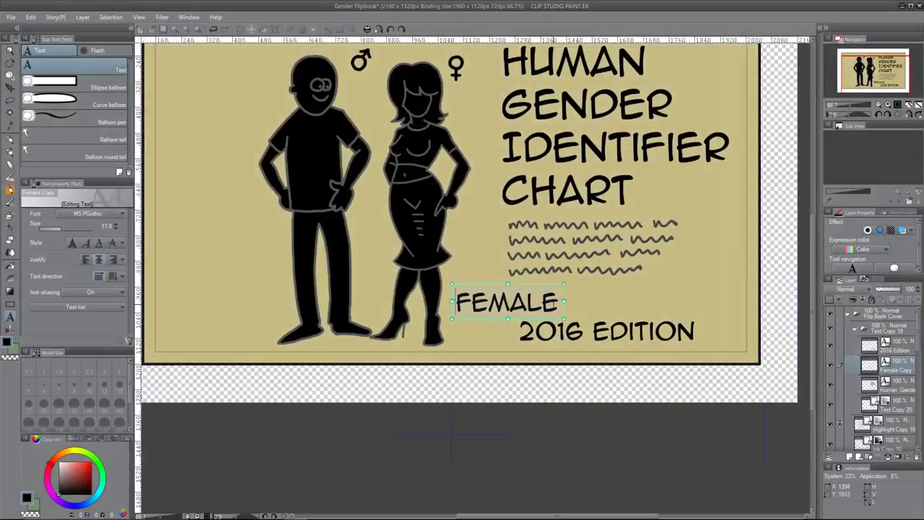
key(ctrl+a)
key(ctrl+v)
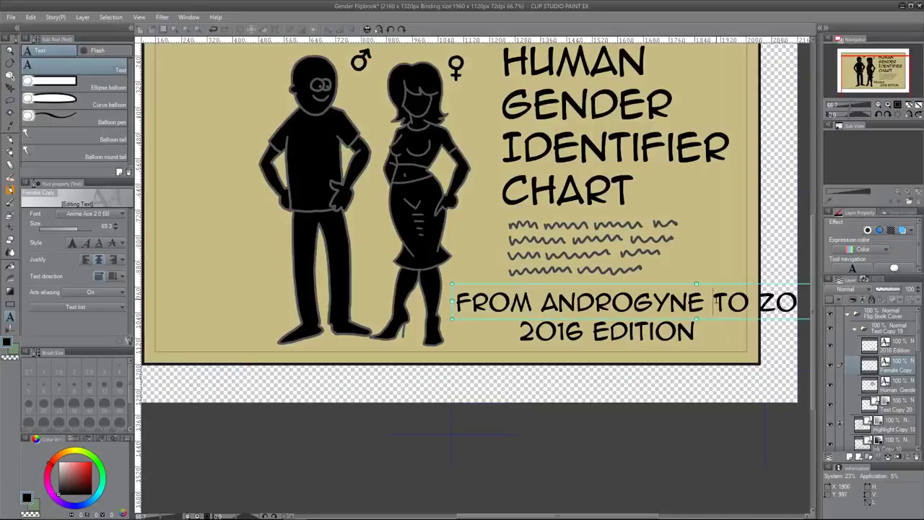
key(Return)
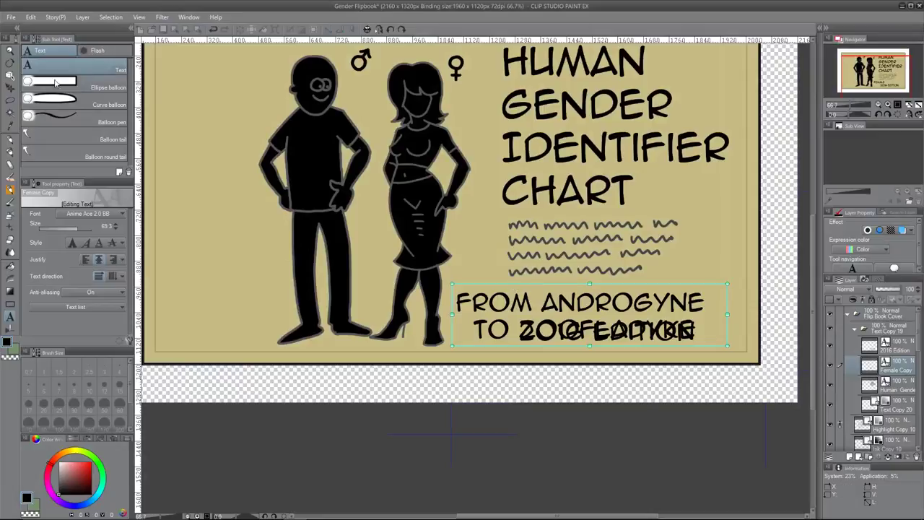
Step: Move the two-line subtitle up and slightly right with Layer move so it sits between the title and "2016 EDITION"
click(10, 88)
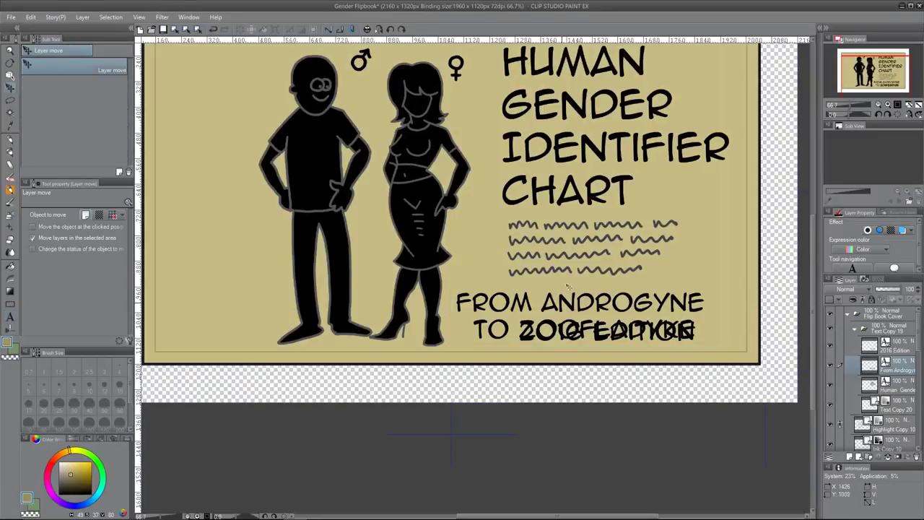
mouse_move(566, 302)
mouse_down()
mouse_move(574, 260)
mouse_move(577, 271)
mouse_move(587, 257)
mouse_up()
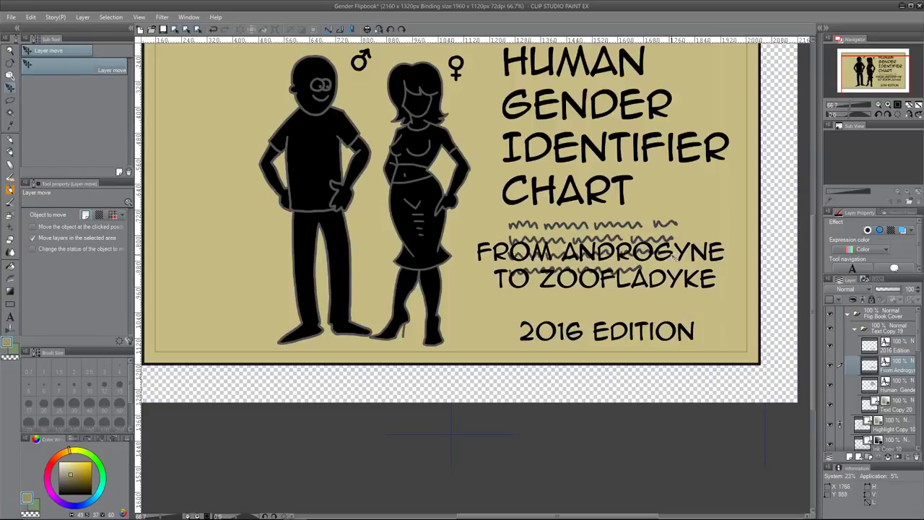
scroll(607, 225, down, 2)
scroll(602, 222, up, 1)
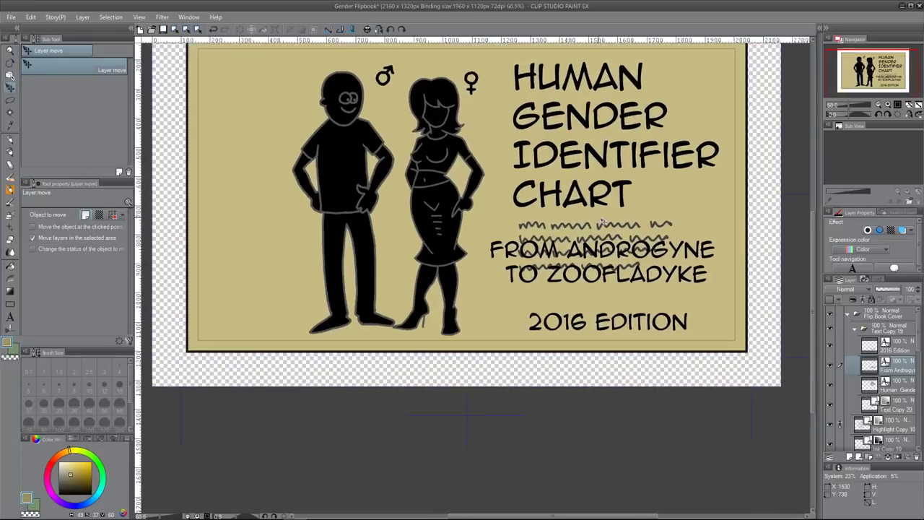
scroll(603, 222, up, 1)
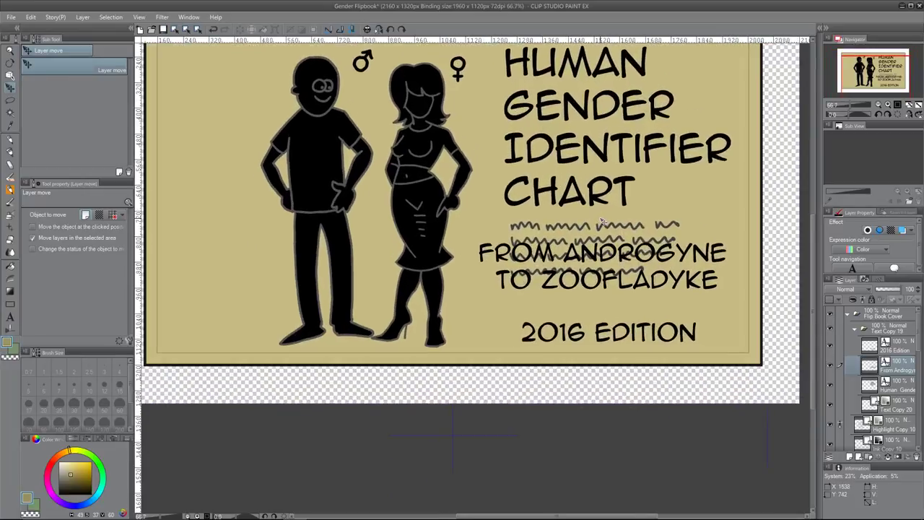
Step: Delete the Text Copy 20 layer holding the squiggly placeholder lines behind the subtitle
click(899, 390)
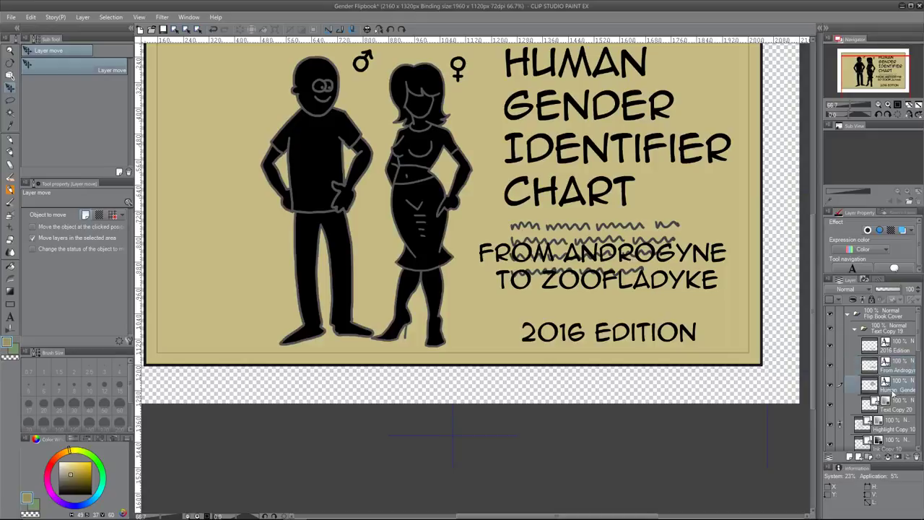
click(901, 411)
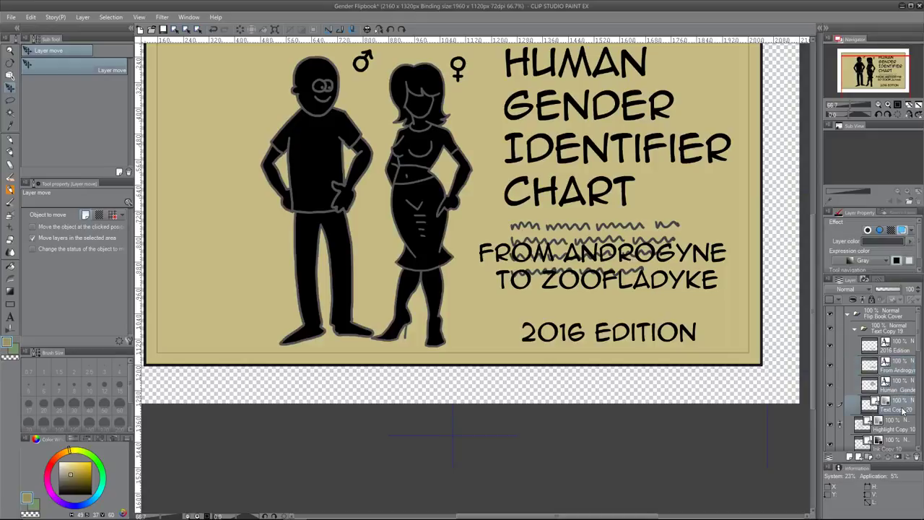
click(830, 405)
click(831, 405)
click(917, 457)
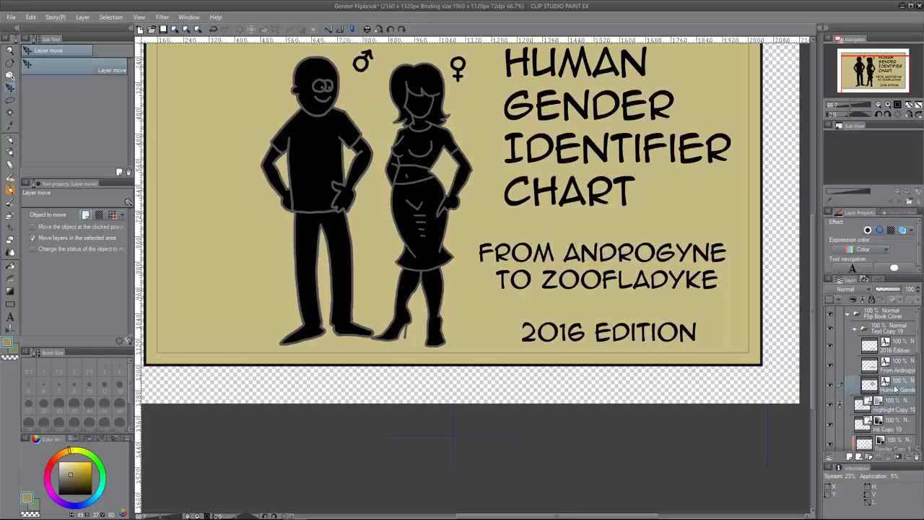
scroll(640, 255, down, 2)
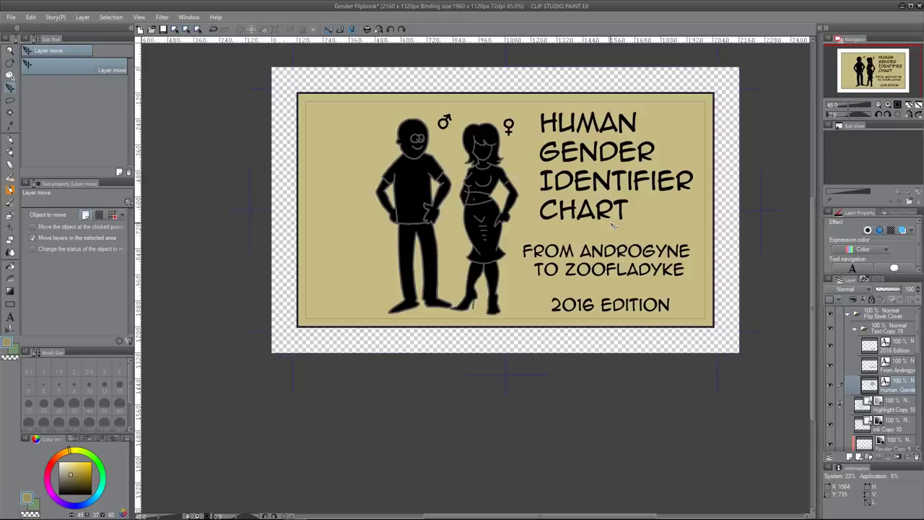
Step: Switch to Scrivener and look up the flipbook's title in Zor's panel description, highlighting "Gender Identification Bestiary"
mouse_move(249, 517)
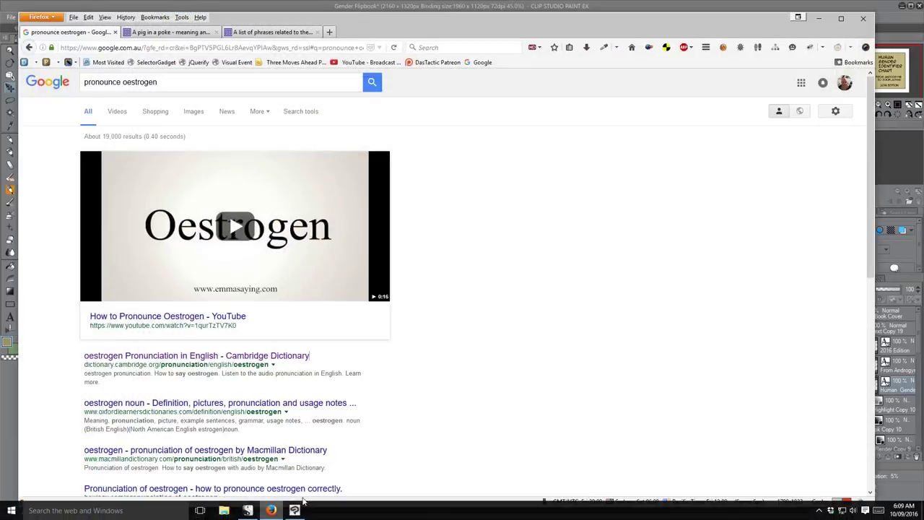
click(272, 510)
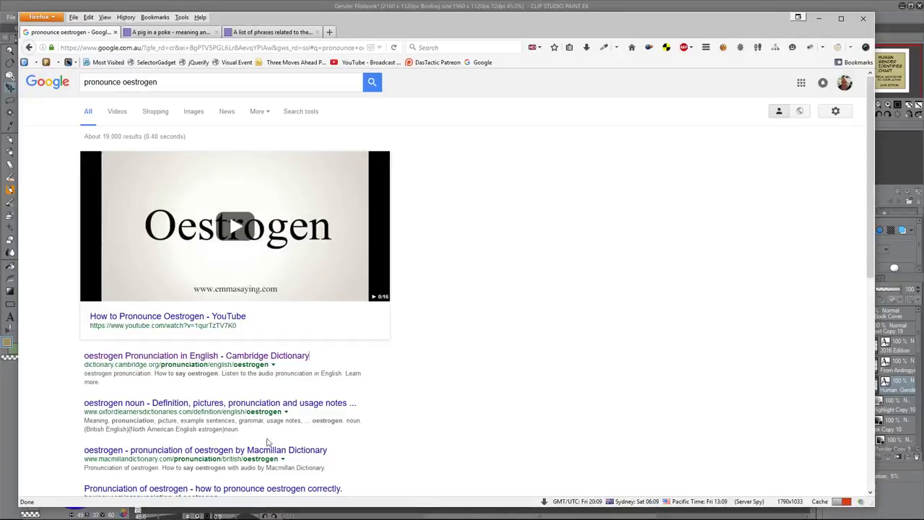
mouse_move(278, 514)
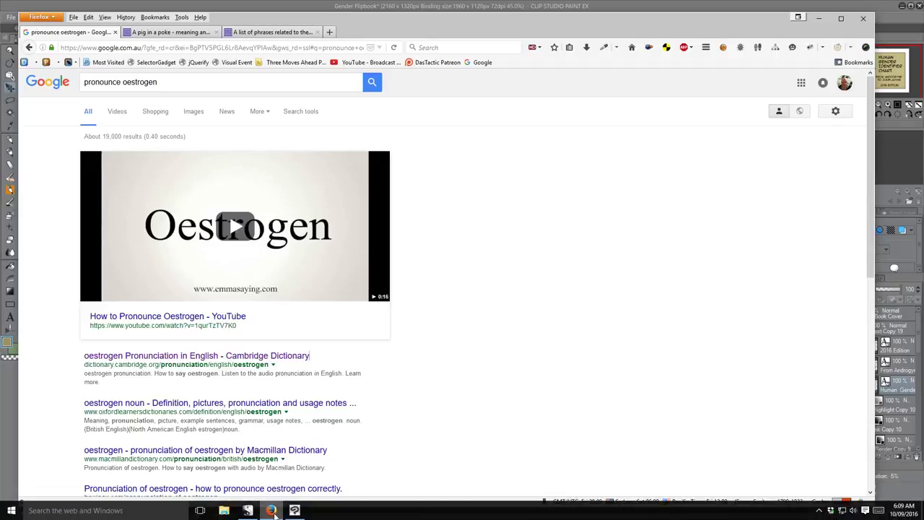
click(250, 511)
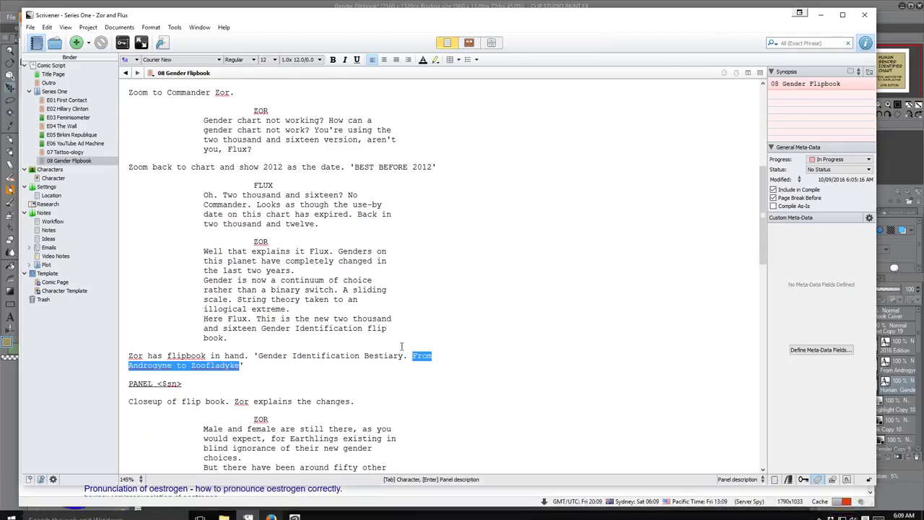
click(253, 368)
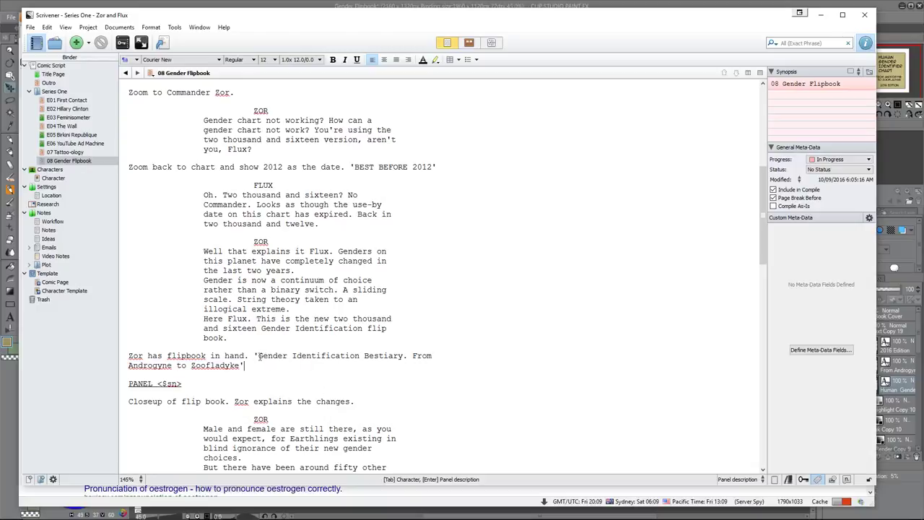
drag(259, 355, 402, 355)
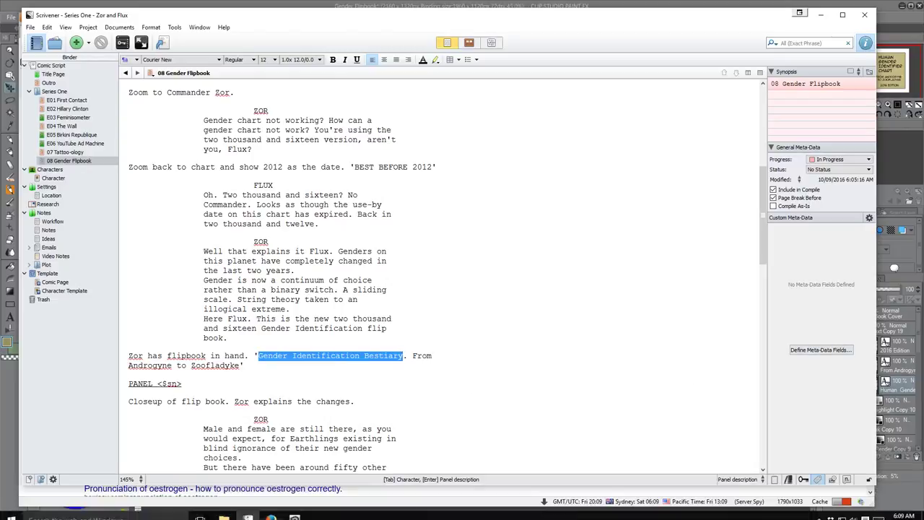
Step: Back in Clip Studio Paint, replace "IDENTIFIER CHART" in the cover title with "BESTIARY" and move the title slightly down
click(294, 513)
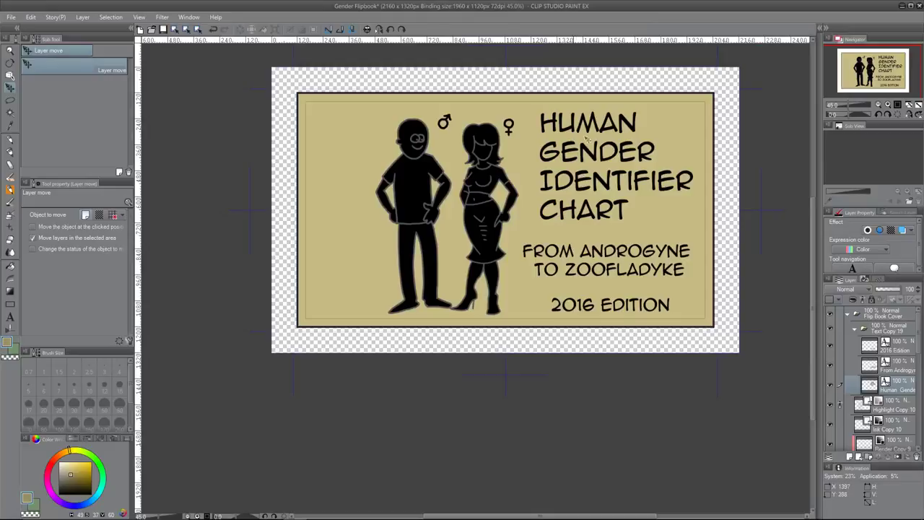
click(900, 369)
click(897, 388)
click(9, 316)
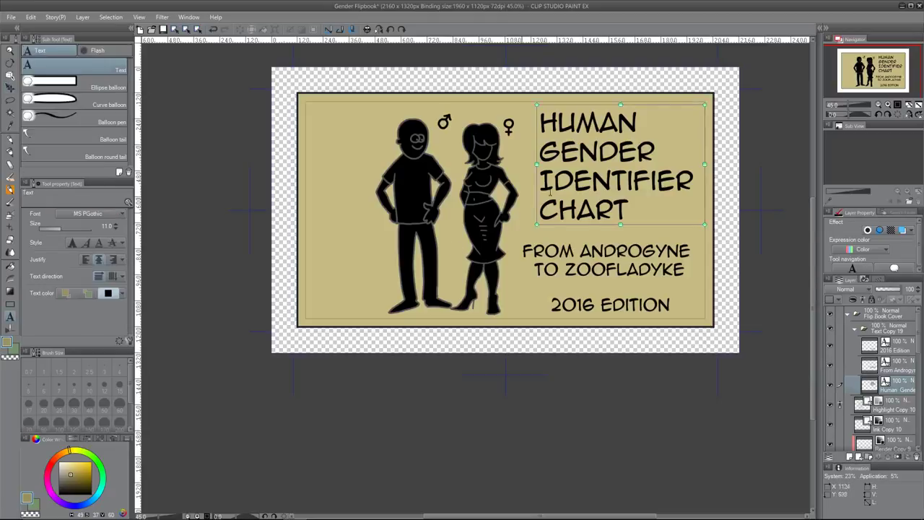
drag(579, 195, 615, 200)
key(ctrl+z)
double_click(615, 200)
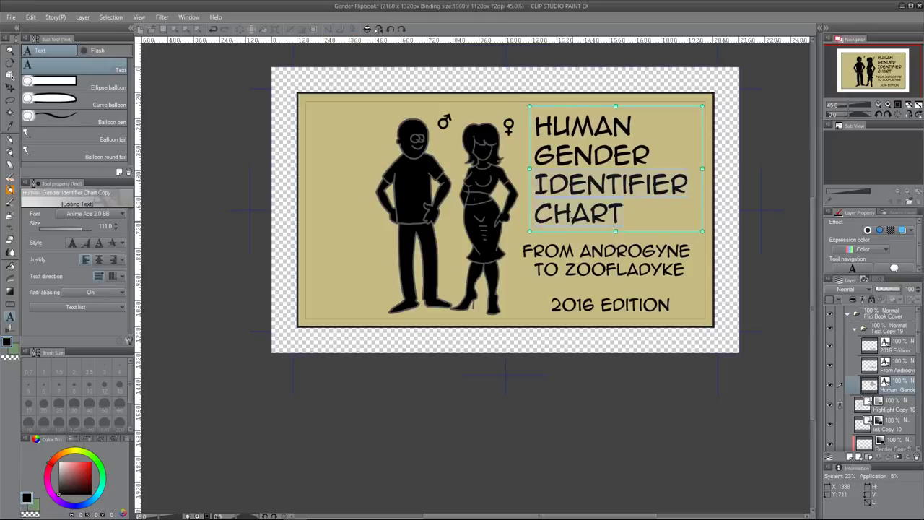
text(B)
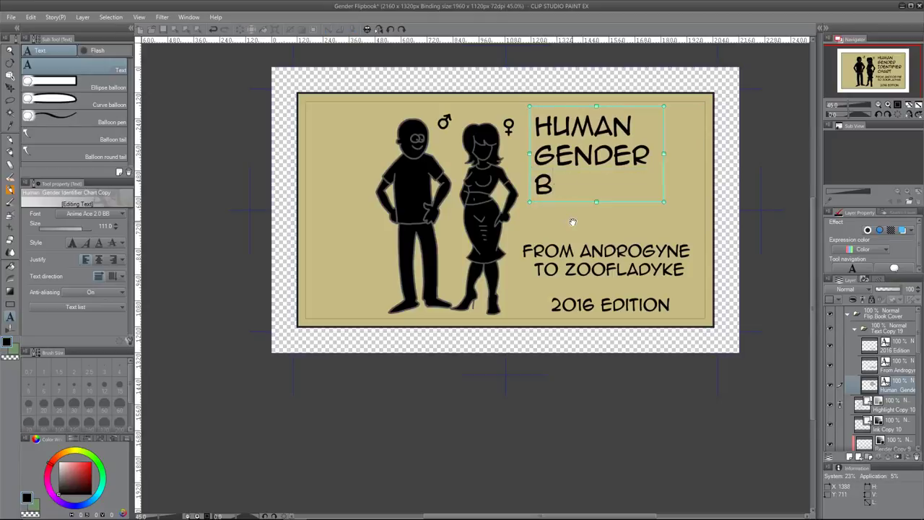
text(ESTIARY)
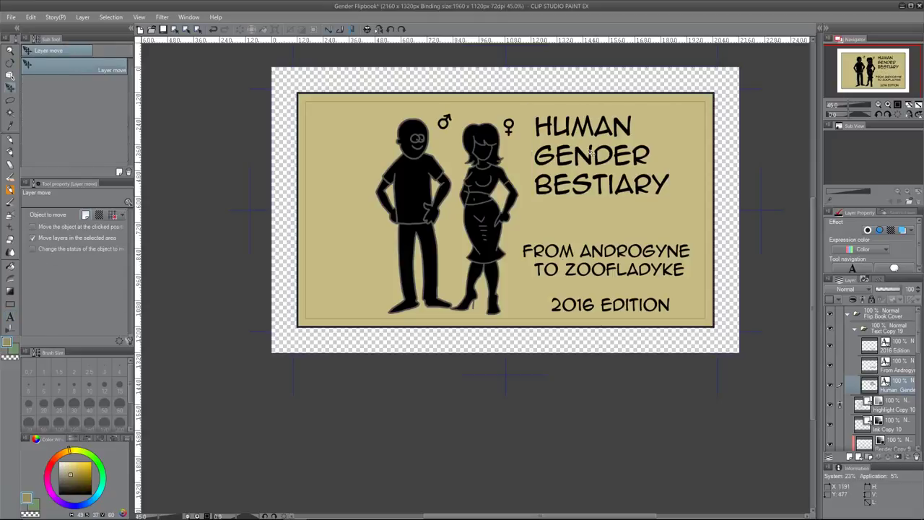
click(11, 88)
mouse_move(591, 169)
mouse_down()
mouse_move(591, 189)
mouse_move(590, 164)
mouse_up()
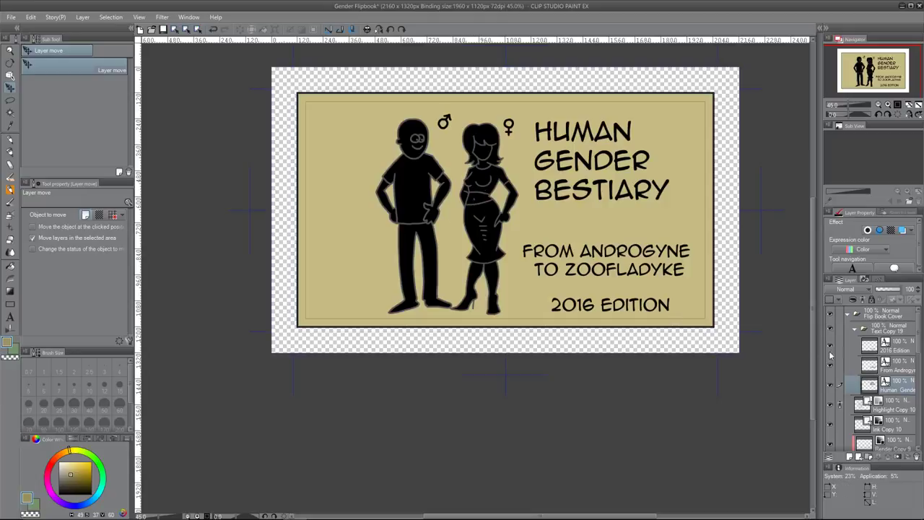
Step: Delete the Ink Copy 10, Render Copy 9 and Hardlight Copy 9 layers from the Flip Book Cover folder
scroll(918, 351, down, 2)
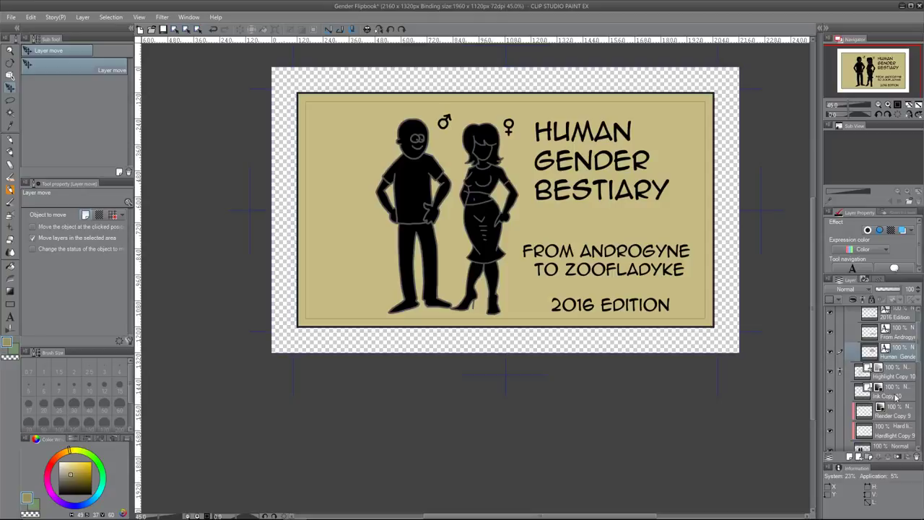
click(897, 396)
click(915, 460)
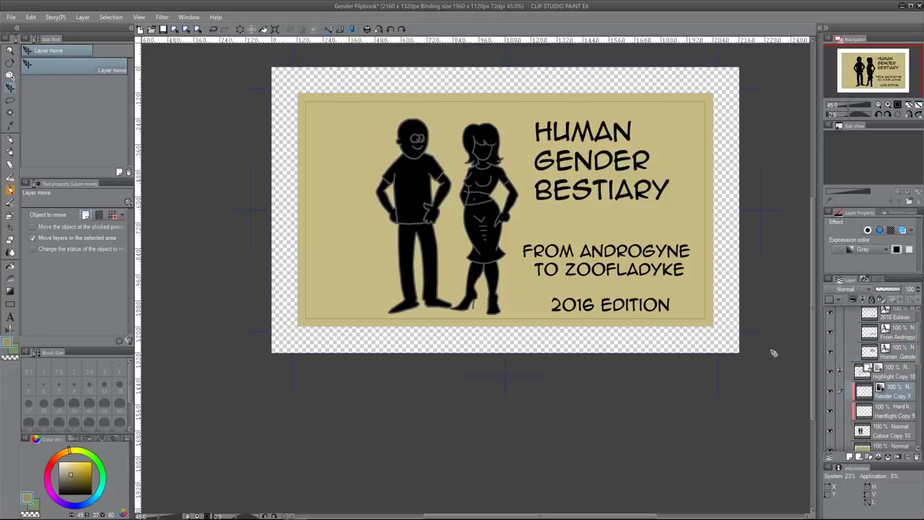
click(897, 416)
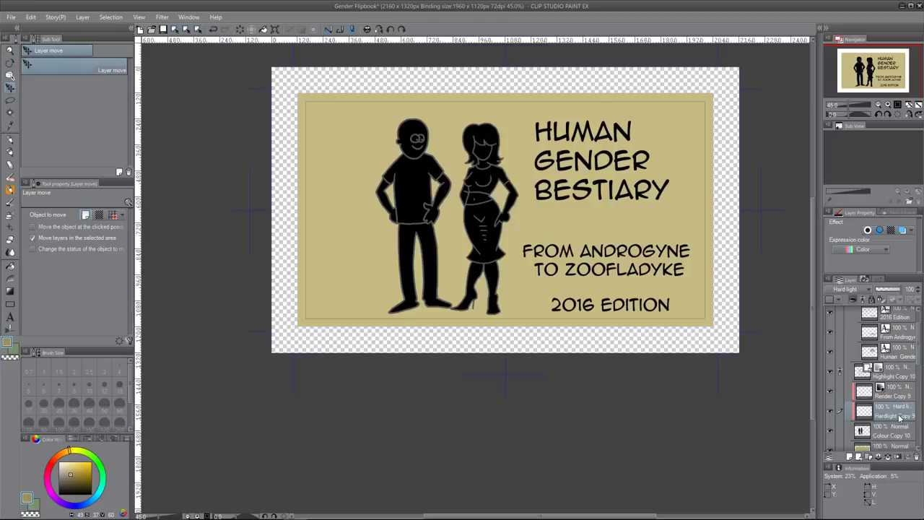
click(917, 459)
click(917, 459)
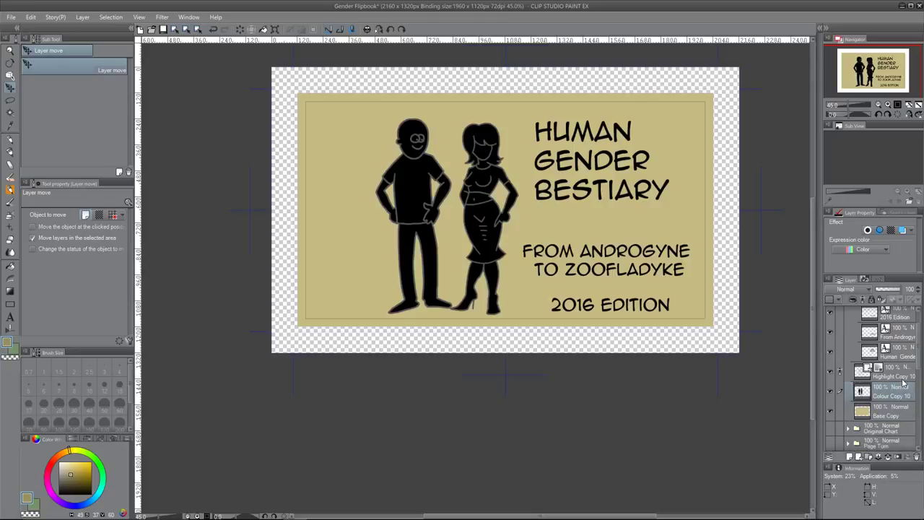
Step: Hide and show the Base Copy layer to check the cover background, and undo the deletion of the ink, render and hardlight layers
click(892, 417)
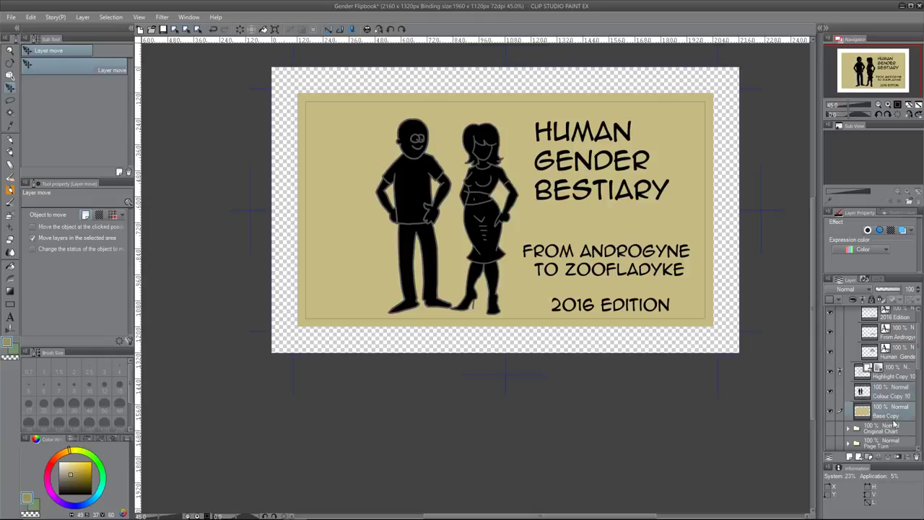
click(830, 412)
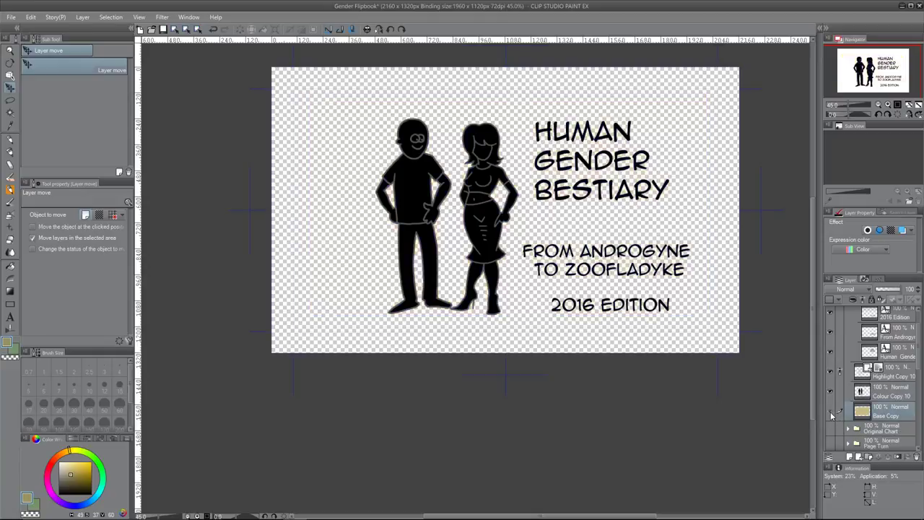
click(831, 411)
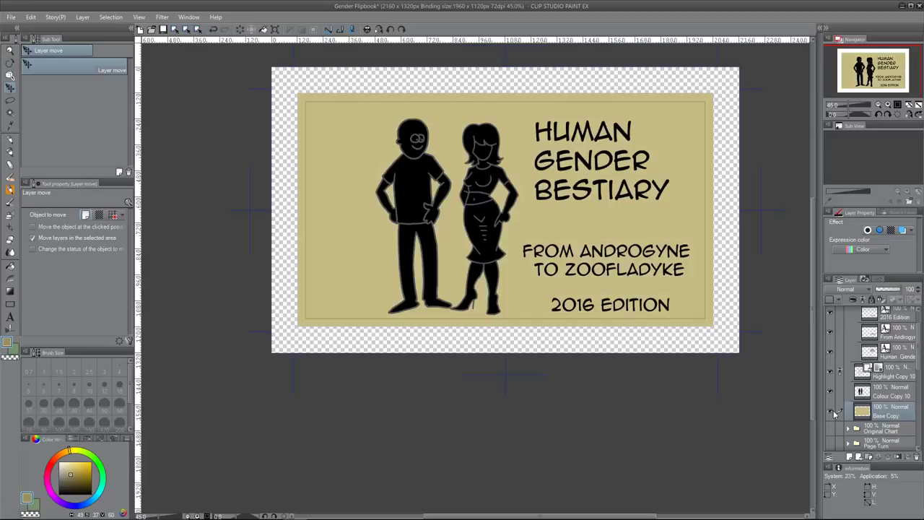
click(834, 413)
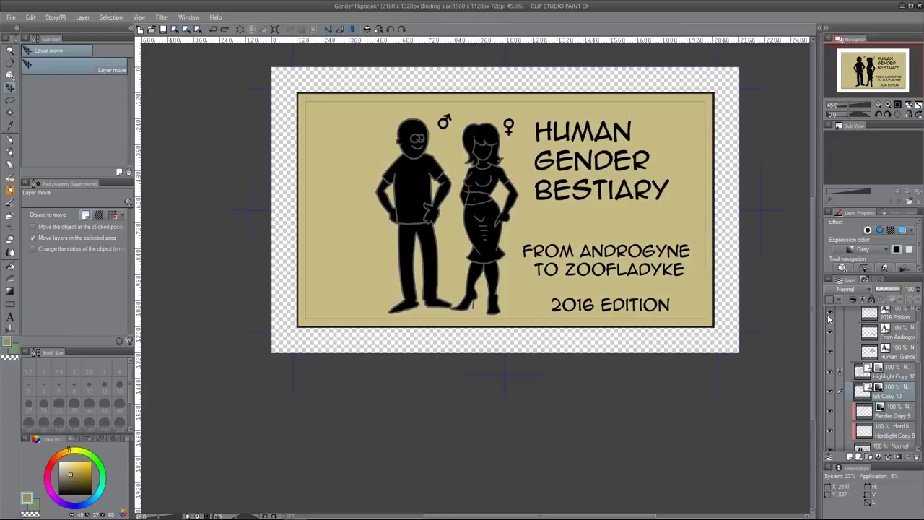
Step: Remove the outer black border from Ink Copy 10 and delete the Render Copy 9 and Hardlight Copy 9 layers
click(895, 395)
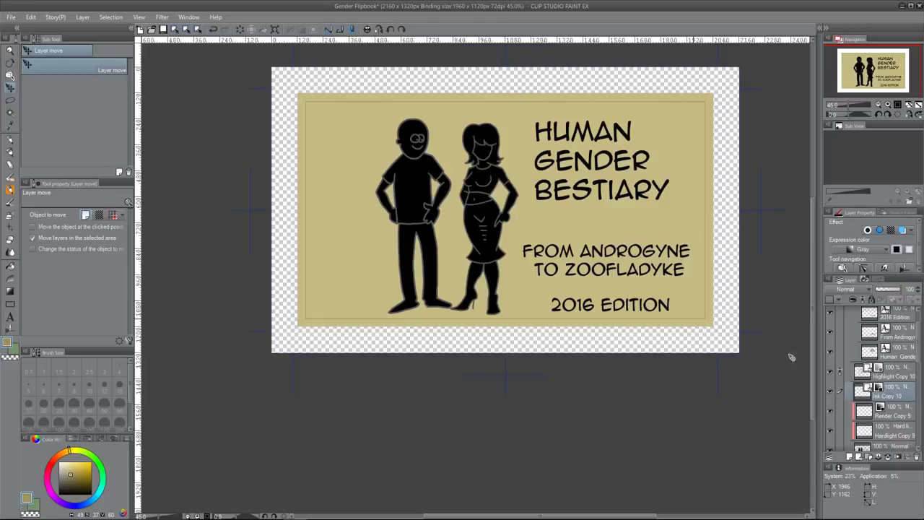
scroll(894, 415, down, 2)
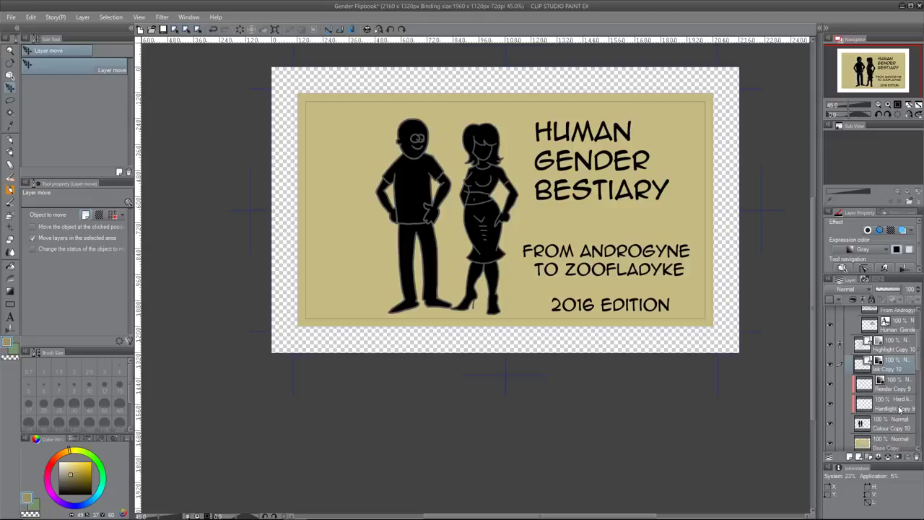
click(893, 387)
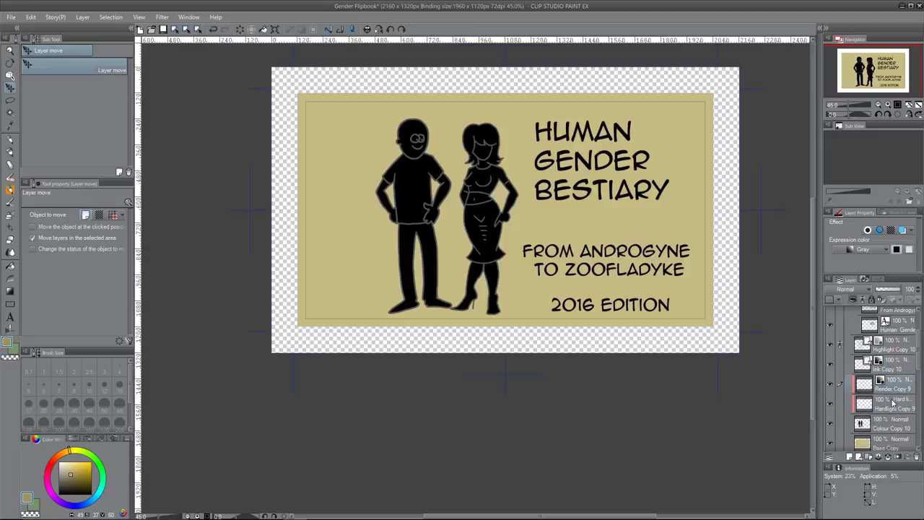
ctrl+click(894, 403)
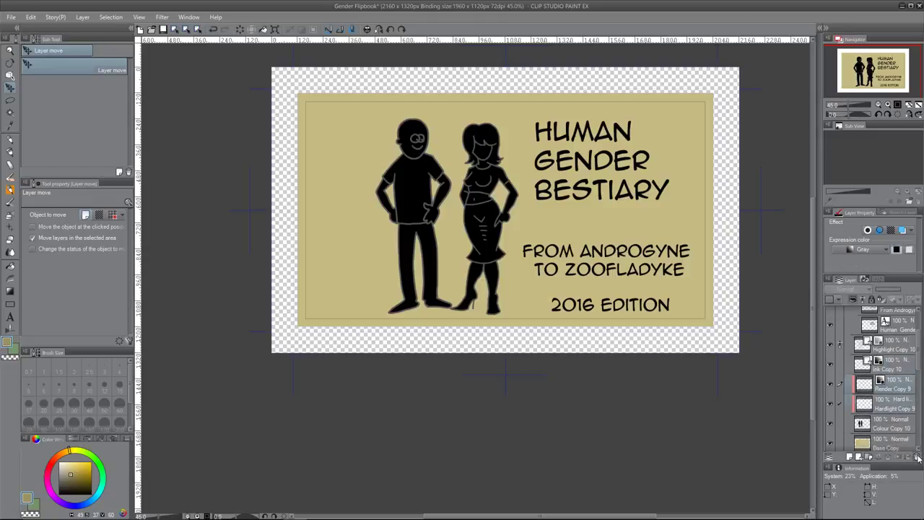
click(917, 457)
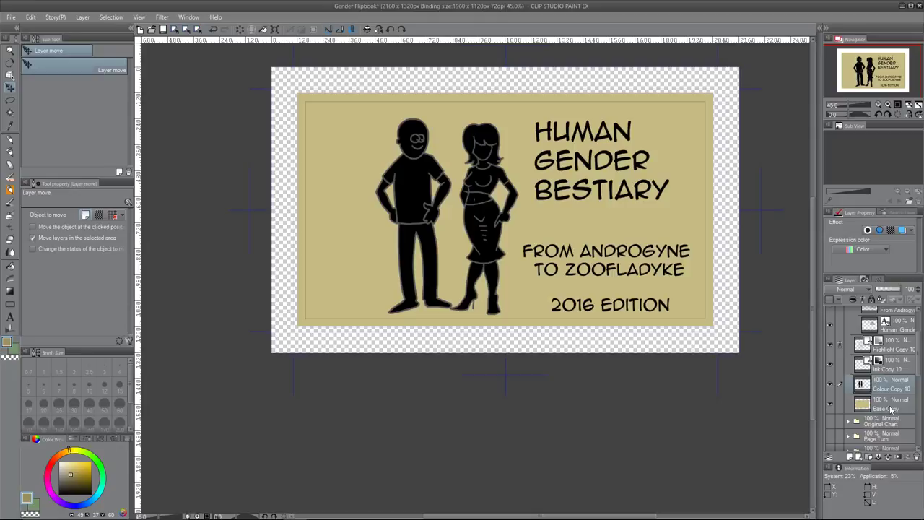
Step: Hide the Colour Copy 10 layer so the black fill is removed from both figures
click(830, 384)
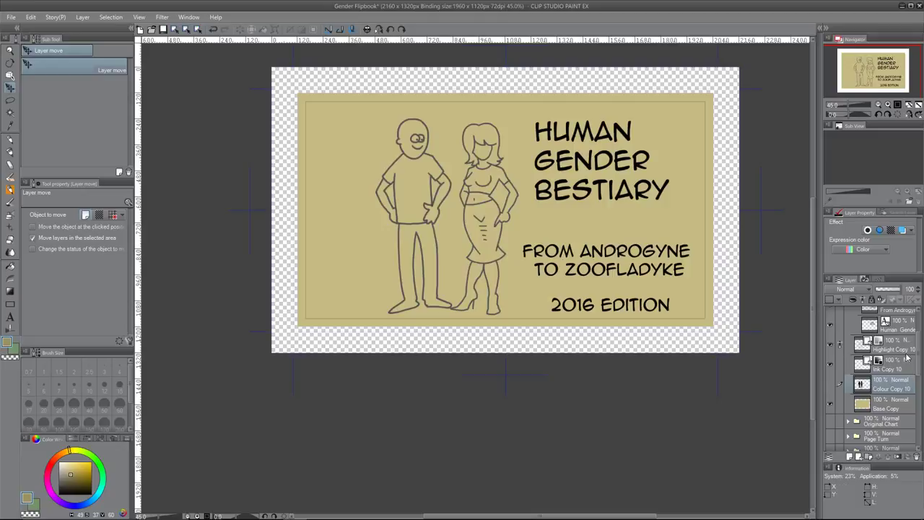
scroll(907, 359, up, 2)
scroll(907, 360, up, 2)
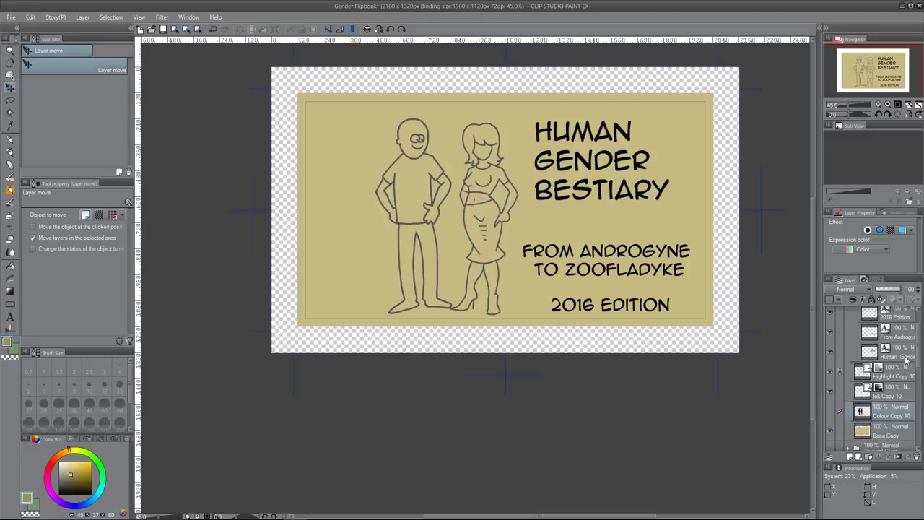
scroll(907, 361, down, 2)
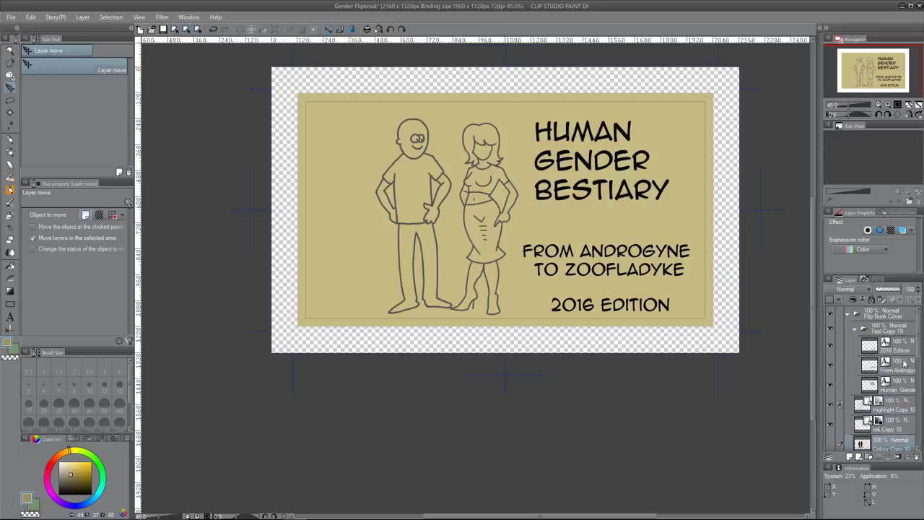
Step: Draw a tall rectangular frame around the cover text on Ink Copy 10 with the Rectangle tool at brush size 11
click(896, 415)
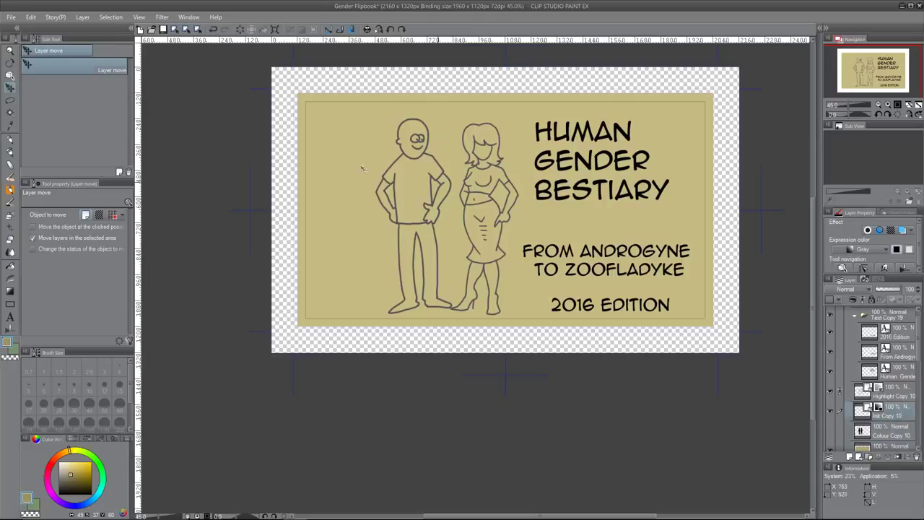
click(10, 303)
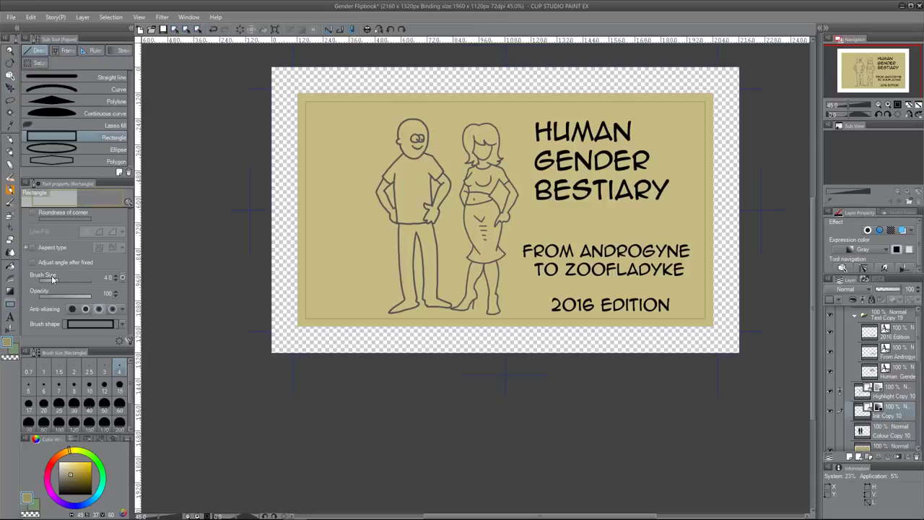
click(116, 276)
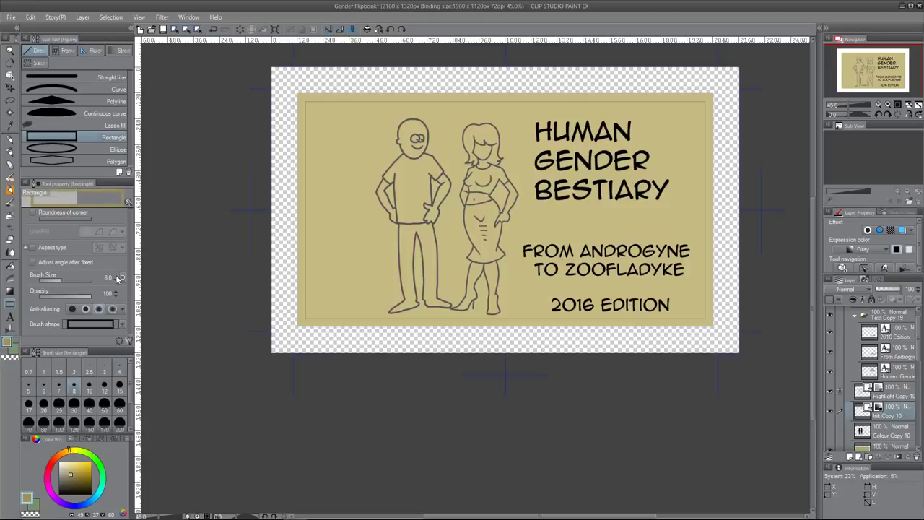
click(117, 277)
click(117, 277)
click(117, 277)
drag(525, 71, 736, 351)
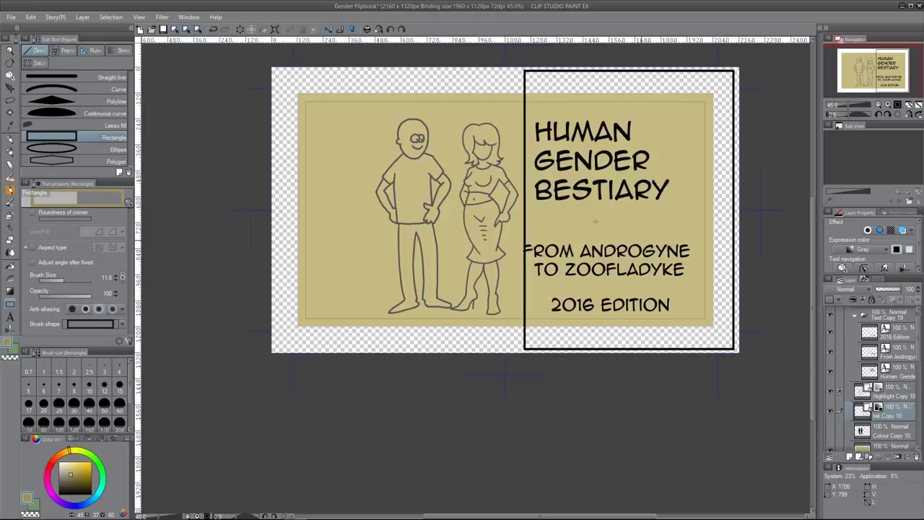
Step: Draw a thinner rectangle just inside the tall frame with brush size 3
click(116, 281)
click(116, 280)
drag(116, 283, 116, 284)
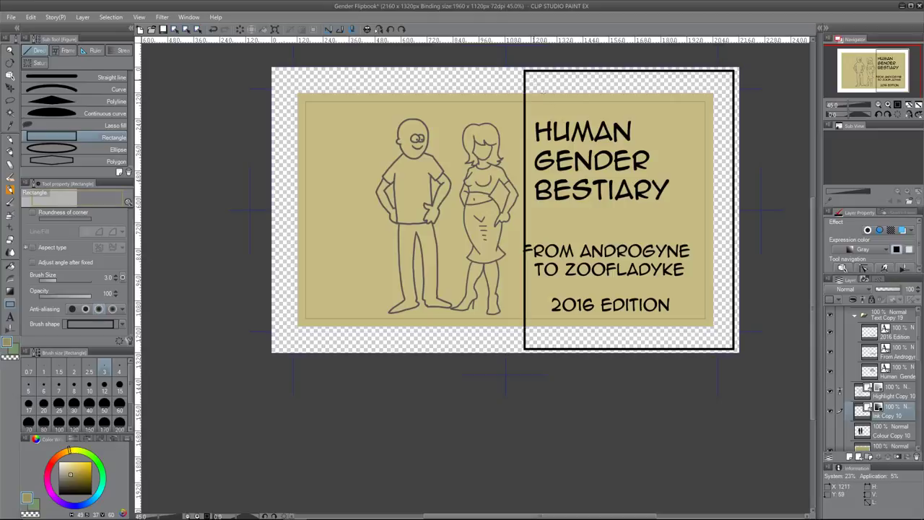
drag(532, 78, 724, 338)
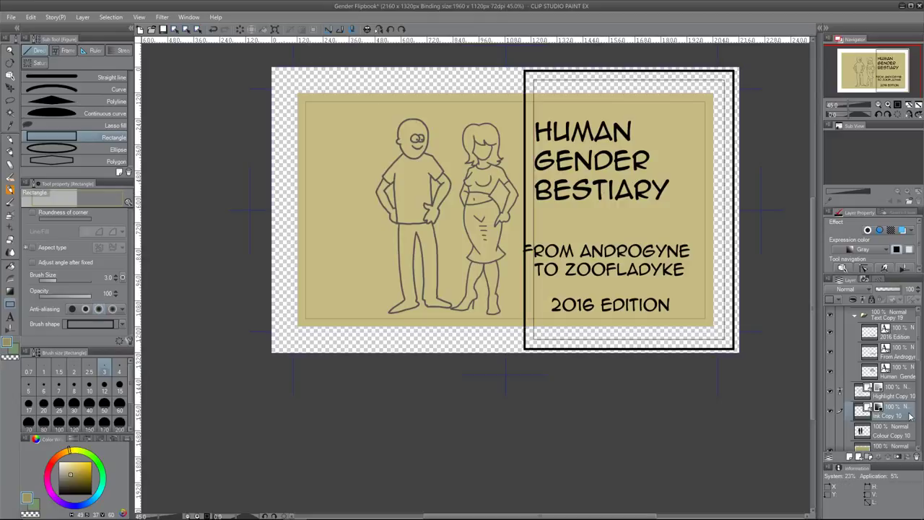
Step: Clear the tan background from Base Copy and move the double frame on Ink Copy 10 to about the middle of the canvas
click(895, 446)
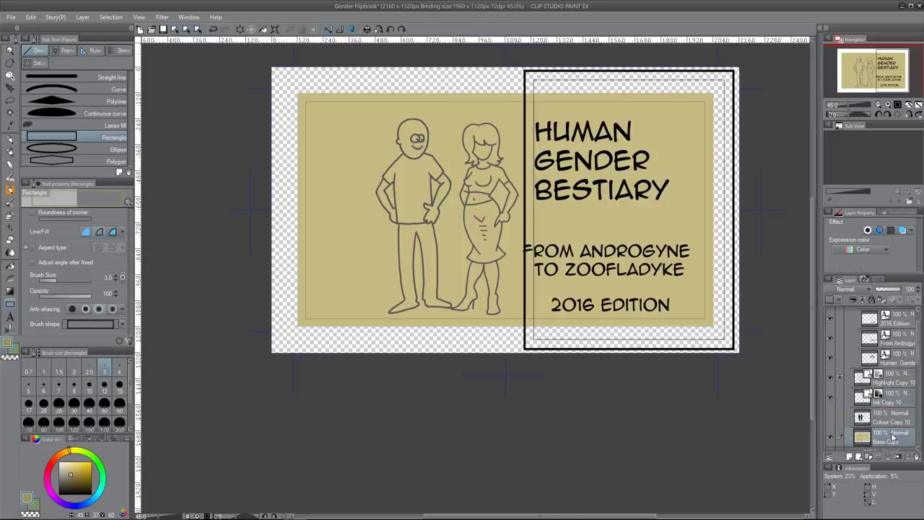
key(Delete)
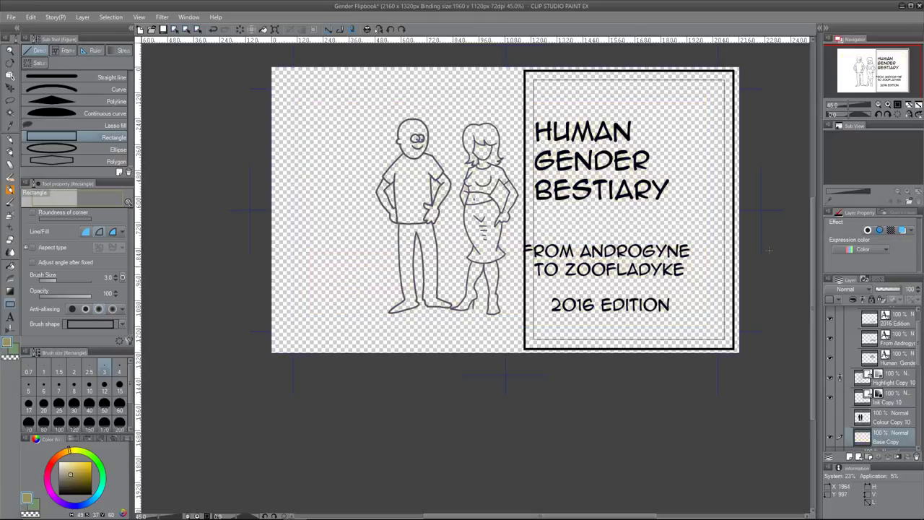
click(897, 399)
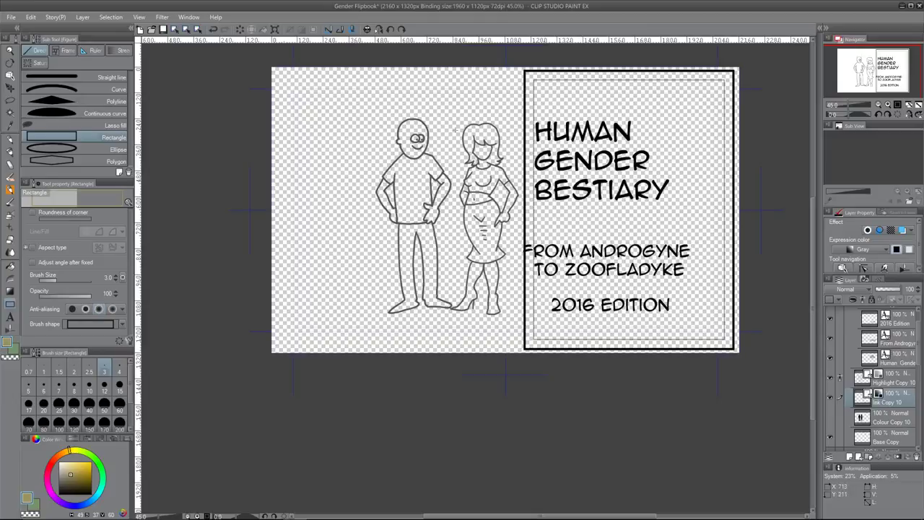
click(10, 88)
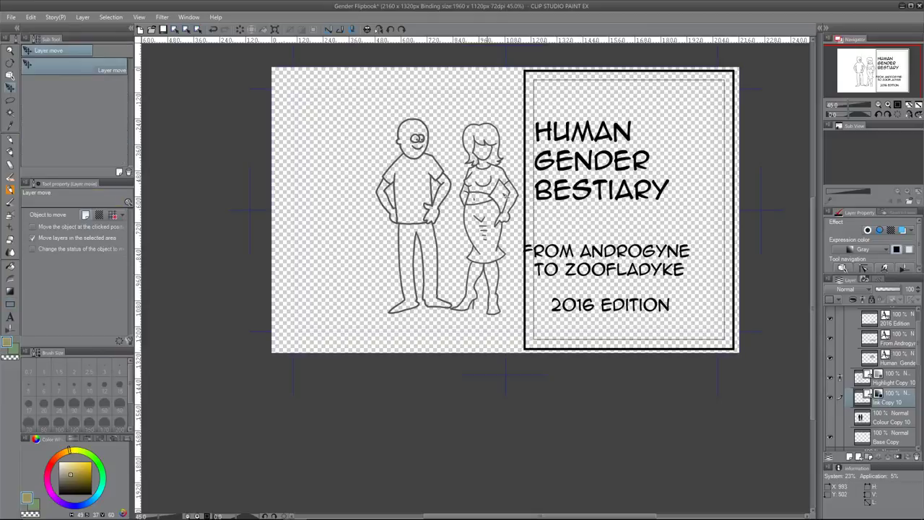
drag(521, 199, 417, 195)
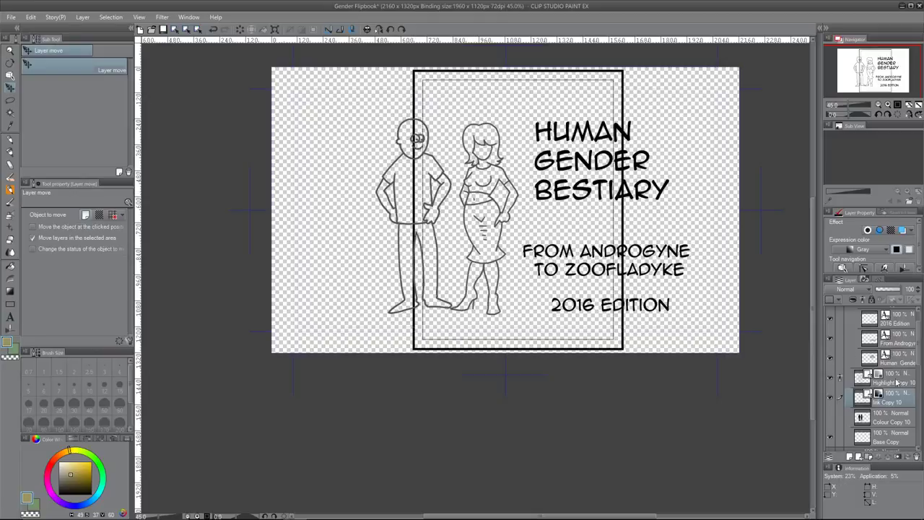
Step: Hide the Highlight Copy 10 layer and move the "Human Gender Bestiary" title into the upper part of the frame
click(829, 378)
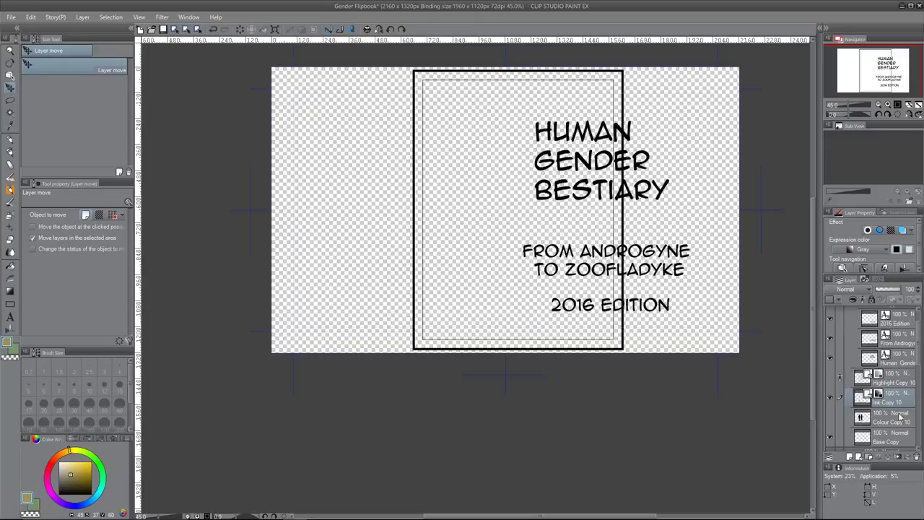
scroll(907, 367, up, 1)
scroll(907, 367, down, 1)
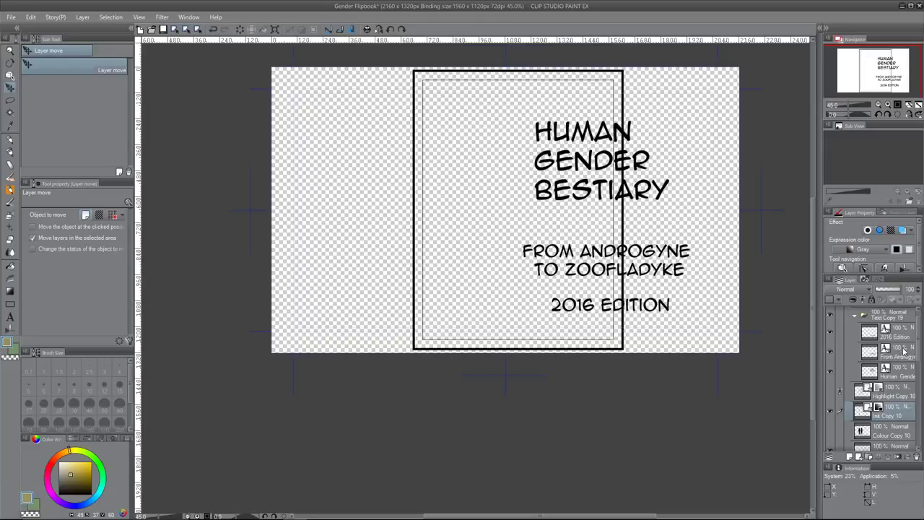
click(901, 376)
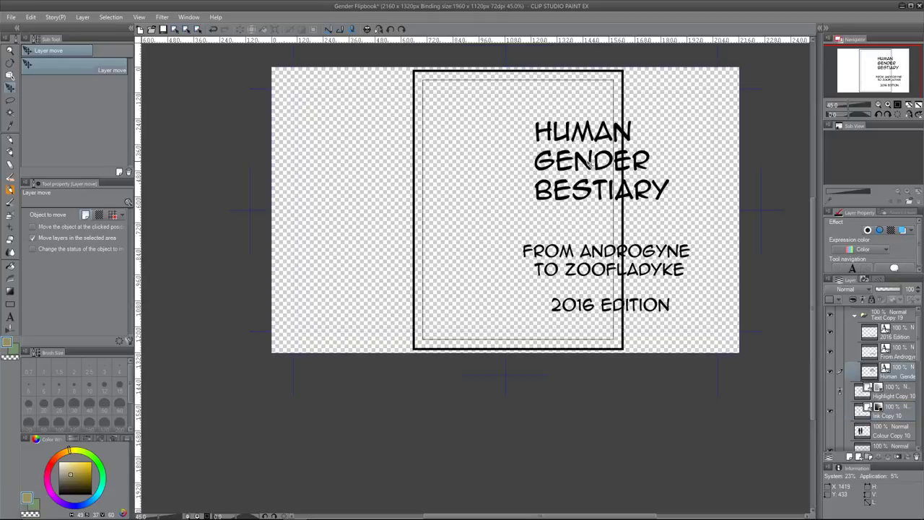
drag(559, 160, 494, 142)
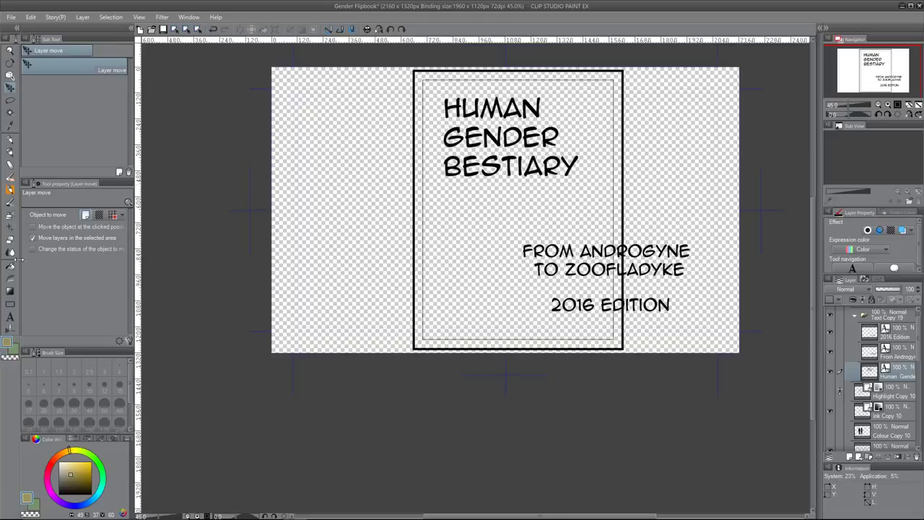
Step: Enlarge the whole "Human Gender Bestiary" title text to size 130
click(10, 316)
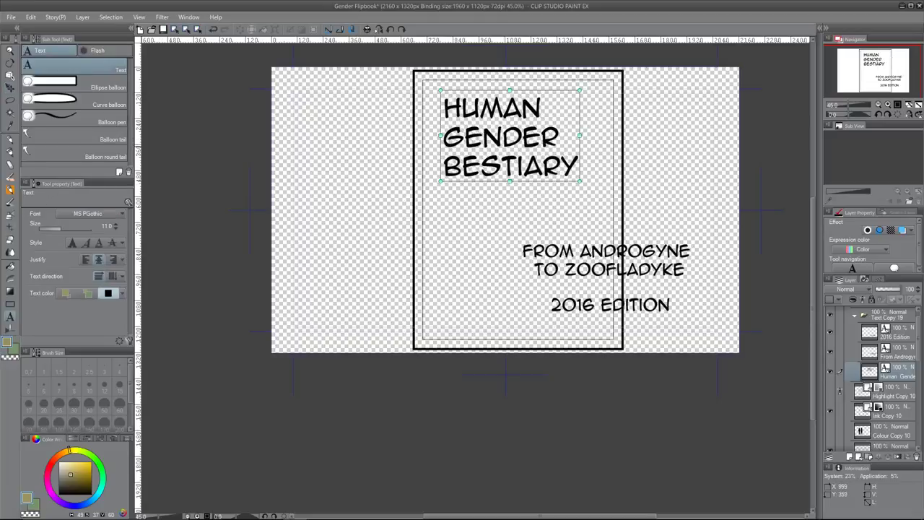
click(520, 147)
drag(579, 174, 443, 108)
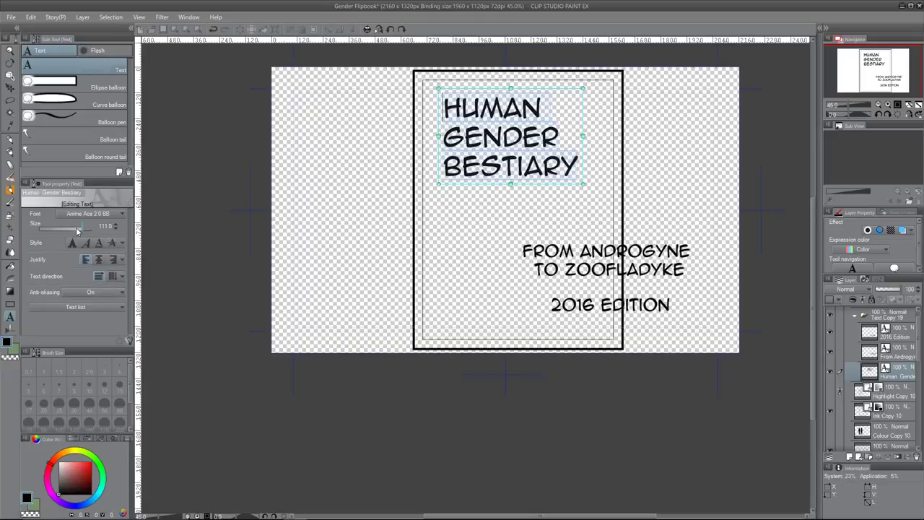
drag(87, 230, 83, 229)
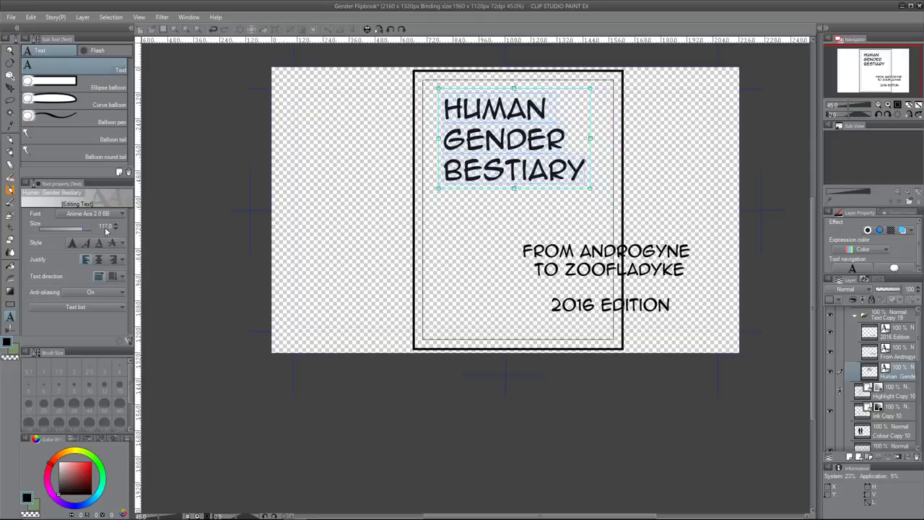
click(106, 227)
text(122)
key(Return)
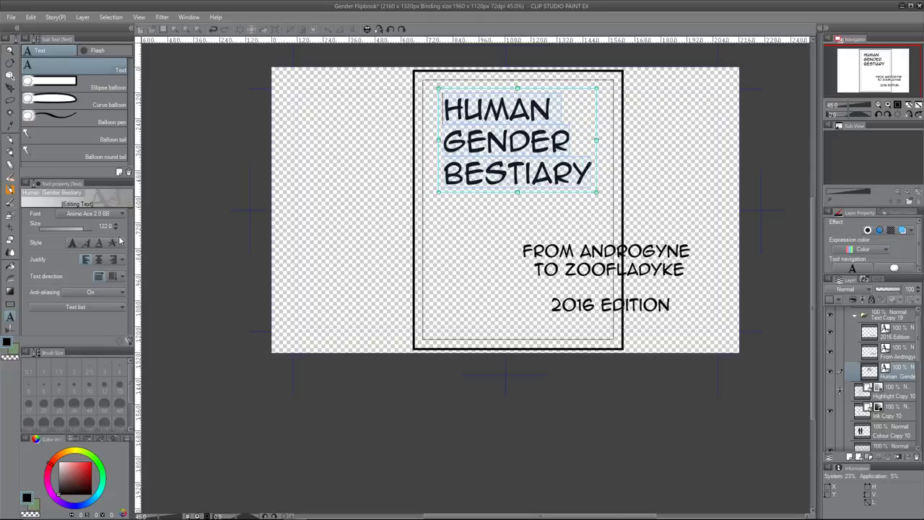
click(116, 225)
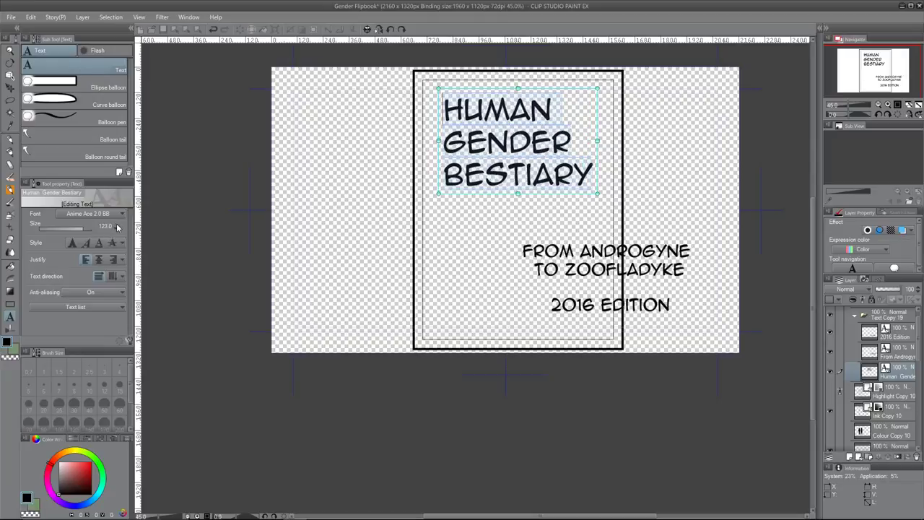
click(117, 225)
click(116, 225)
click(117, 226)
click(117, 227)
click(117, 227)
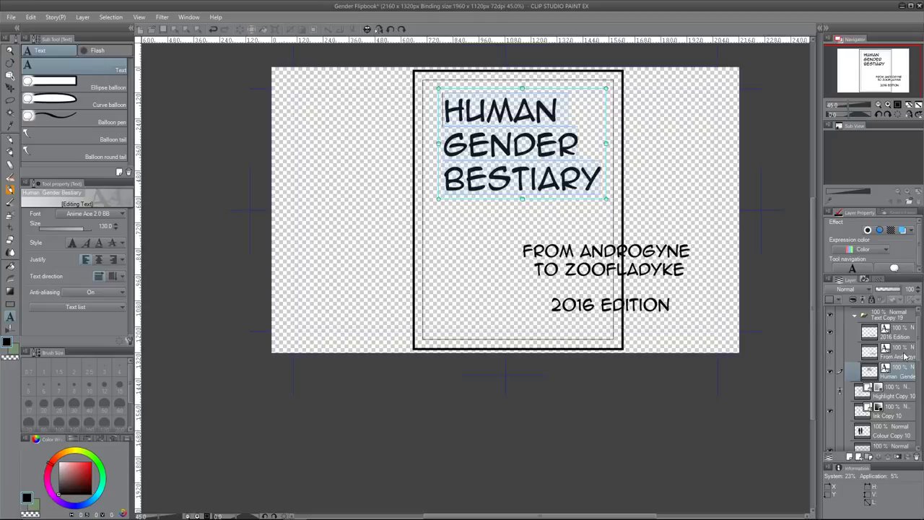
Step: Move the "From Androgyne to Zoofladyke" subtitle into the frame directly beneath the title
key(Escape)
click(582, 253)
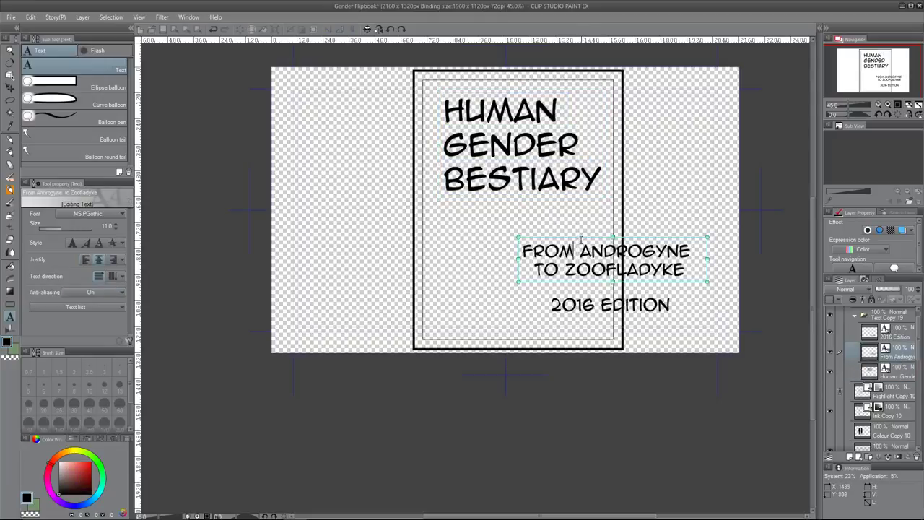
drag(584, 238, 494, 214)
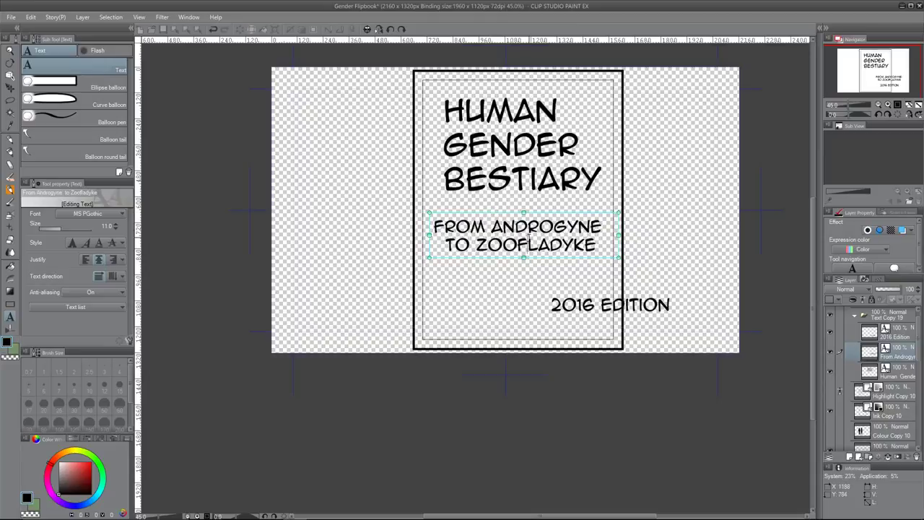
click(530, 238)
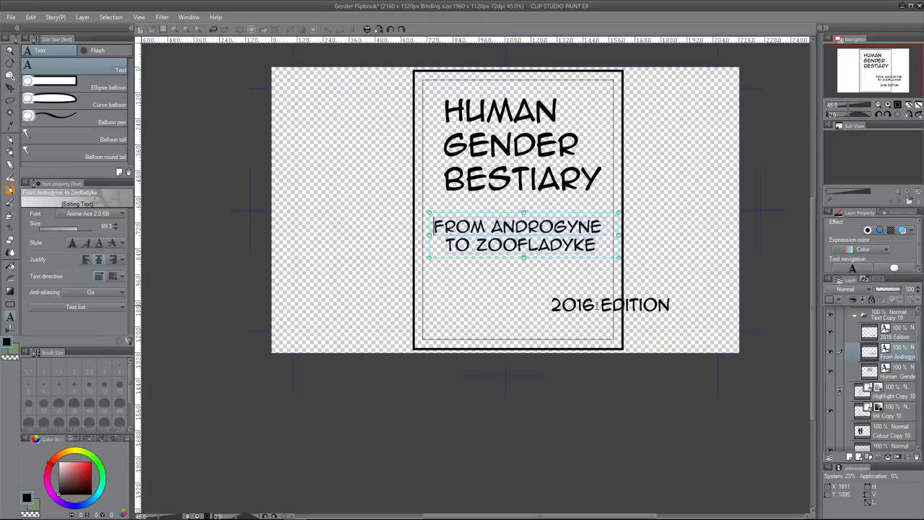
Step: Select all of the title text again and increase its size to 137
click(522, 162)
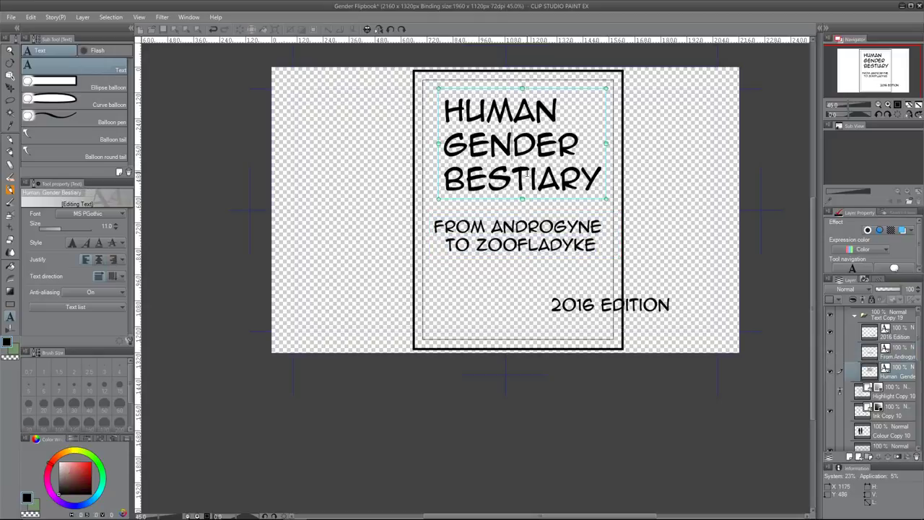
key(ctrl+a)
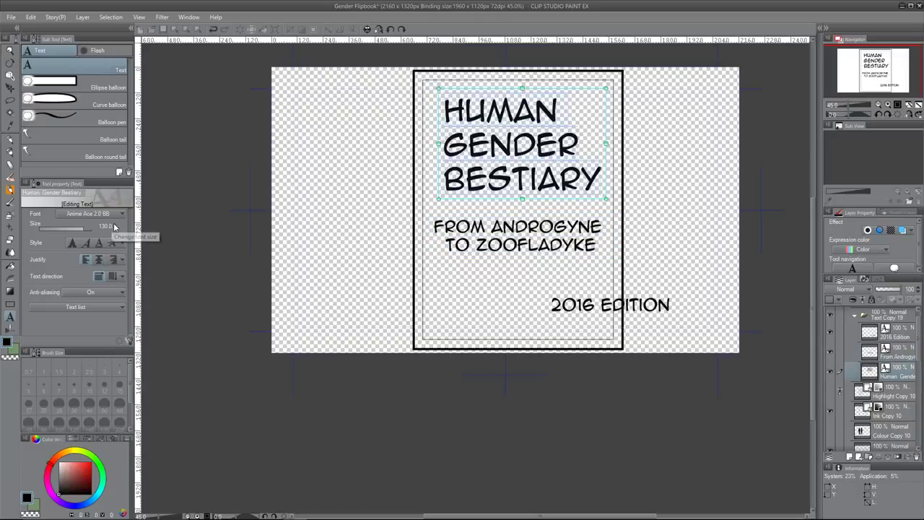
click(115, 225)
click(116, 224)
click(115, 225)
click(116, 225)
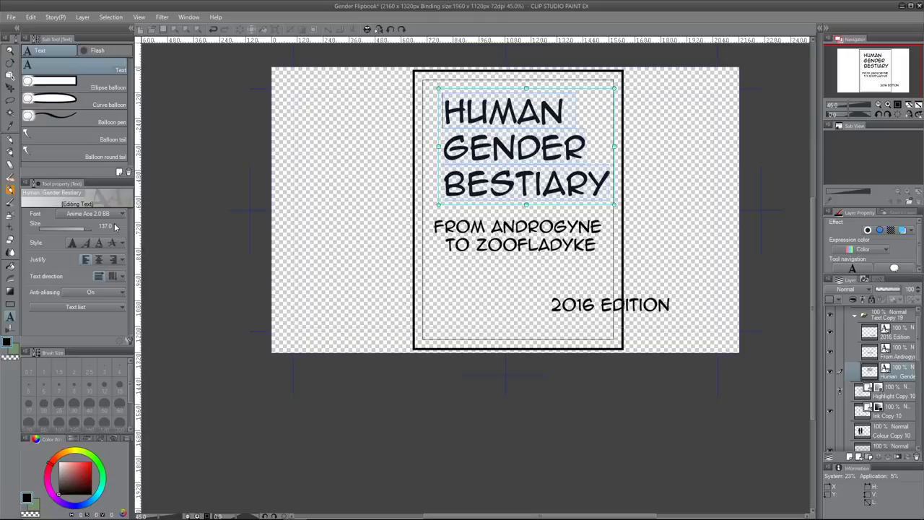
Step: Increase the size of the whole "Human Gender Bestiary" title text to 140
click(116, 225)
click(116, 225)
click(115, 225)
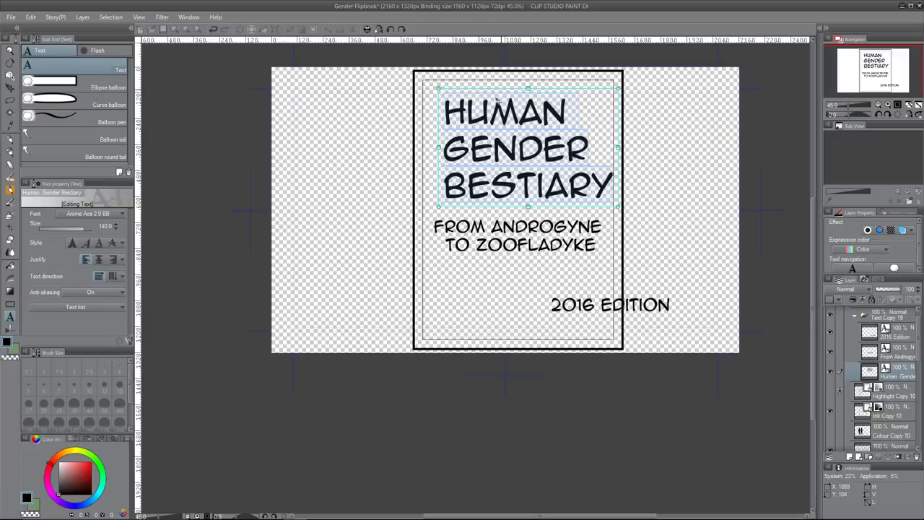
Step: Move the "Human Gender Bestiary" title slightly lower within the frame and centre-justify its lines
mouse_move(497, 102)
mouse_down()
mouse_move(490, 119)
mouse_move(496, 111)
mouse_up()
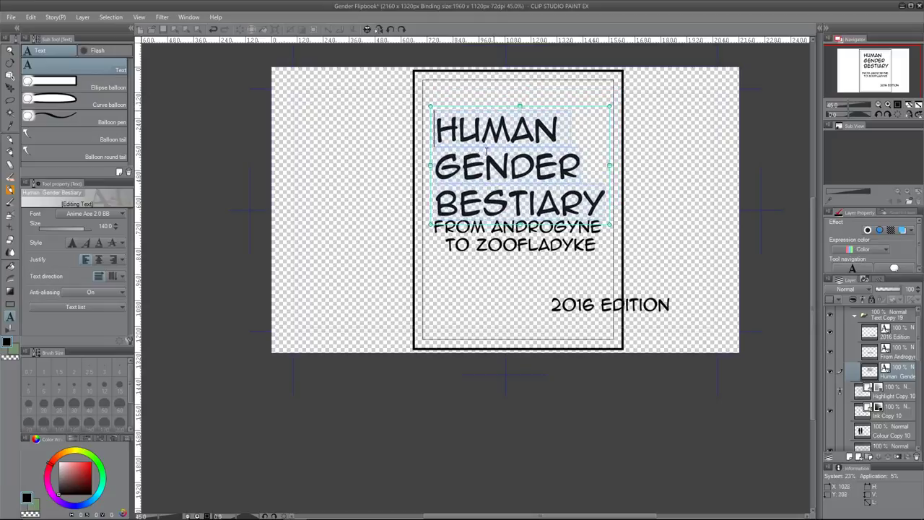
click(98, 259)
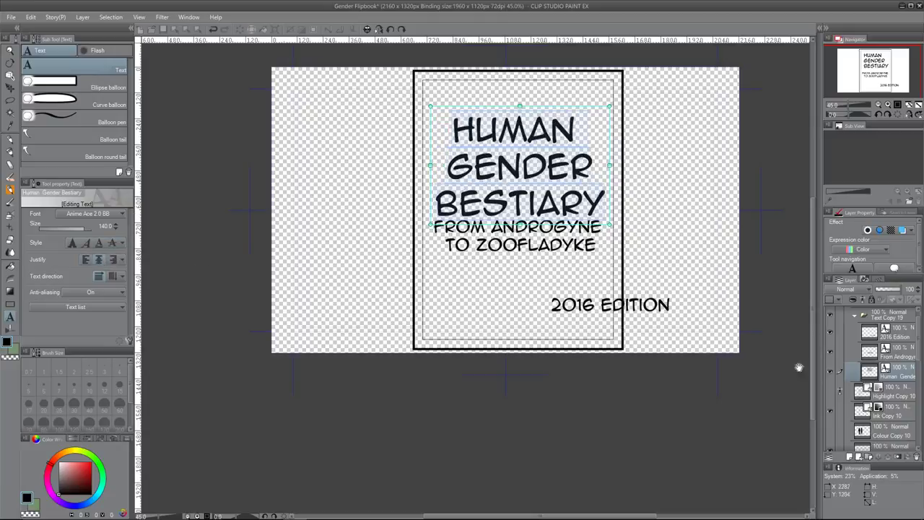
key(Escape)
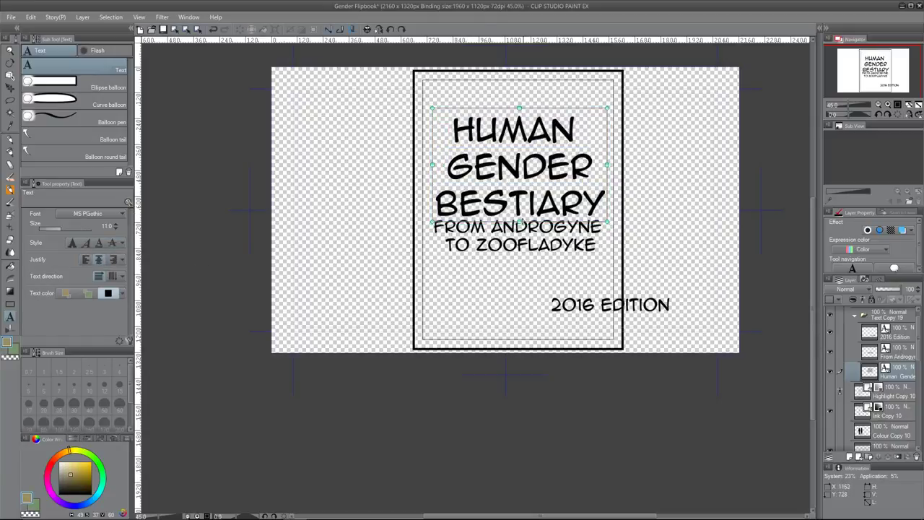
Step: Move the "From Androgyne to Zoofladyke" subtitle down clear of the title and place "2016 Edition" beneath it inside the frame
click(543, 230)
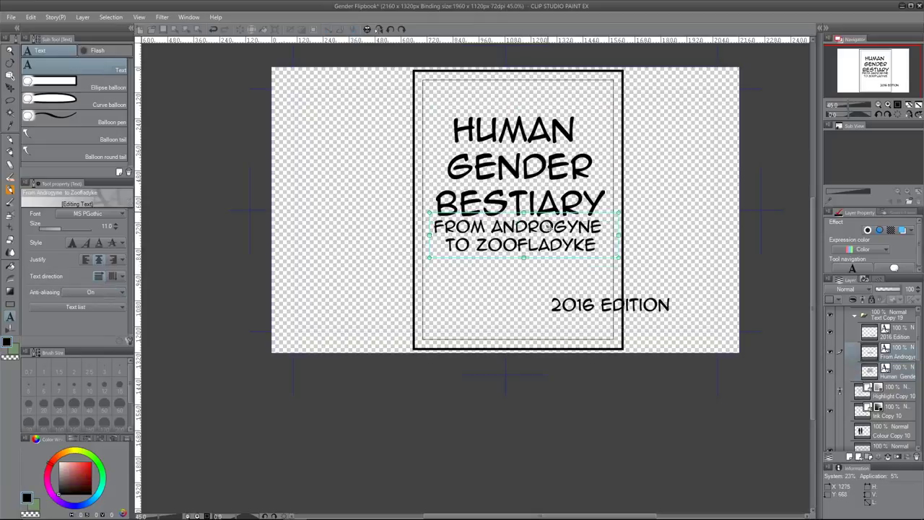
drag(551, 215, 550, 244)
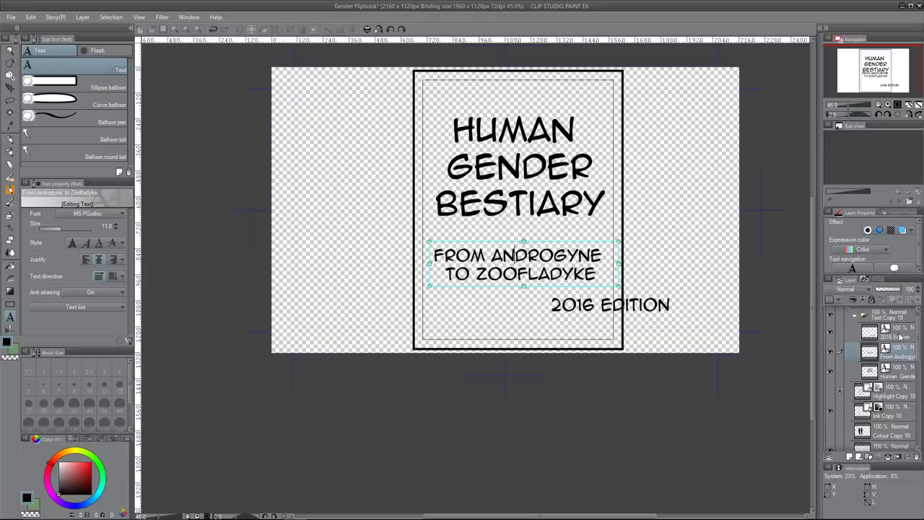
key(Escape)
click(642, 293)
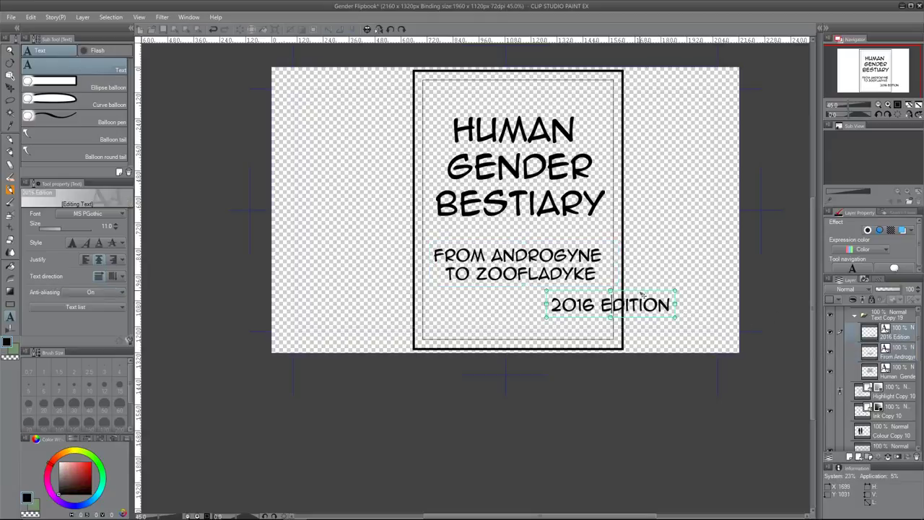
drag(642, 295, 553, 315)
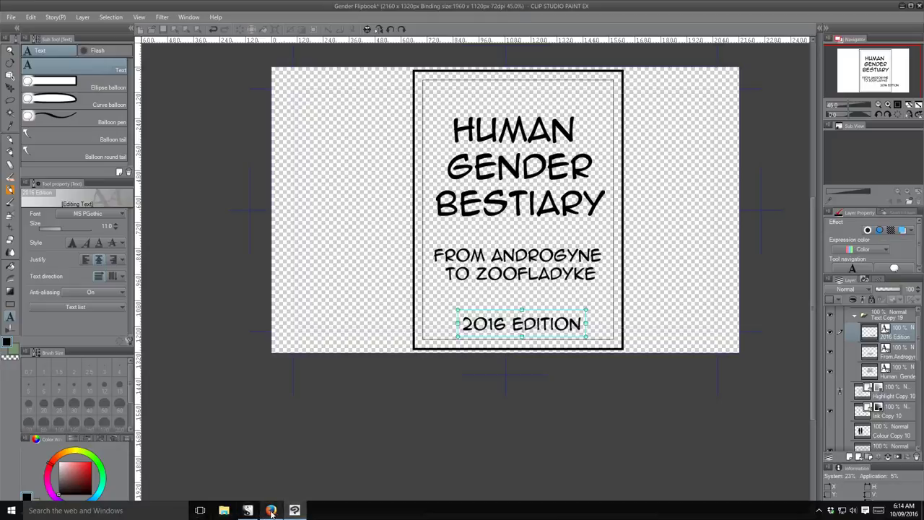
Step: Switch to Firefox and search Google for "zoofladyke"
click(271, 517)
triple_click(156, 81)
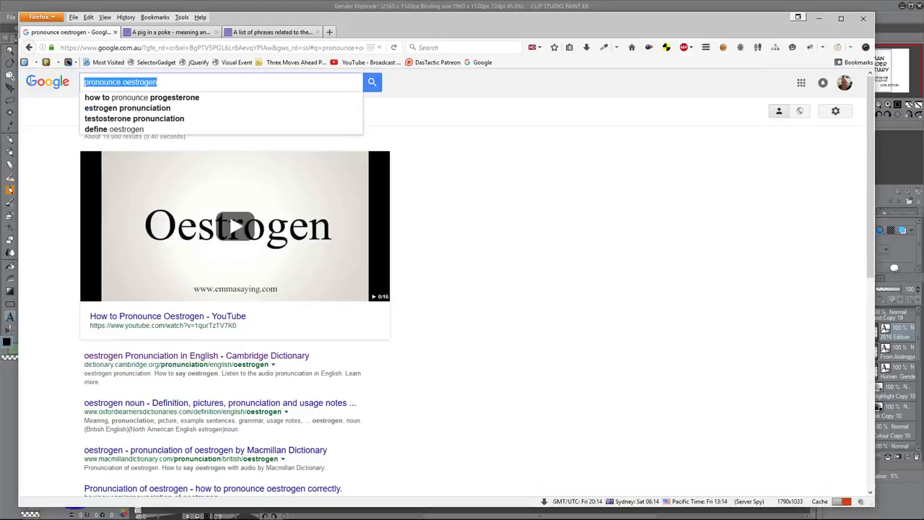
text(zoof)
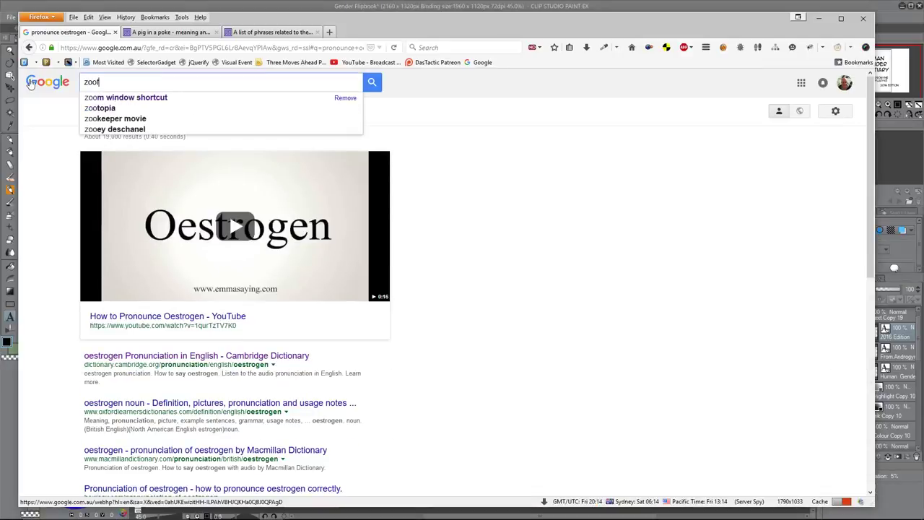
text(lady)
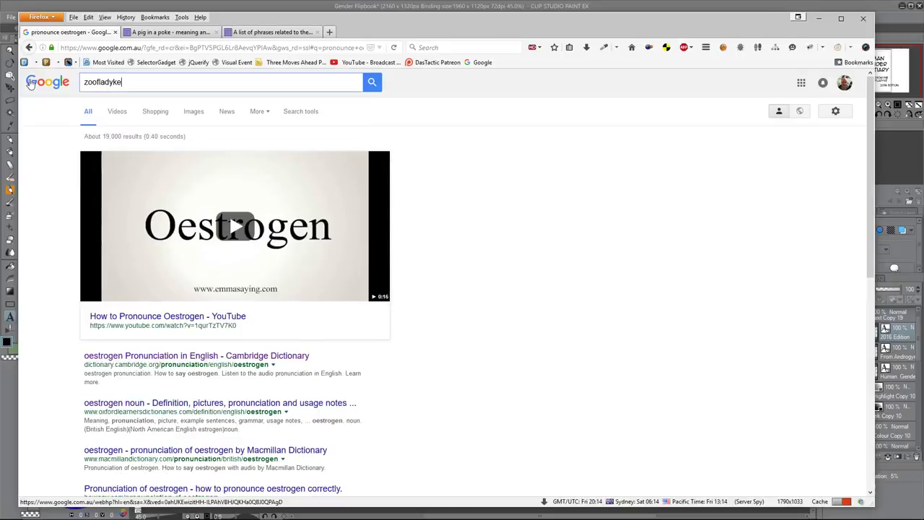
text(ke)
key(Return)
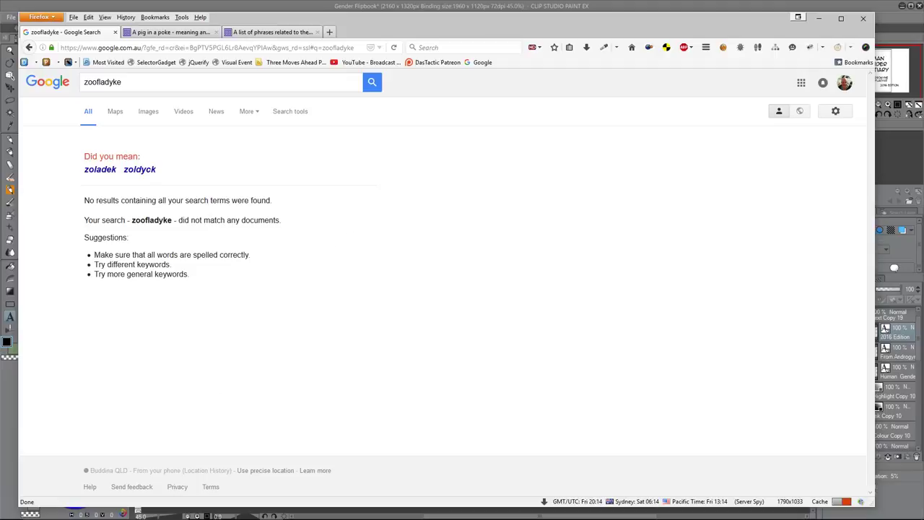
Step: Return to Clip Studio Paint and nudge the "2016 Edition" text slightly up and to the left within the frame
mouse_move(333, 518)
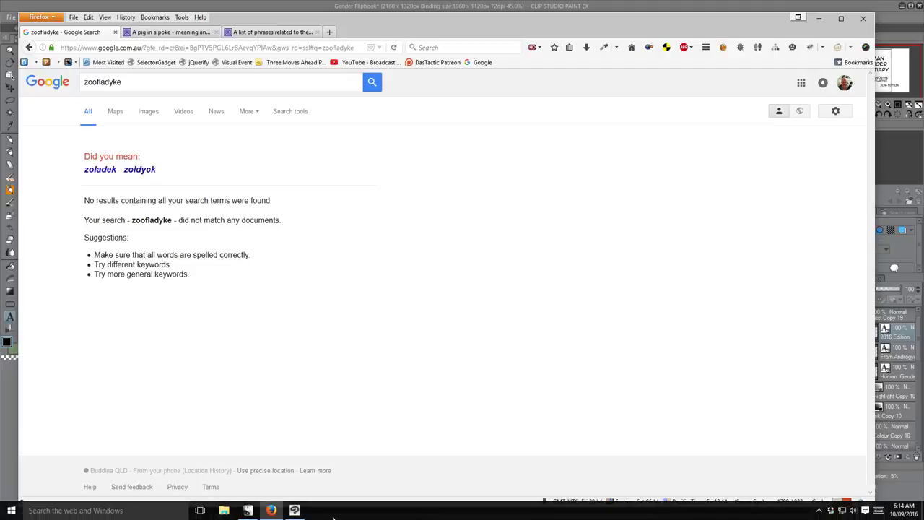
click(295, 510)
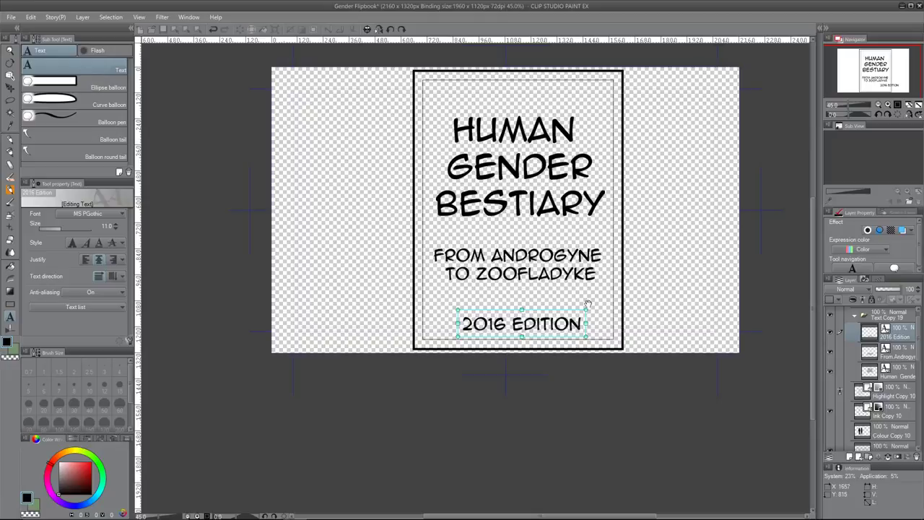
drag(556, 312, 553, 311)
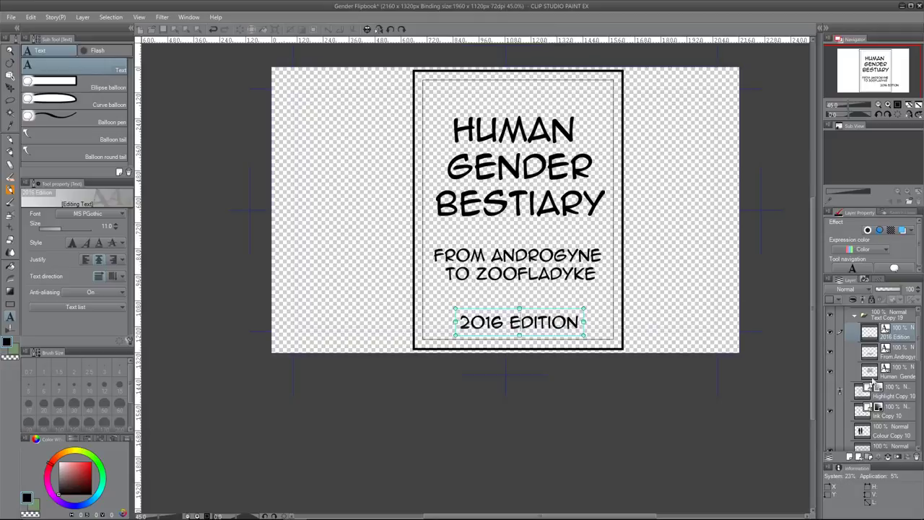
Step: On the Ink Copy 10 layer, auto-select the area outside the cover frame, expand it by 2 px and invert the selection
key(Escape)
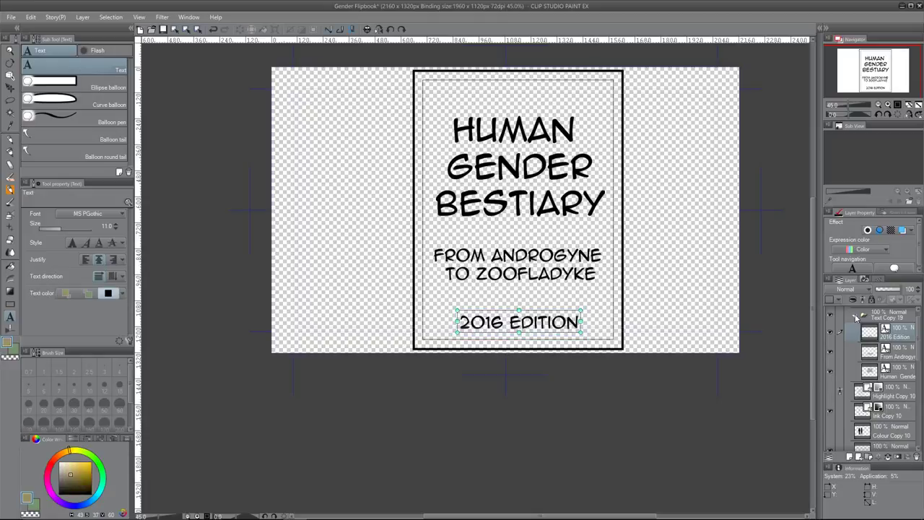
click(856, 318)
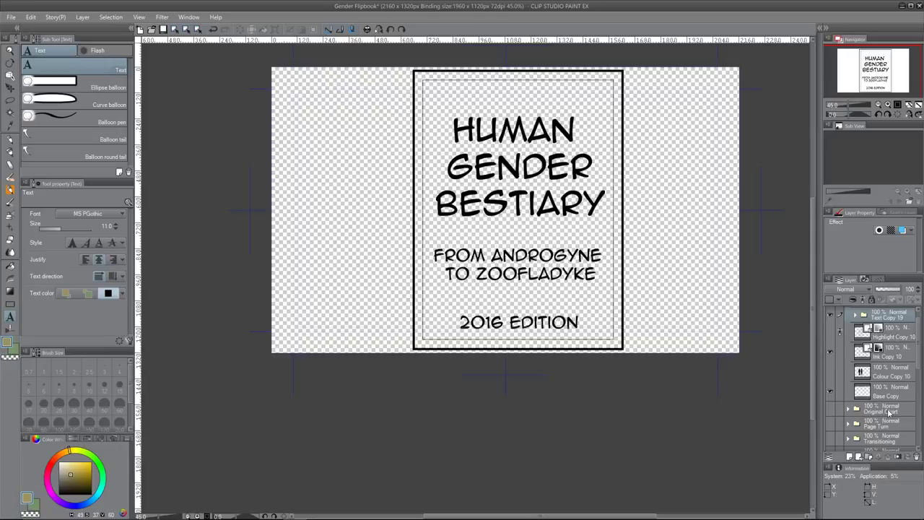
scroll(919, 346, up, 1)
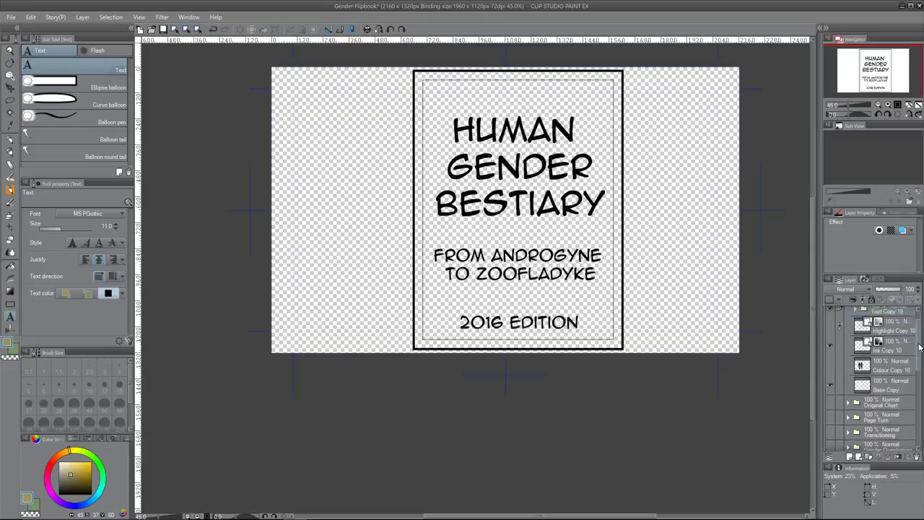
click(893, 361)
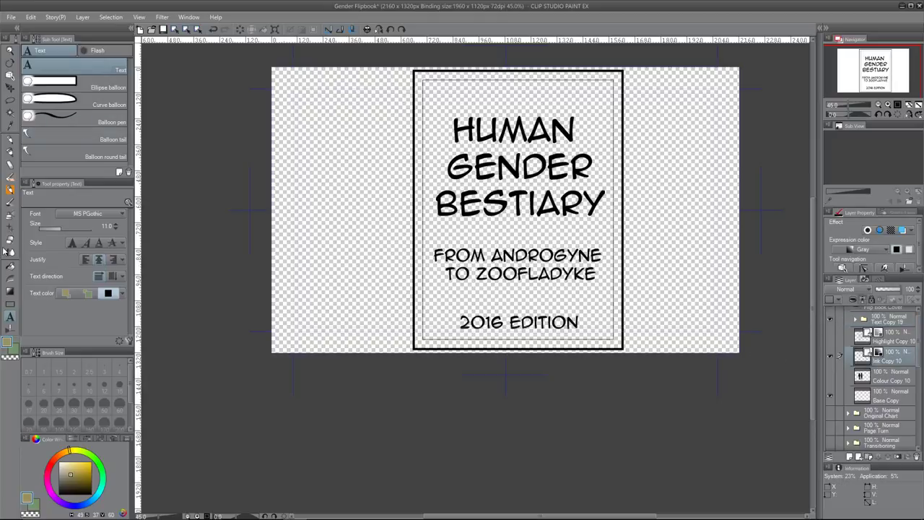
click(11, 114)
click(355, 200)
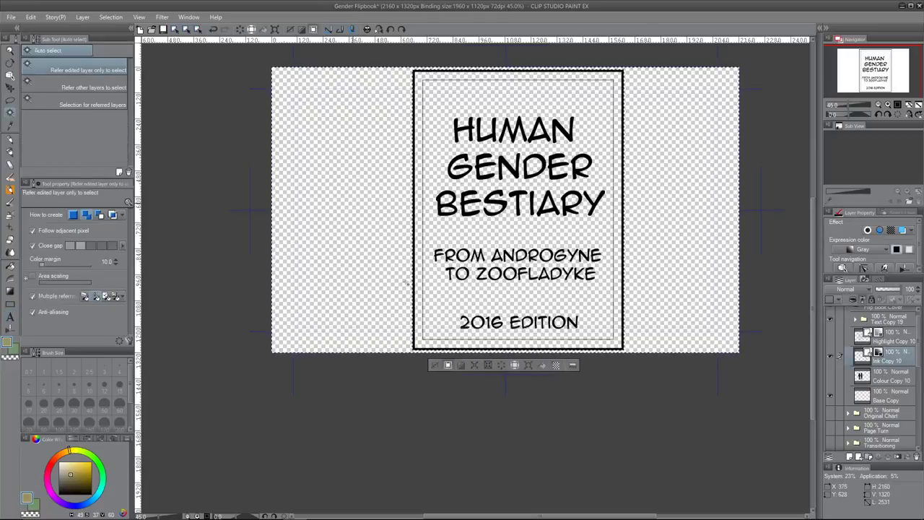
click(474, 364)
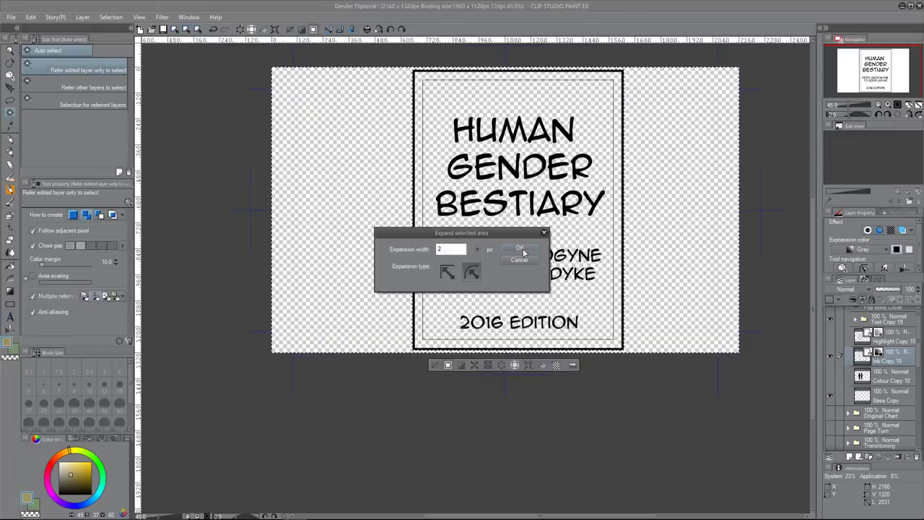
click(519, 249)
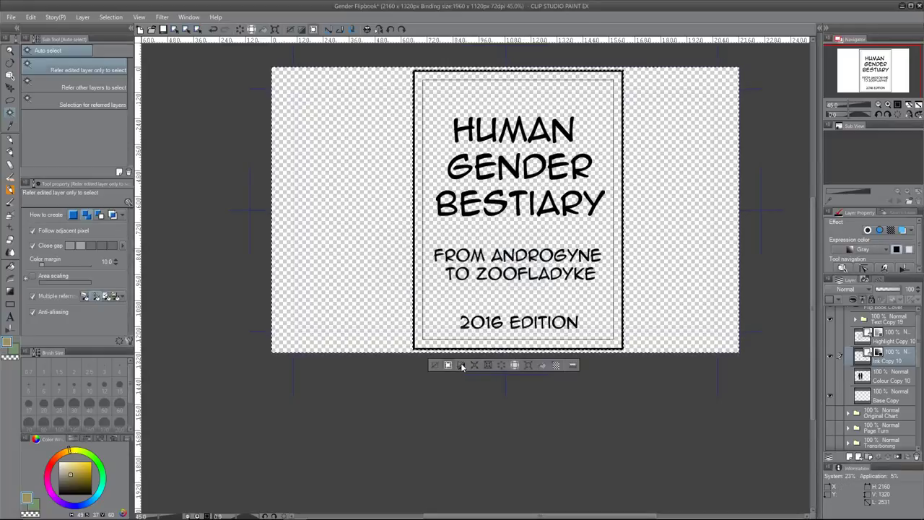
Step: Fill the selected cover shape on the Base Copy layer with bright orange-red (H 16, S 100, V 100)
click(889, 397)
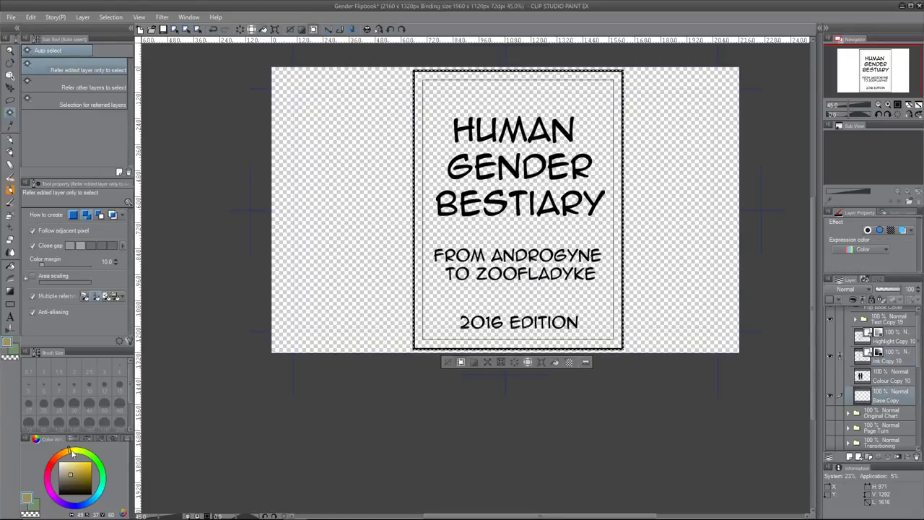
drag(68, 453, 57, 459)
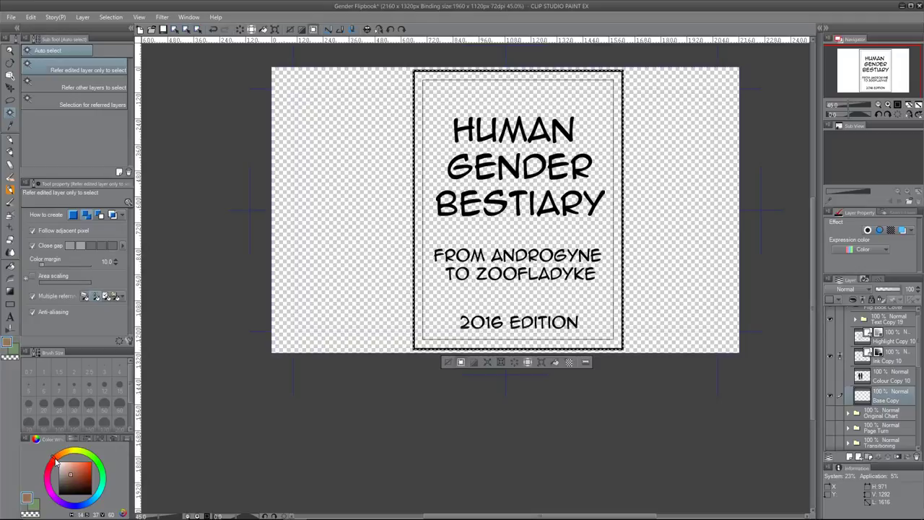
click(90, 462)
click(31, 16)
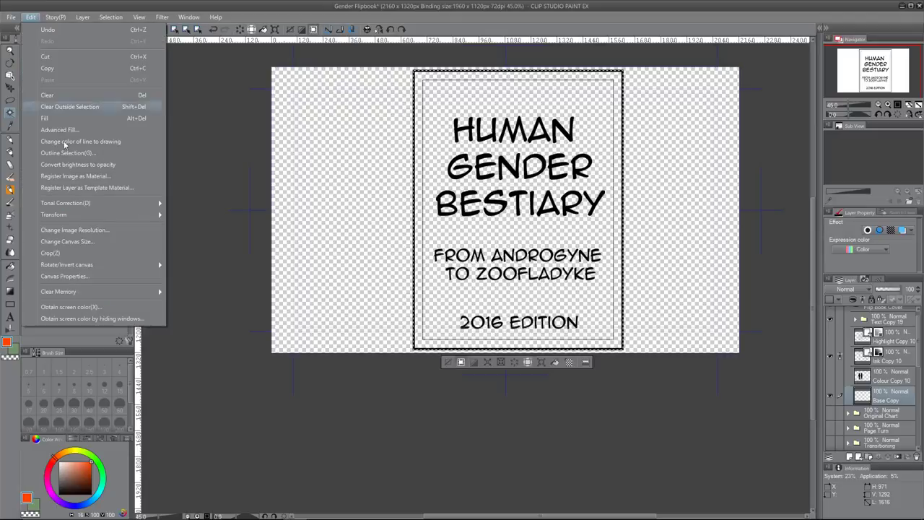
click(46, 119)
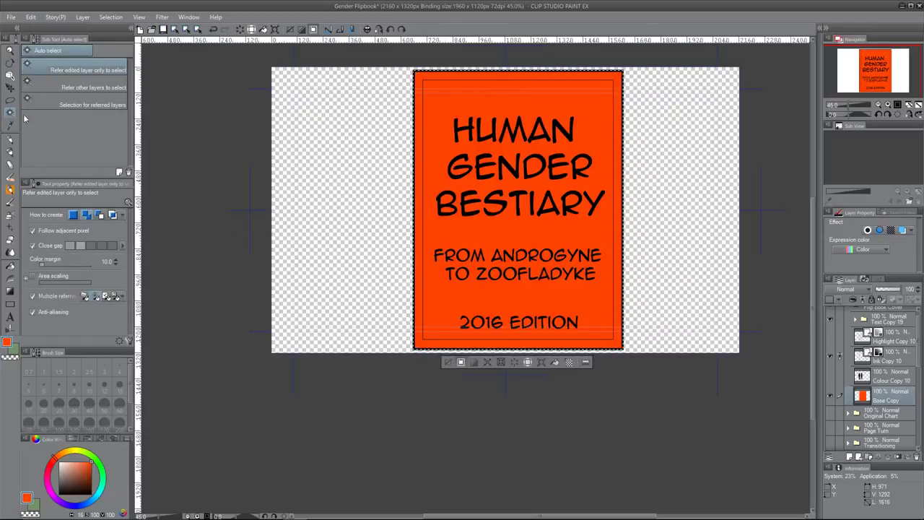
Step: Select the area inside the cover's thin inner frame, expand it by 2 px and fill it with darker red (H 6, S 100, V 82)
click(437, 124)
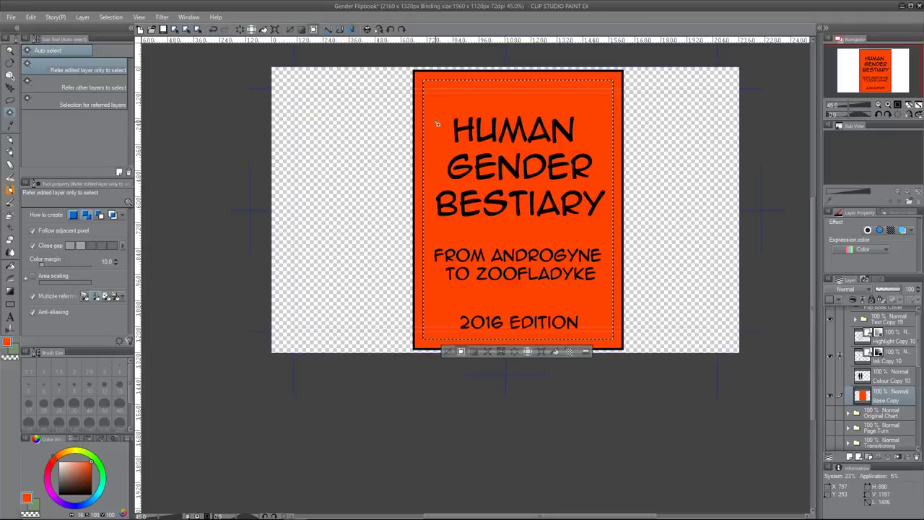
click(487, 351)
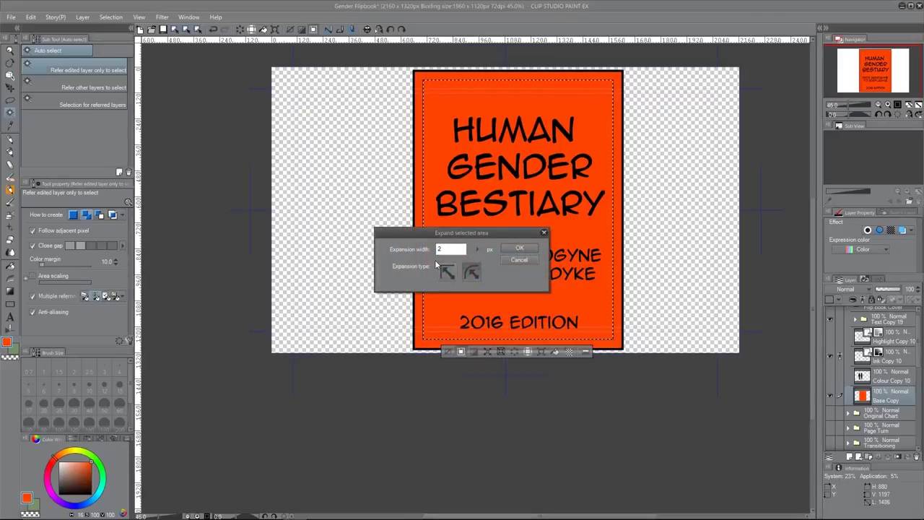
click(535, 247)
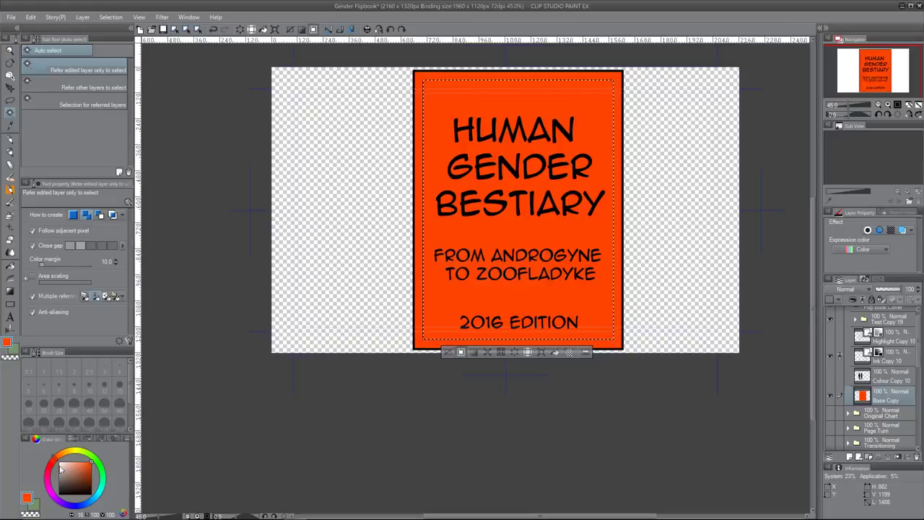
click(53, 463)
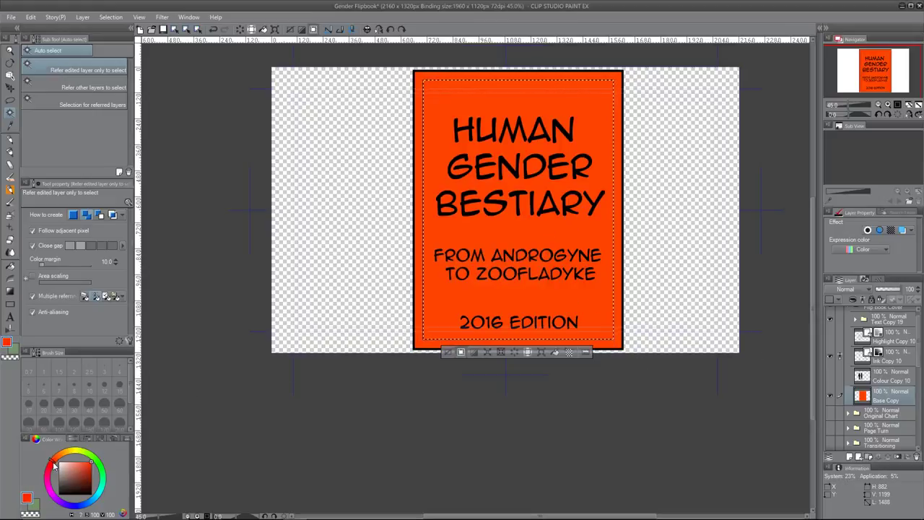
click(53, 465)
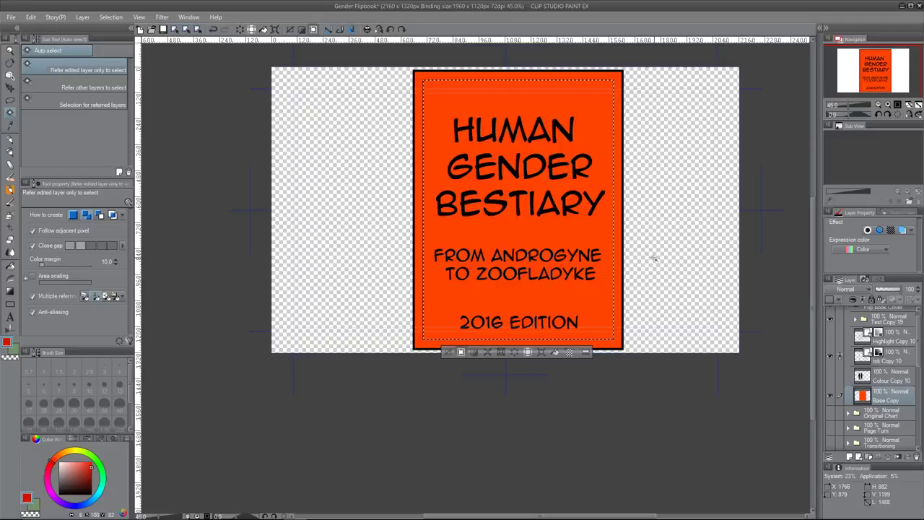
click(31, 16)
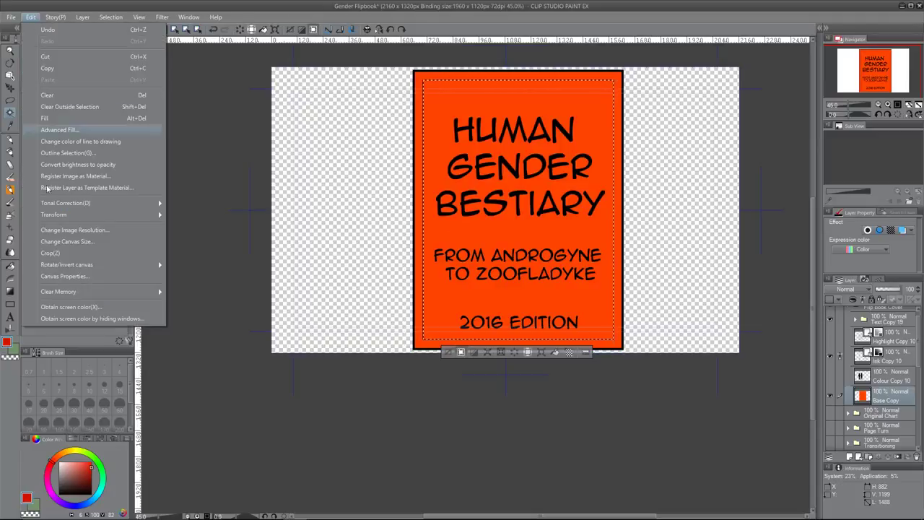
click(58, 119)
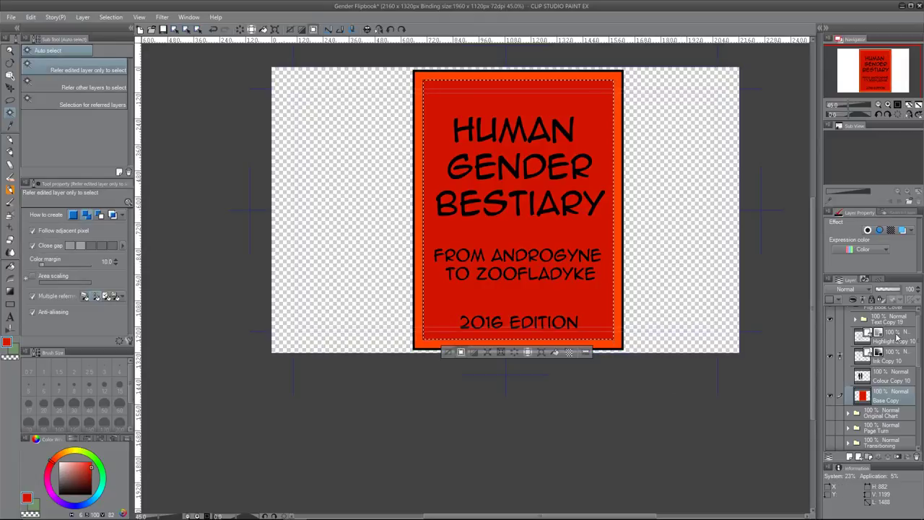
Step: Clear the selection and recolour the whole "Human Gender Bestiary" title text white
click(856, 319)
click(892, 342)
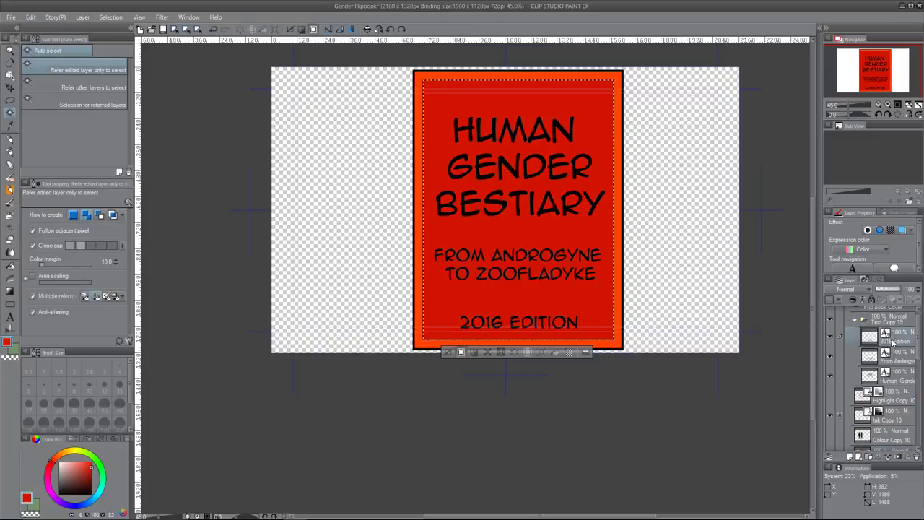
key(ctrl+d)
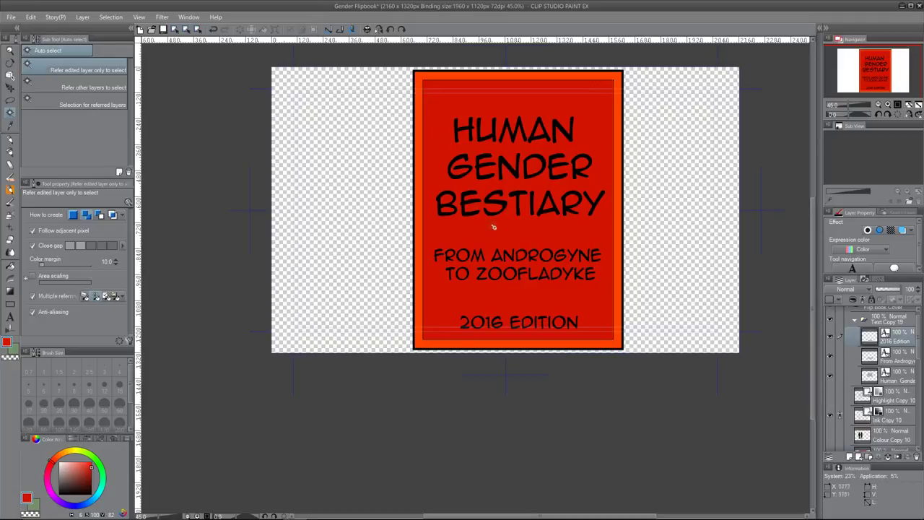
click(10, 316)
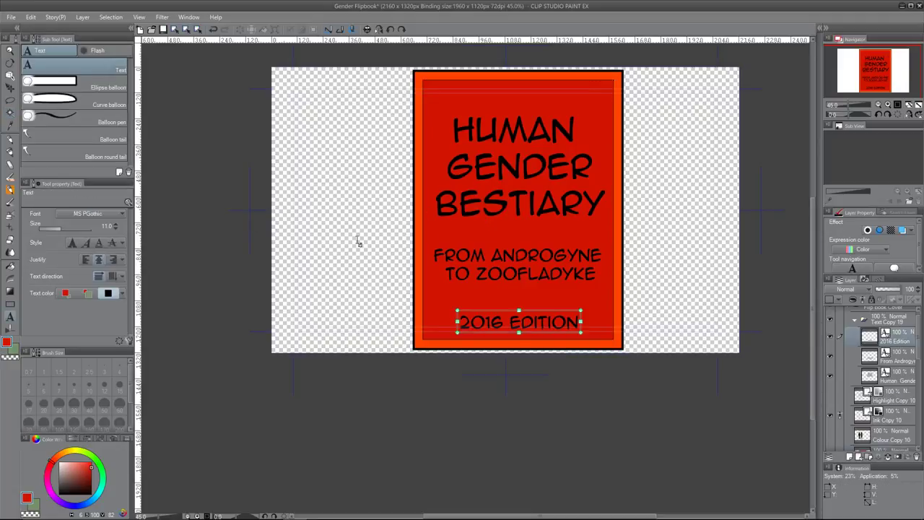
click(492, 221)
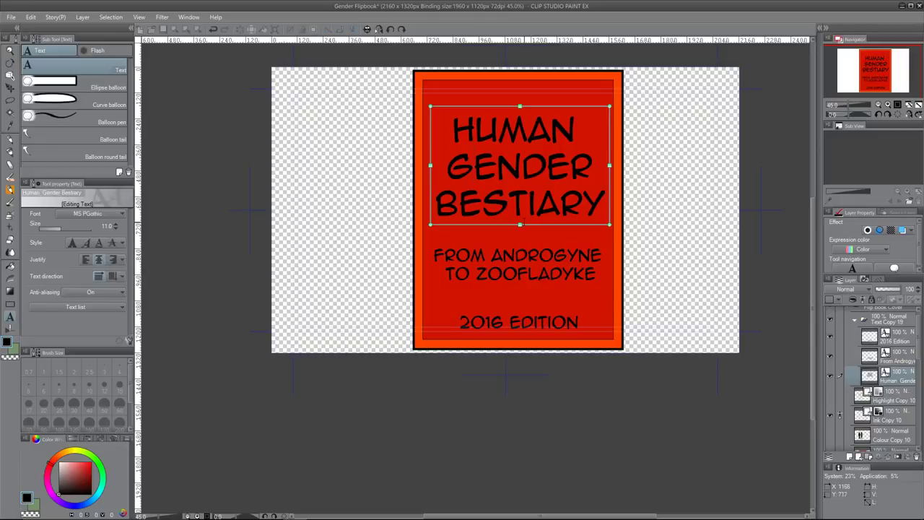
key(ctrl+a)
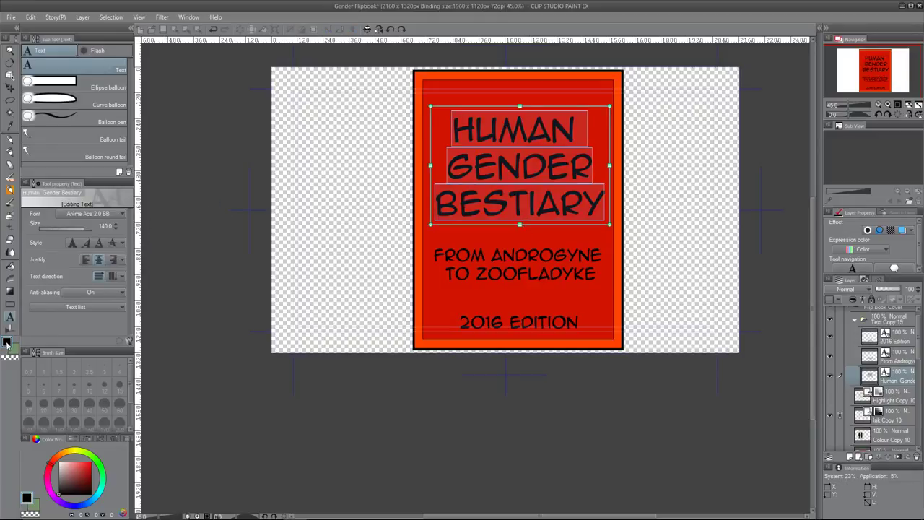
click(62, 465)
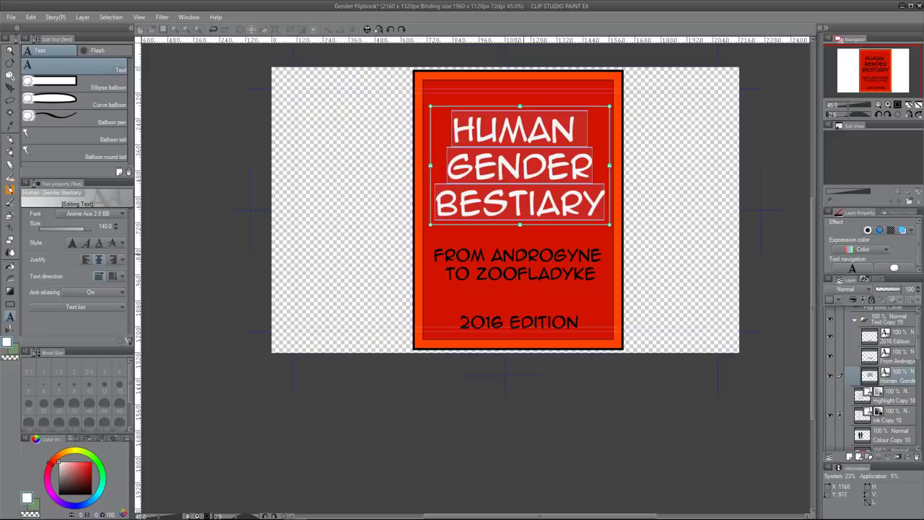
Step: Recolour the "From Androgyne to Zoofladyke" subtitle and the "2016 Edition" line white, and end text editing
click(524, 256)
key(ctrl+a)
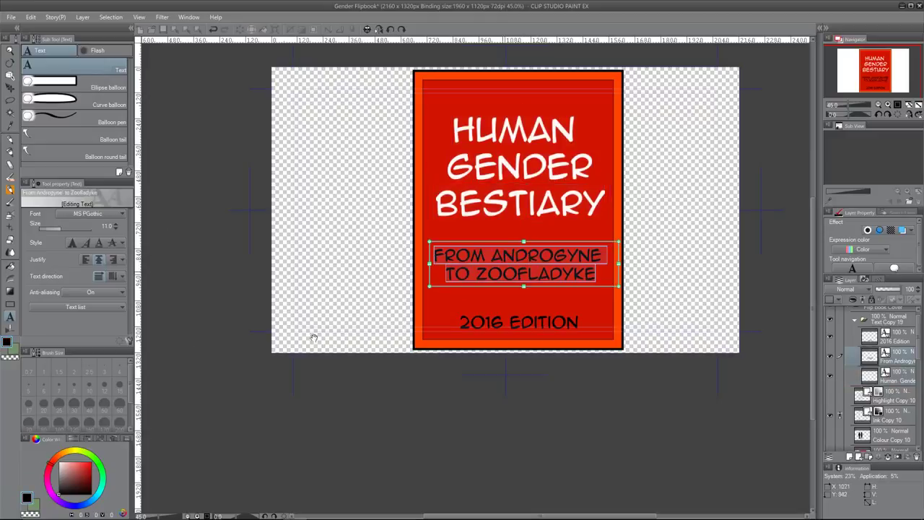
click(54, 465)
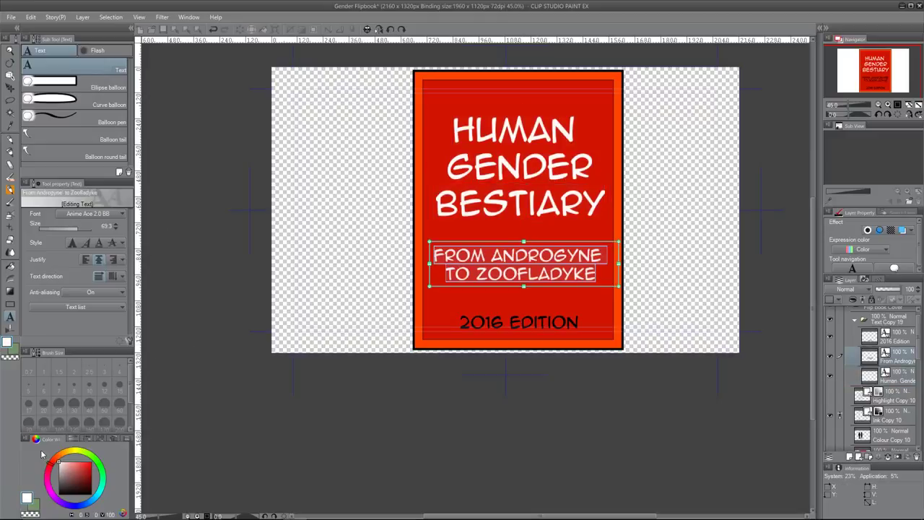
click(518, 322)
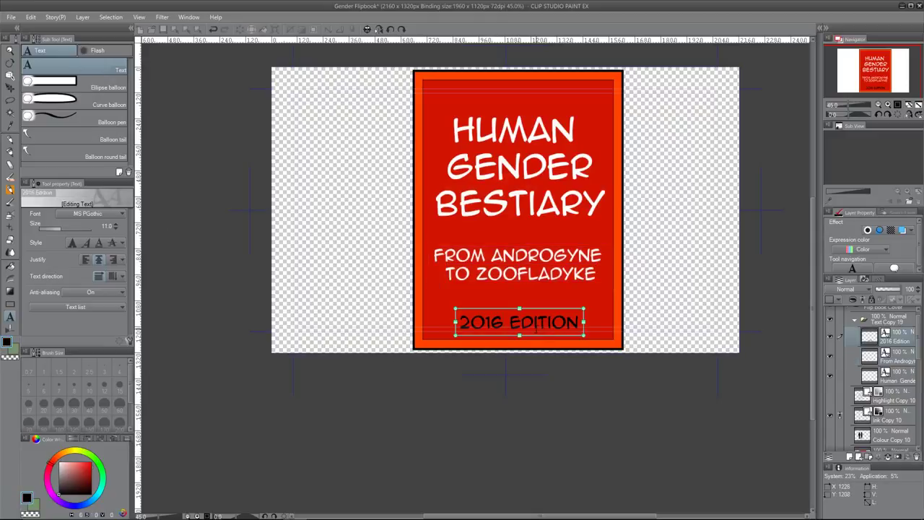
key(ctrl+a)
click(52, 462)
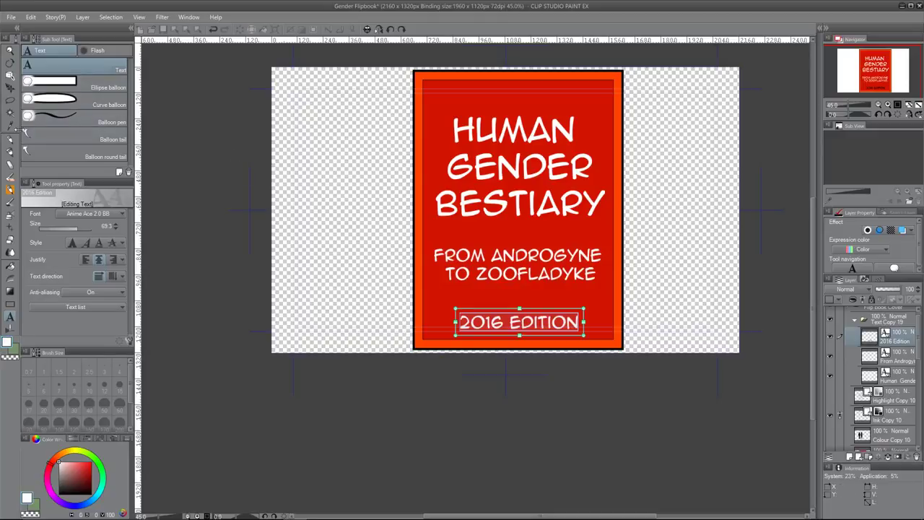
click(11, 87)
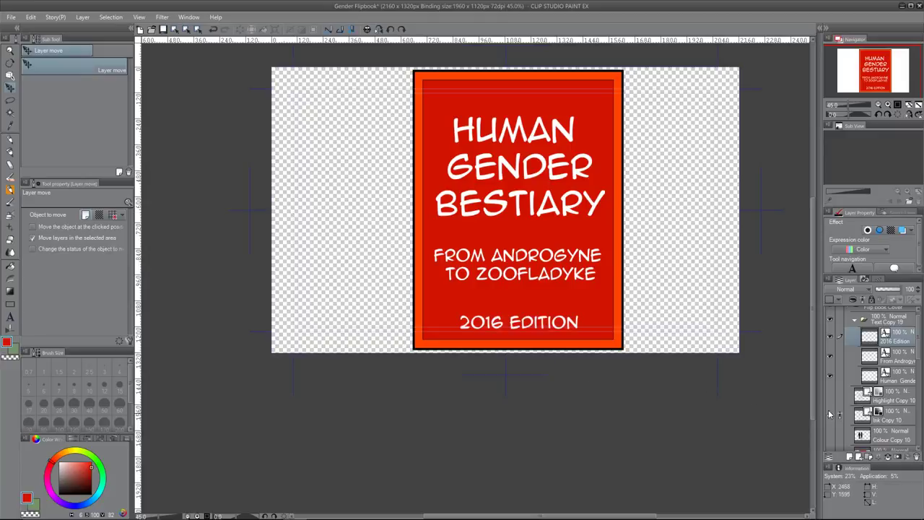
Step: Collapse the Text Copy 19 folder and make the Background folder visible behind the cover
scroll(919, 361, down, 3)
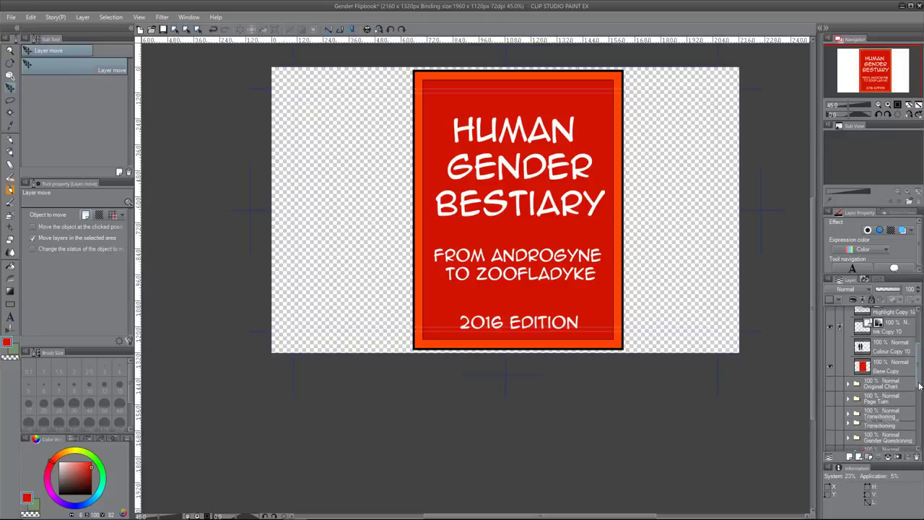
scroll(920, 377, up, 4)
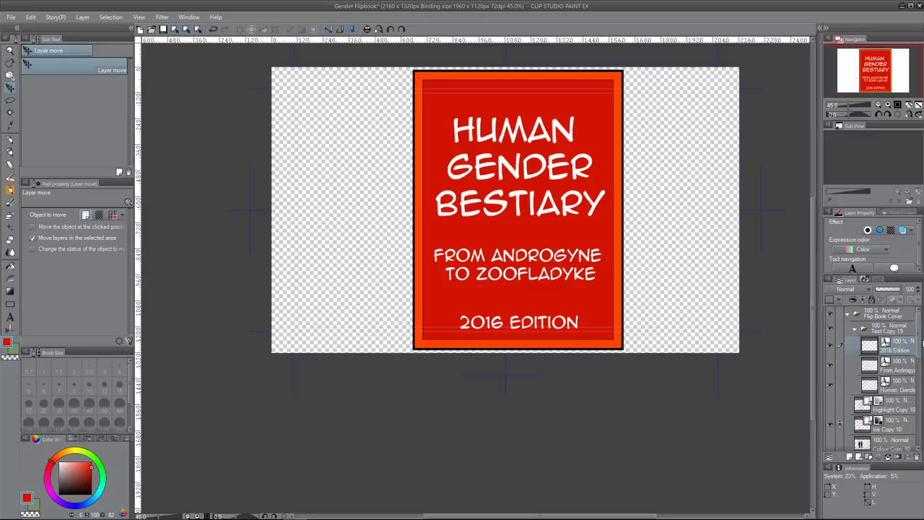
click(855, 330)
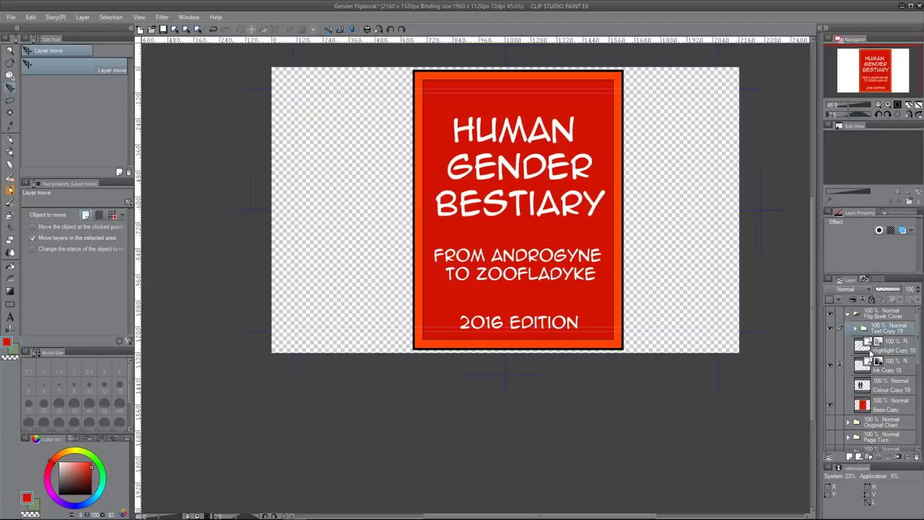
scroll(890, 365, down, 2)
scroll(892, 374, down, 4)
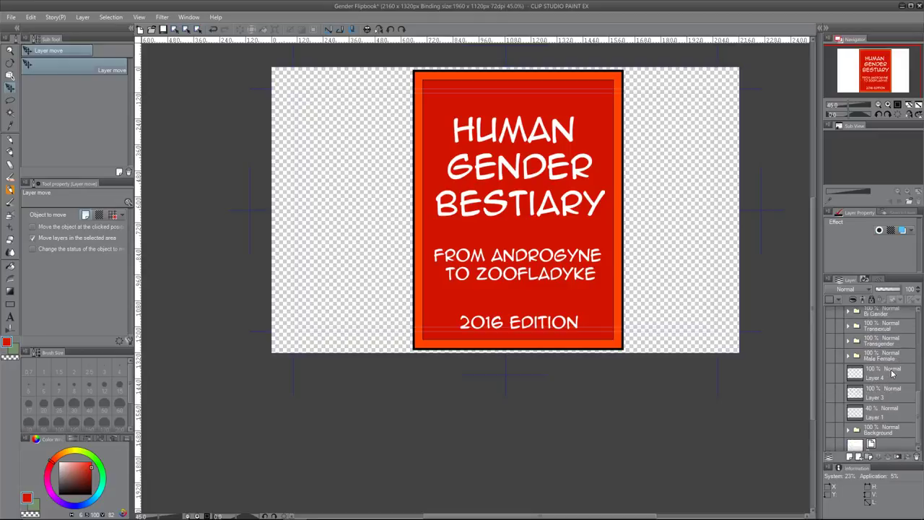
scroll(892, 375, down, 2)
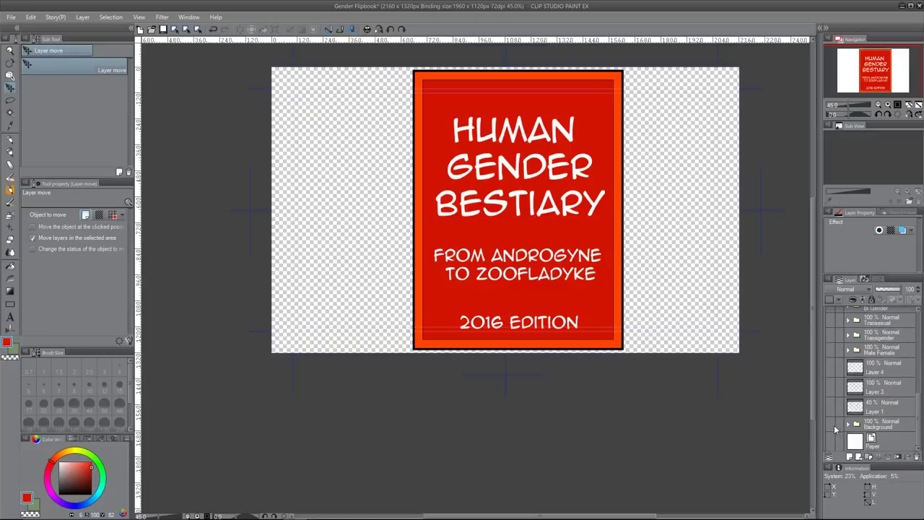
click(830, 425)
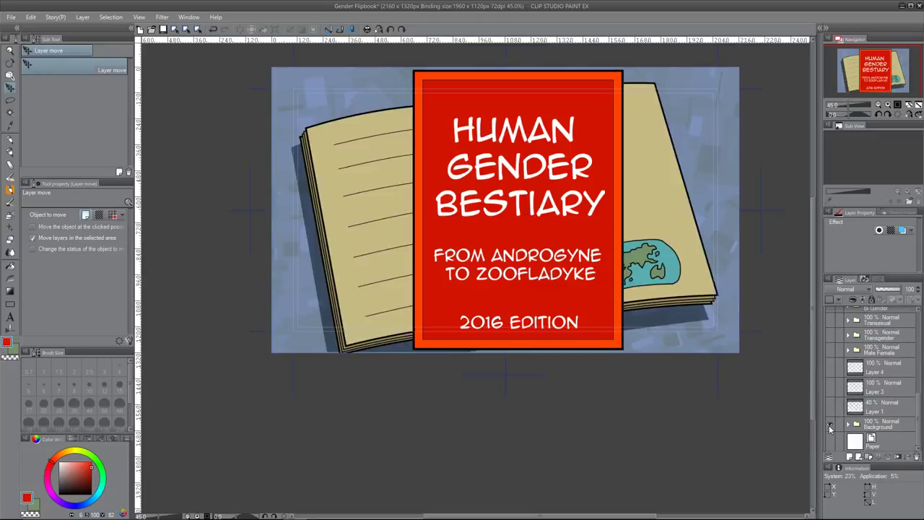
Step: Expand the Background folder's layers and hide the Flip Book Cover folder so the open book is unobstructed
click(849, 425)
scroll(893, 413, down, 2)
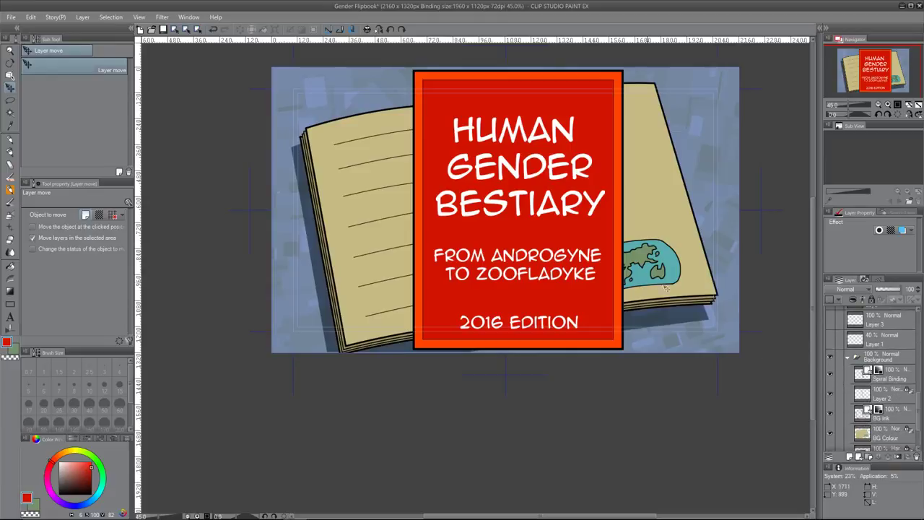
scroll(867, 348, up, 5)
scroll(867, 348, up, 3)
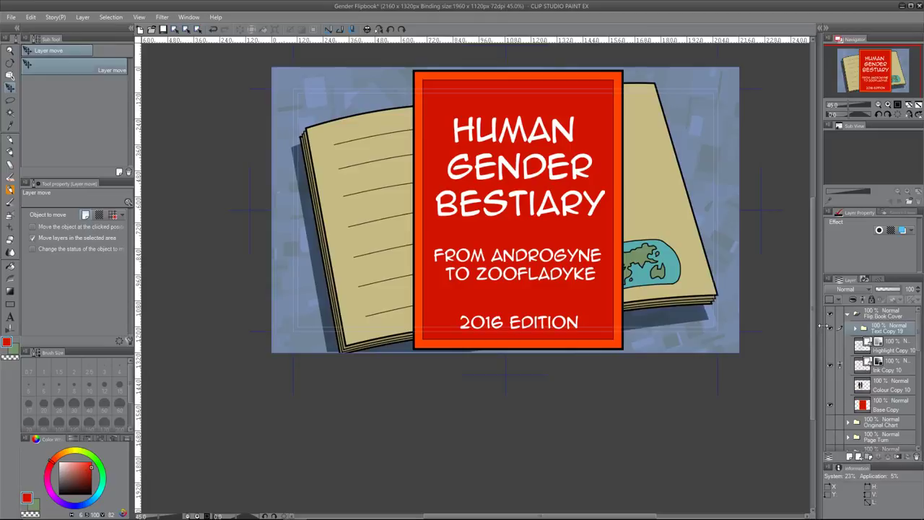
click(830, 316)
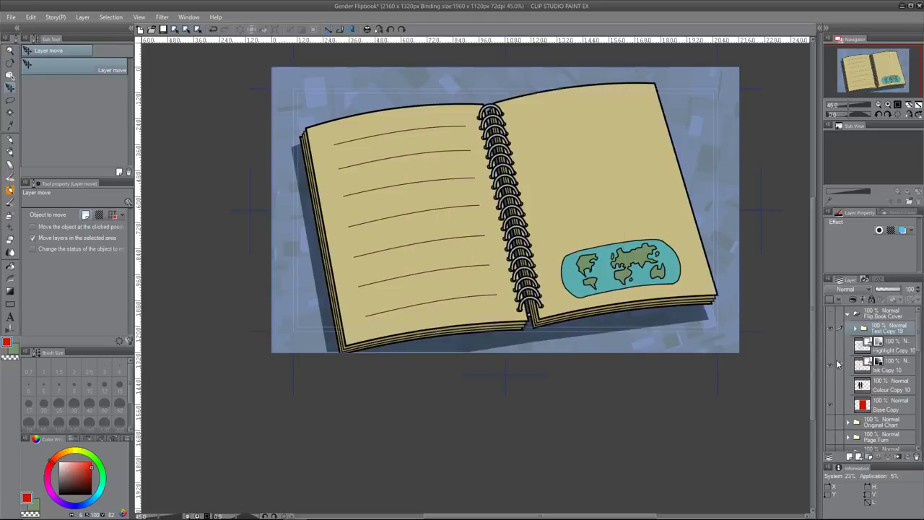
Step: Copy the Spiral Binding and Layer 2 layers from the Background folder and paste them above Highlight Copy 10 in the Flip Book Cover folder
scroll(840, 364, down, 10)
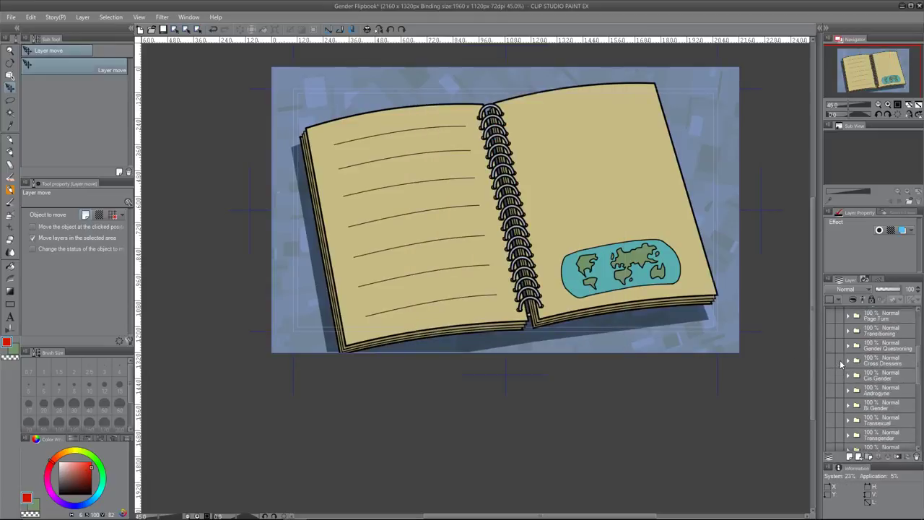
scroll(841, 365, down, 2)
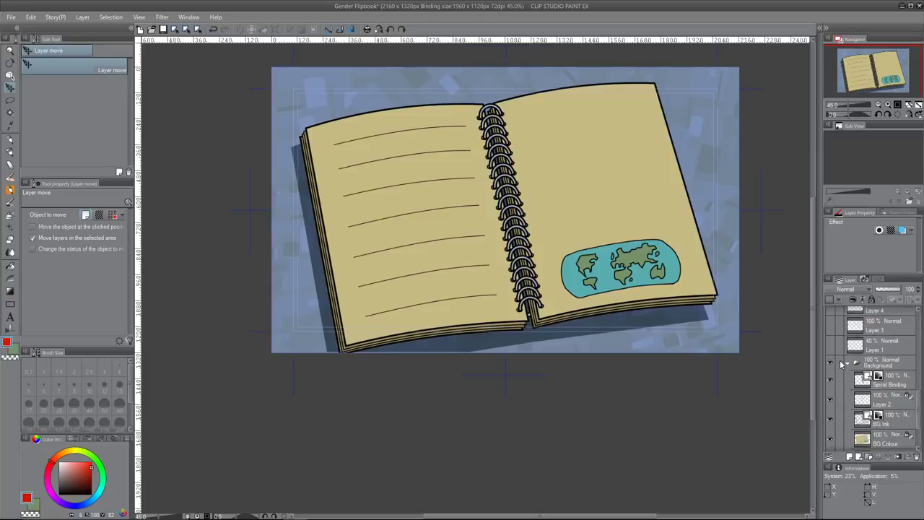
scroll(840, 365, down, 3)
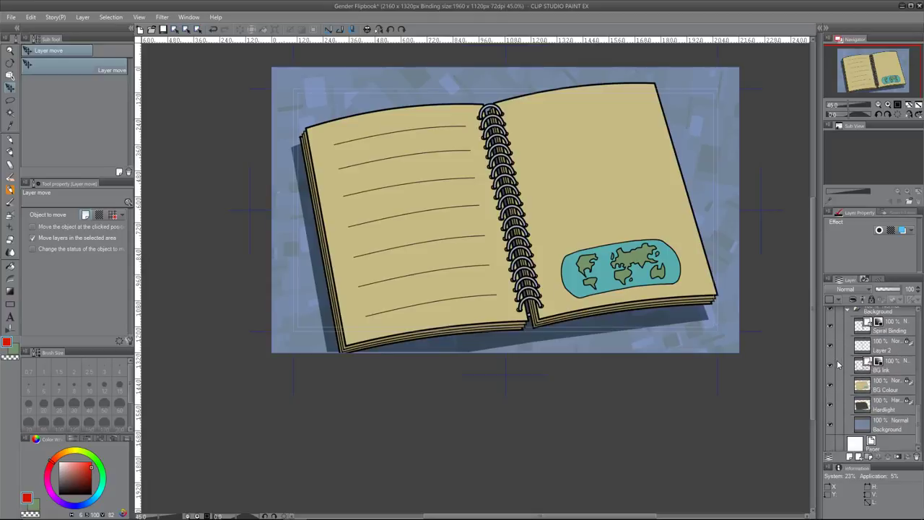
scroll(886, 398, down, 1)
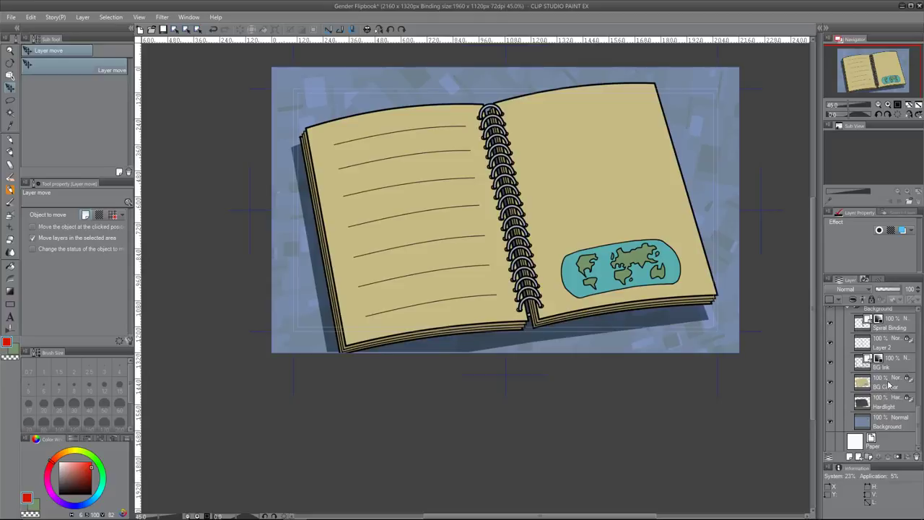
scroll(887, 379, up, 2)
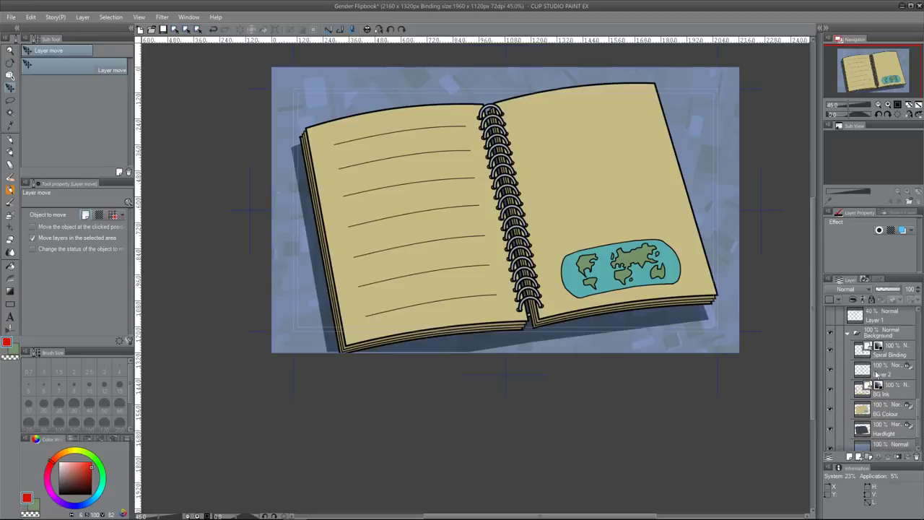
click(829, 351)
click(830, 351)
click(899, 352)
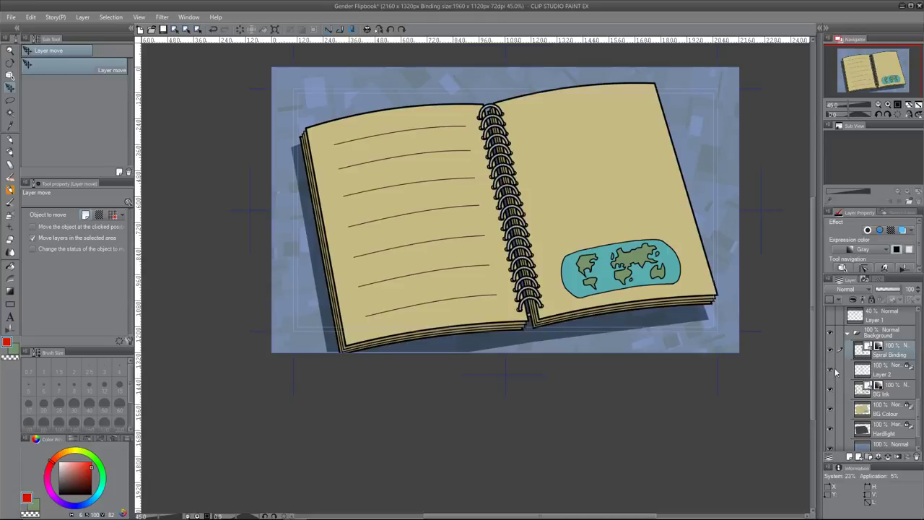
ctrl+click(891, 374)
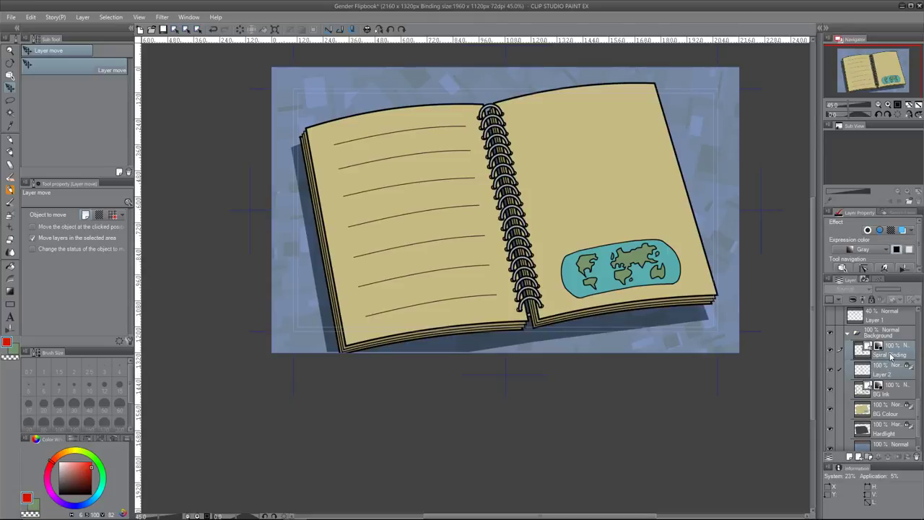
scroll(891, 355, up, 5)
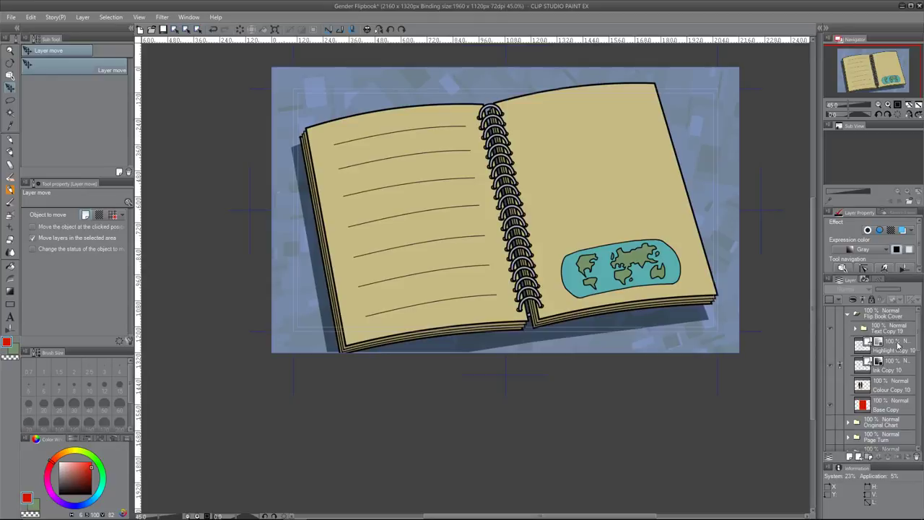
click(890, 348)
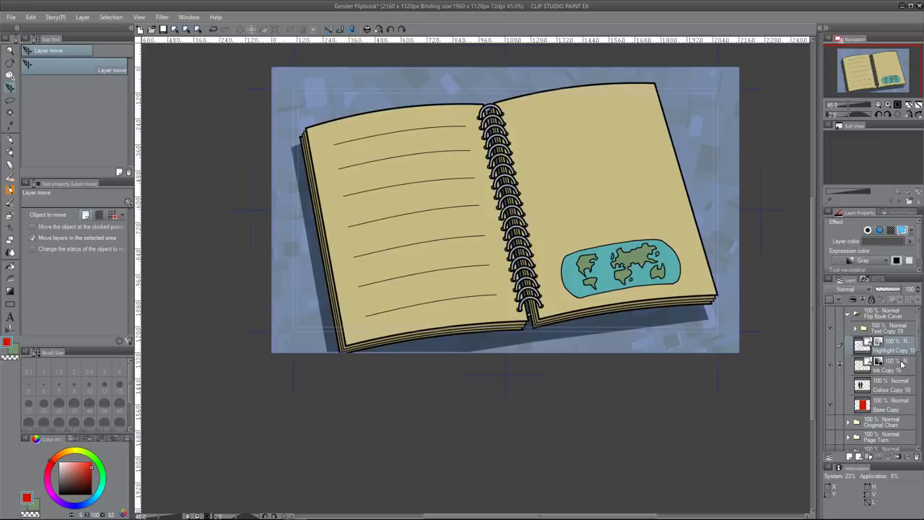
key(ctrl+v)
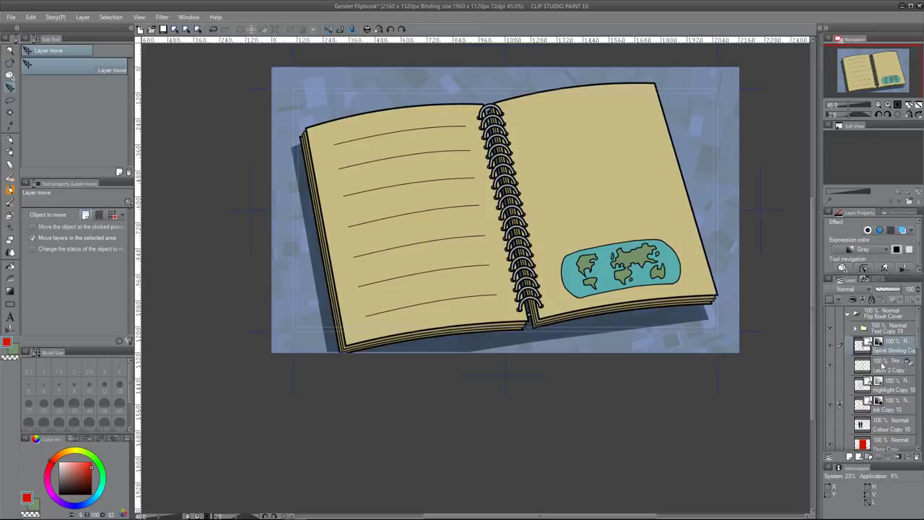
Step: Make the Flip Book Cover folder visible again, and collapse and hide the Background folder
click(831, 315)
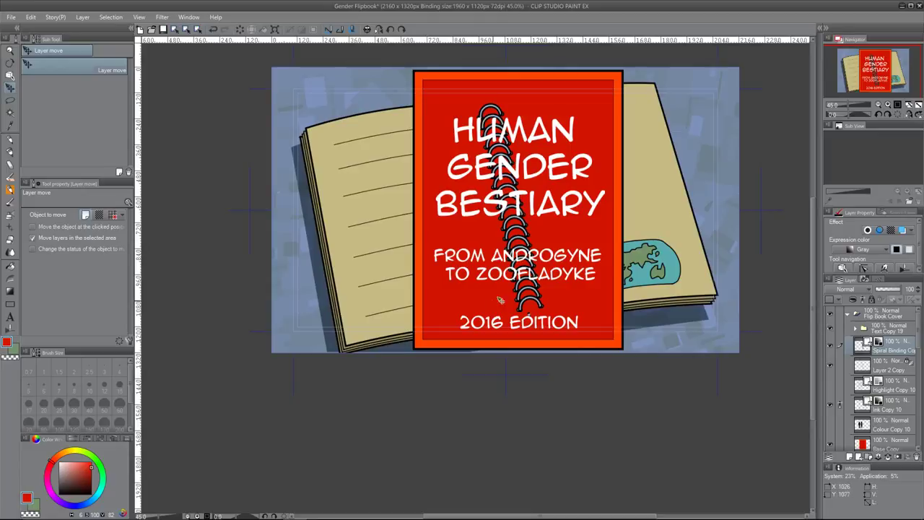
click(890, 369)
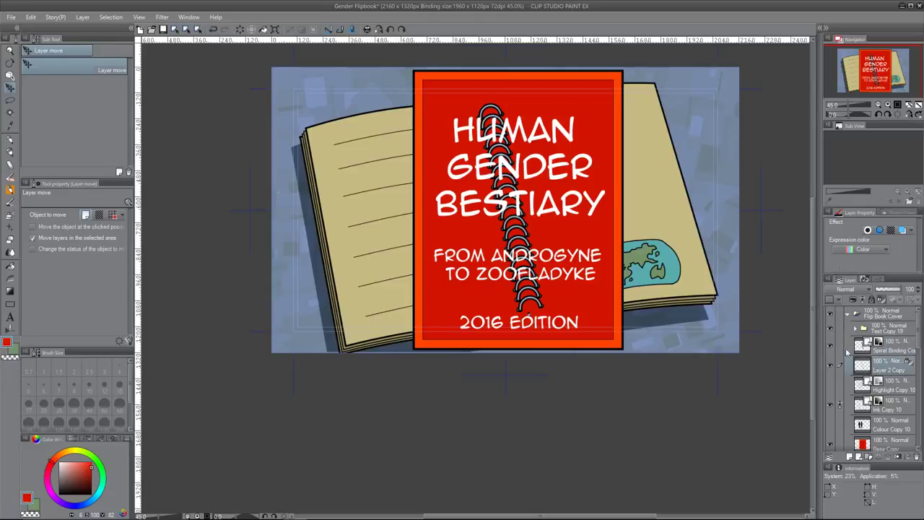
scroll(876, 383, down, 10)
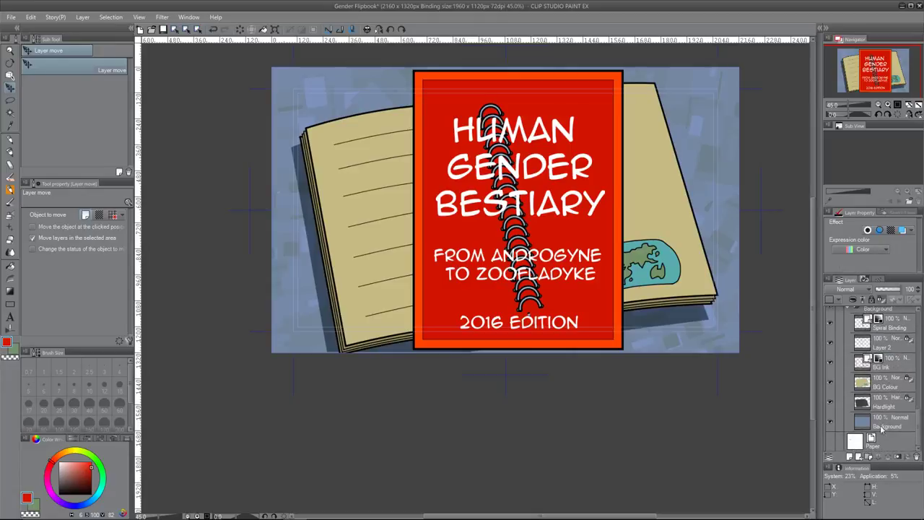
scroll(853, 419, up, 3)
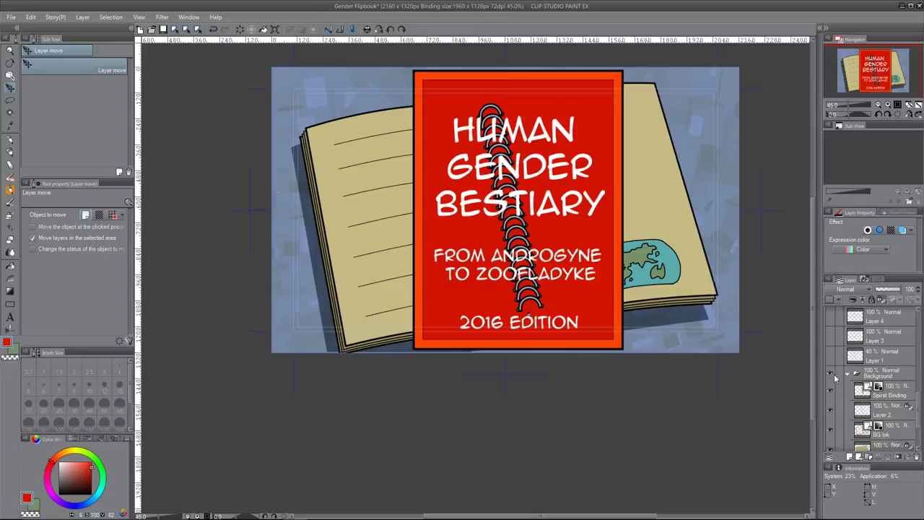
click(850, 375)
click(830, 425)
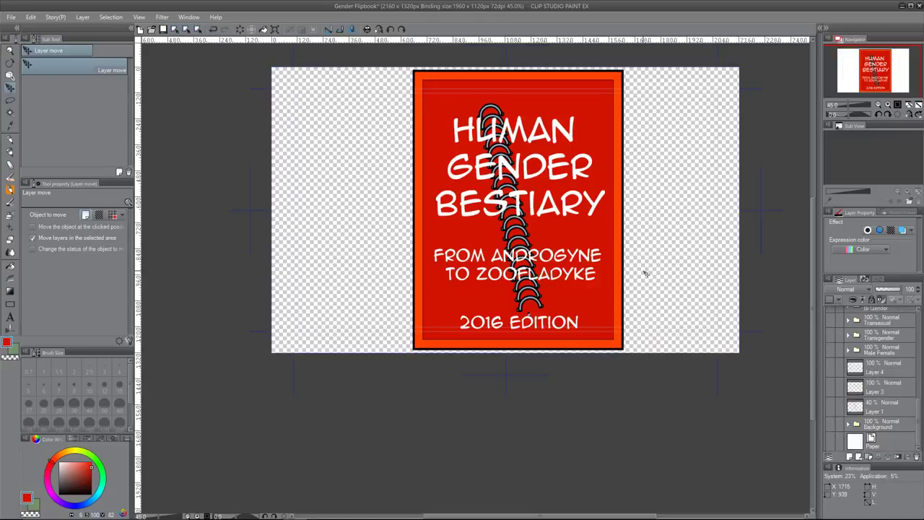
Step: Select the Spiral Binding and Layer 2 copies together and move them onto the cover's left edge
scroll(646, 273, up, 2)
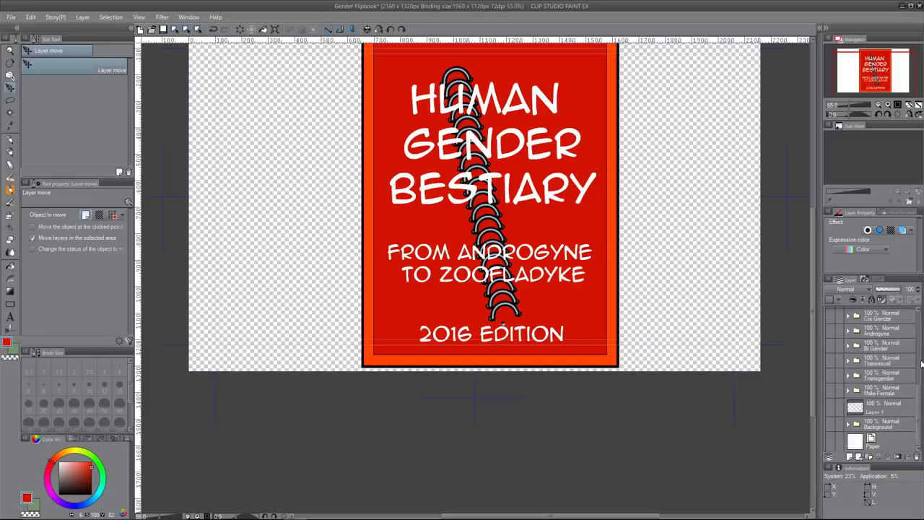
scroll(921, 365, up, 5)
click(895, 350)
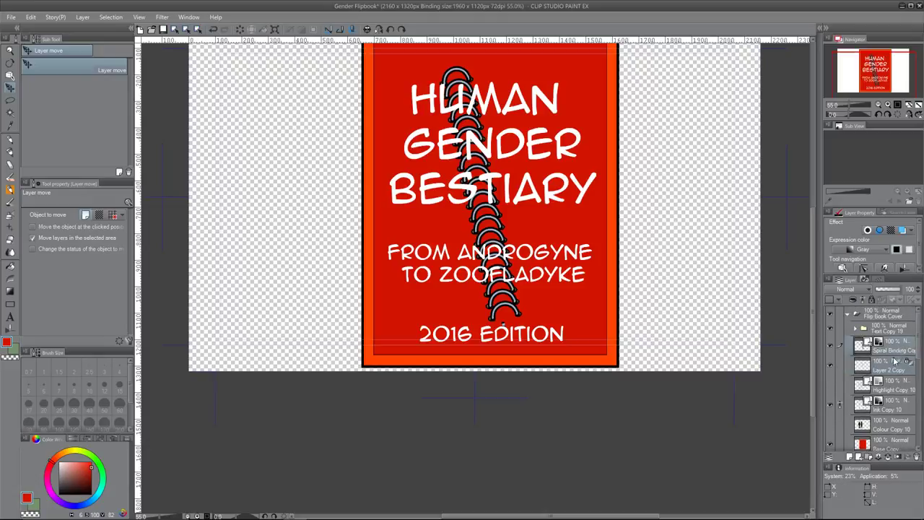
ctrl+click(894, 362)
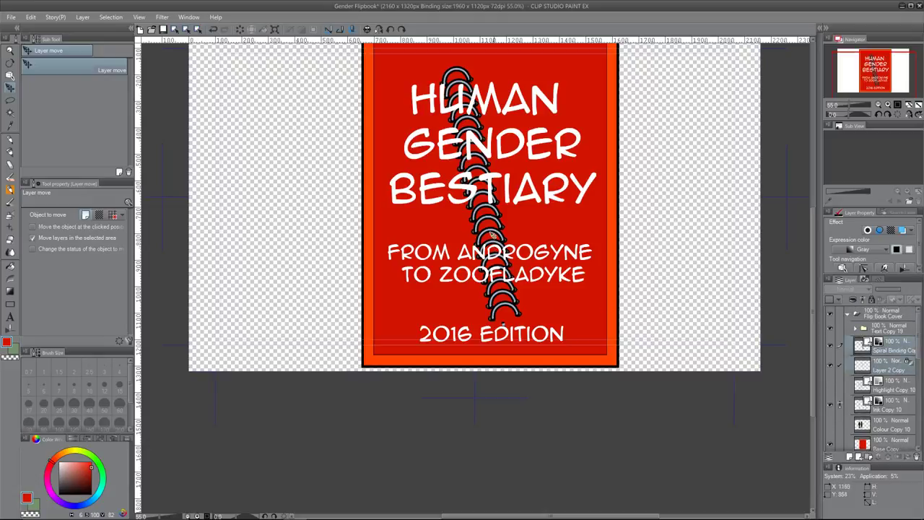
drag(492, 235, 370, 231)
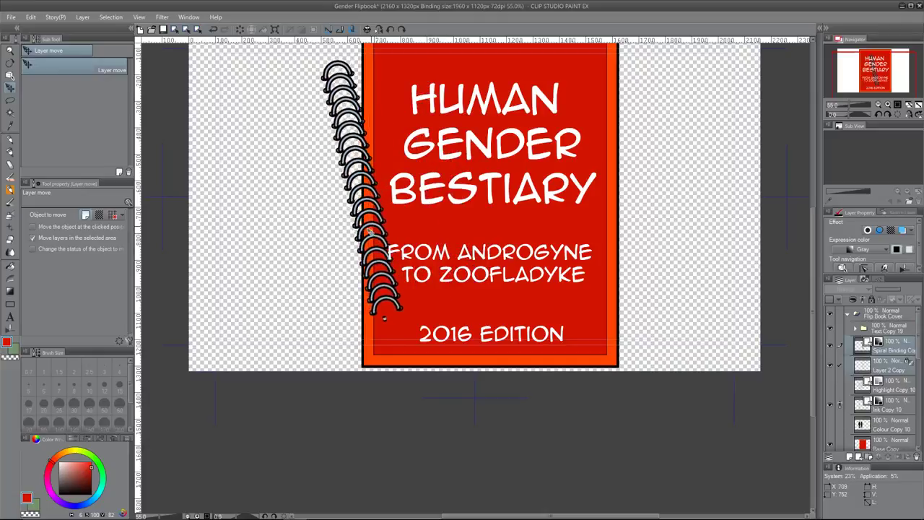
Step: Rotate the copied spiral binding 11° until upright and place its top ring at the cover's upper-left corner
key(ctrl+t)
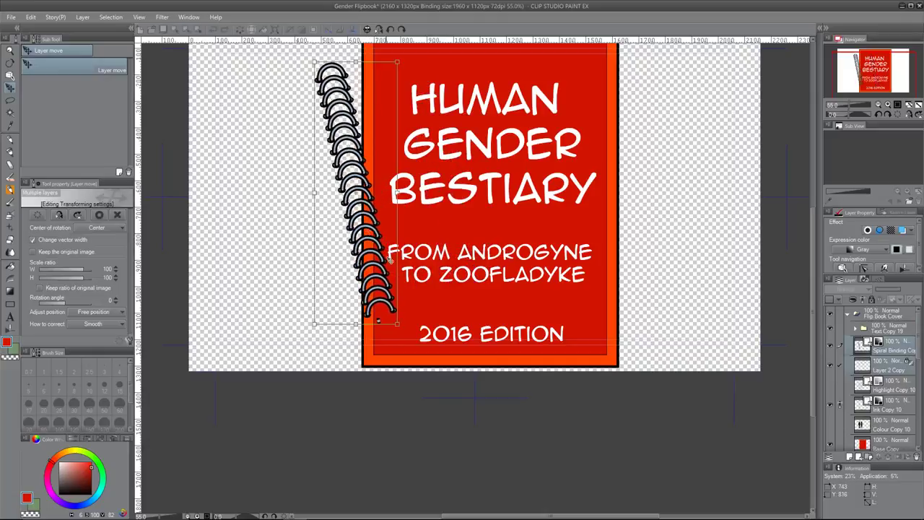
drag(391, 334, 374, 343)
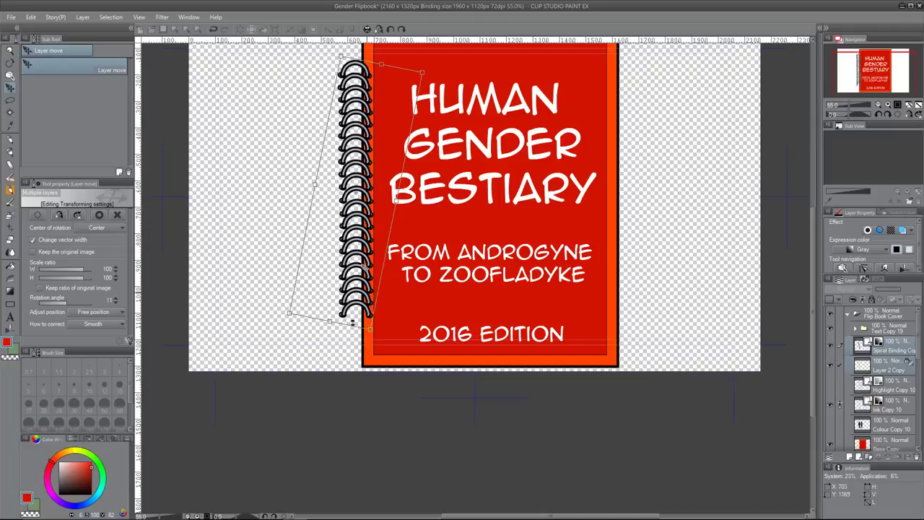
drag(360, 257, 365, 247)
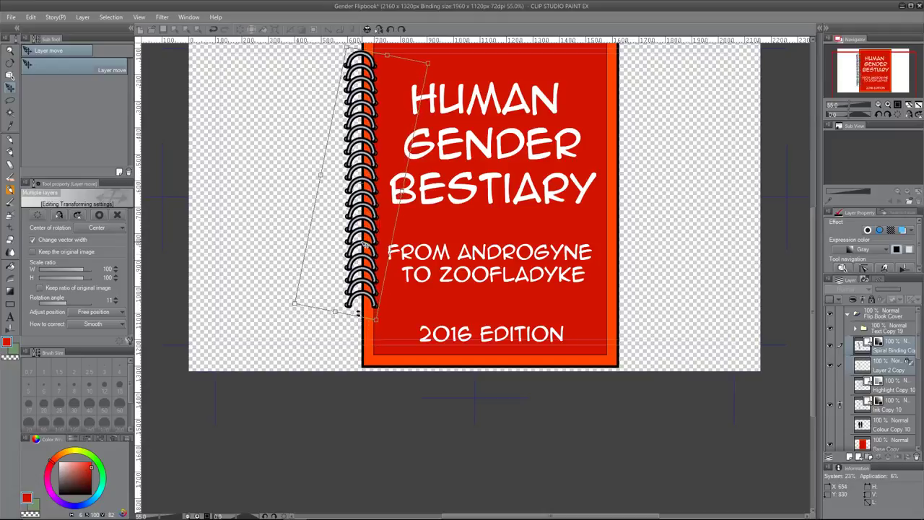
scroll(375, 303, down, 4)
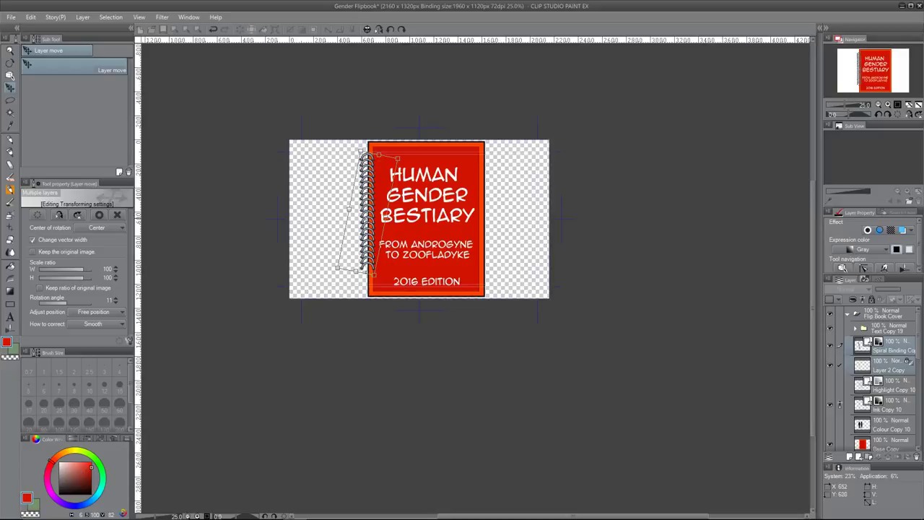
drag(368, 214, 376, 201)
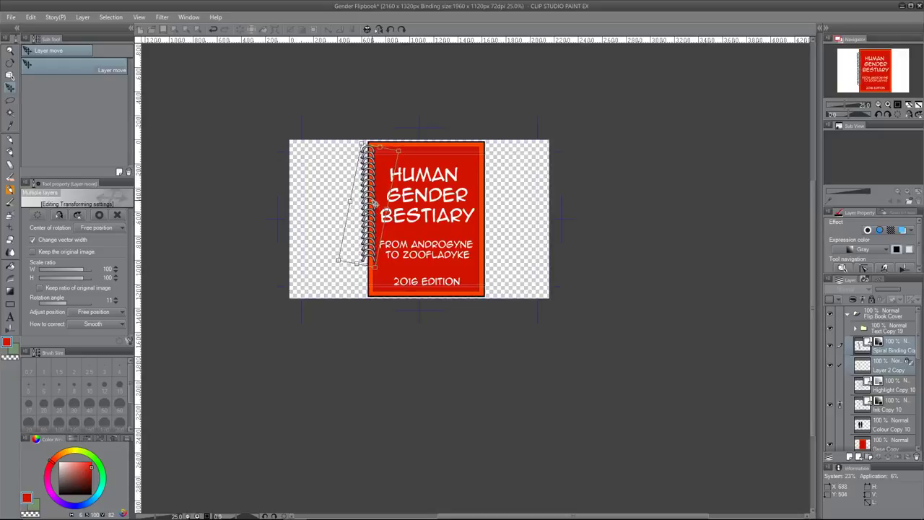
Step: Scale the spiral binding to 116% width and 126% height along the cover's left edge, set its rotation to 10°, and apply the transformation
drag(334, 271, 322, 290)
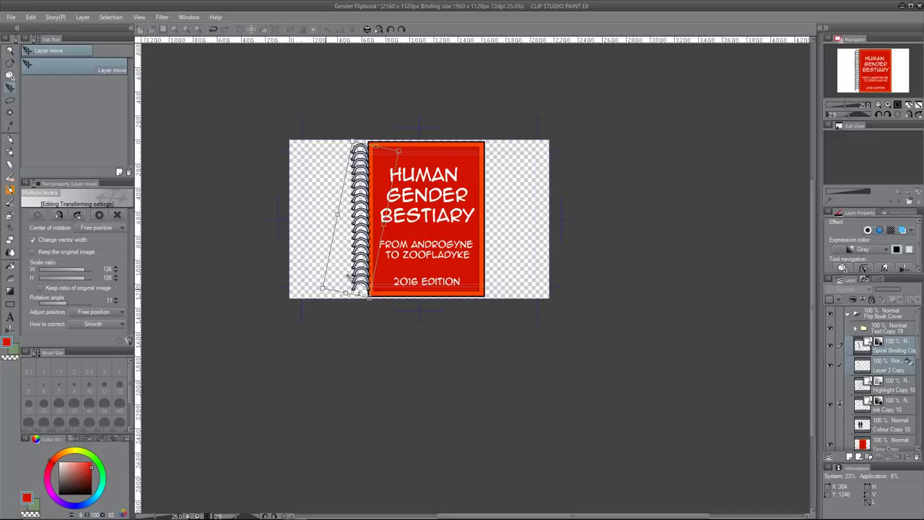
drag(361, 248, 370, 250)
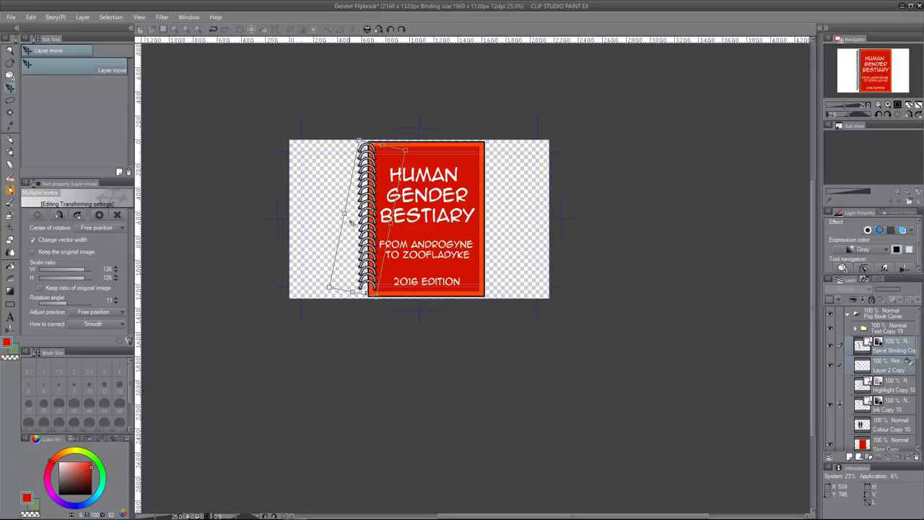
drag(344, 214, 348, 214)
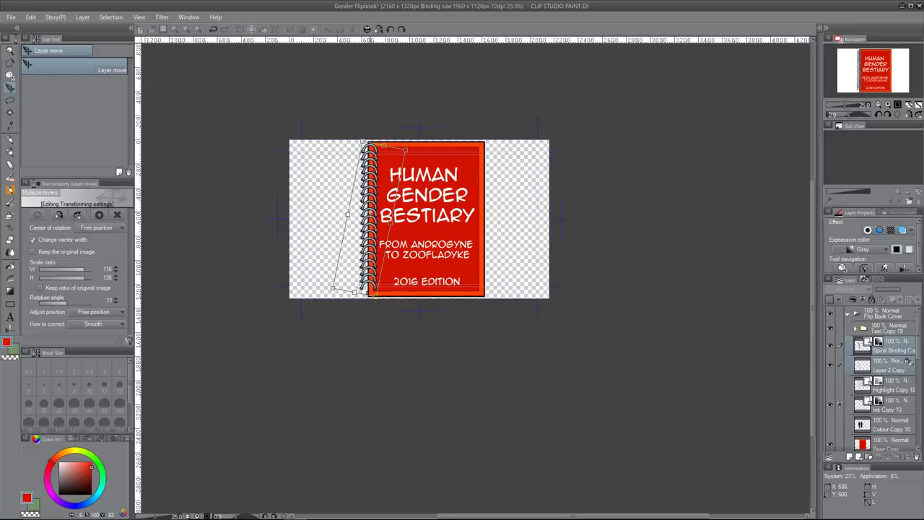
drag(380, 302, 382, 300)
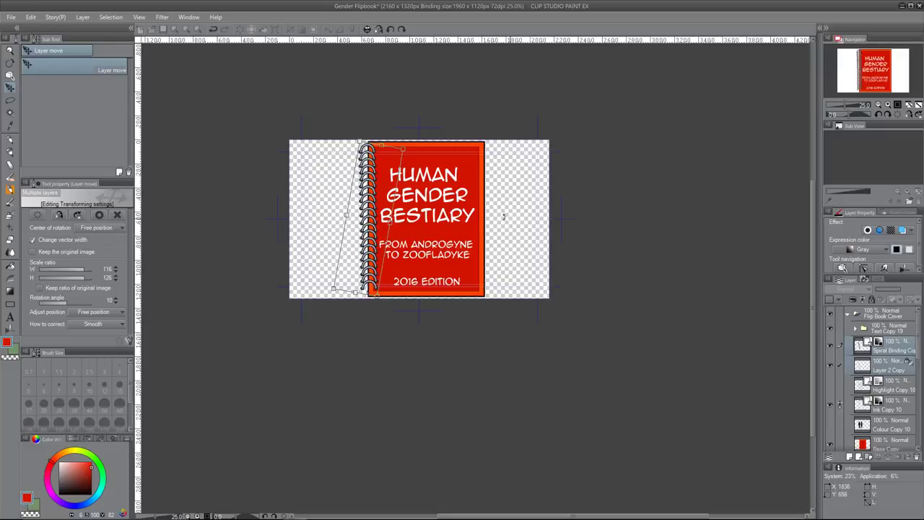
key(Return)
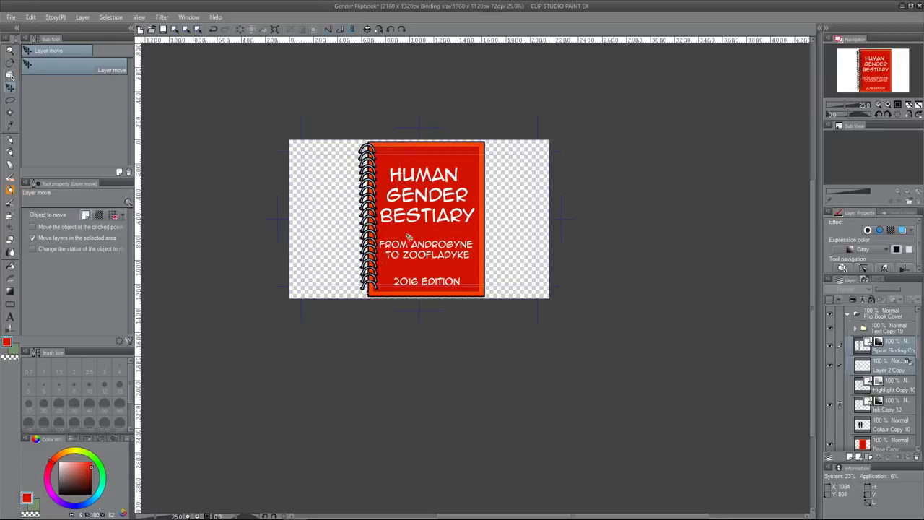
Step: Make Spiral Binding Copy the only selected layer and delete the black hole lines at the top ring's left end as vector objects
scroll(376, 207, up, 3)
scroll(375, 206, up, 1)
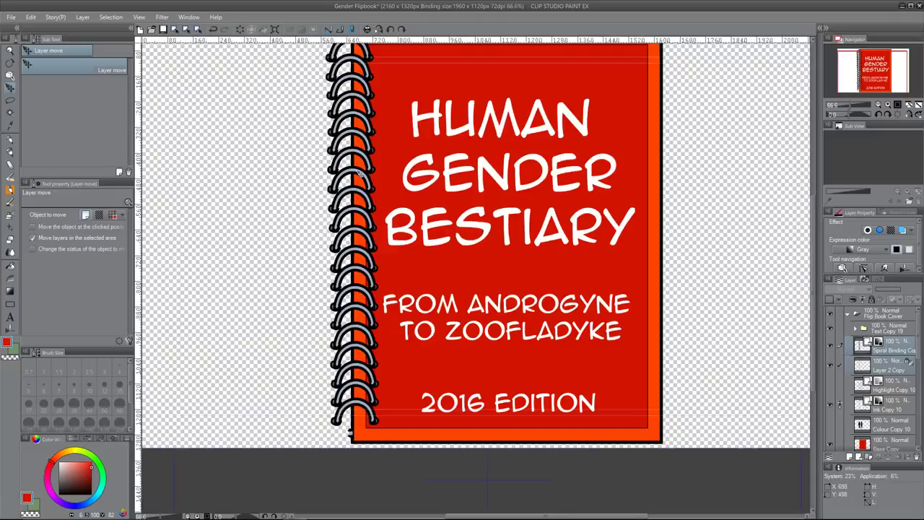
scroll(378, 172, up, 1)
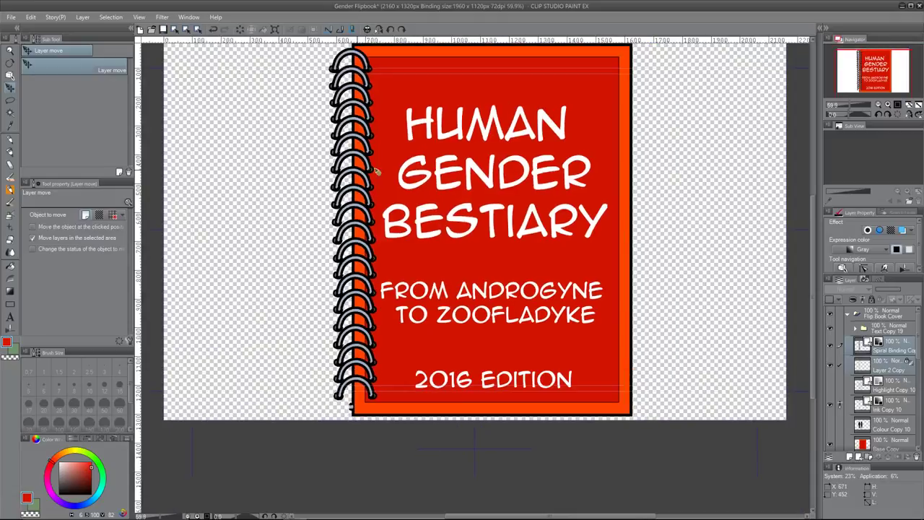
click(891, 351)
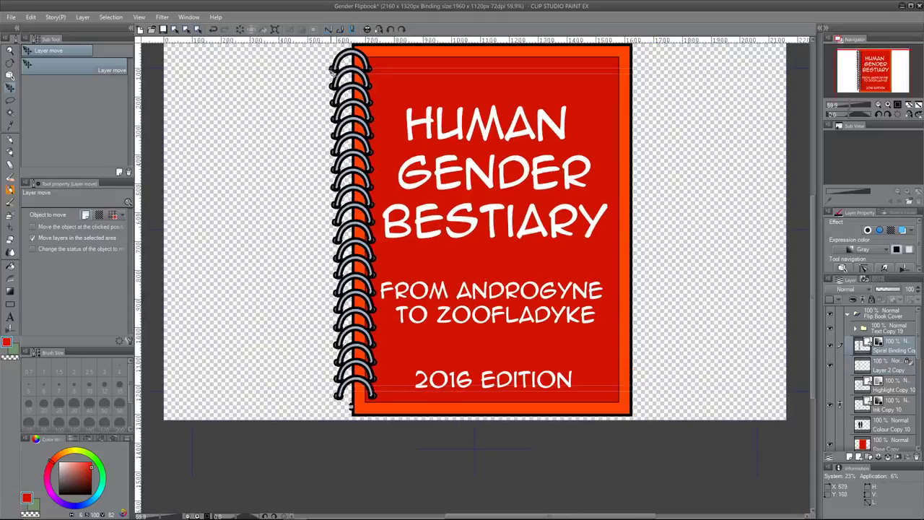
click(10, 75)
scroll(333, 114, up, 3)
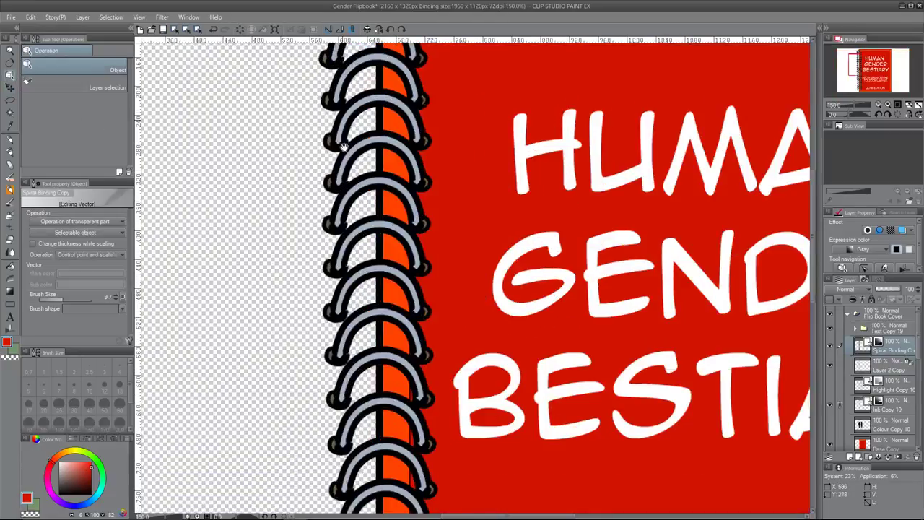
scroll(345, 146, up, 5)
click(346, 208)
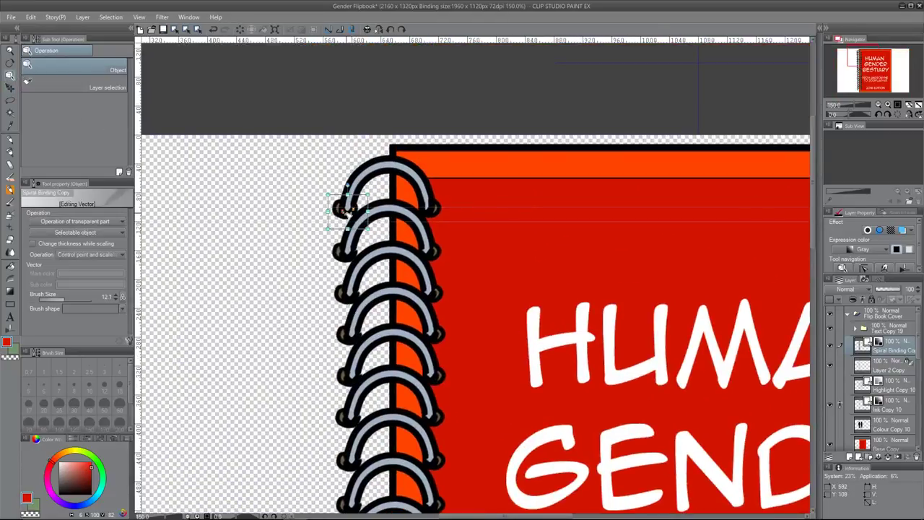
click(350, 236)
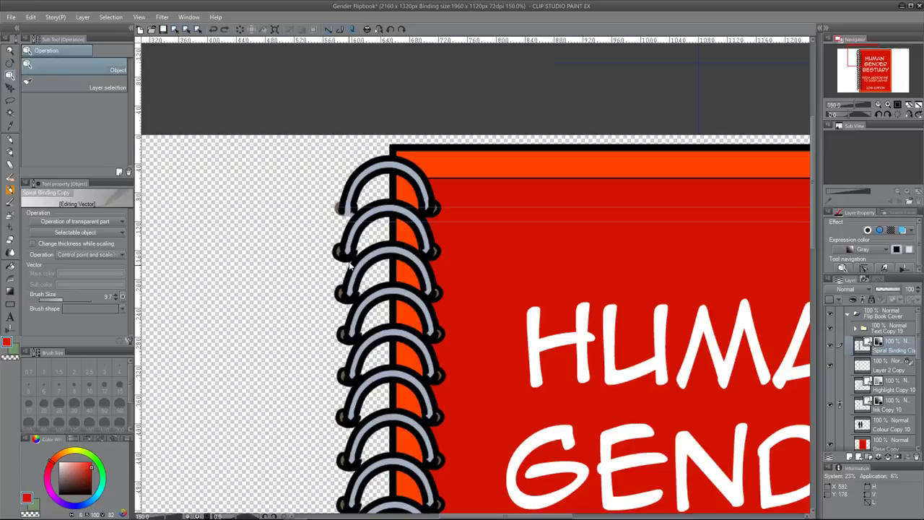
Step: Delete the black hole lines at the left ends of the second through fifth rings from the top
click(350, 252)
key(Delete)
click(347, 302)
key(Delete)
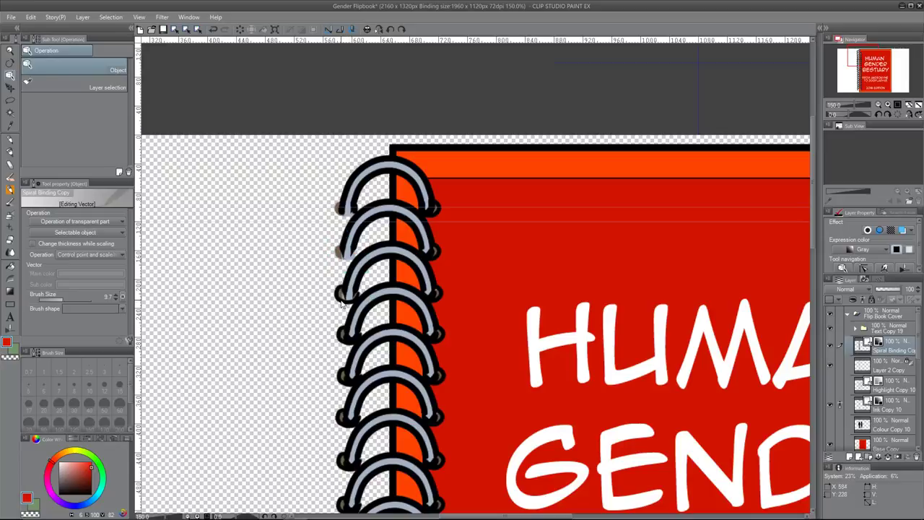
click(345, 302)
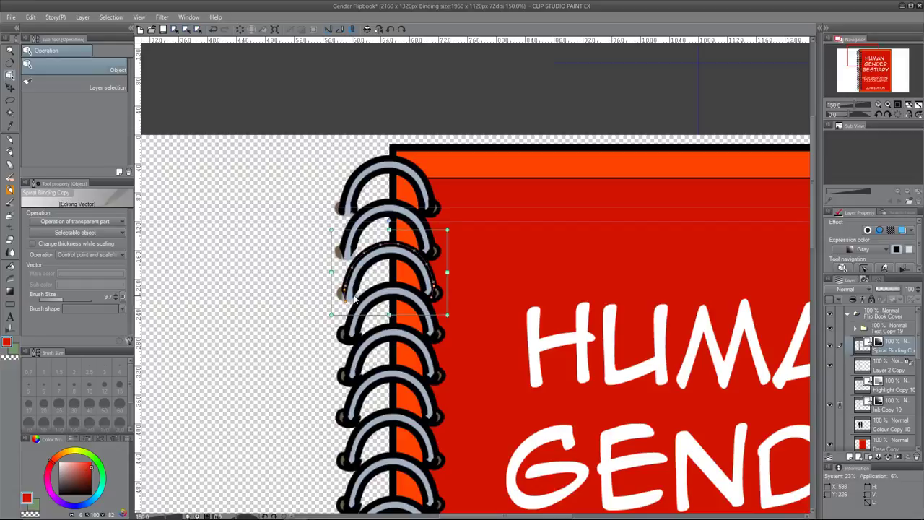
click(347, 339)
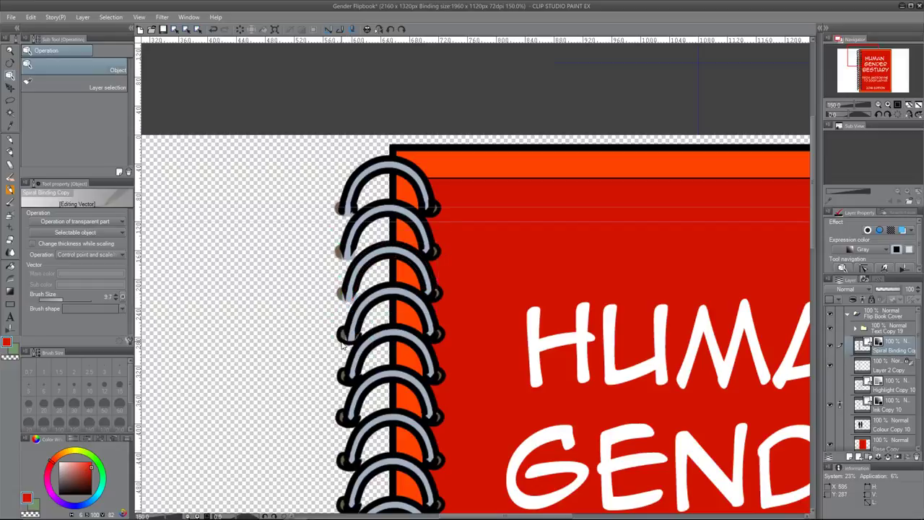
key(Delete)
click(345, 381)
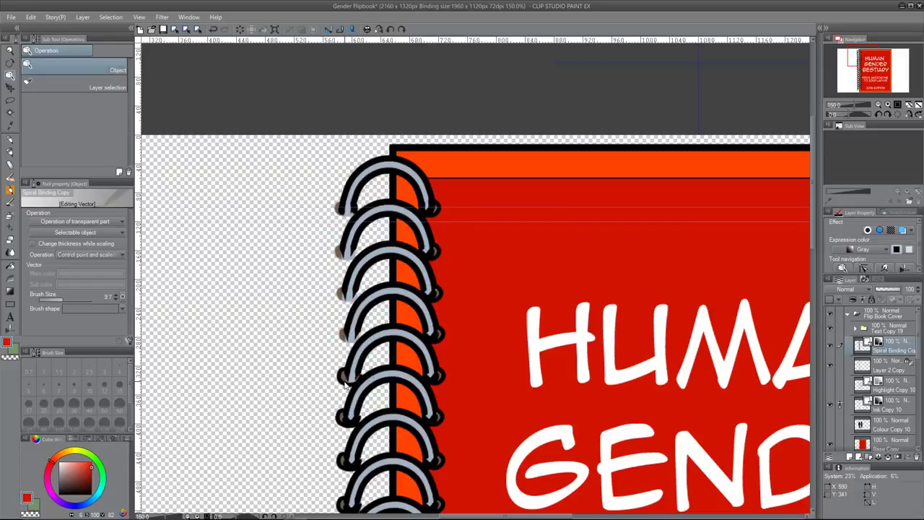
key(Delete)
scroll(372, 377, down, 2)
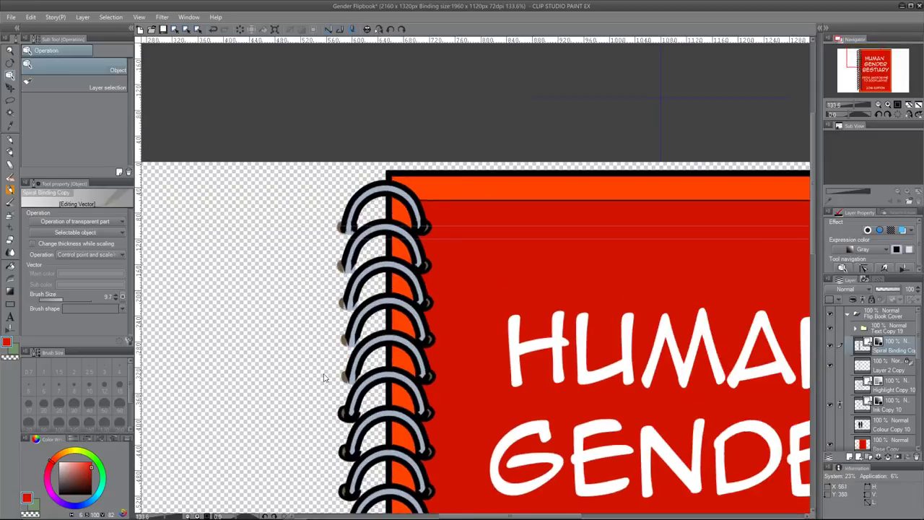
right_click(295, 374)
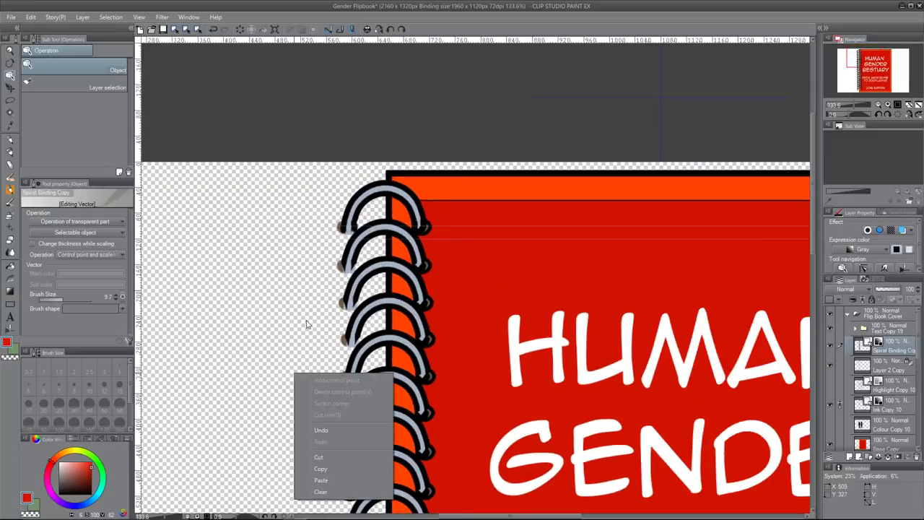
click(297, 364)
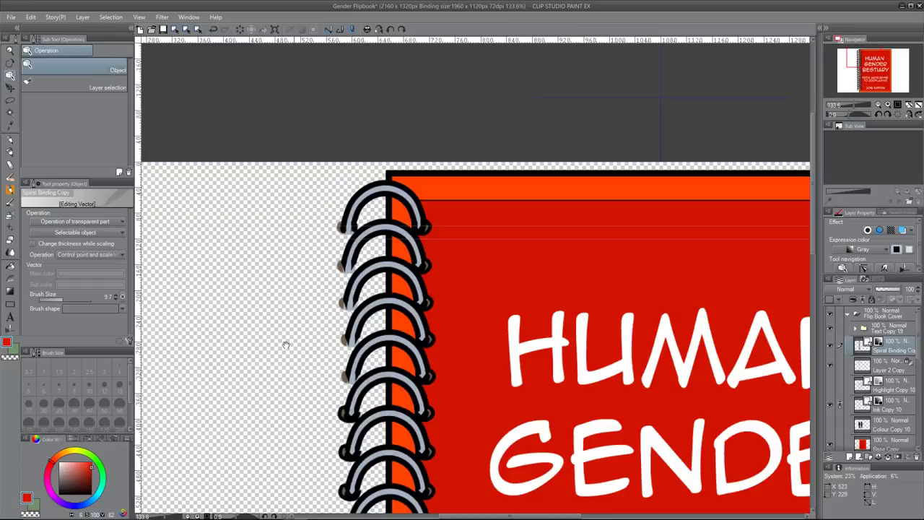
Step: Delete the black hole lines at the left ends of the sixth and seventh rings from the top
scroll(292, 346, down, 2)
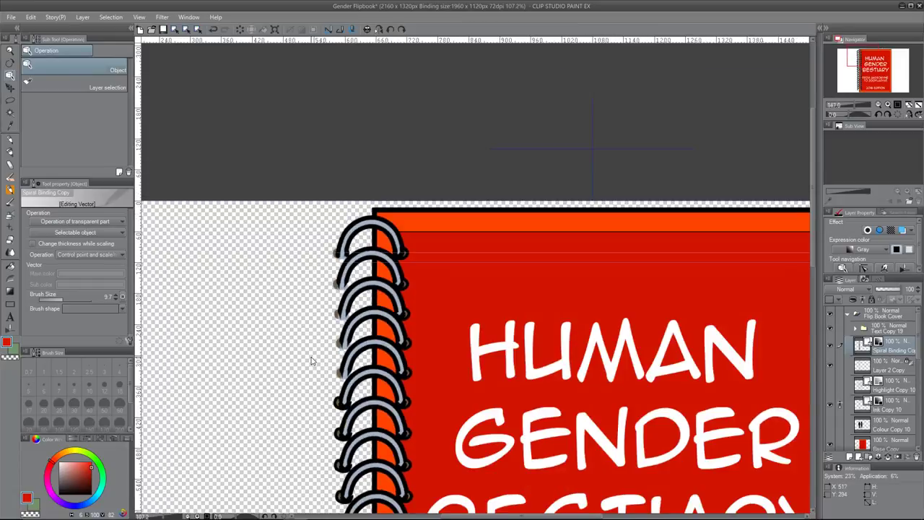
drag(351, 406, 412, 153)
scroll(410, 152, up, 2)
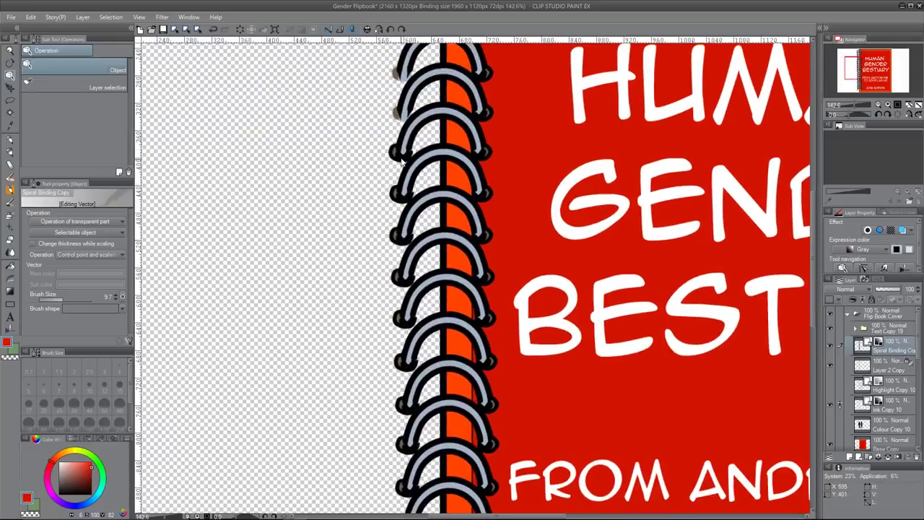
click(403, 157)
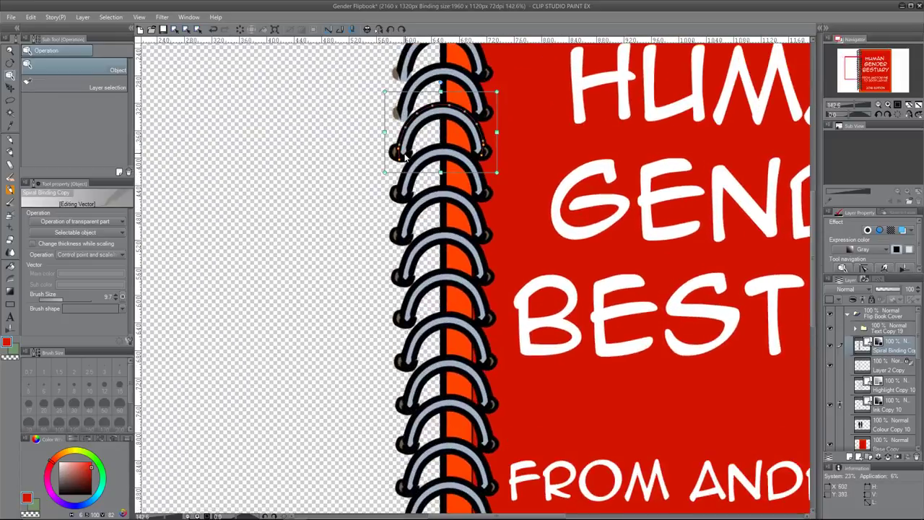
click(404, 156)
click(397, 151)
click(403, 163)
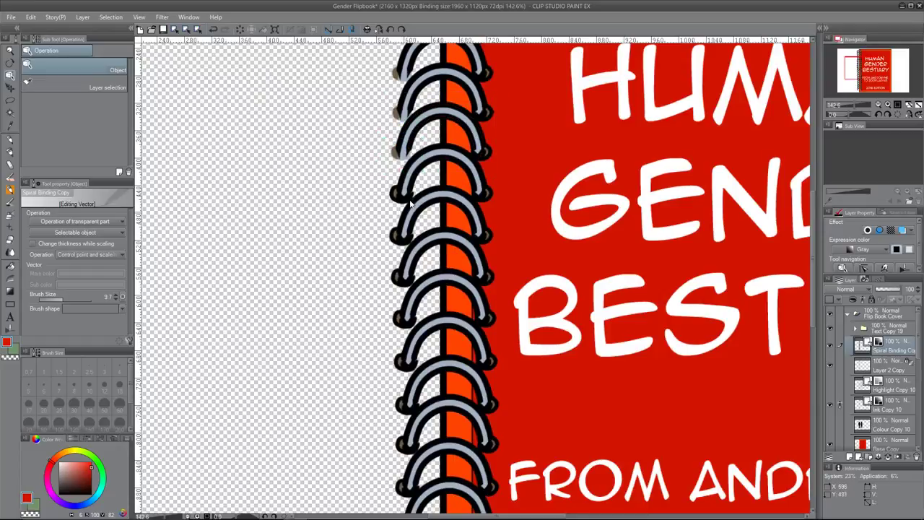
click(404, 194)
click(408, 195)
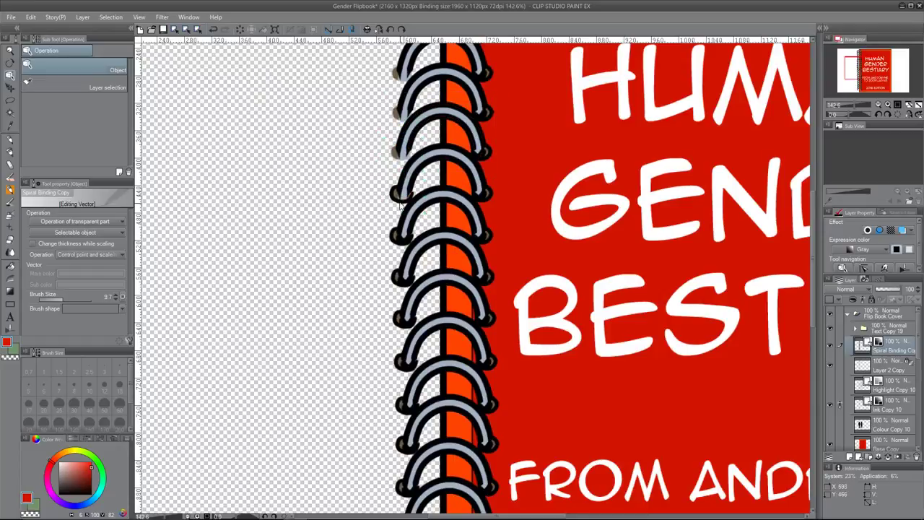
Step: Remove the black hole lines at the left ends of the eighth through thirteenth rings
click(403, 237)
click(404, 242)
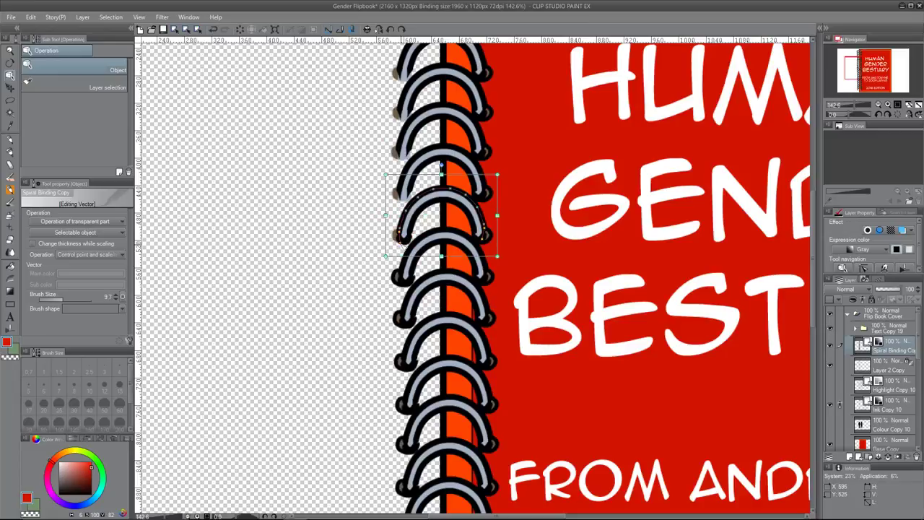
click(401, 246)
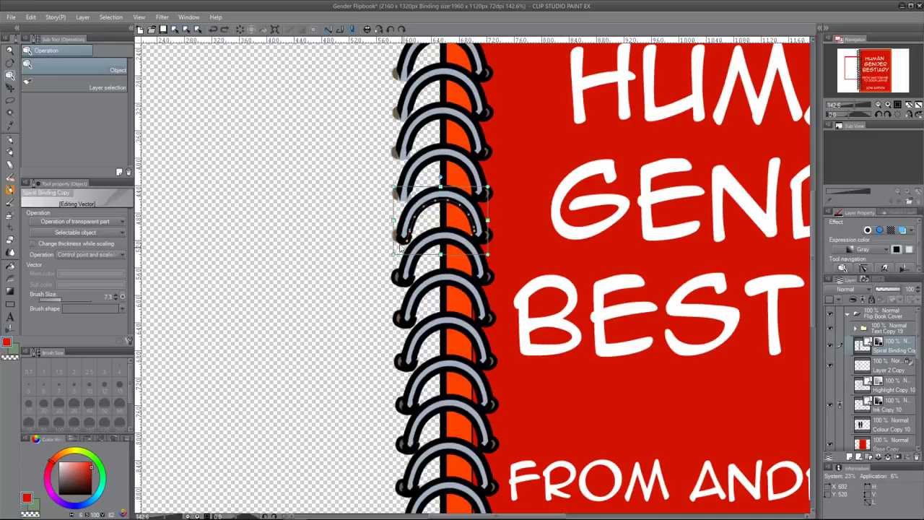
click(405, 240)
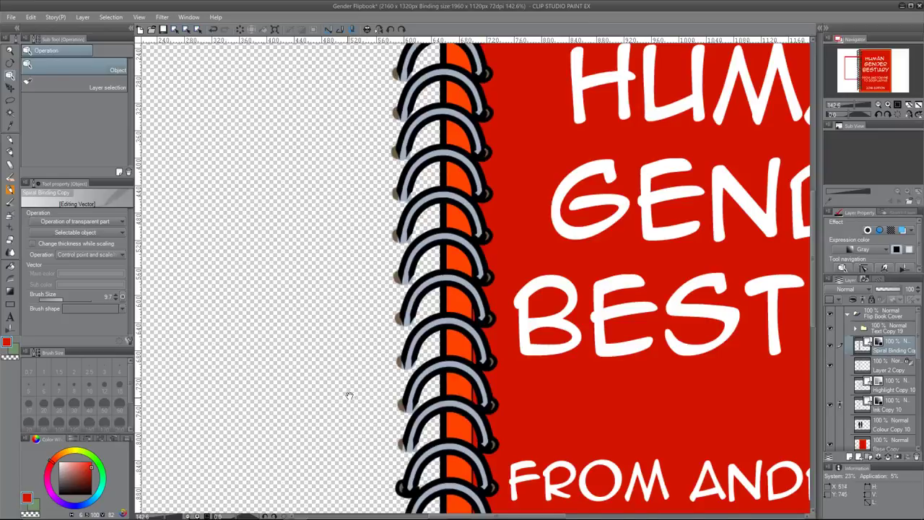
Step: Remove the hole lines at the left ends of the fourteenth through seventeenth rings, starting beside the "FROM ANDROGYNE" line
drag(349, 395, 343, 132)
drag(355, 252, 380, 220)
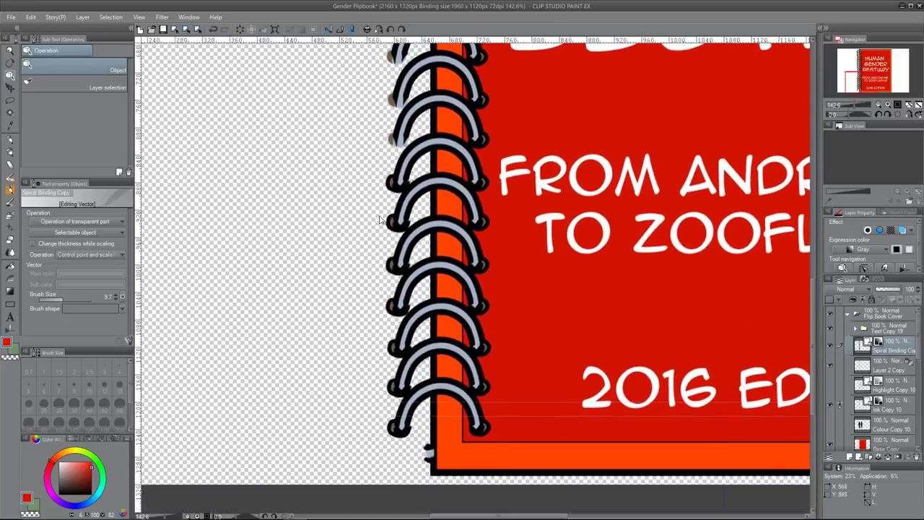
click(397, 182)
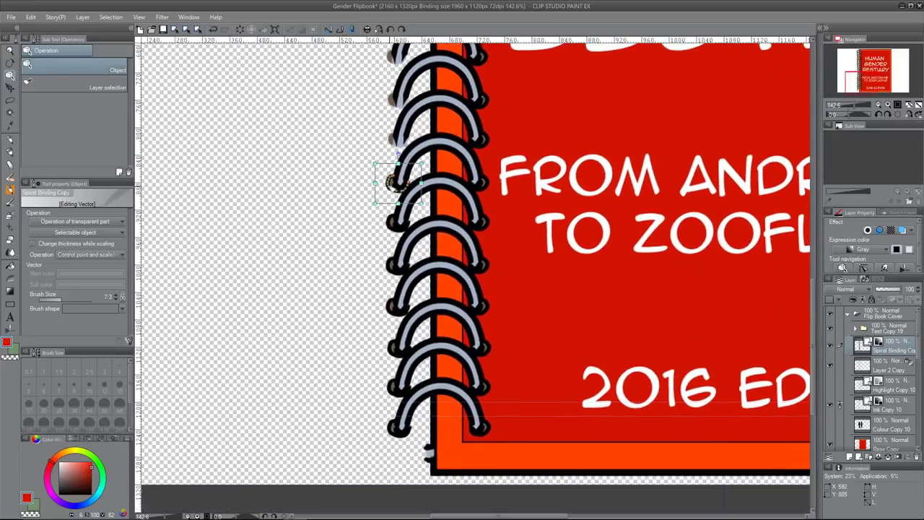
click(396, 189)
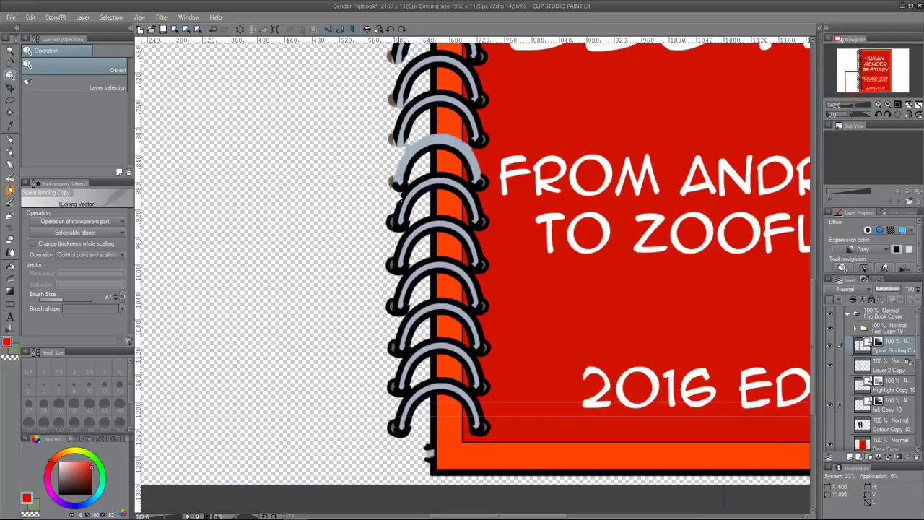
click(401, 187)
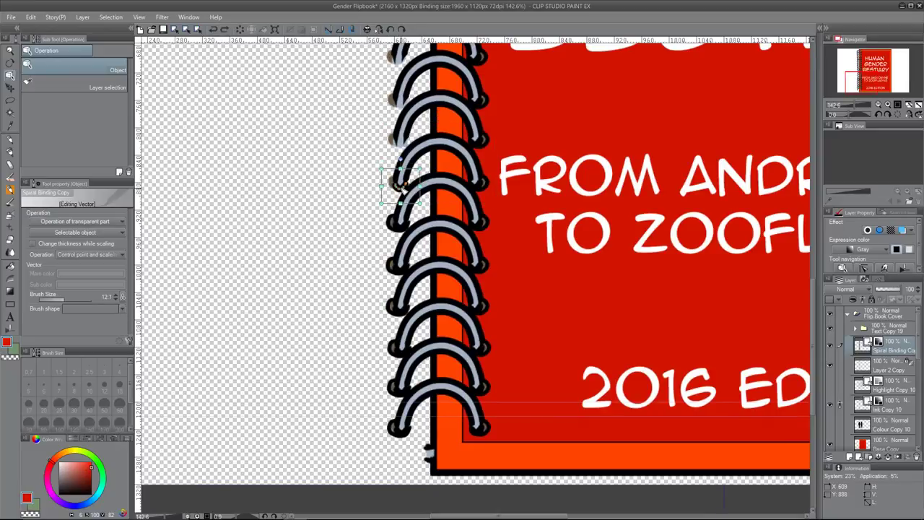
click(403, 191)
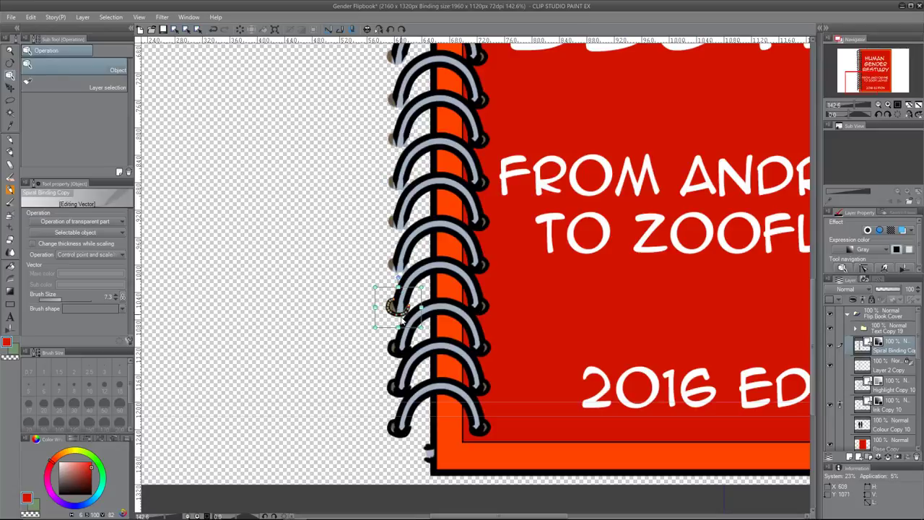
Step: Delete the black hole lines at the left ends of the bottom three rings
click(402, 352)
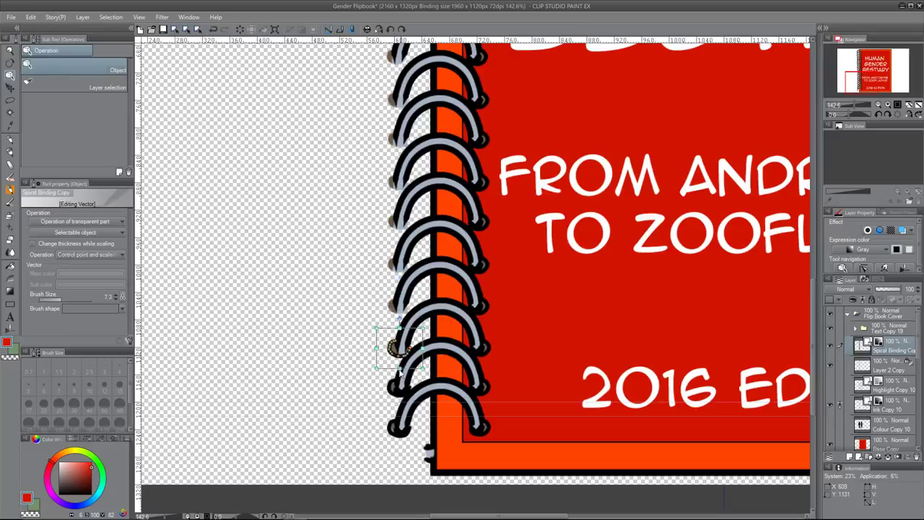
click(405, 389)
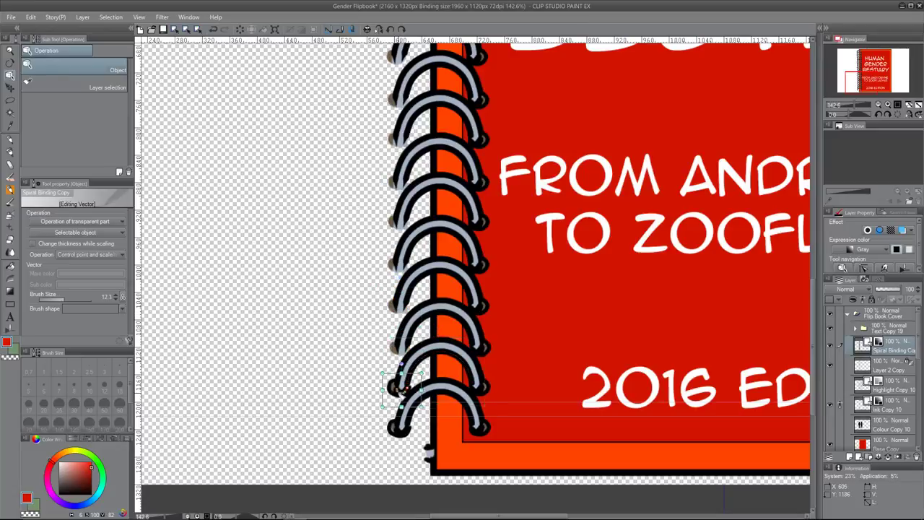
click(385, 382)
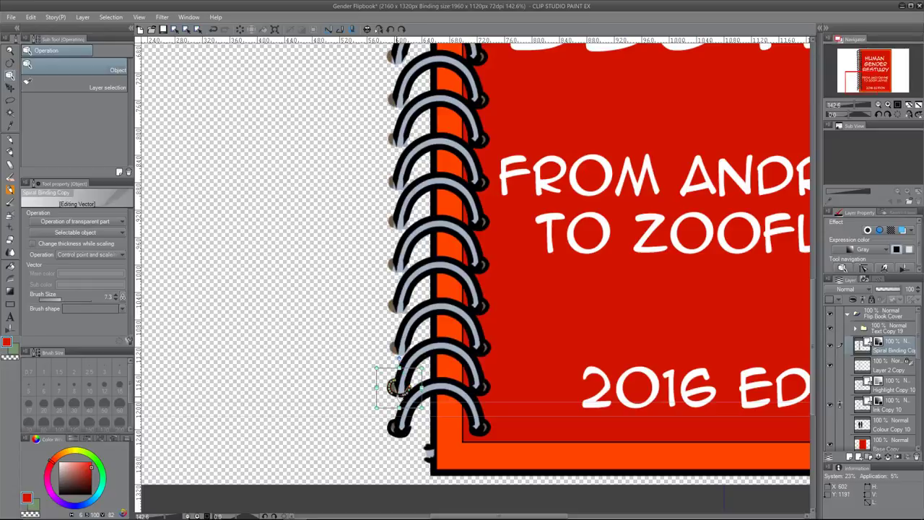
click(400, 436)
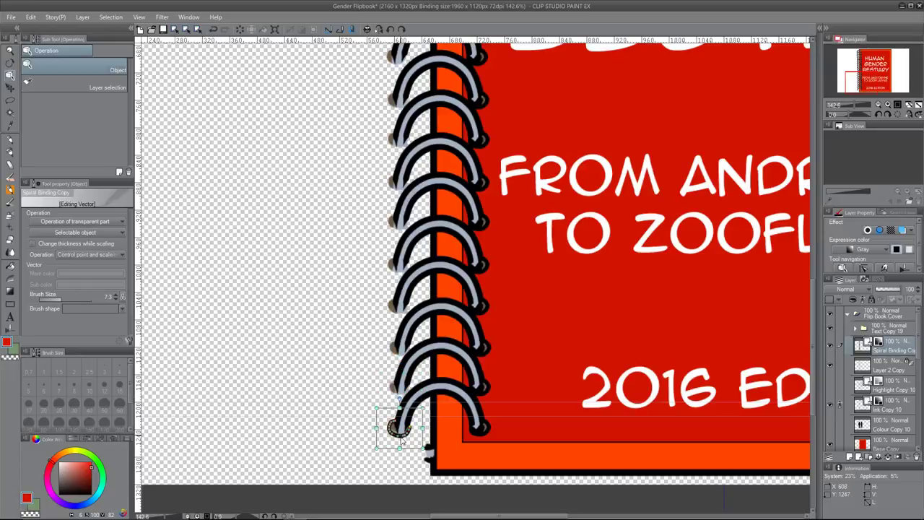
key(Delete)
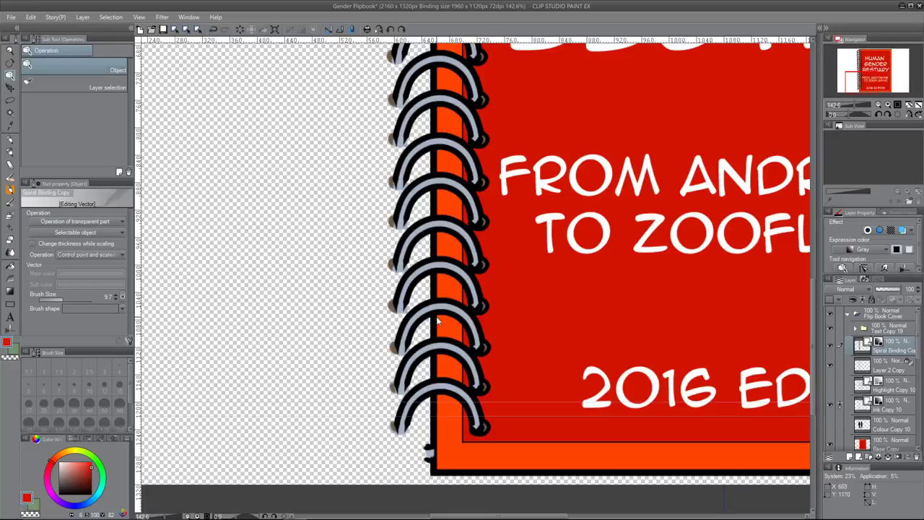
Step: Test the Millimeter pen beside the lower rings, set its brush size to 12, test it again, and undo both trial strokes
scroll(437, 307, down, 5)
scroll(436, 307, up, 3)
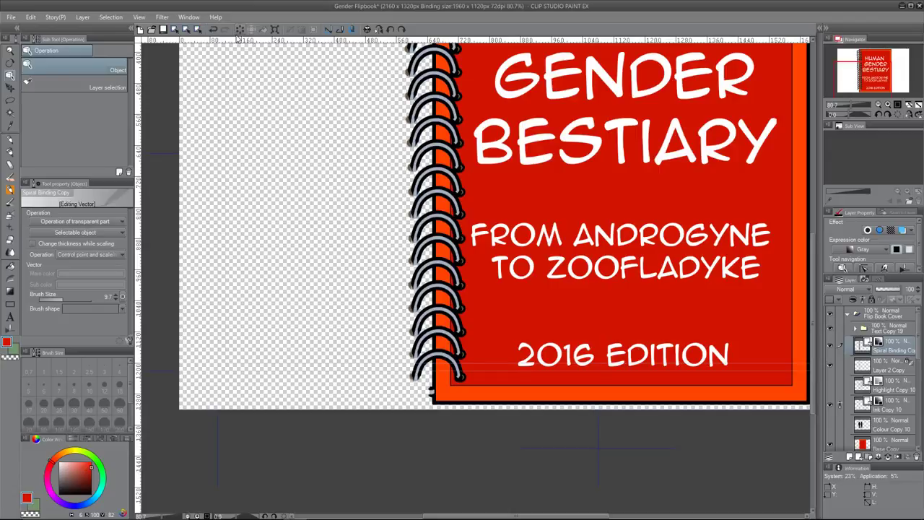
click(9, 152)
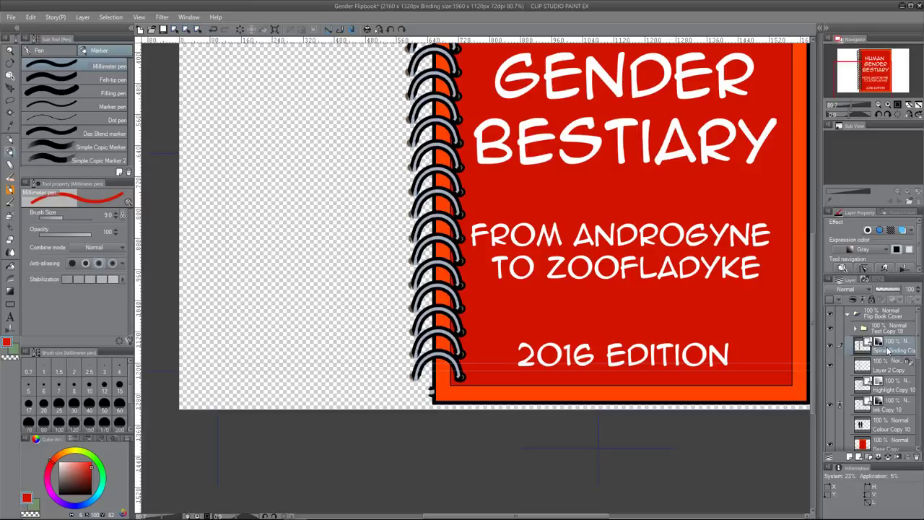
drag(378, 287, 396, 318)
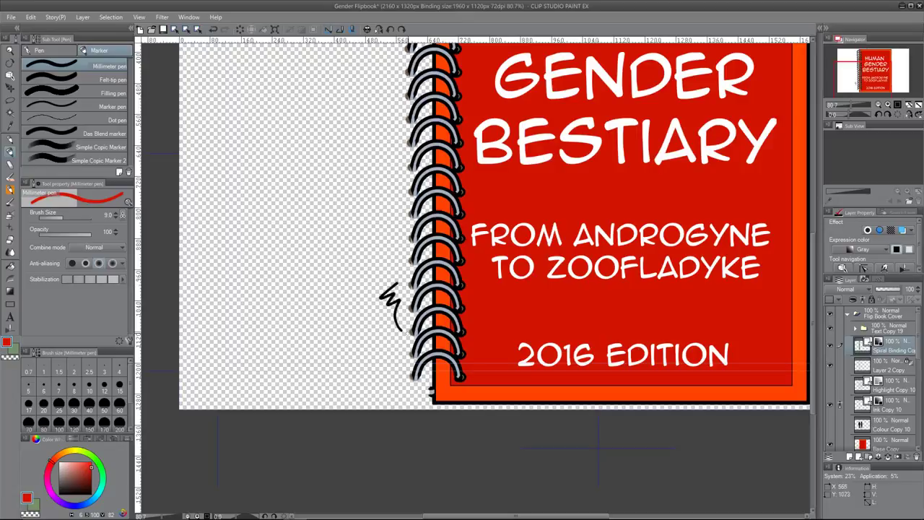
key(ctrl+z)
click(105, 382)
mouse_move(390, 292)
mouse_down()
mouse_move(390, 319)
mouse_move(400, 309)
mouse_move(417, 347)
mouse_up()
key(ctrl+z)
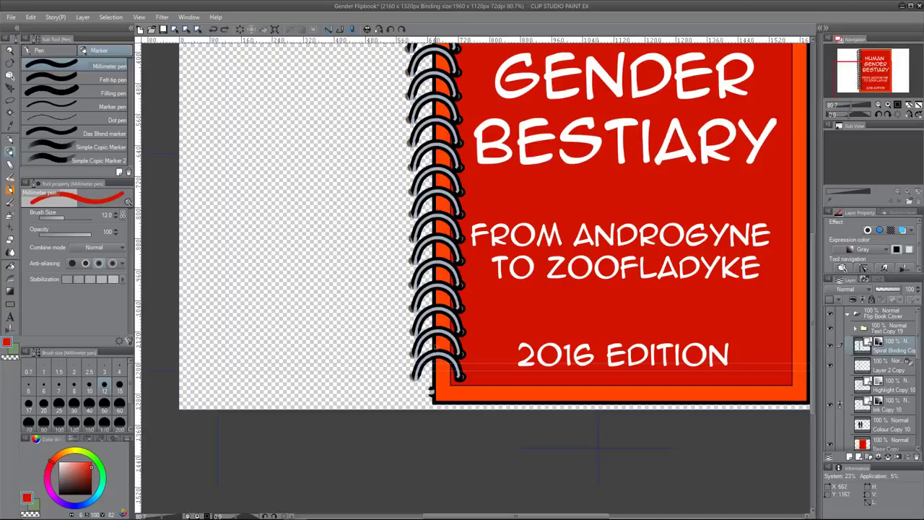
Step: Extend the bottom ring's open end back to the cover edge with two outline strokes, reducing the Millimeter pen's brush size to 10
scroll(457, 328, up, 4)
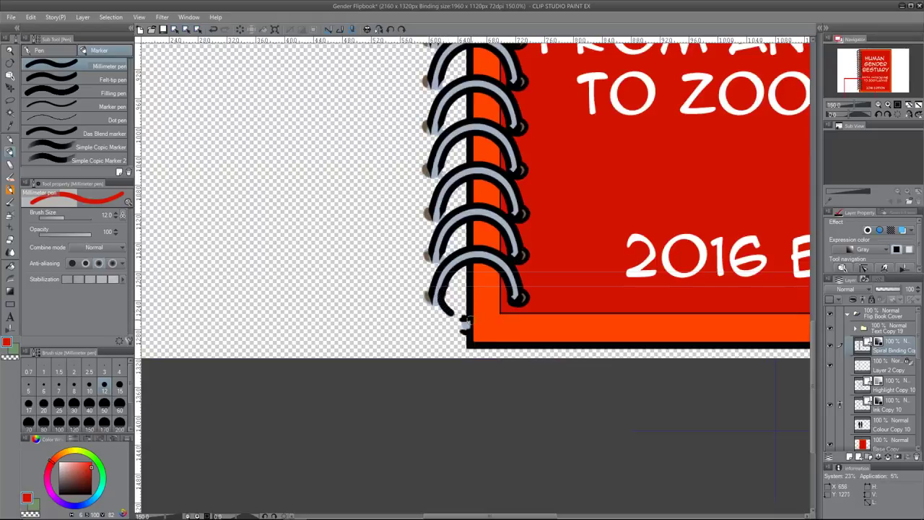
mouse_move(442, 287)
mouse_down()
mouse_move(446, 315)
mouse_move(474, 318)
mouse_up()
key(ctrl+z)
drag(440, 286, 468, 339)
mouse_move(430, 296)
mouse_down()
mouse_move(436, 320)
mouse_move(471, 333)
mouse_up()
key(ctrl+z)
key(bracketleft)
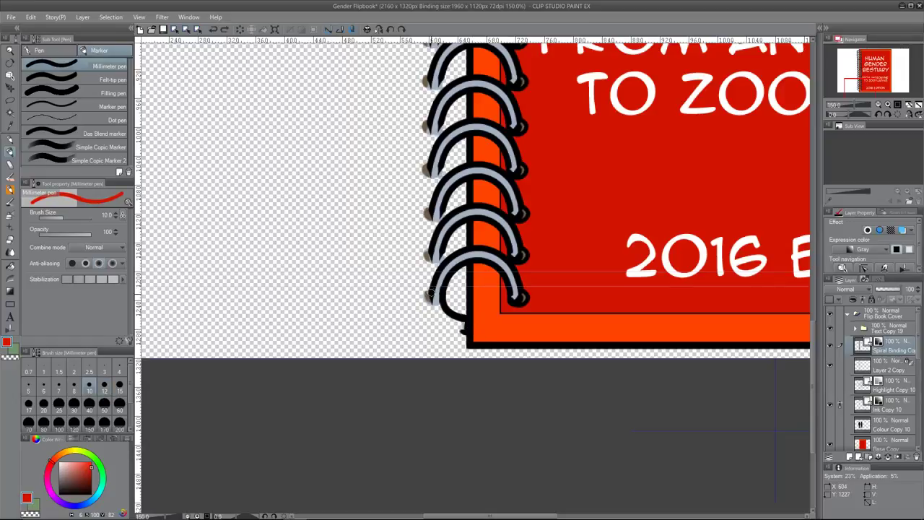
mouse_move(431, 295)
mouse_down()
mouse_move(444, 325)
mouse_move(468, 331)
mouse_up()
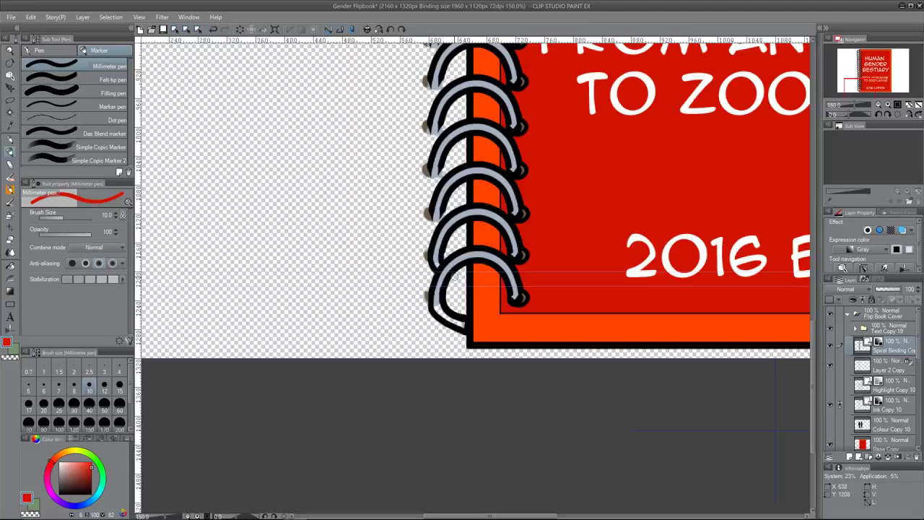
Step: Ink black outlines around the left ends of the rings from the second-lowest up to the "TO ZOOFLADYKE" line
drag(460, 272, 470, 273)
drag(435, 169, 432, 184)
scroll(539, 208, up, 5)
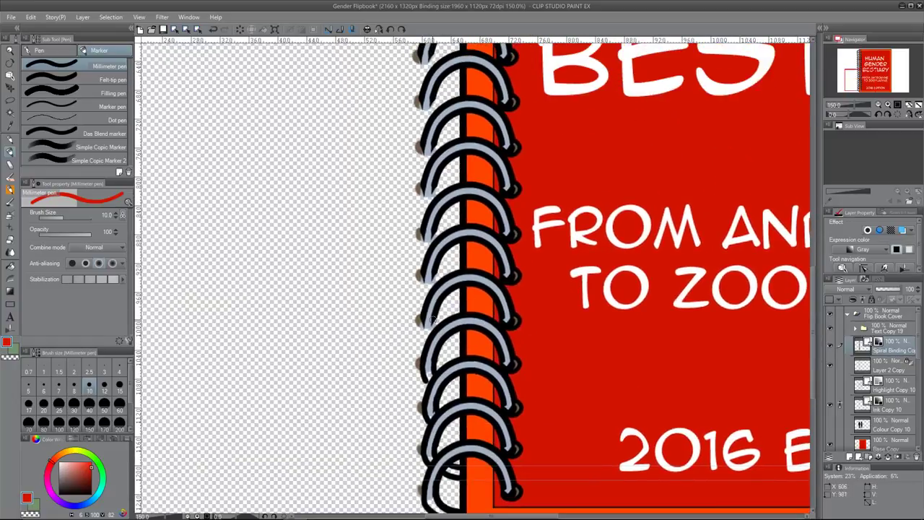
mouse_move(435, 315)
mouse_down()
mouse_move(424, 329)
mouse_move(429, 338)
mouse_up()
drag(435, 271, 431, 291)
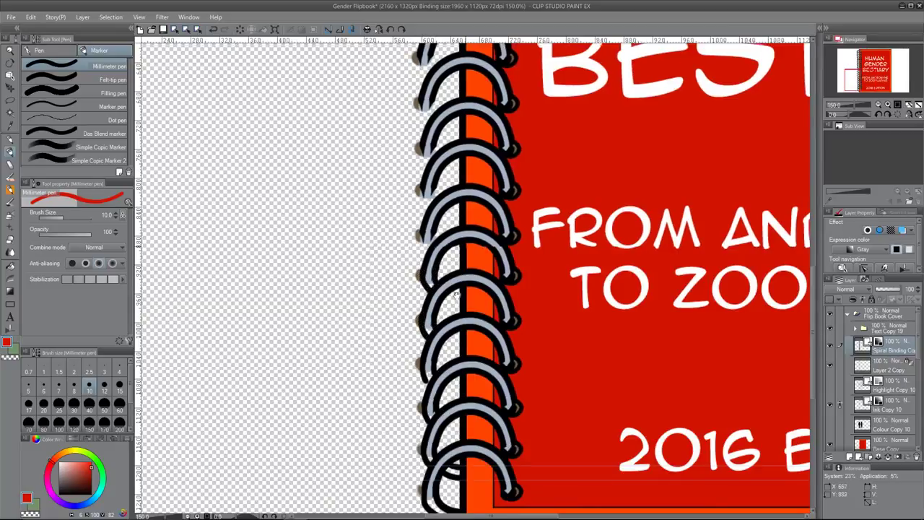
Step: Continue outlining the left ends of the rings beside "FROM ANDROGYNE" and in the gap below "BESTIARY"
scroll(417, 294, up, 2)
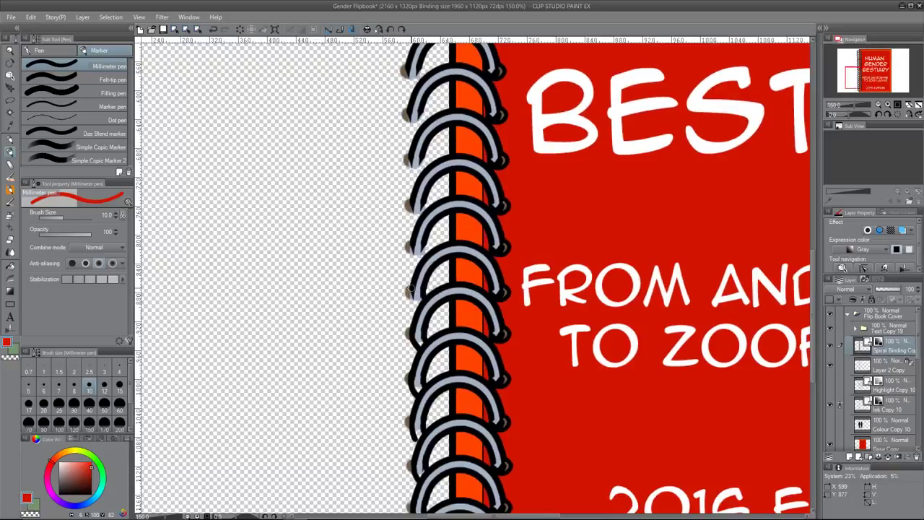
scroll(445, 276, up, 2)
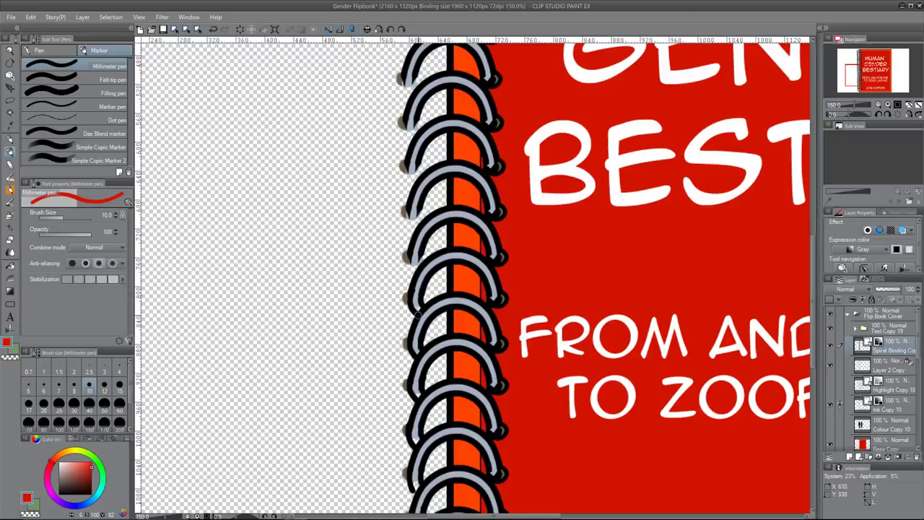
scroll(559, 285, down, 8)
scroll(558, 284, down, 5)
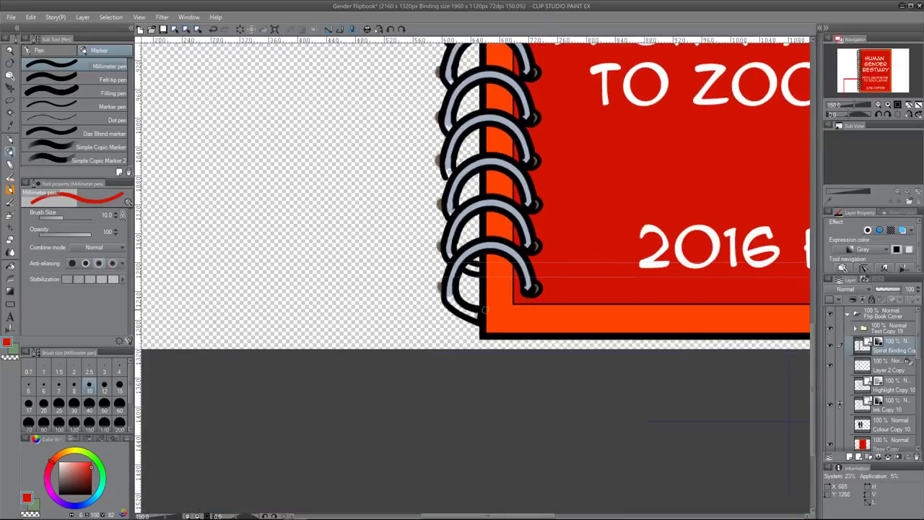
scroll(479, 309, up, 15)
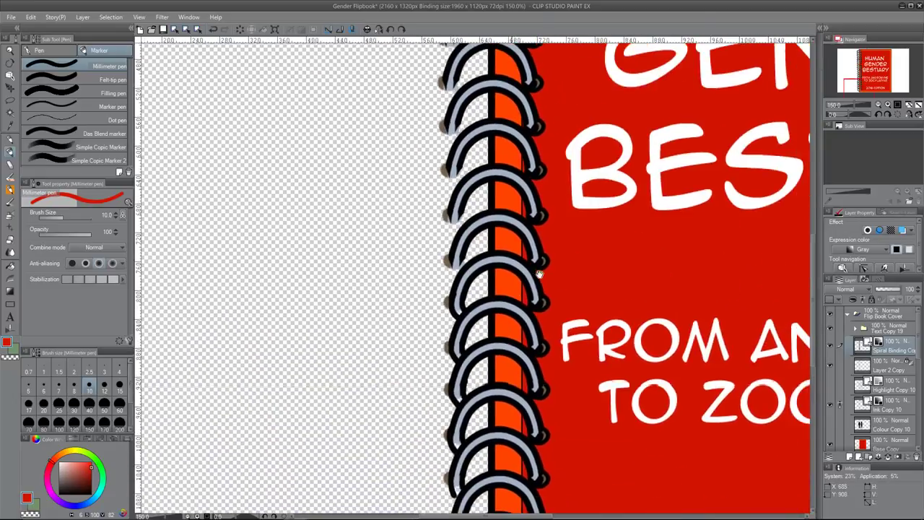
scroll(503, 325, down, 3)
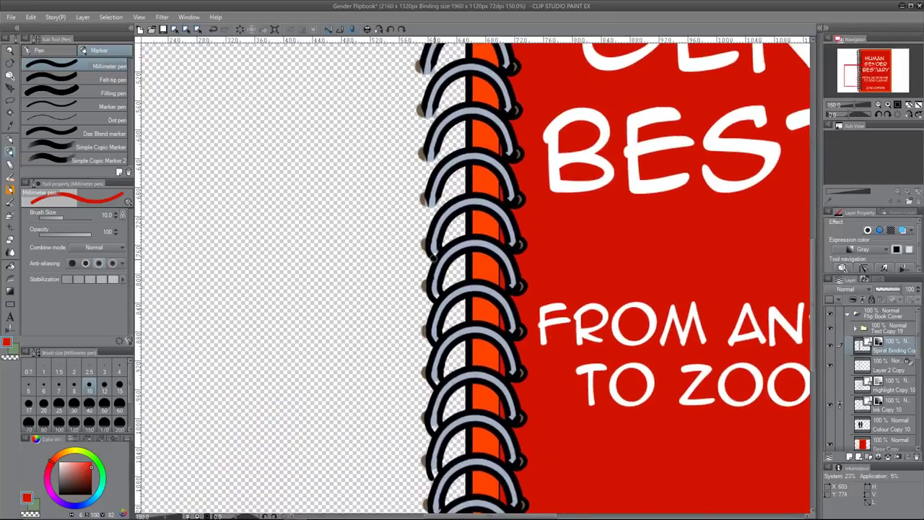
Step: Outline the left ends of the rings beside the "BESTIARY" line and up toward "GENDER"
scroll(463, 248, up, 2)
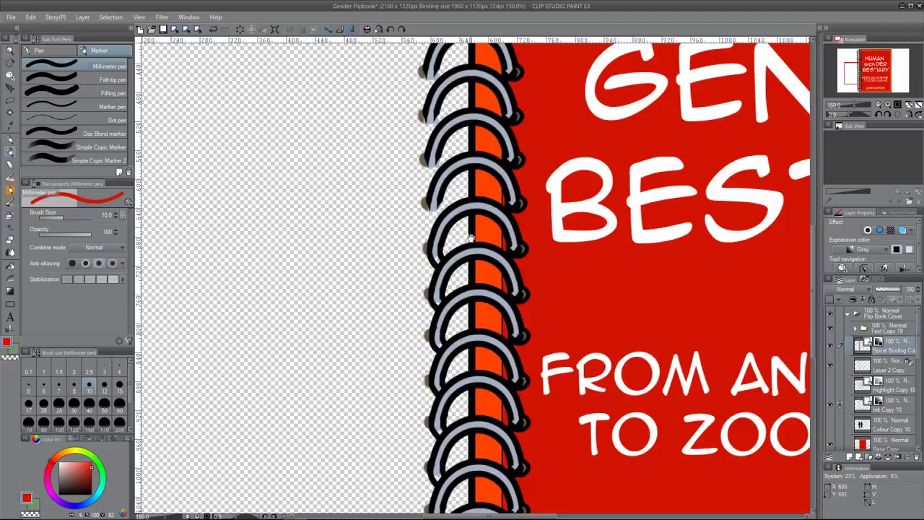
scroll(437, 261, up, 2)
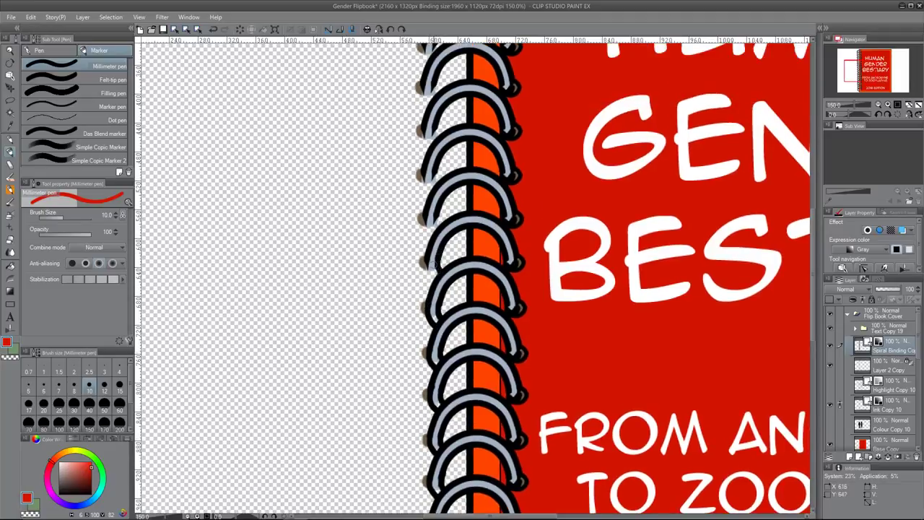
scroll(429, 270, up, 2)
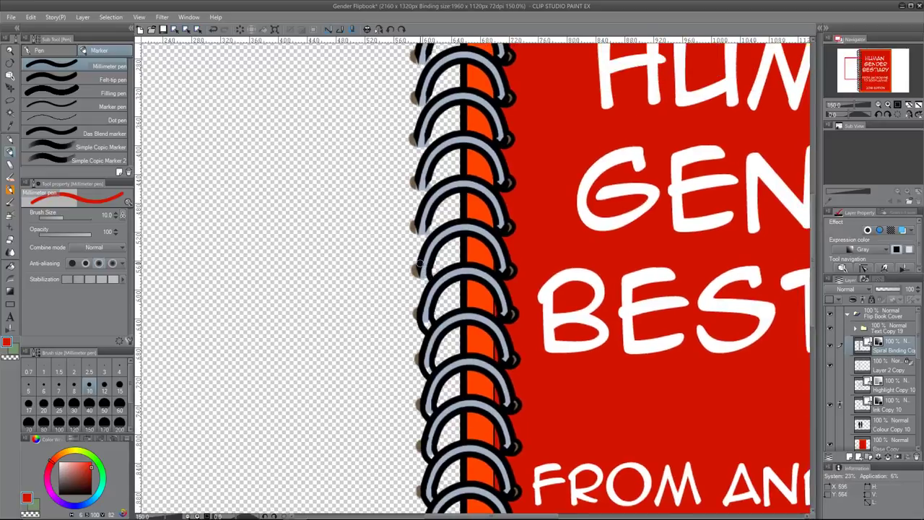
scroll(426, 272, up, 2)
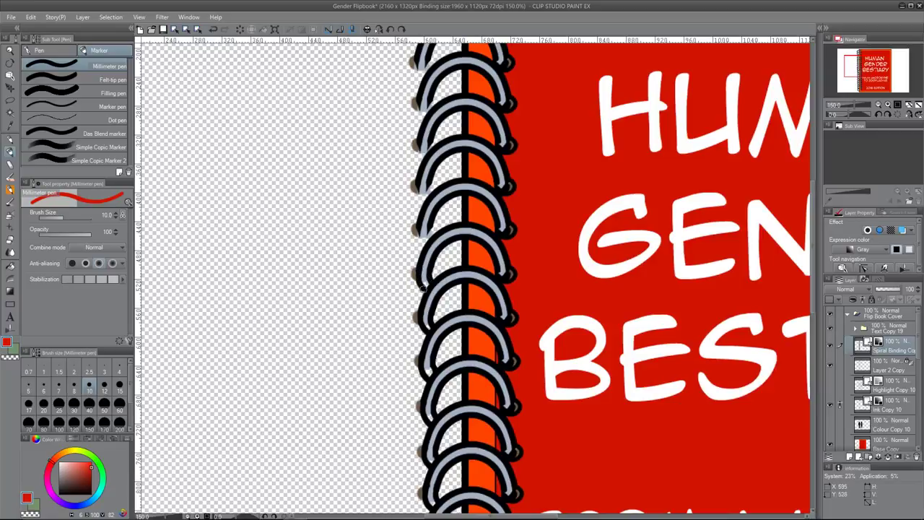
Step: Outline the left ends of the remaining rings from the "GENDER" line up to the topmost ring, undoing a misplaced stroke
scroll(425, 270, up, 2)
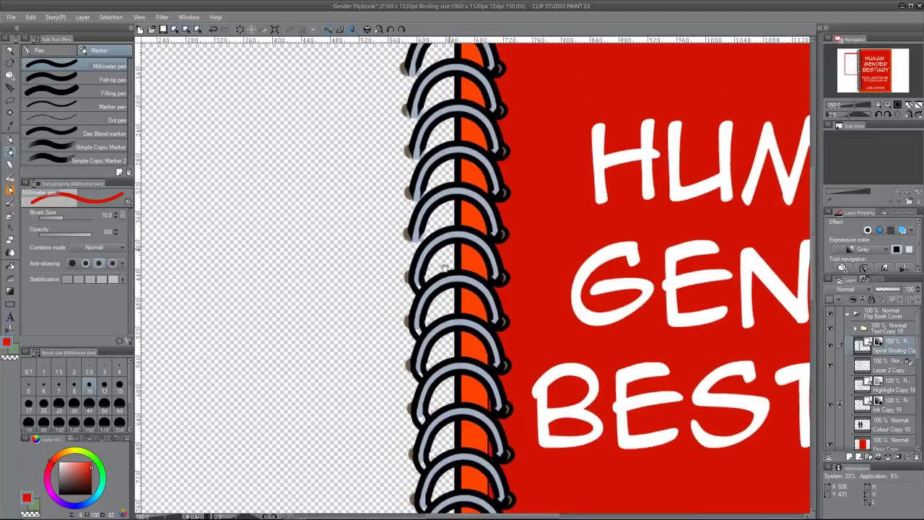
scroll(413, 276, up, 2)
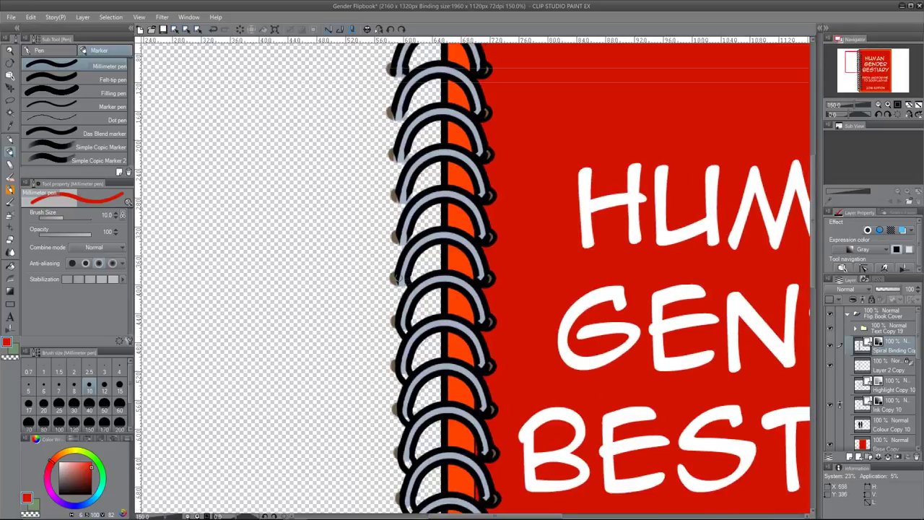
scroll(401, 285, up, 2)
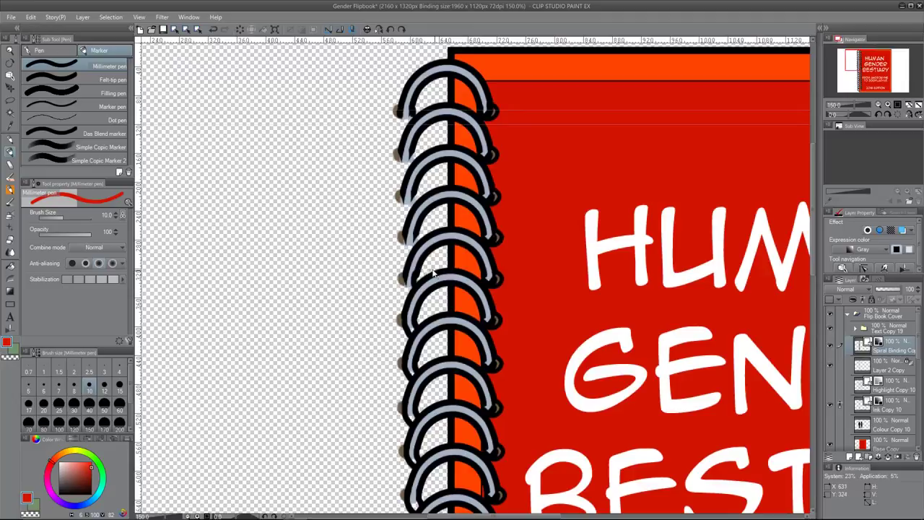
key(ctrl+z)
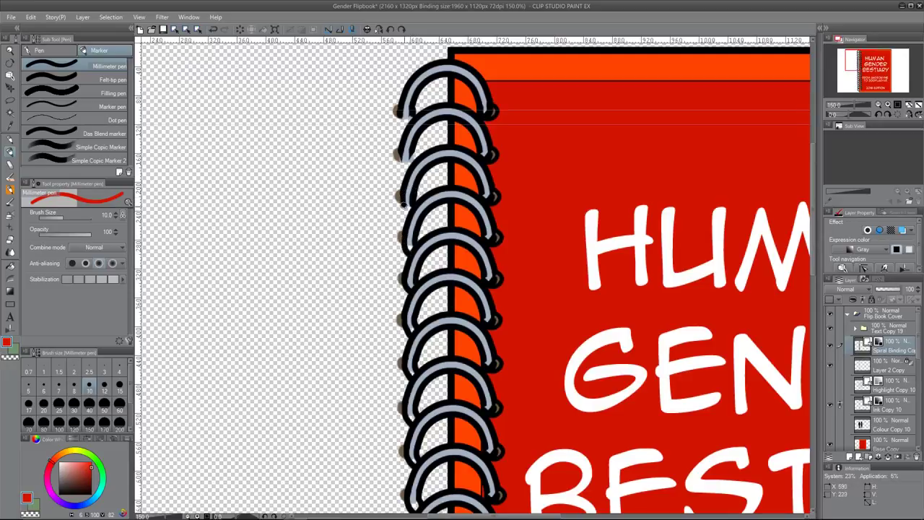
scroll(408, 208, up, 1)
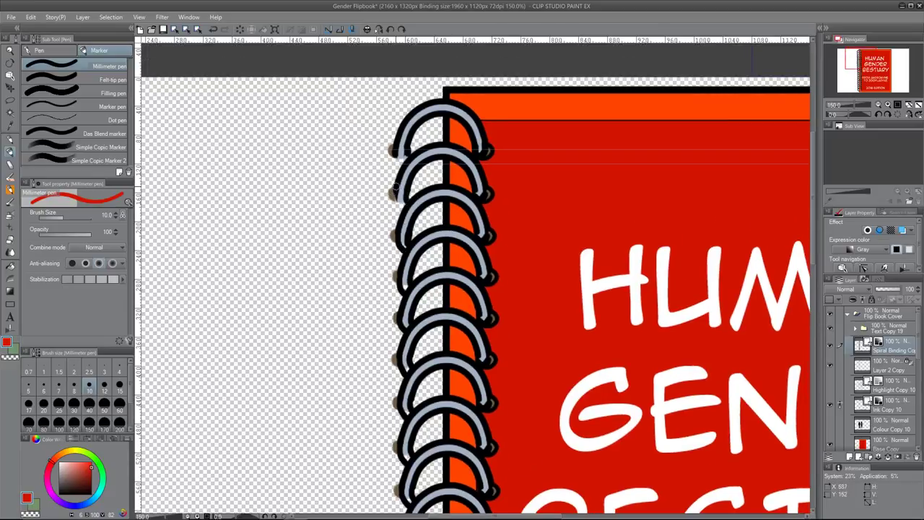
scroll(401, 209, up, 1)
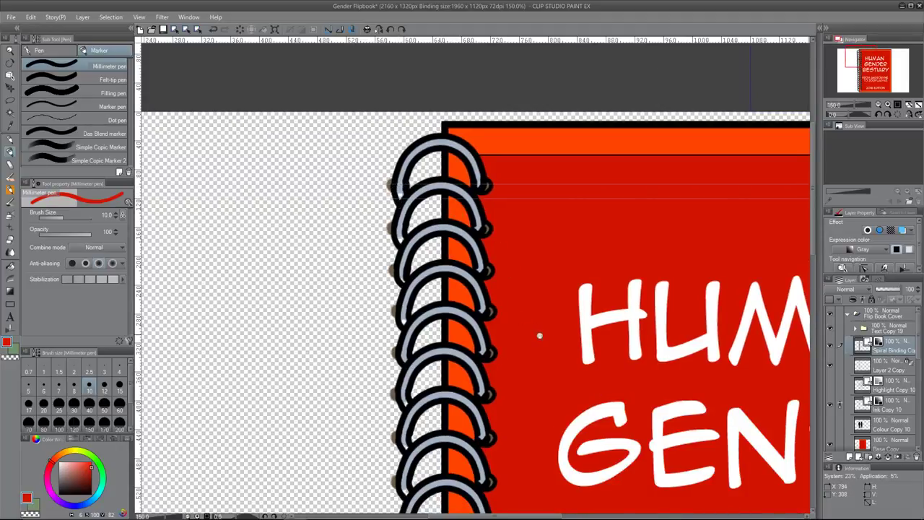
Step: Auto-select the empty area around the rings on the spiral binding layer and expand the selection by 1 px
scroll(539, 335, down, 5)
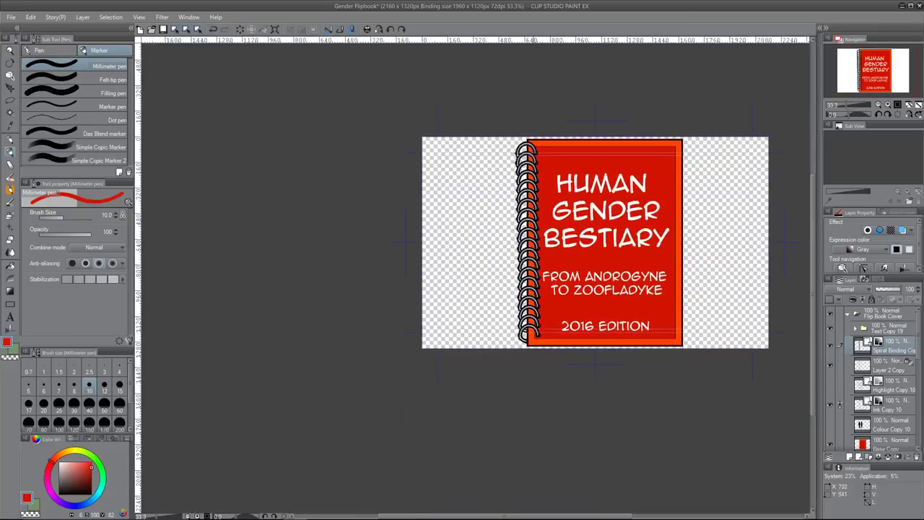
scroll(560, 275, up, 2)
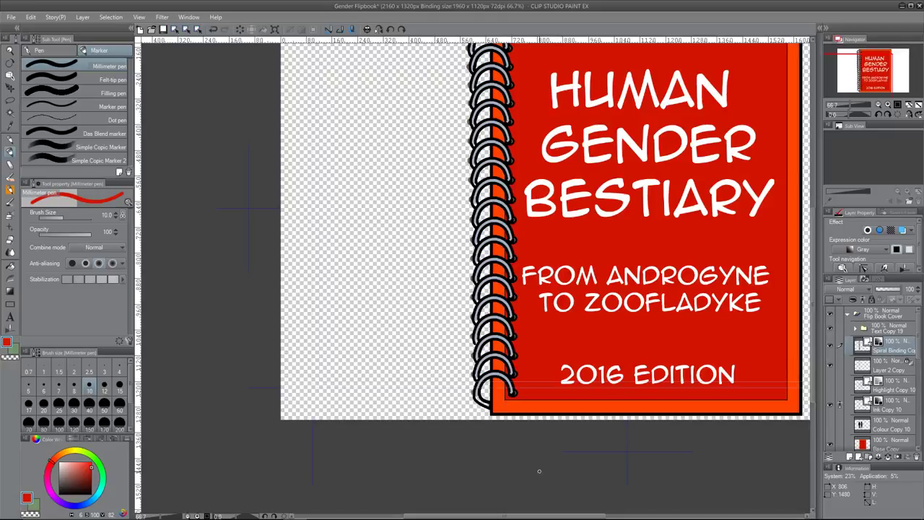
scroll(633, 286, down, 1)
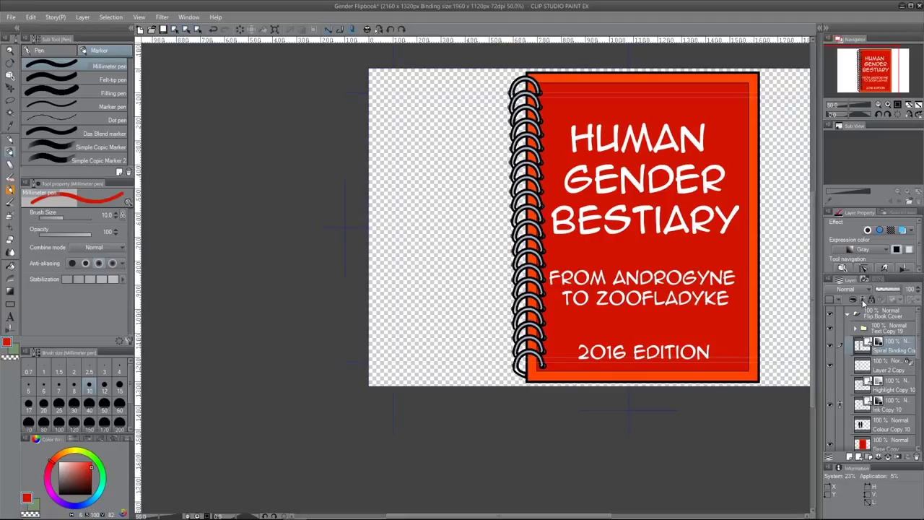
click(11, 112)
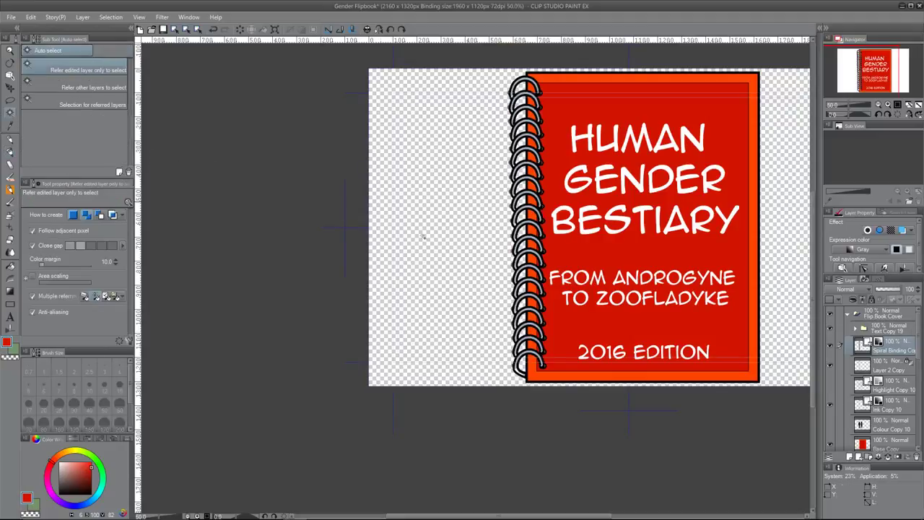
click(505, 251)
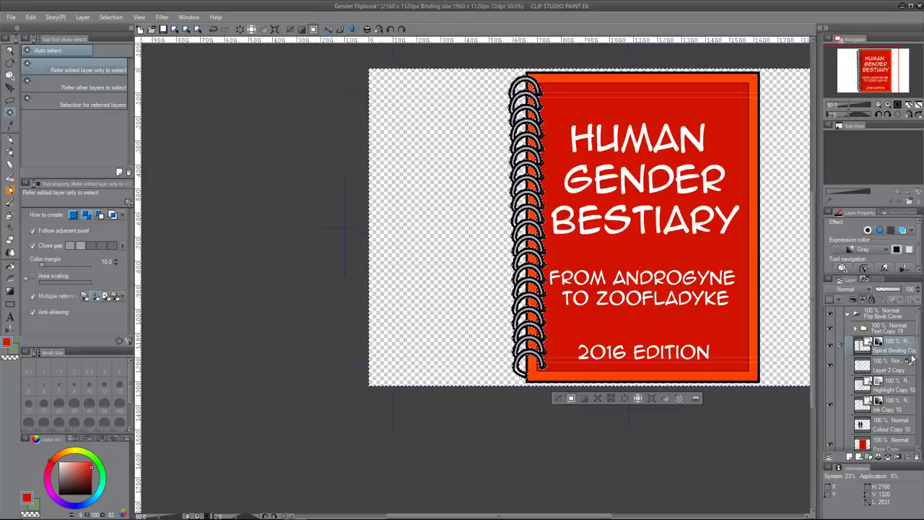
click(597, 399)
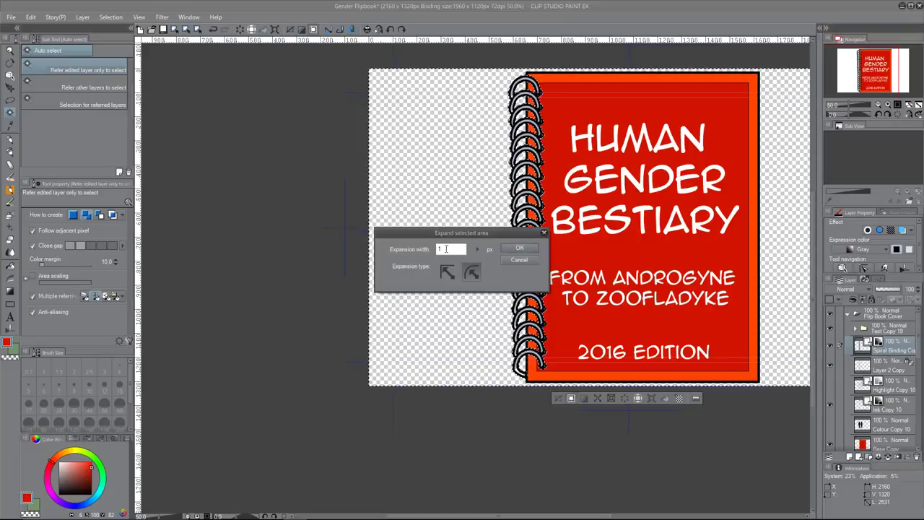
click(526, 250)
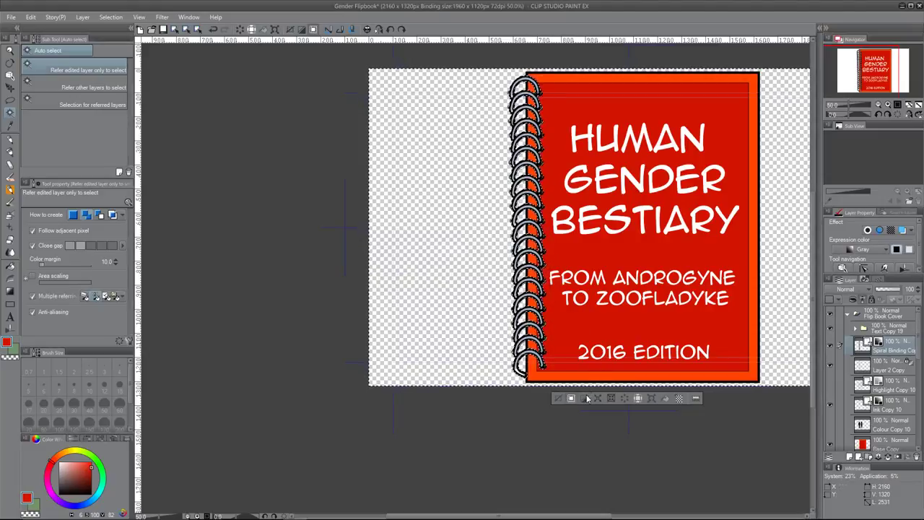
click(573, 280)
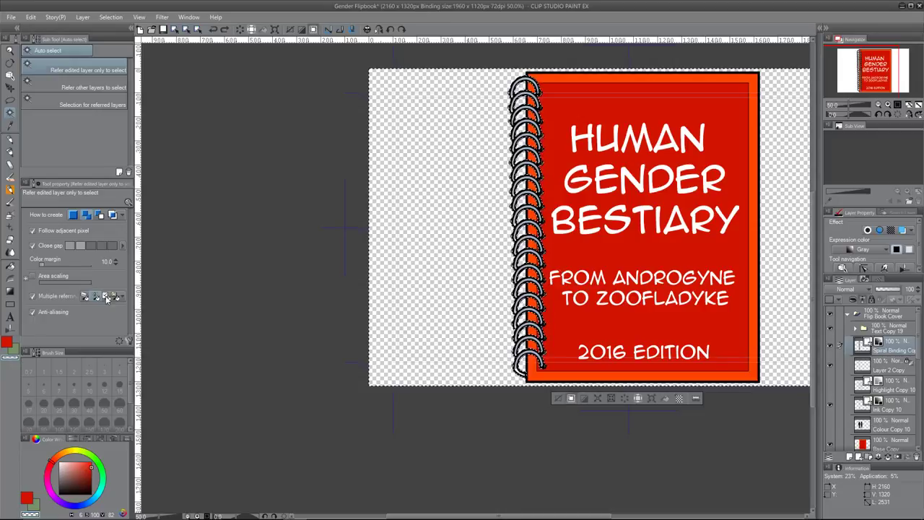
Step: Lasso-fill the lower rings of the spiral binding on Layer 2 Copy with the blue-grey sampled from the existing rings
click(10, 304)
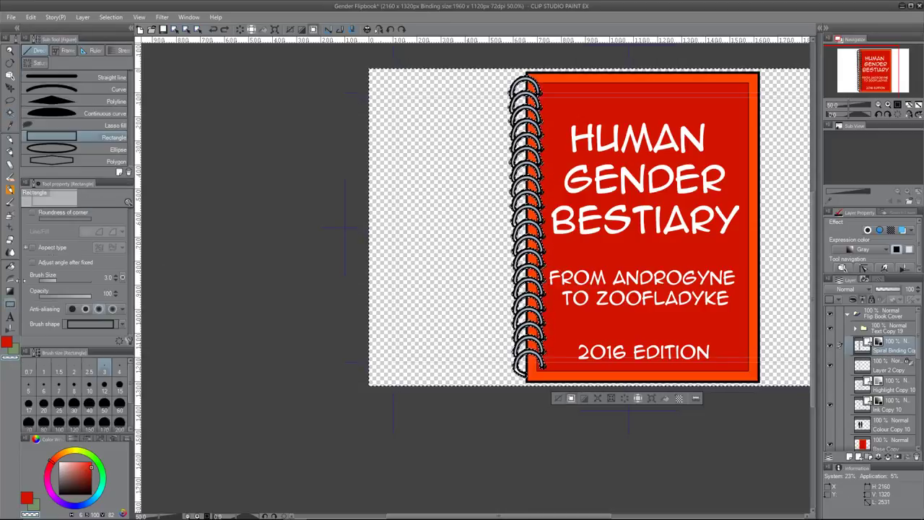
click(68, 126)
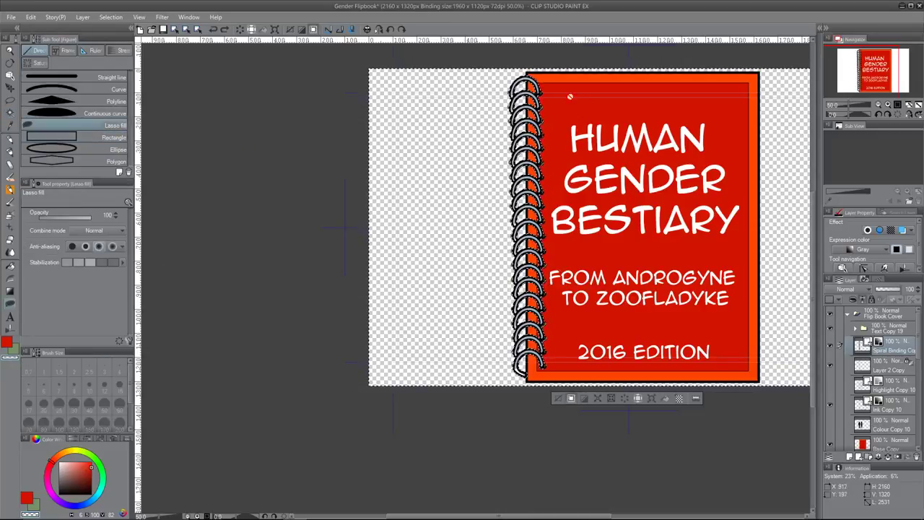
click(895, 366)
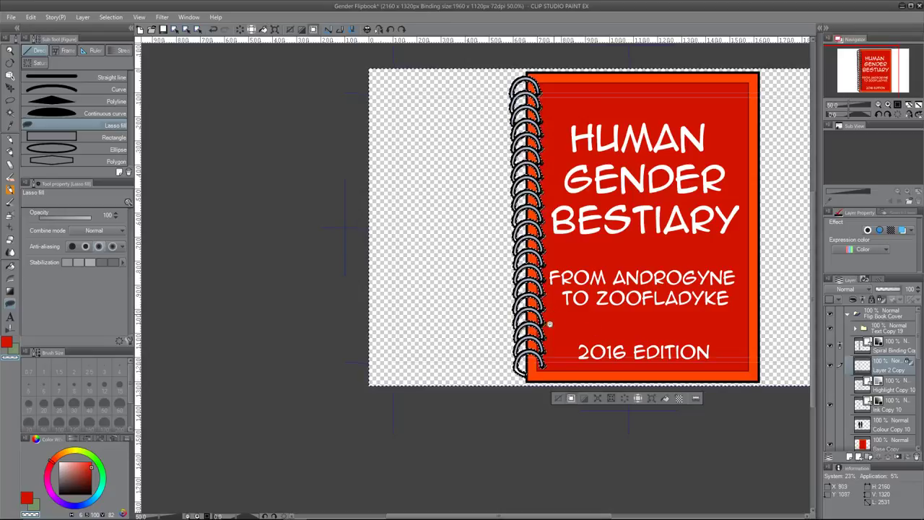
scroll(585, 322, up, 4)
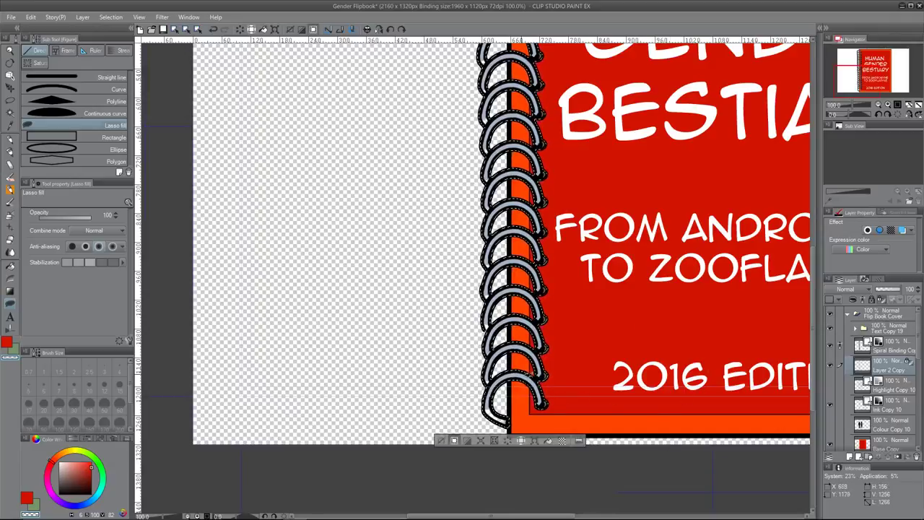
alt+click(531, 382)
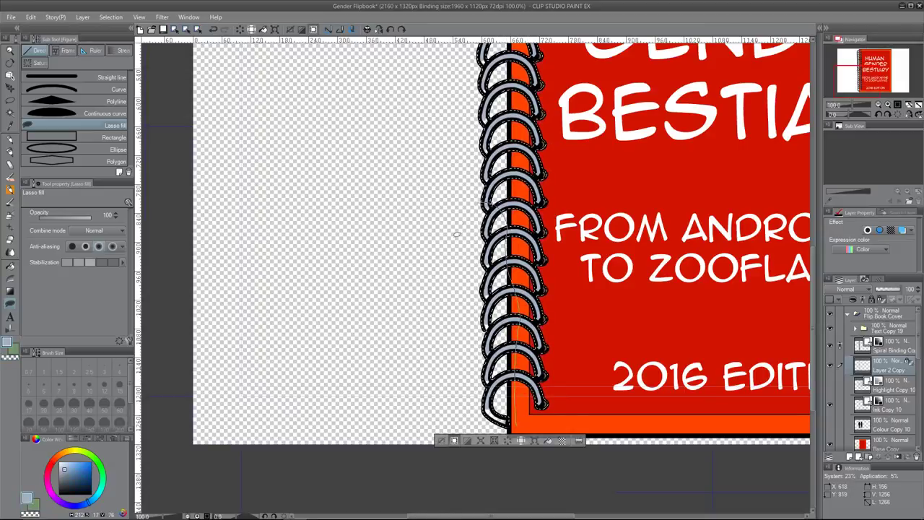
mouse_move(473, 206)
mouse_down()
mouse_move(456, 396)
mouse_move(519, 425)
mouse_up()
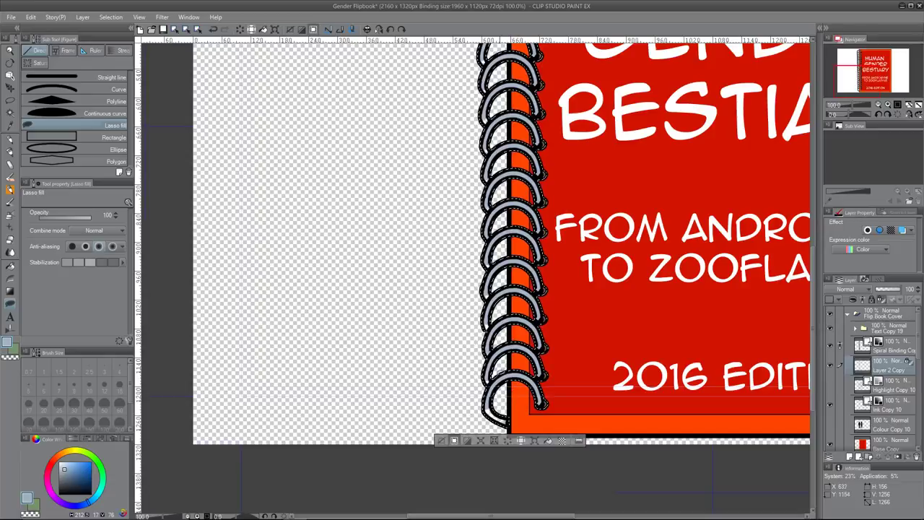
scroll(691, 335, down, 3)
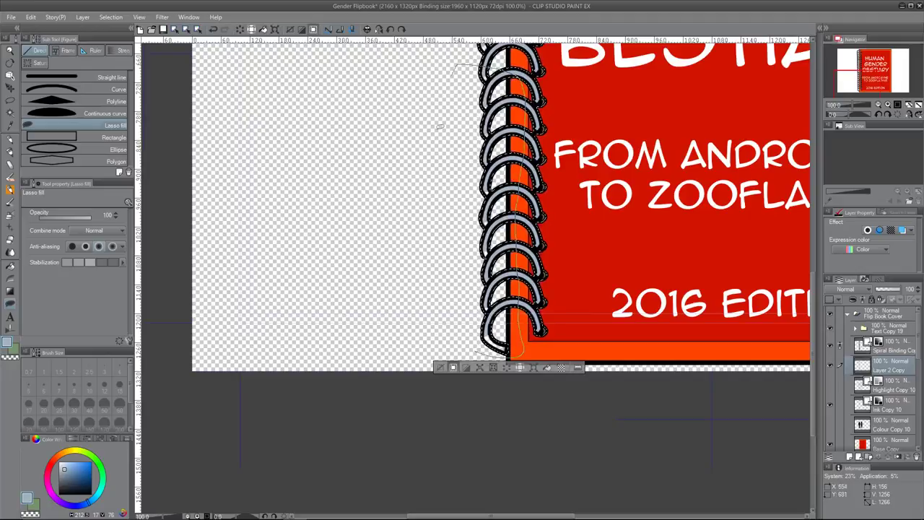
mouse_move(439, 127)
mouse_down()
mouse_move(427, 229)
mouse_move(438, 306)
mouse_up()
Step: Lasso-fill the remaining rings up to the topmost one with the same blue-grey and clear the selection
scroll(480, 161, up, 5)
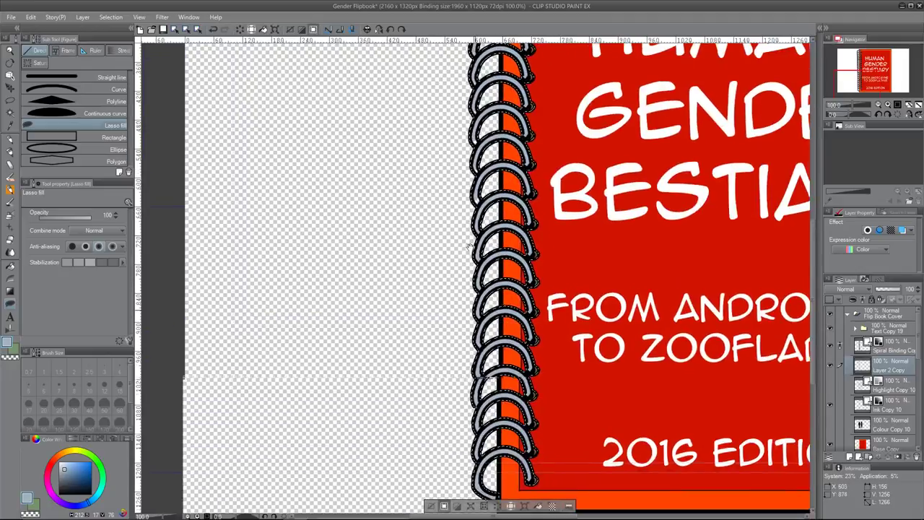
mouse_move(456, 315)
mouse_down()
mouse_move(492, 282)
mouse_move(496, 101)
mouse_move(492, 138)
mouse_move(476, 79)
mouse_move(412, 93)
mouse_move(398, 278)
mouse_up()
scroll(438, 180, up, 5)
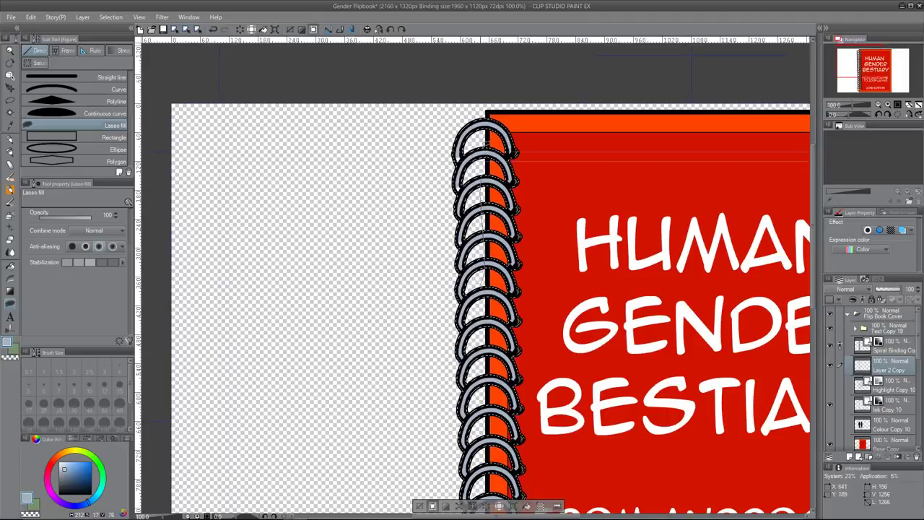
mouse_move(423, 118)
mouse_down()
mouse_move(401, 234)
mouse_move(449, 292)
mouse_move(451, 315)
mouse_up()
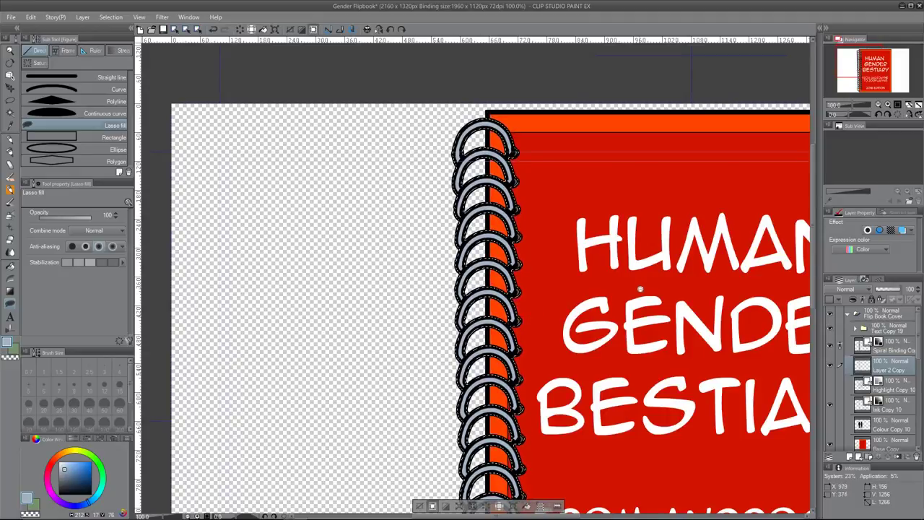
scroll(640, 290, down, 3)
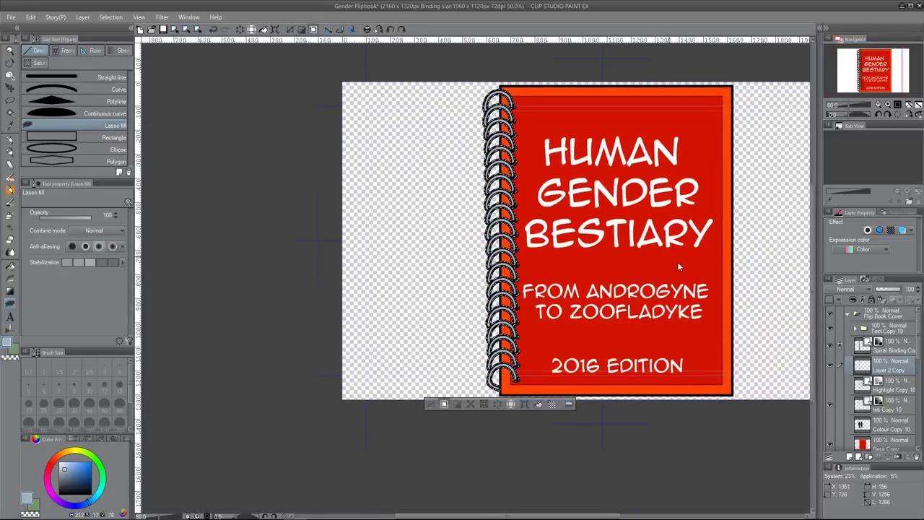
key(ctrl+d)
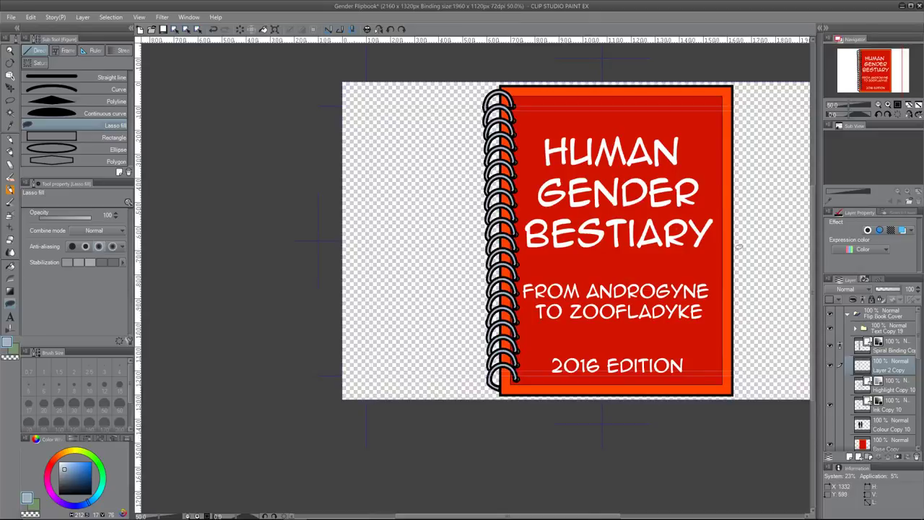
Step: Nudge the title, subtitle and "2016 Edition" text layers together slightly to the right on the cover
click(855, 329)
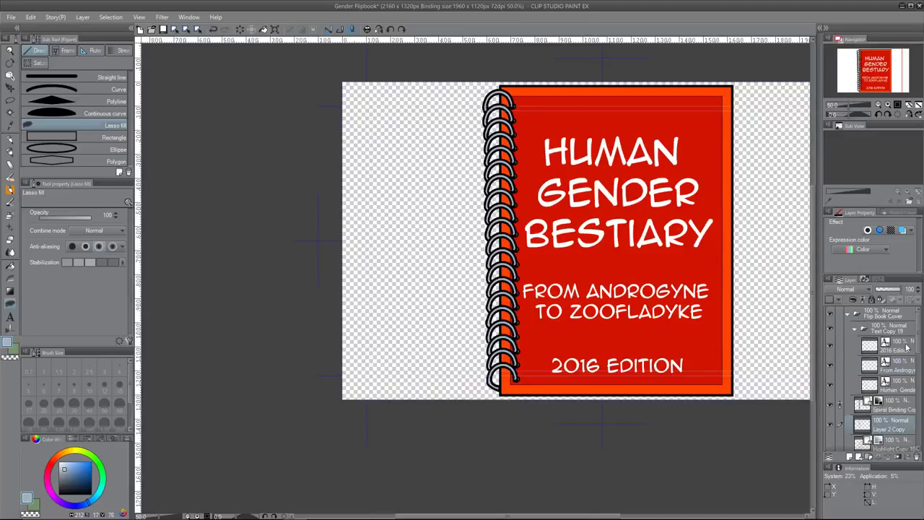
click(901, 350)
shift+click(901, 387)
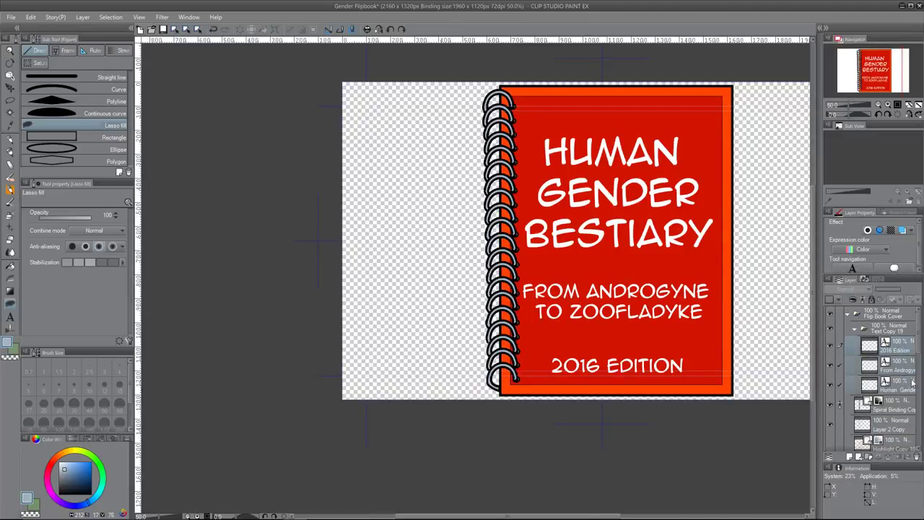
click(10, 87)
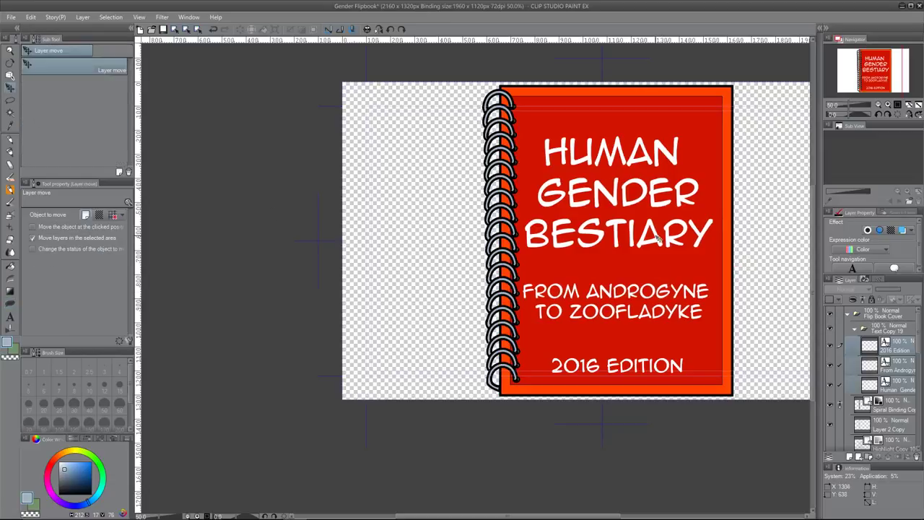
drag(659, 239, 663, 238)
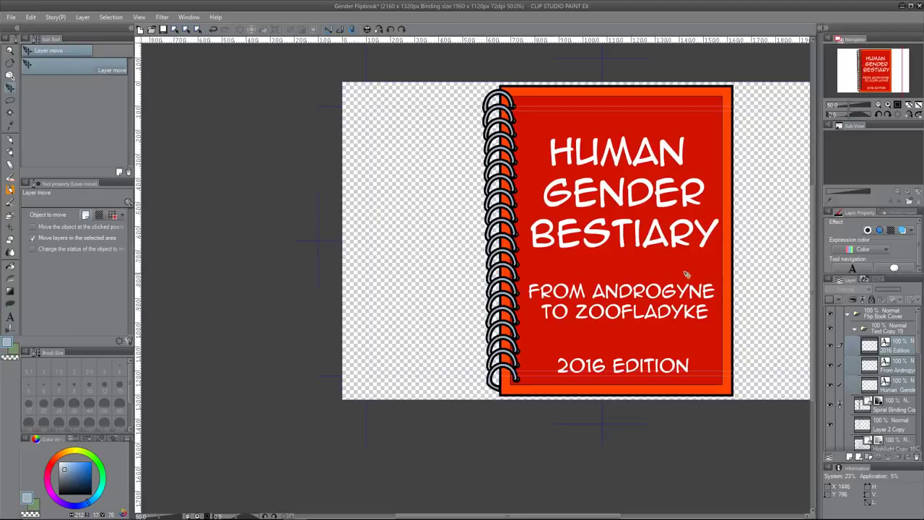
Step: Break the subtitle text into four lines: "From", "Androgyne", "to" and "Zoofladyke"
scroll(633, 263, down, 2)
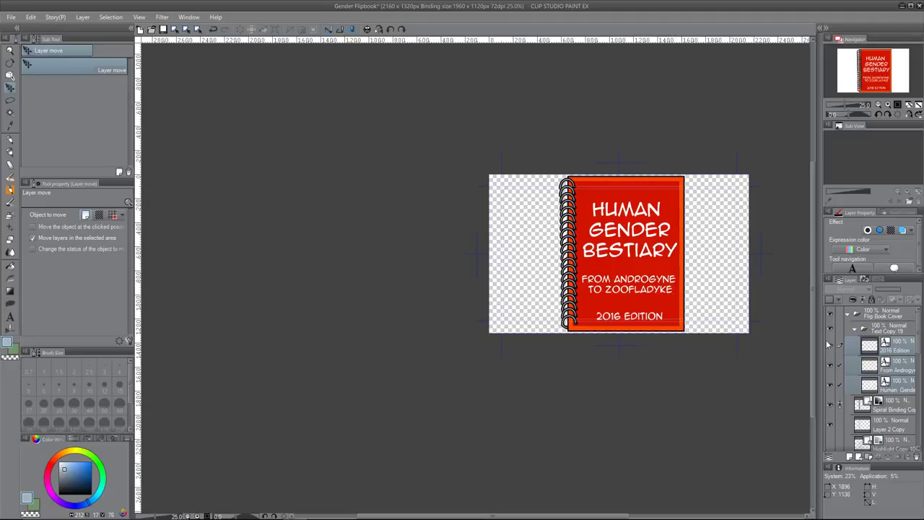
click(892, 370)
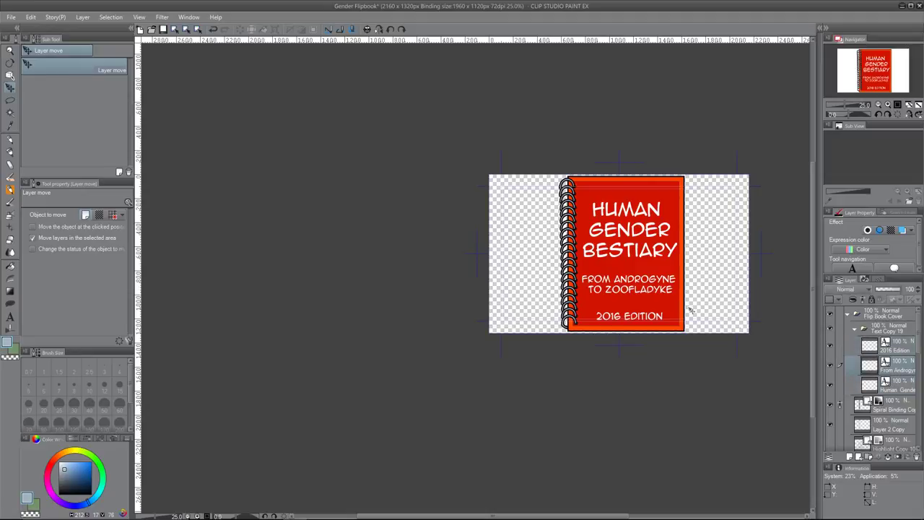
click(10, 318)
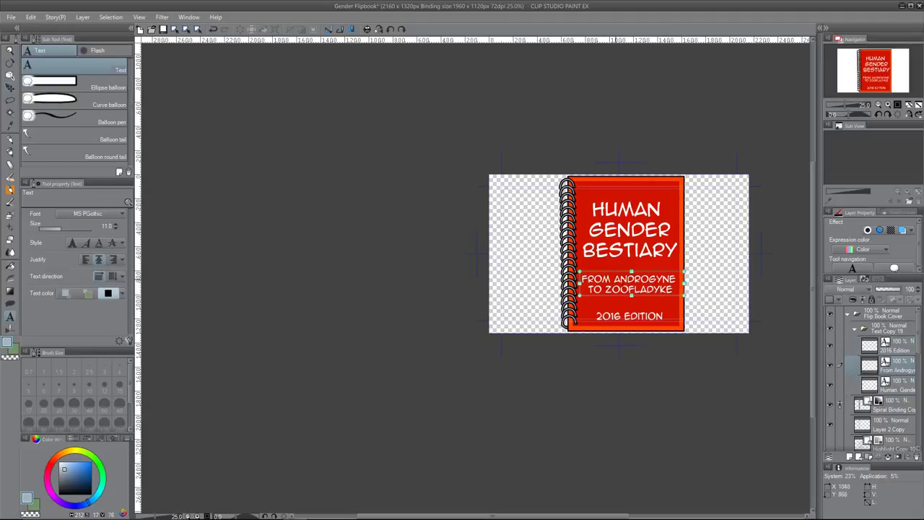
click(628, 285)
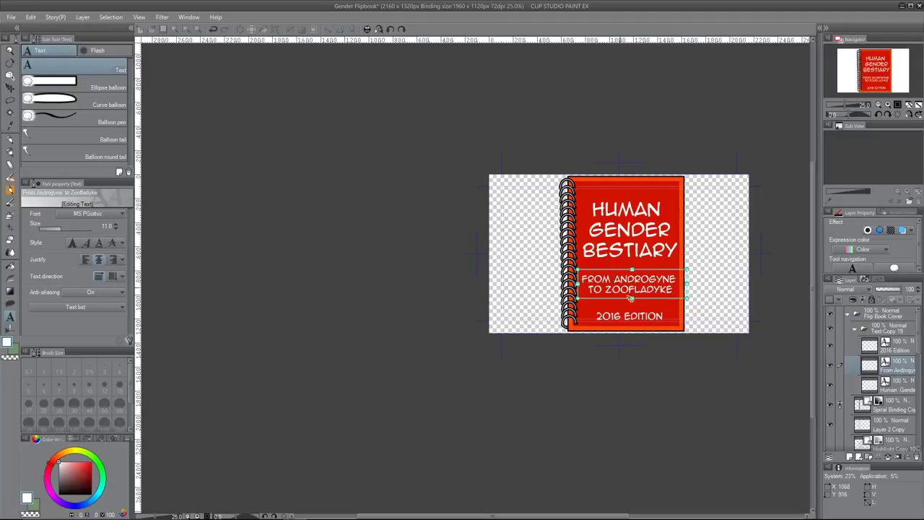
key(Return)
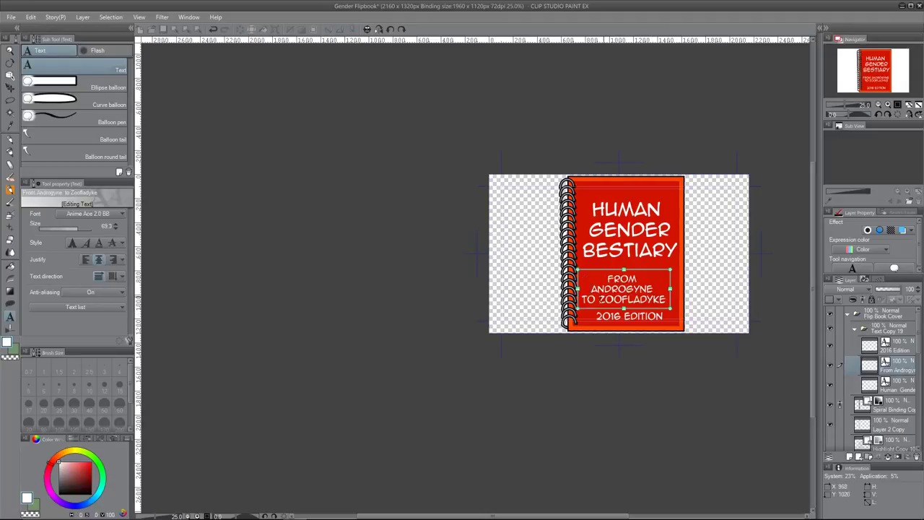
key(Return)
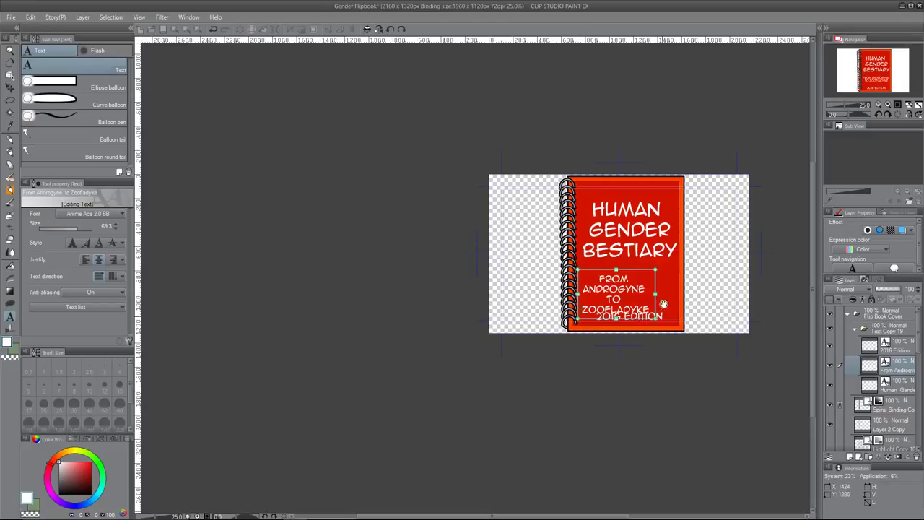
Step: Move the four-line subtitle up and right to sit between the title and "2016 Edition", and raise the title slightly above it
click(10, 88)
drag(622, 288, 633, 278)
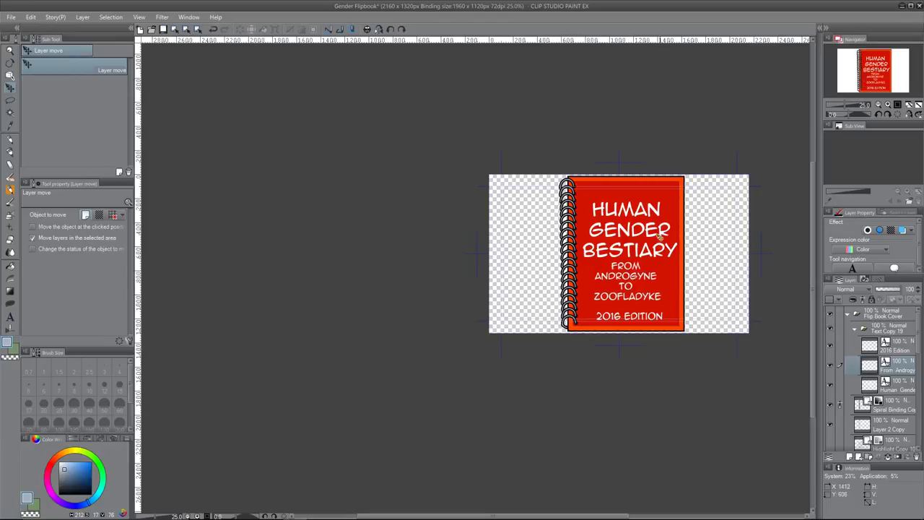
click(895, 386)
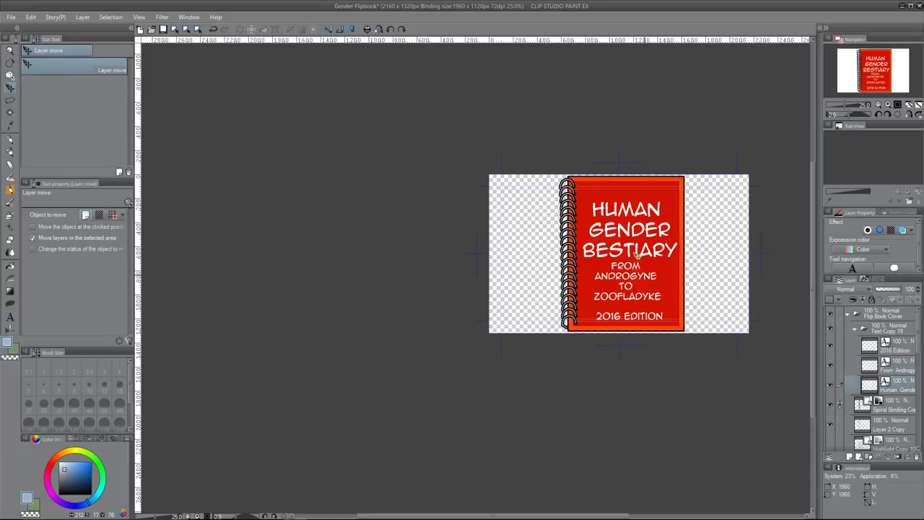
drag(638, 249, 638, 243)
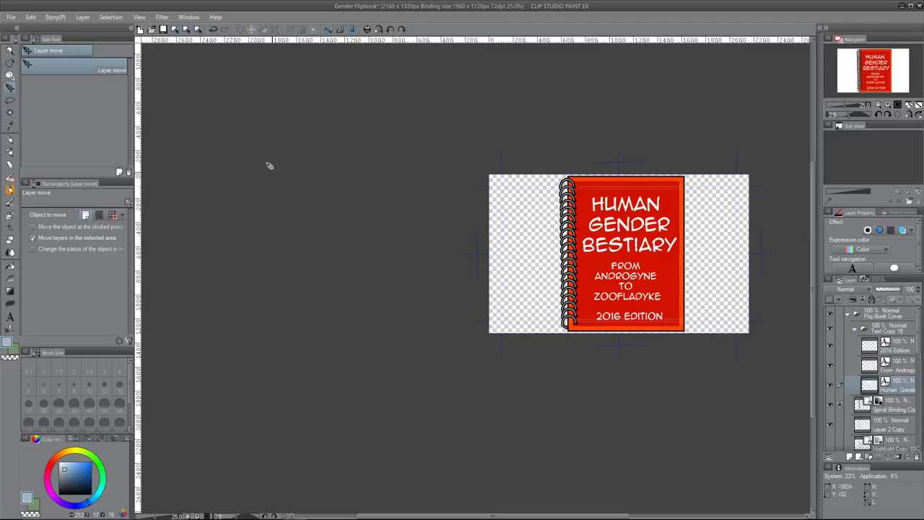
Step: Save the flipbook document under its existing name
click(10, 17)
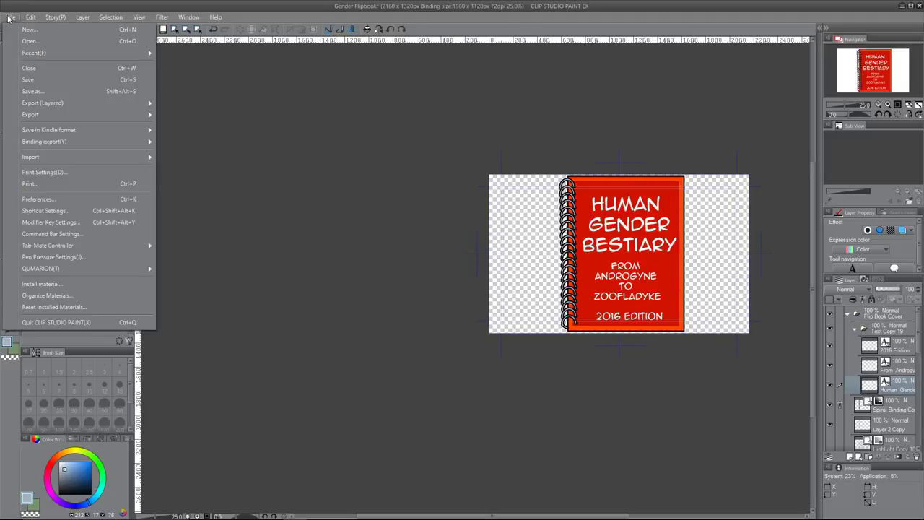
click(28, 81)
scroll(692, 309, up, 1)
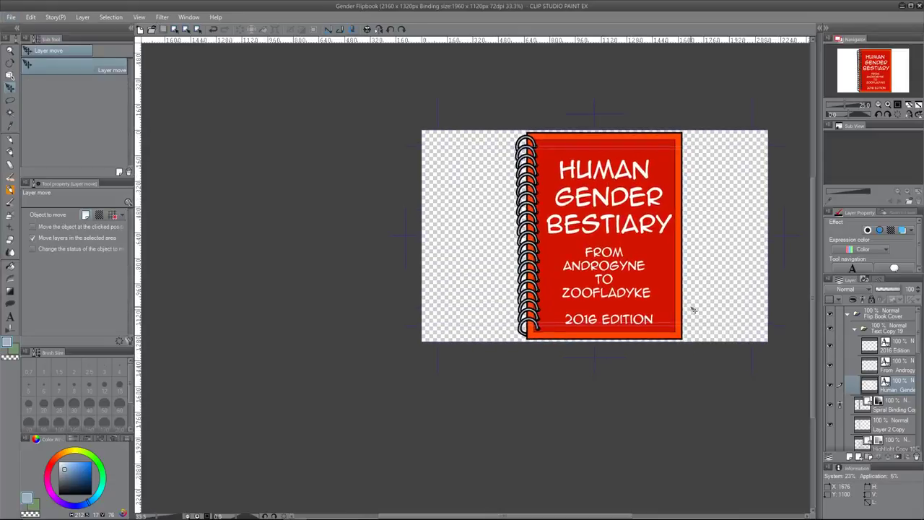
scroll(692, 309, up, 2)
scroll(344, 126, down, 1)
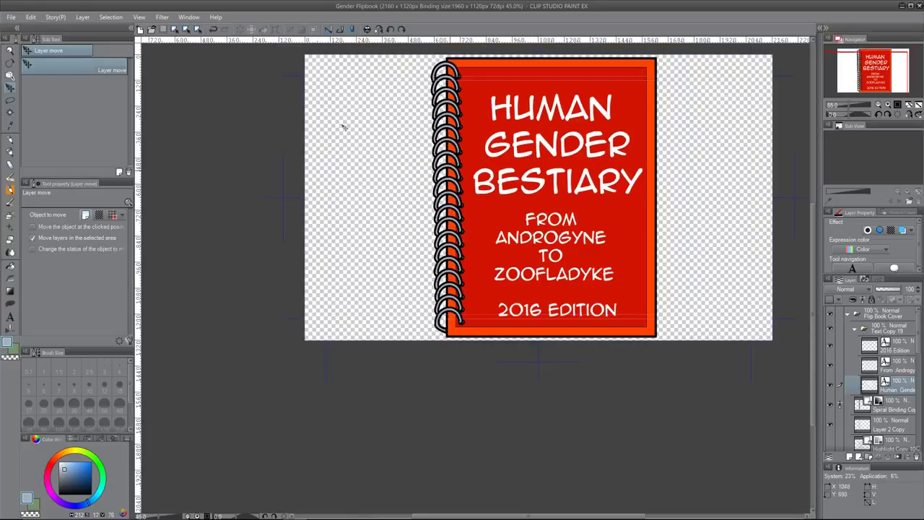
Step: Export the flipbook cover as a full-page RGB PNG at 100% scale, named "Gender Flipbook Cover"
click(11, 17)
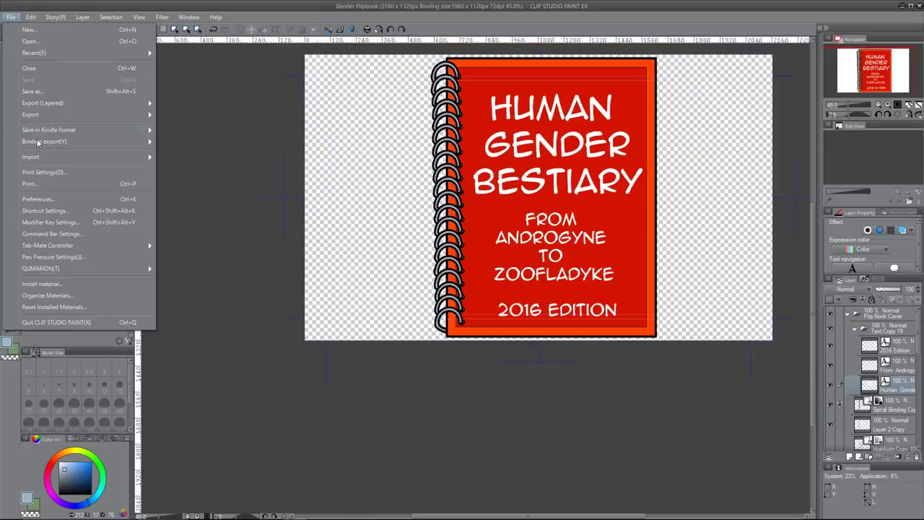
mouse_move(130, 114)
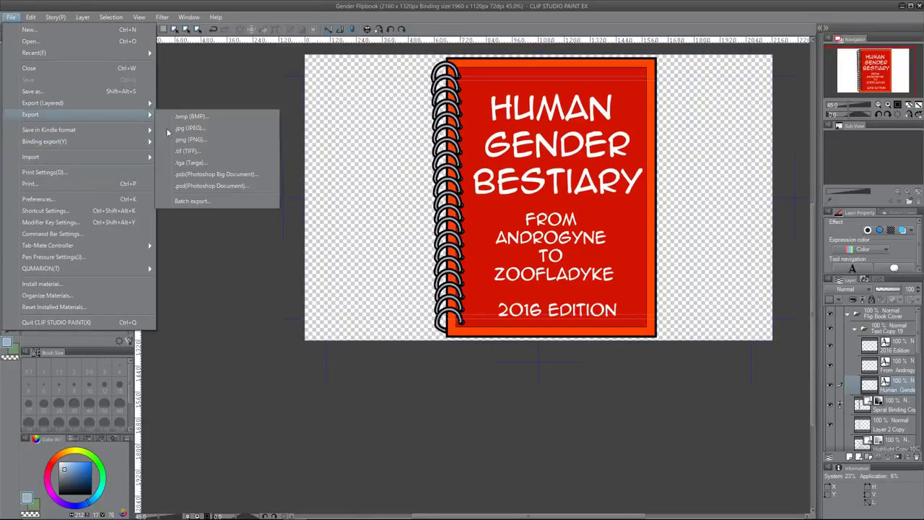
click(189, 139)
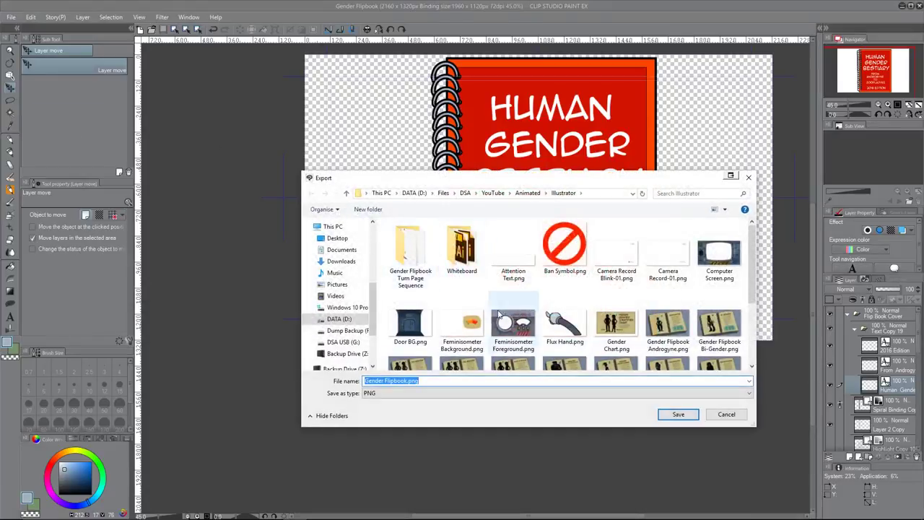
click(395, 381)
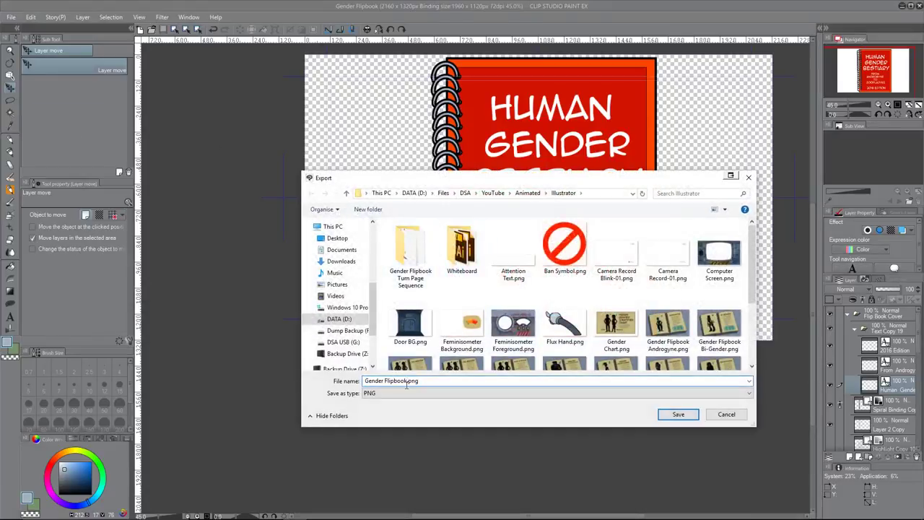
scroll(610, 336, down, 2)
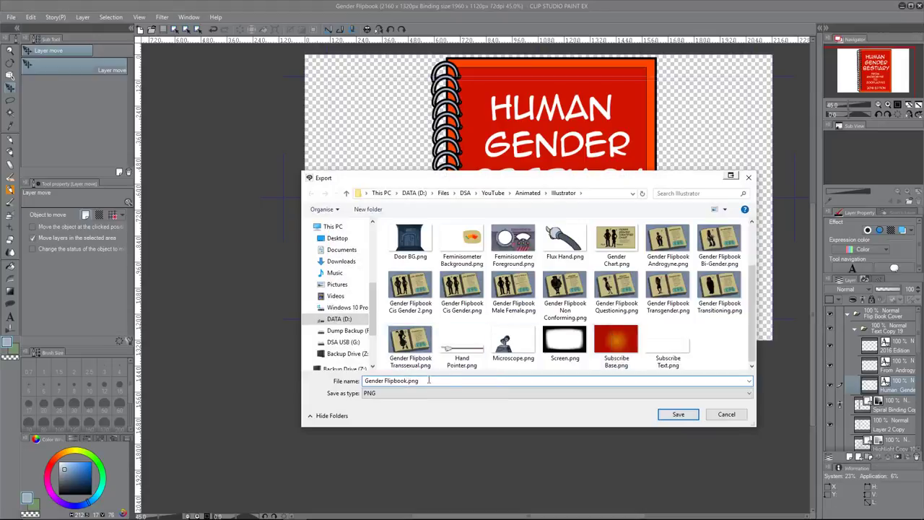
text(c)
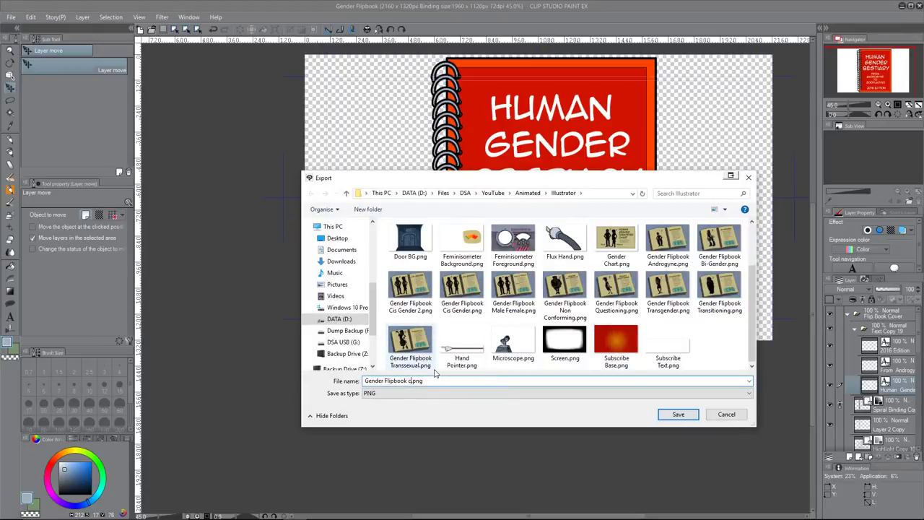
key(BackSpace)
key(BackSpace)
text(Cover)
click(678, 414)
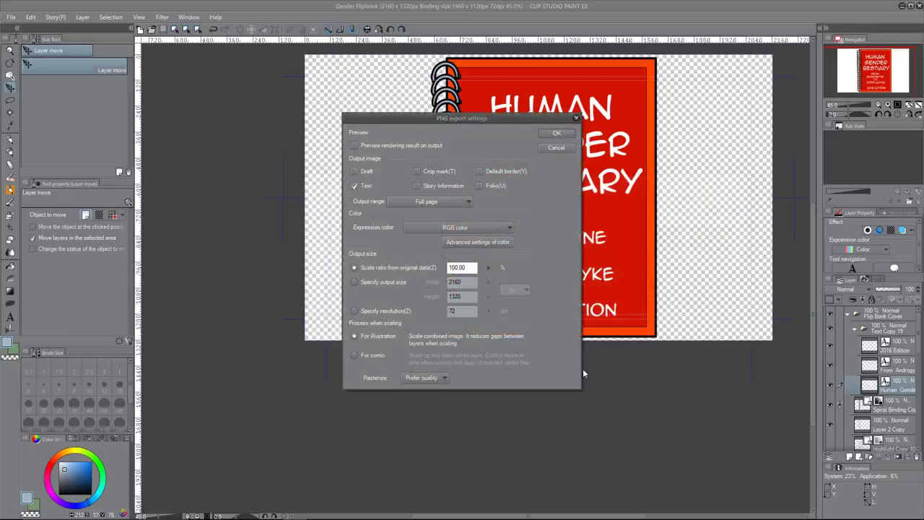
click(560, 133)
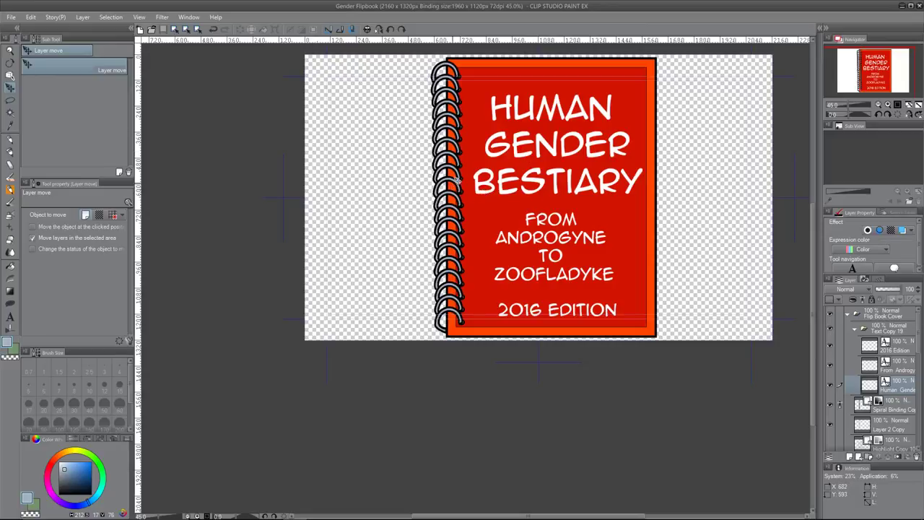
Step: Collapse the Flip Book Cover folder in the layer list
scroll(585, 176, down, 1)
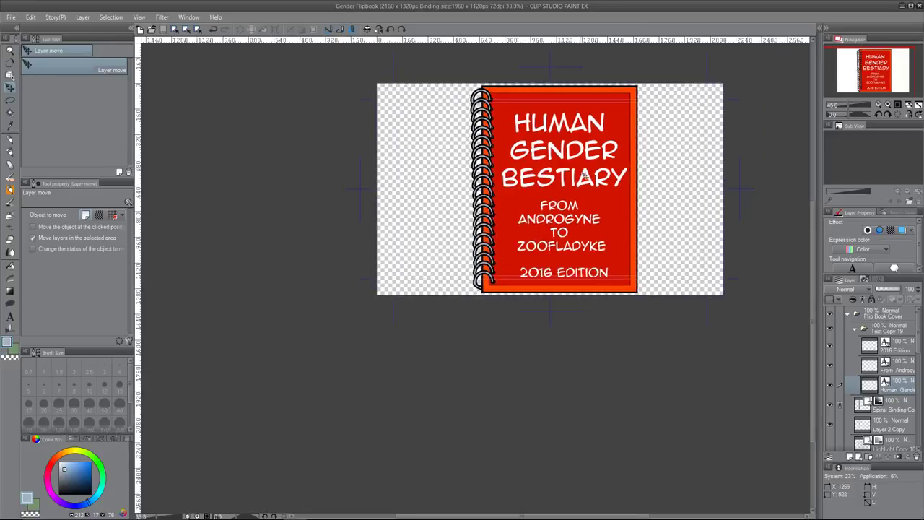
scroll(586, 176, up, 1)
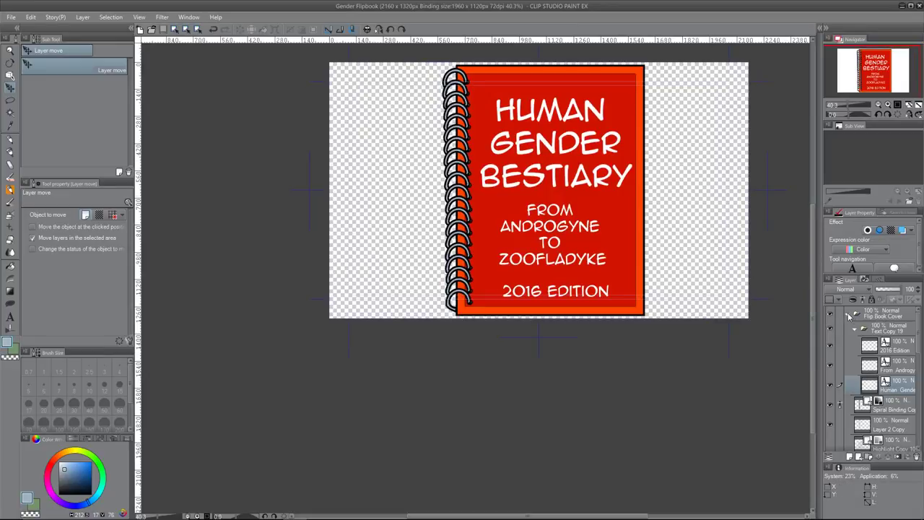
click(848, 316)
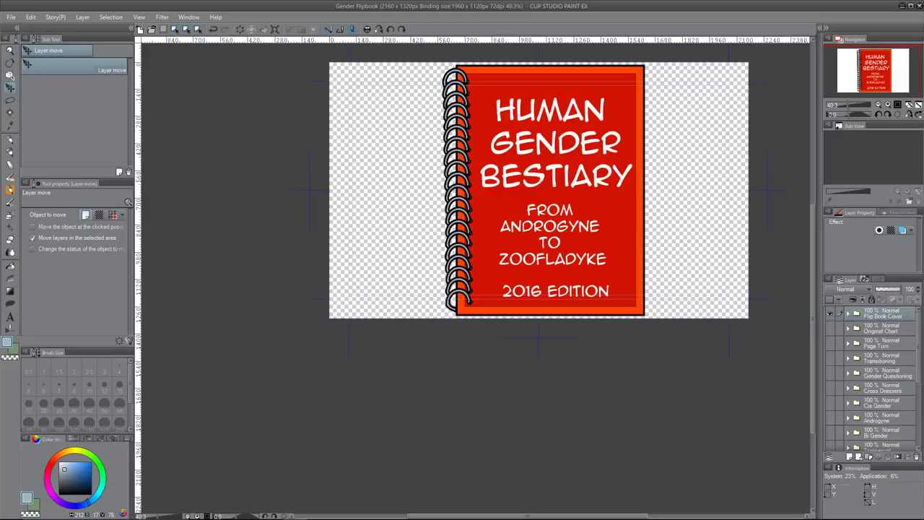
Step: Switch to Moho and duplicate the O-3 layer in Zor's Hand Back group, naming the copy "Gender Book"
mouse_move(294, 511)
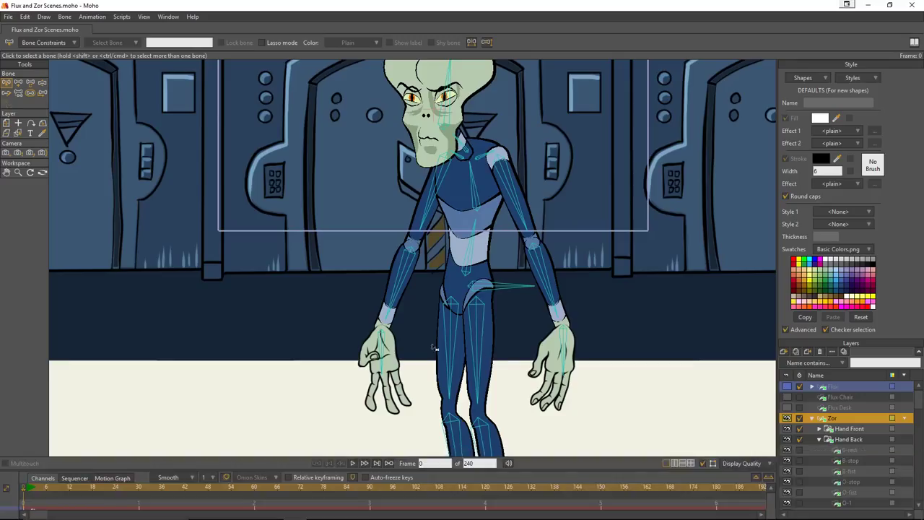
scroll(858, 441, down, 5)
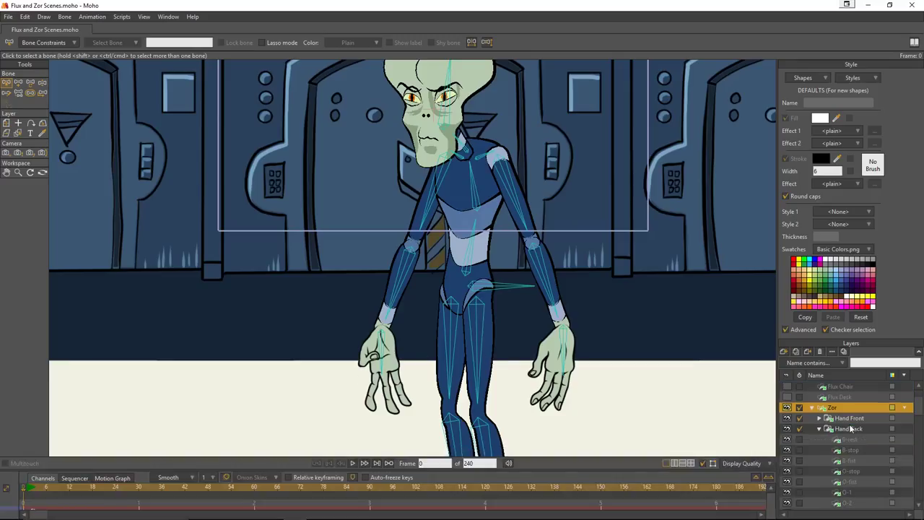
click(858, 439)
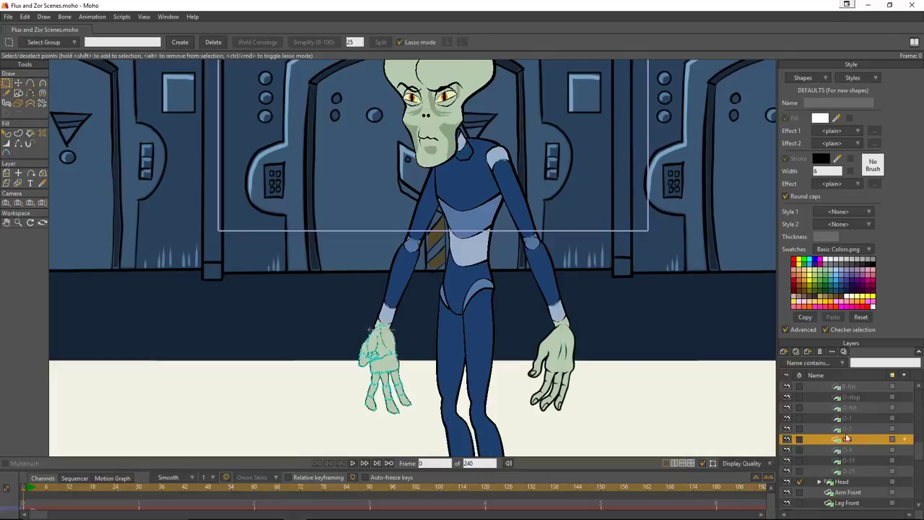
right_click(862, 445)
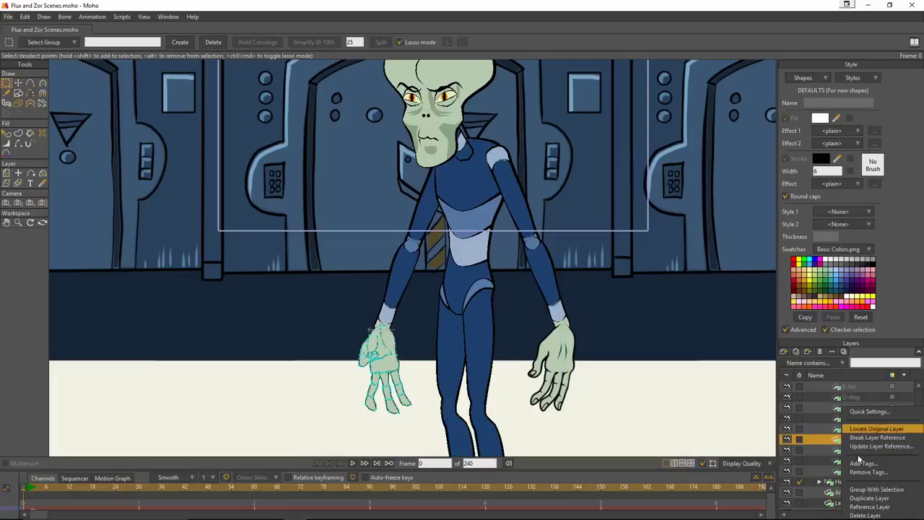
click(870, 498)
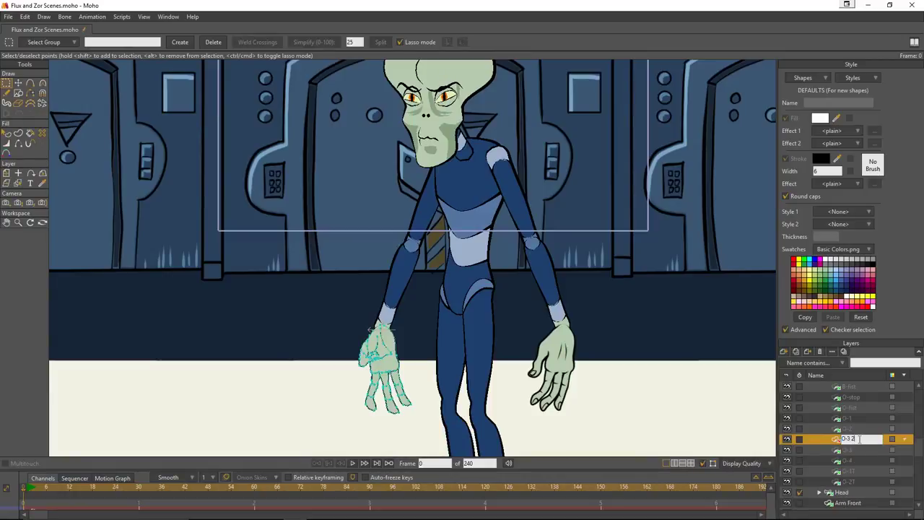
key(ctrl+a)
text(G)
key(Return)
Step: Group the copied hand layer on its own and name the new group "Gender Book"
right_click(860, 439)
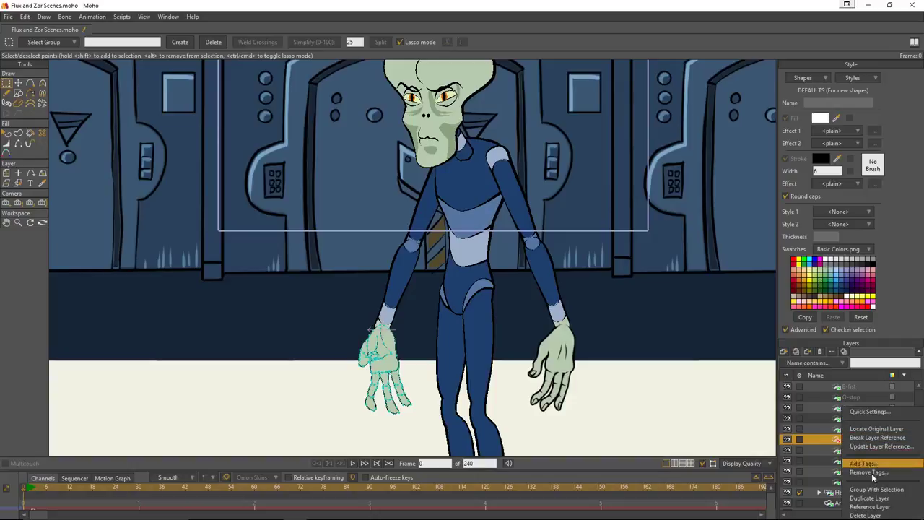
click(874, 490)
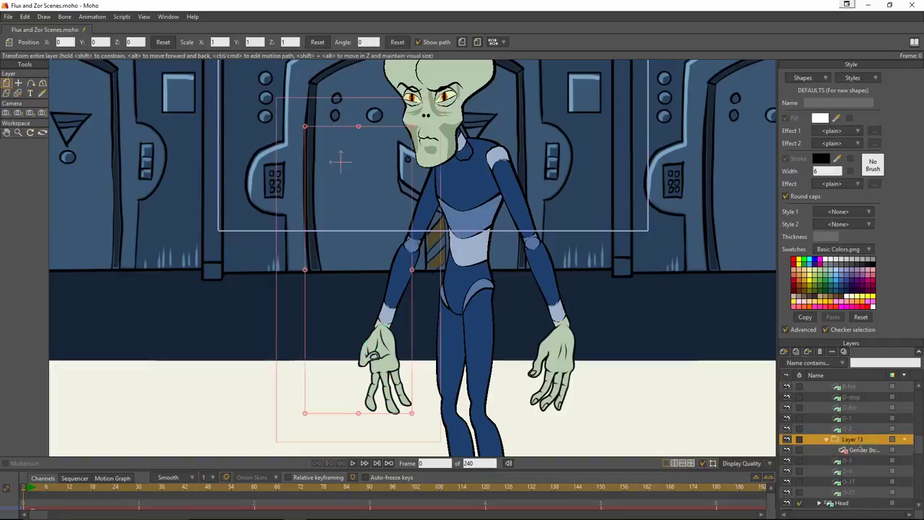
double_click(860, 439)
click(865, 440)
key(ctrl+a)
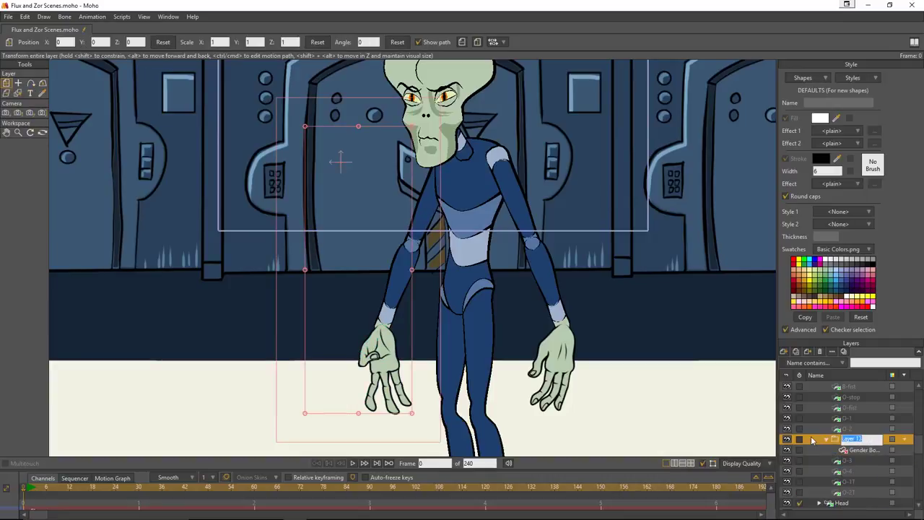
text(Gender Book)
key(Return)
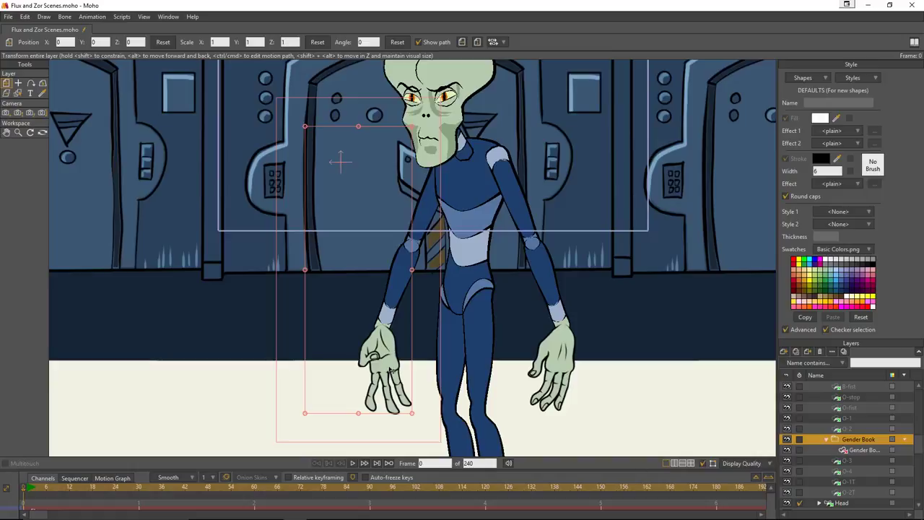
Step: Duplicate the hand layer inside the Gender Book group and name the copy "Thumb"
click(859, 450)
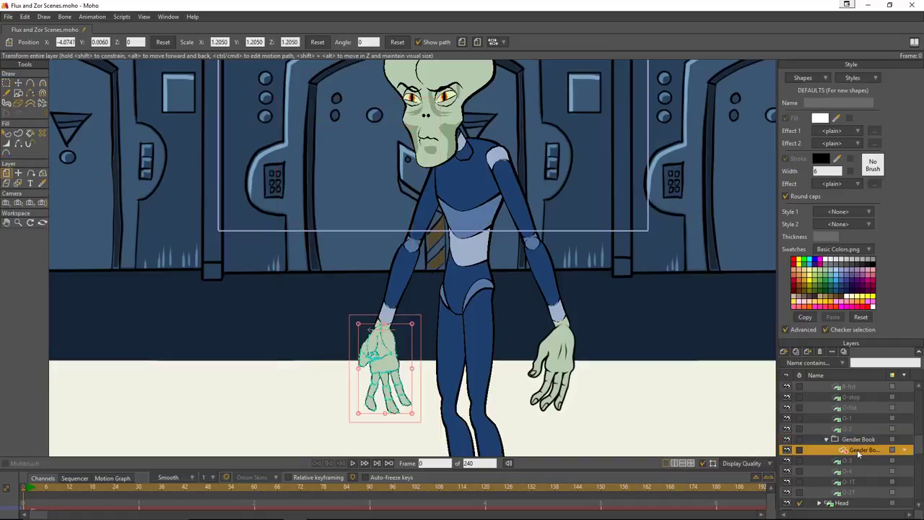
right_click(859, 452)
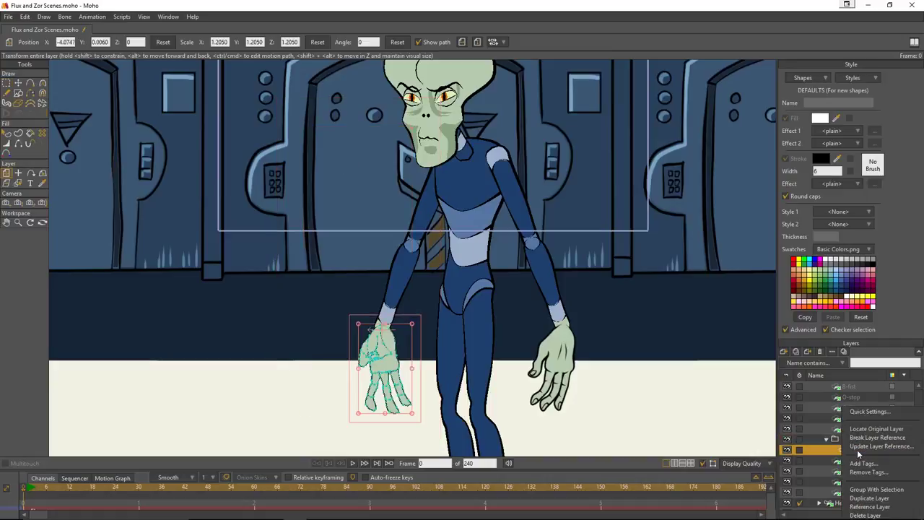
click(870, 498)
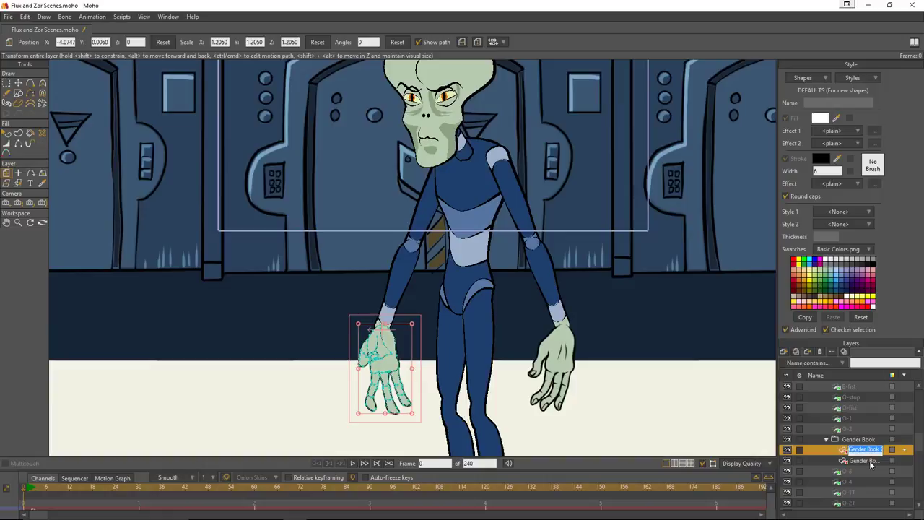
text(Thumb)
Step: Rename the hand layer below Thumb as "Fingers"
click(869, 460)
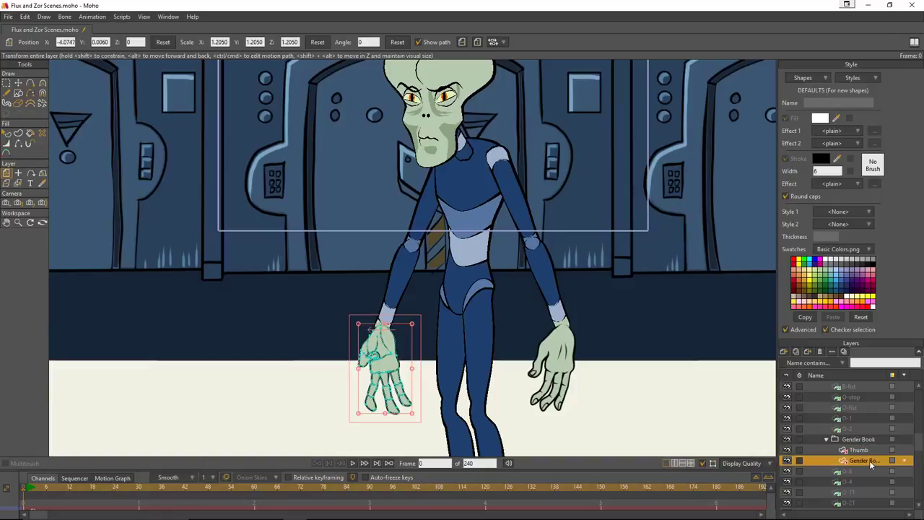
double_click(867, 462)
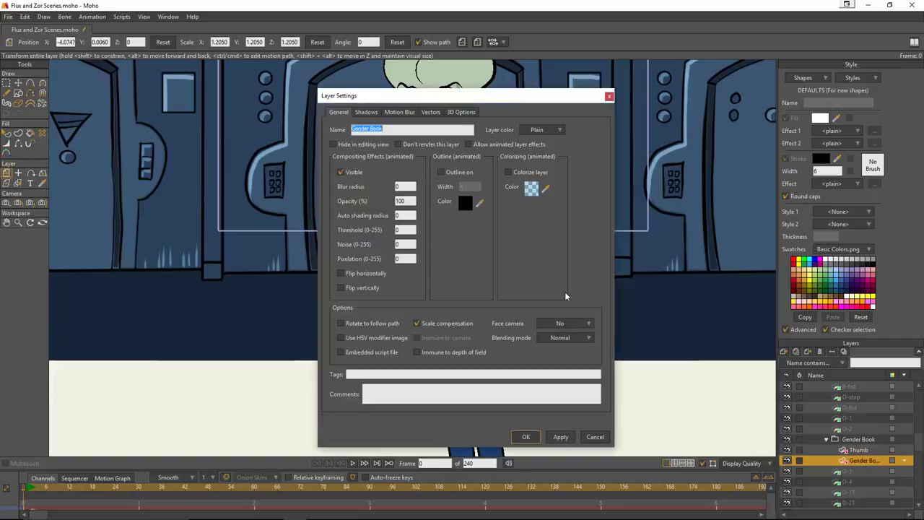
drag(385, 129, 359, 129)
text(Fingers)
key(Return)
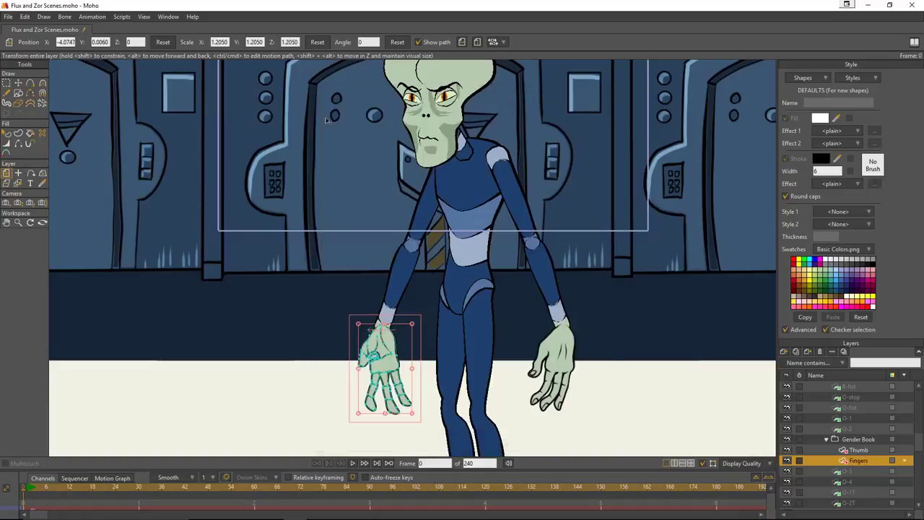
Step: Add "Gender Flipbook Cover.png" from the Animated > Illustrator folder as an image layer between Thumb and Fingers
click(785, 353)
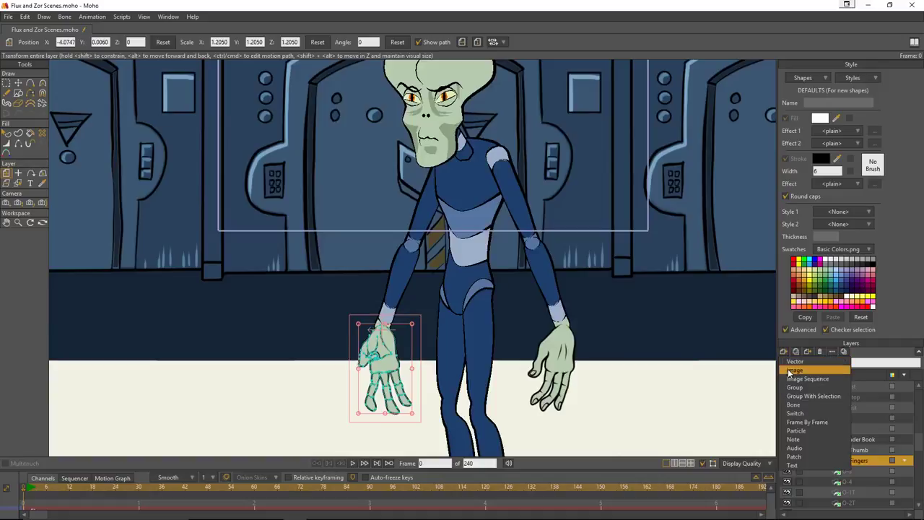
click(793, 370)
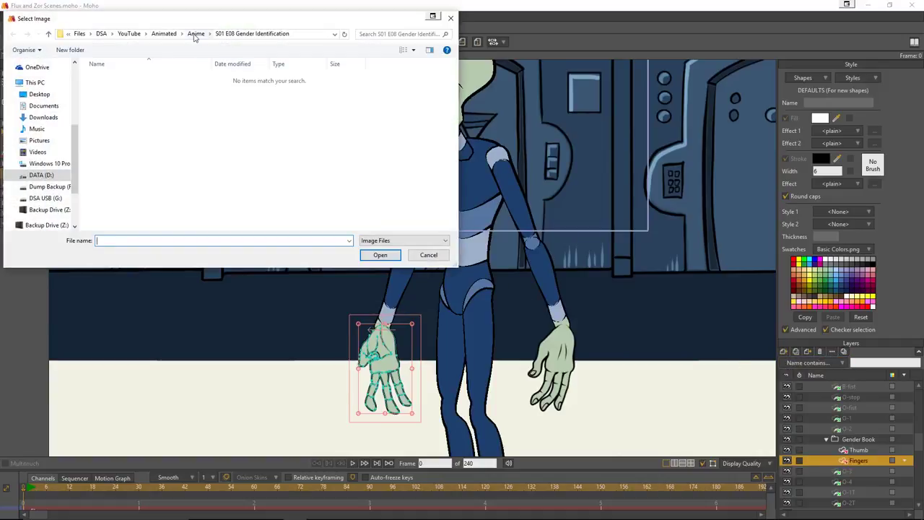
click(195, 34)
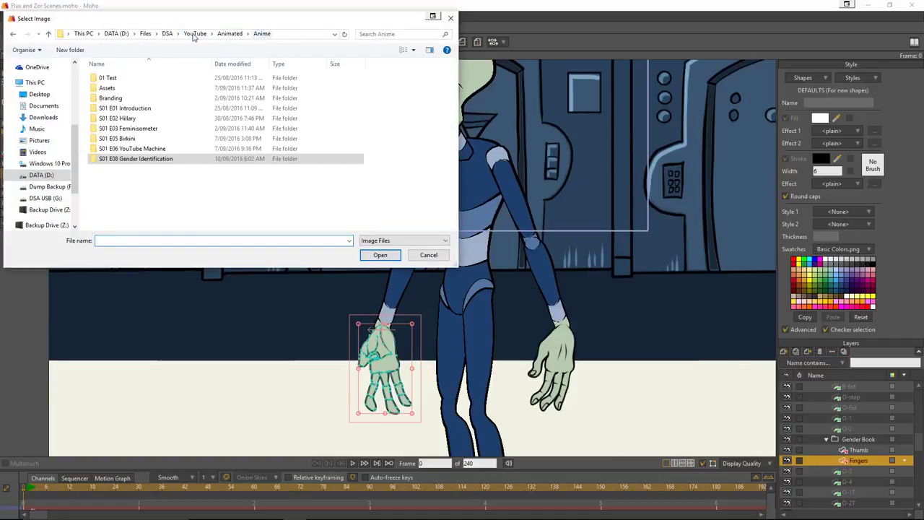
click(234, 34)
double_click(179, 118)
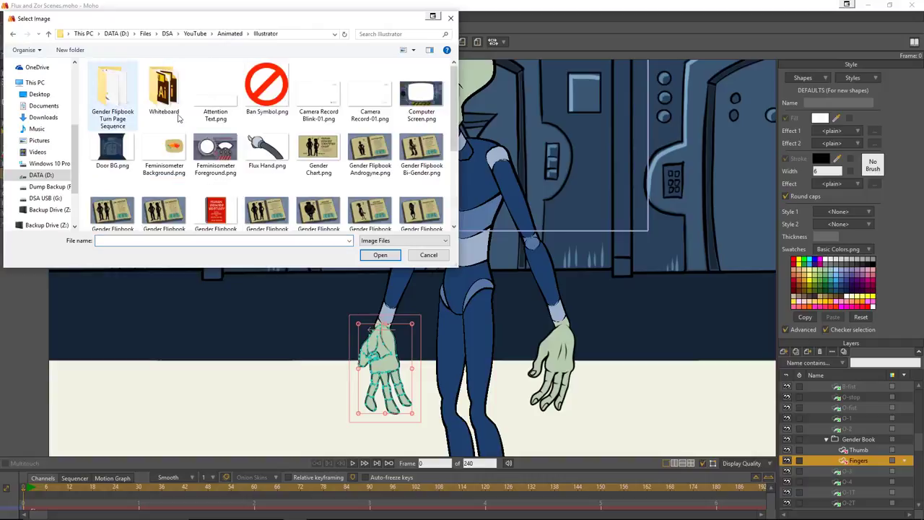
click(216, 213)
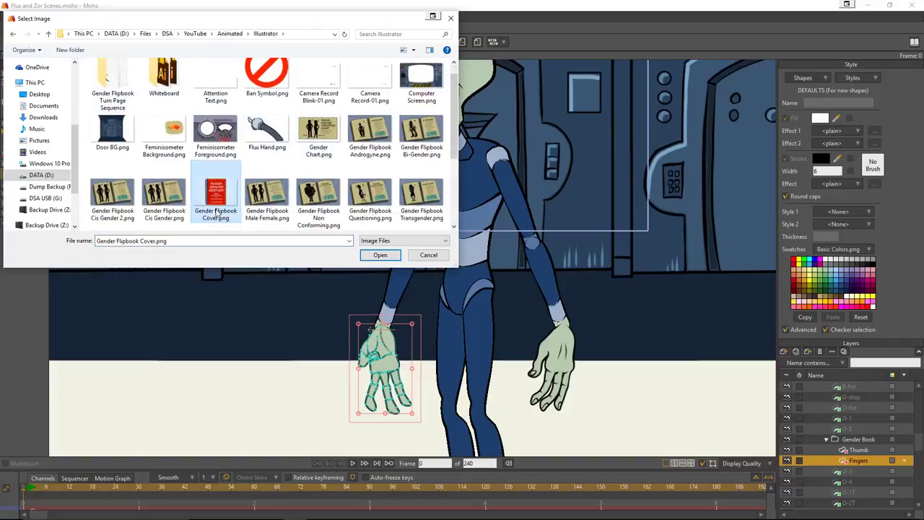
click(390, 256)
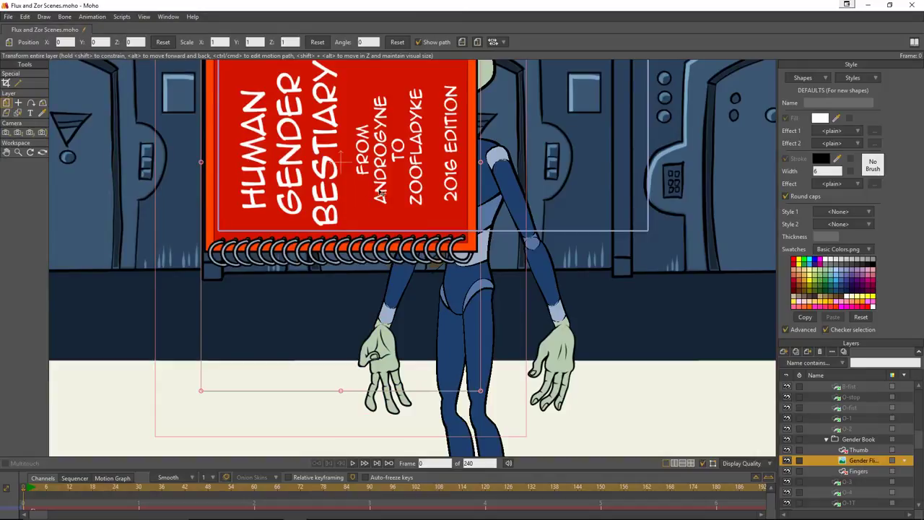
Step: Scale the book cover image to about 0.35, place it over Zor's back hand, and hide the Thumb layer
scroll(381, 192, down, 5)
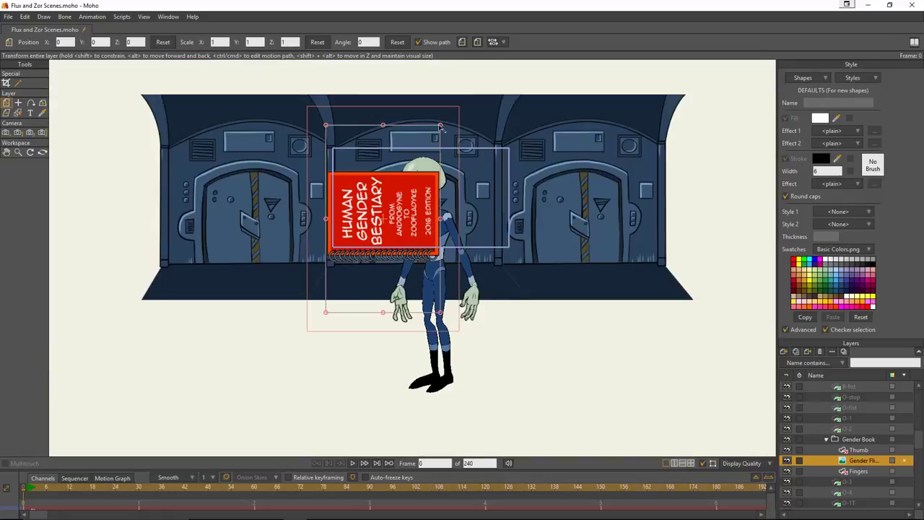
drag(441, 127, 410, 307)
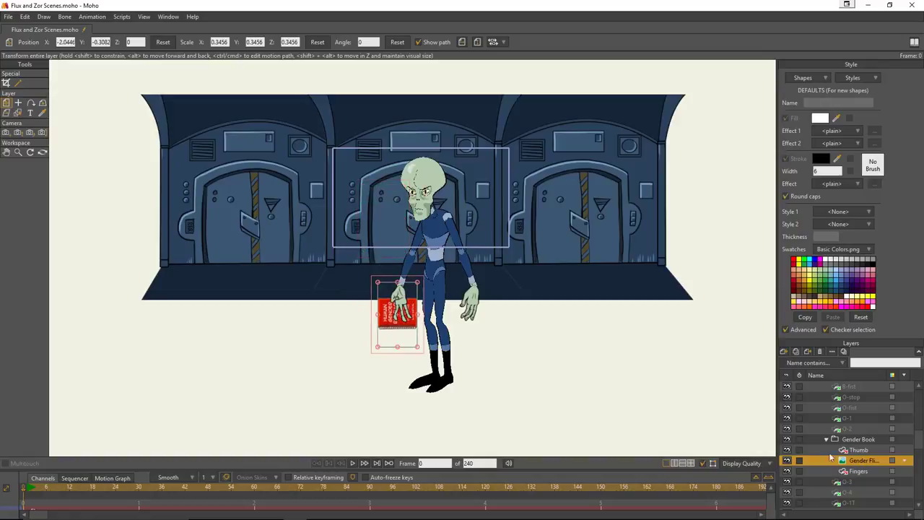
click(788, 450)
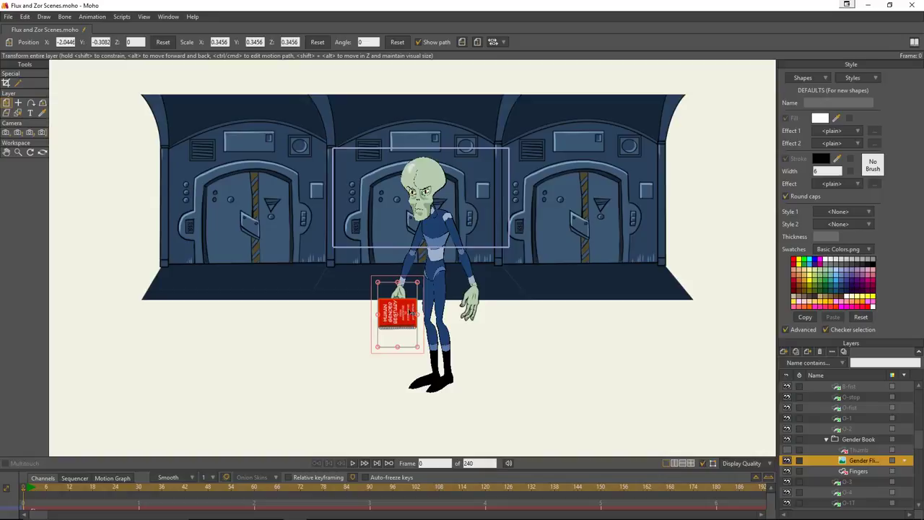
Step: Rotate the book cover image to about 34 degrees, scale it to about 0.30, and position it against Zor's back hand
scroll(400, 315, up, 2)
scroll(400, 325, up, 1)
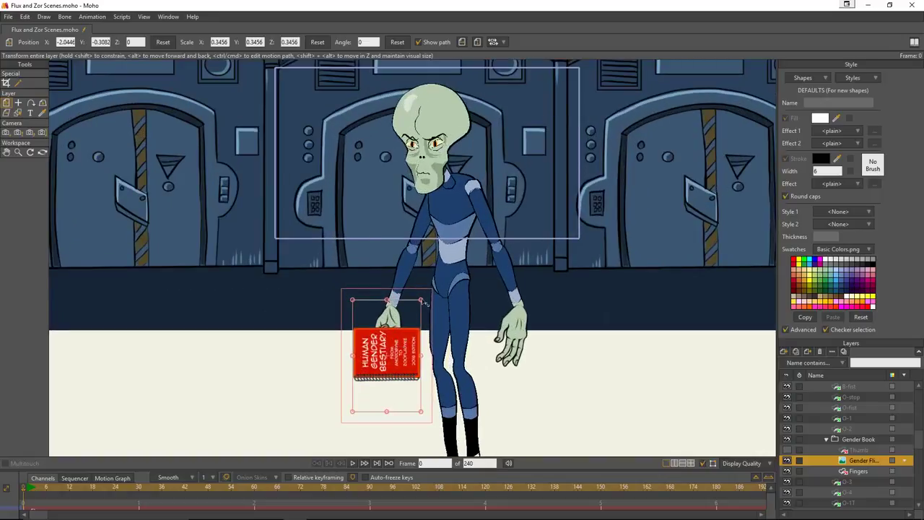
drag(429, 296, 387, 282)
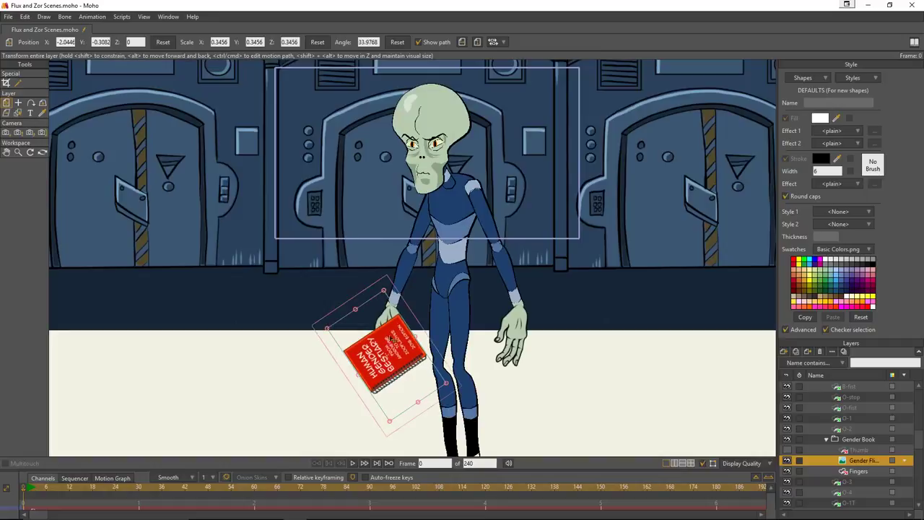
mouse_move(387, 341)
mouse_down()
mouse_move(462, 308)
mouse_move(406, 342)
mouse_move(387, 342)
mouse_move(383, 366)
mouse_move(399, 355)
mouse_move(393, 338)
mouse_move(384, 359)
mouse_move(387, 342)
mouse_move(458, 353)
mouse_move(383, 340)
mouse_up()
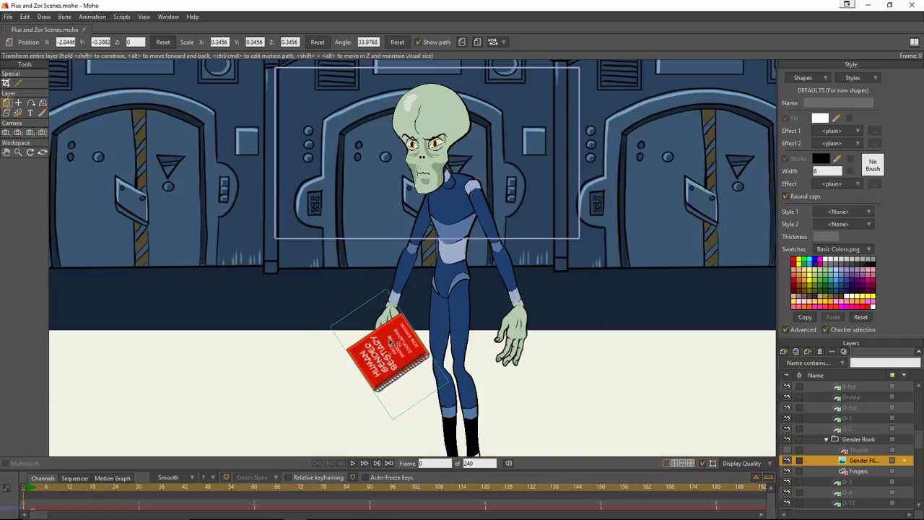
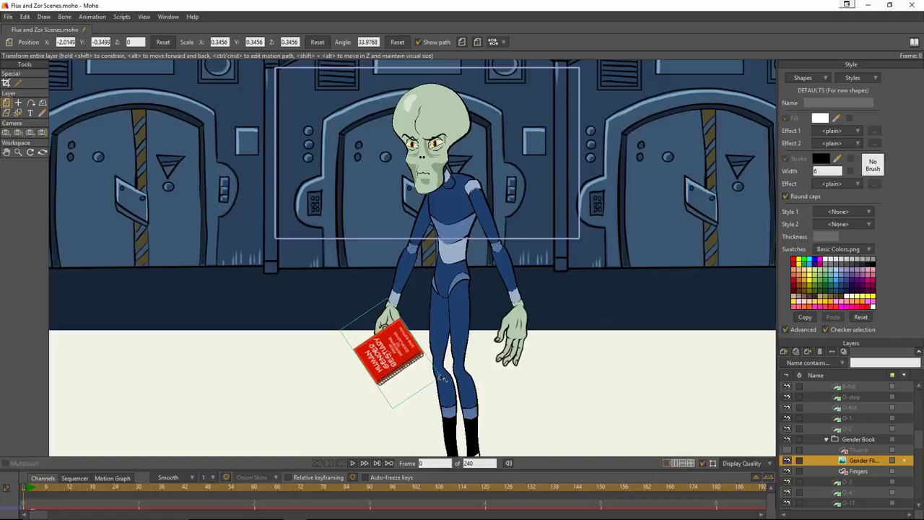
drag(440, 378, 441, 379)
drag(443, 378, 438, 375)
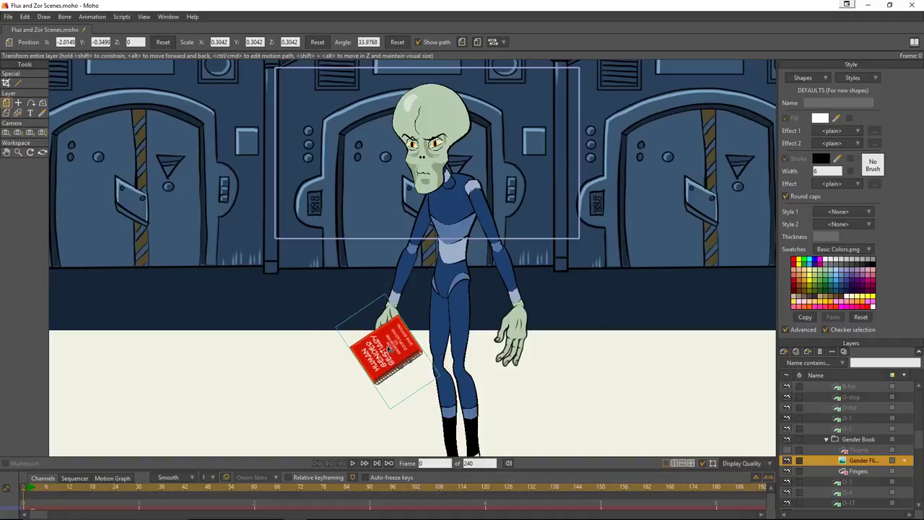
drag(393, 347, 414, 351)
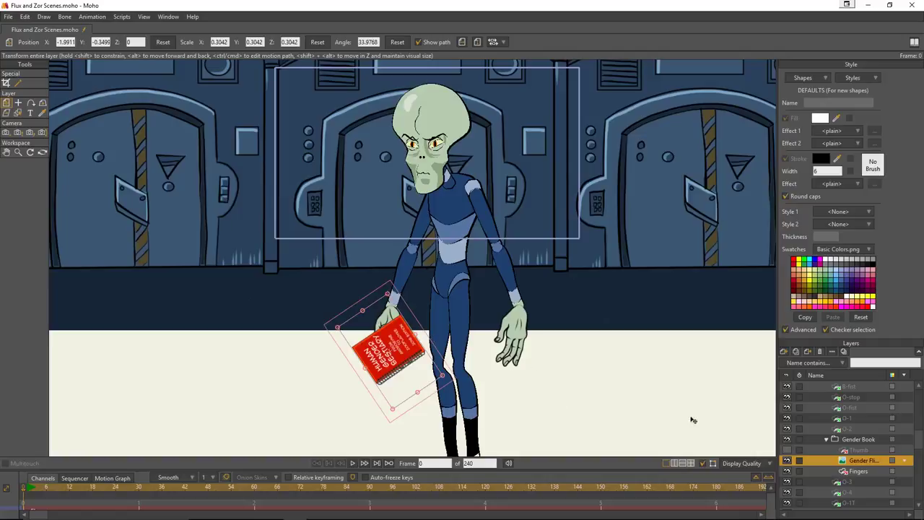
Step: Show the Thumb layer and delete the shapes of the finger nearest the thumb from it
click(788, 449)
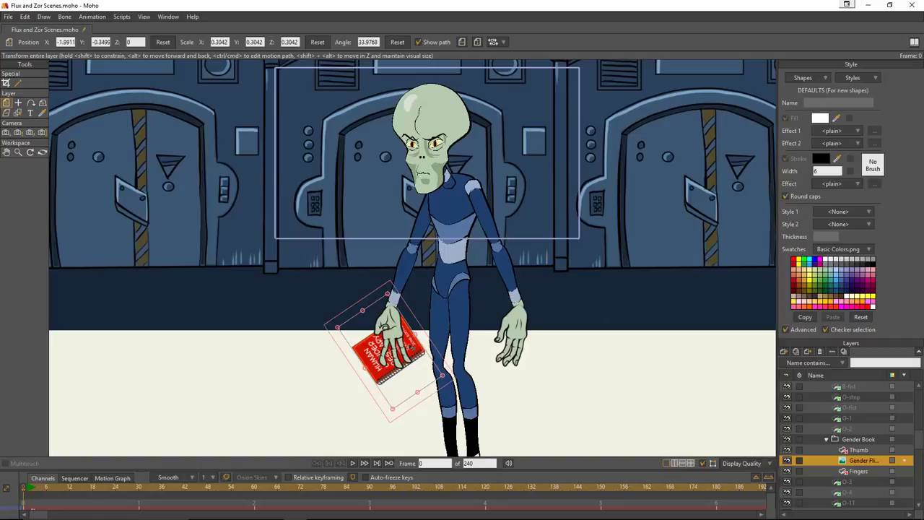
scroll(416, 361, up, 5)
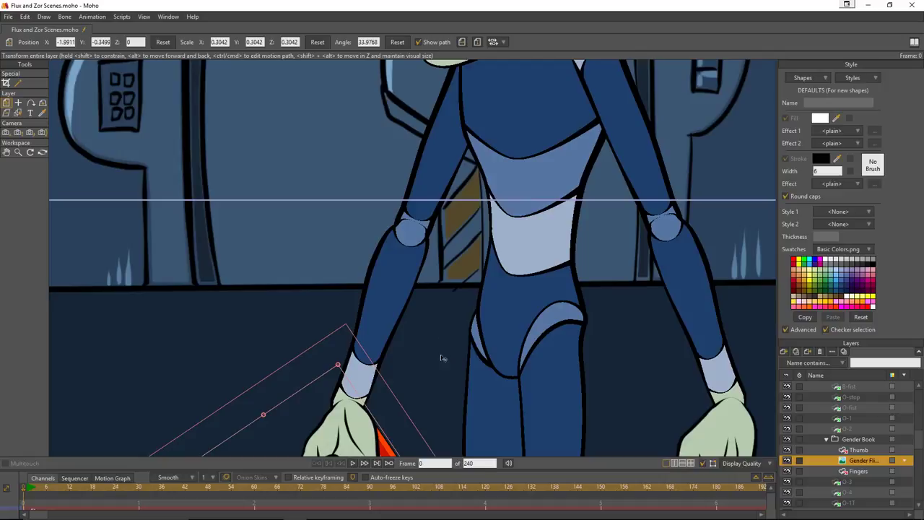
scroll(429, 347, up, 5)
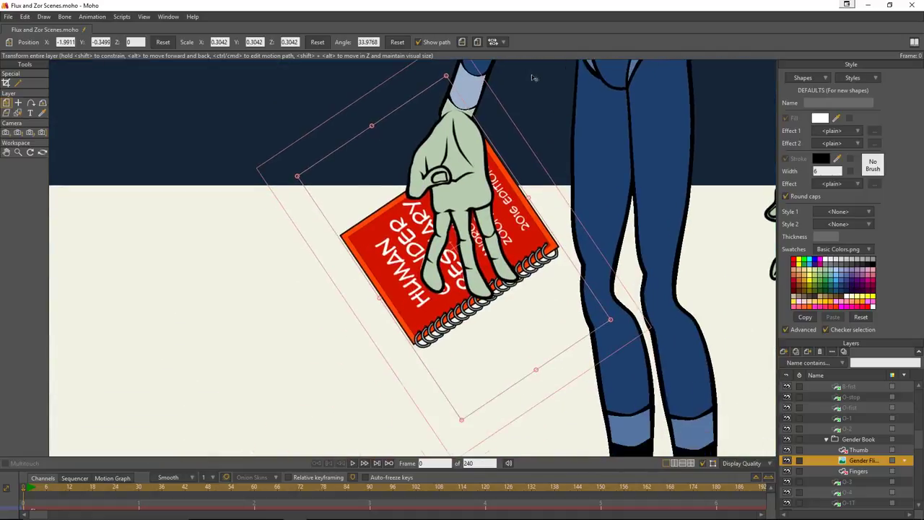
scroll(512, 144, up, 3)
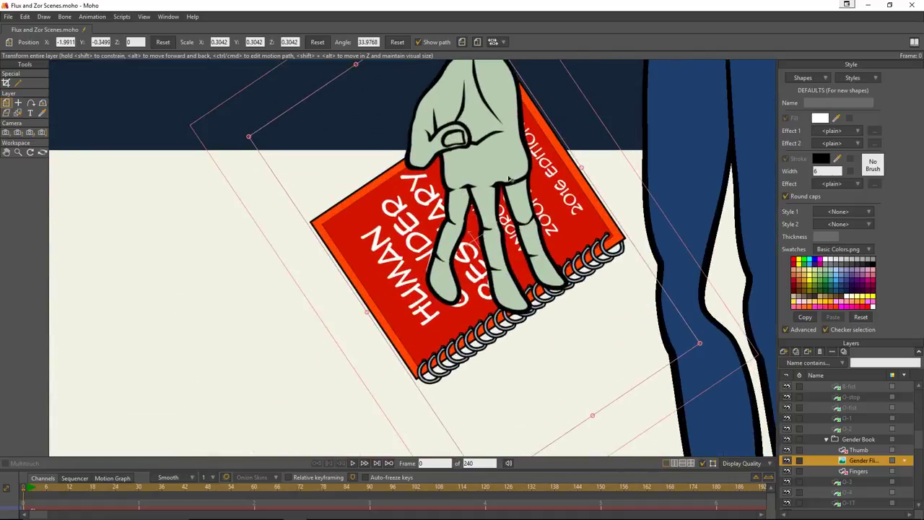
scroll(510, 178, up, 4)
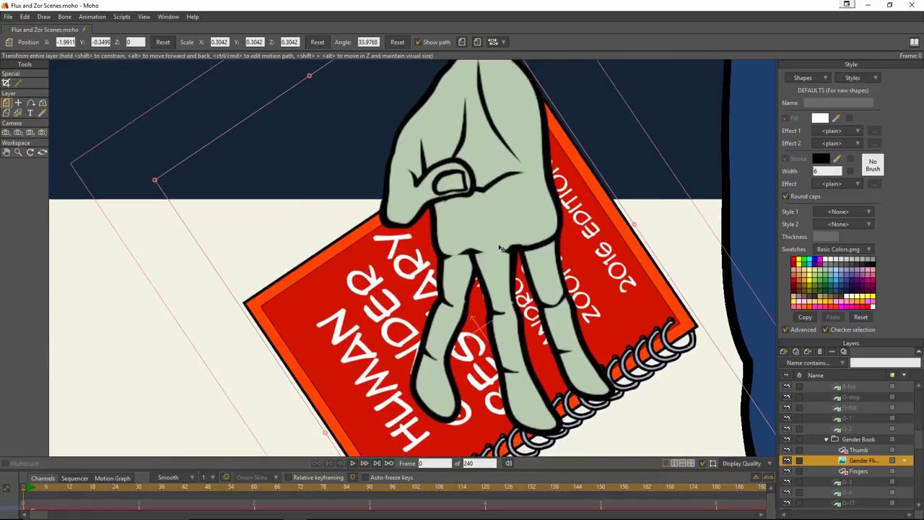
click(859, 450)
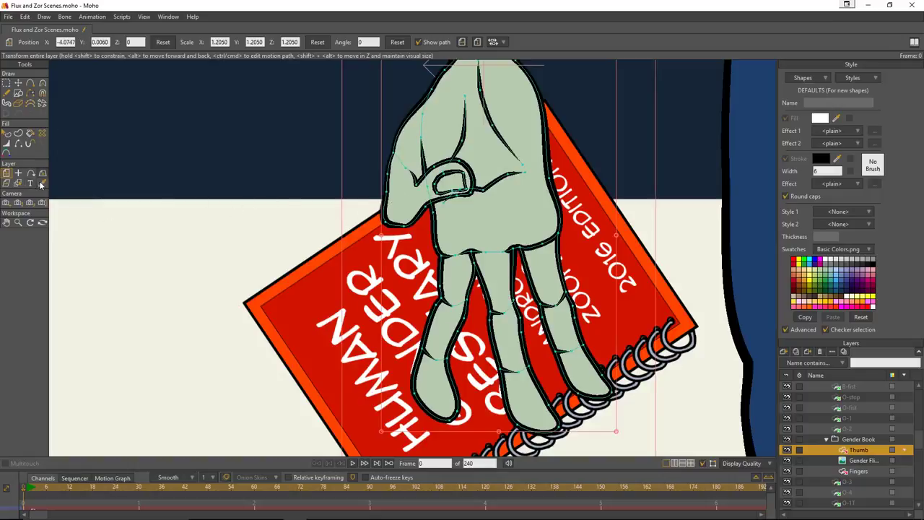
click(41, 134)
click(460, 282)
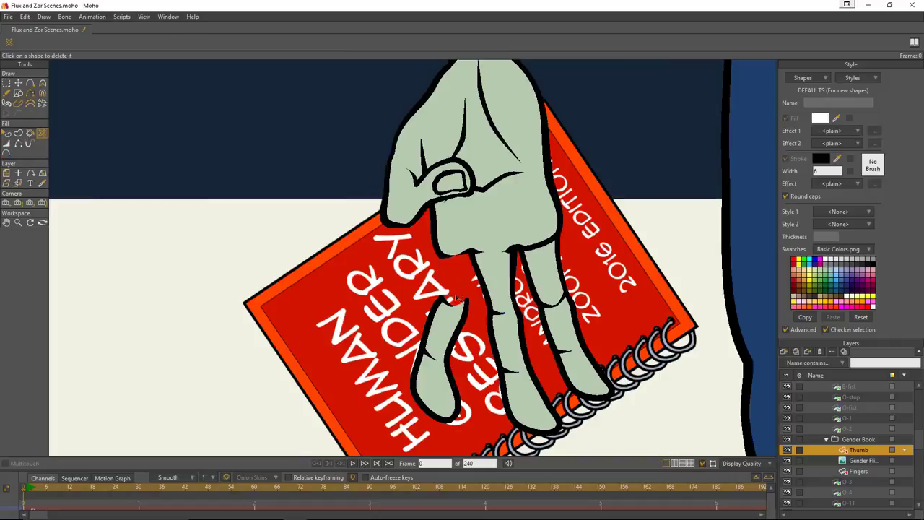
click(448, 333)
click(435, 377)
Step: Delete the shapes of the two remaining long fingers and the palm from the Thumb layer
click(524, 394)
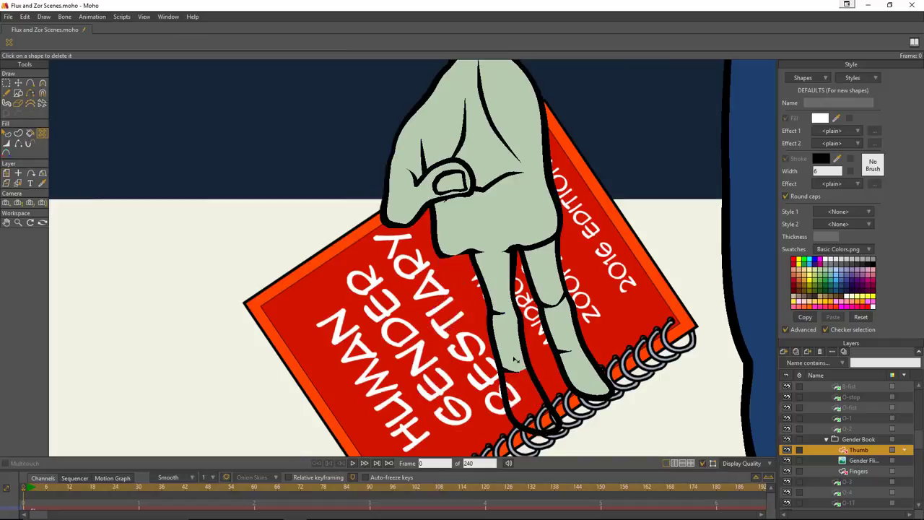
click(504, 330)
click(503, 300)
click(493, 335)
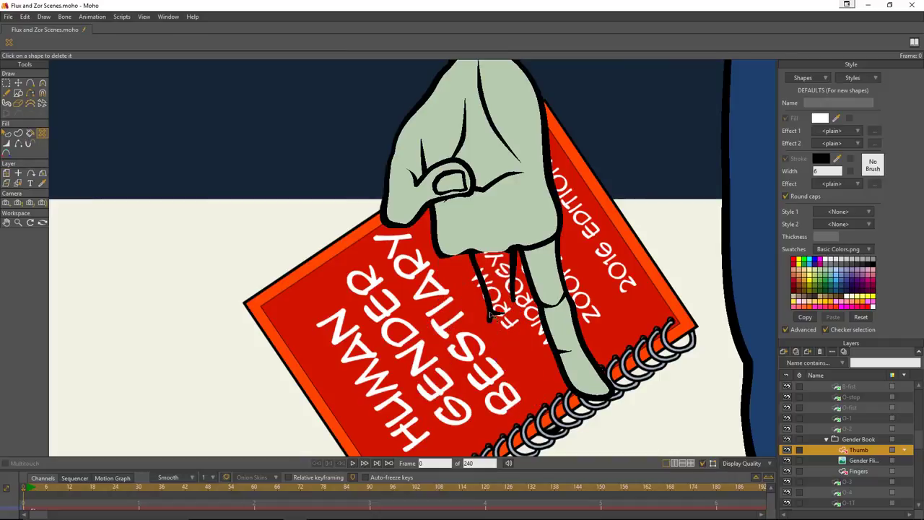
click(494, 318)
click(550, 275)
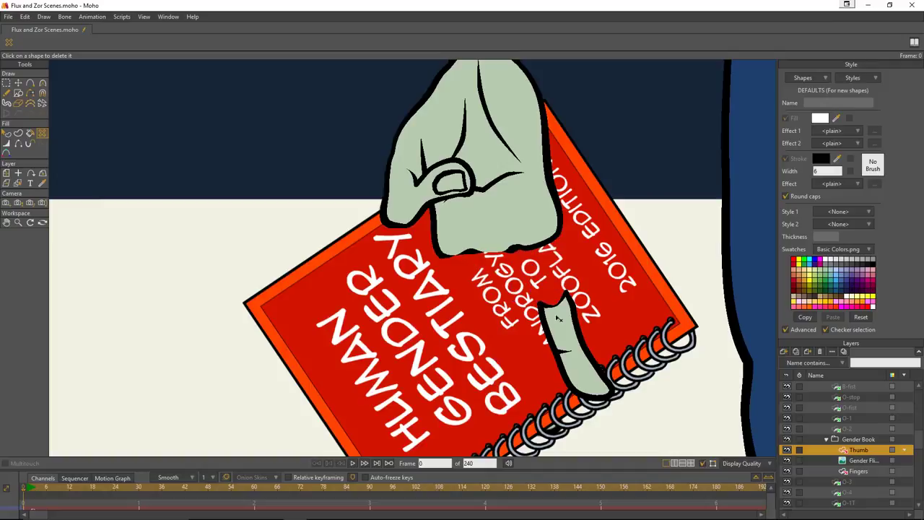
click(563, 328)
click(576, 364)
click(551, 246)
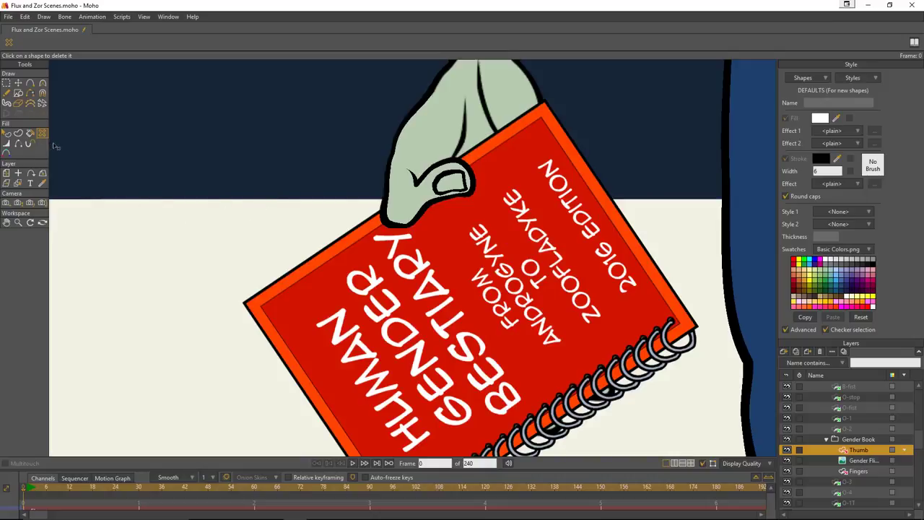
Step: Delete the leftover finger, palm and crease points from the Thumb layer, keeping only the thumb and its nail
click(16, 135)
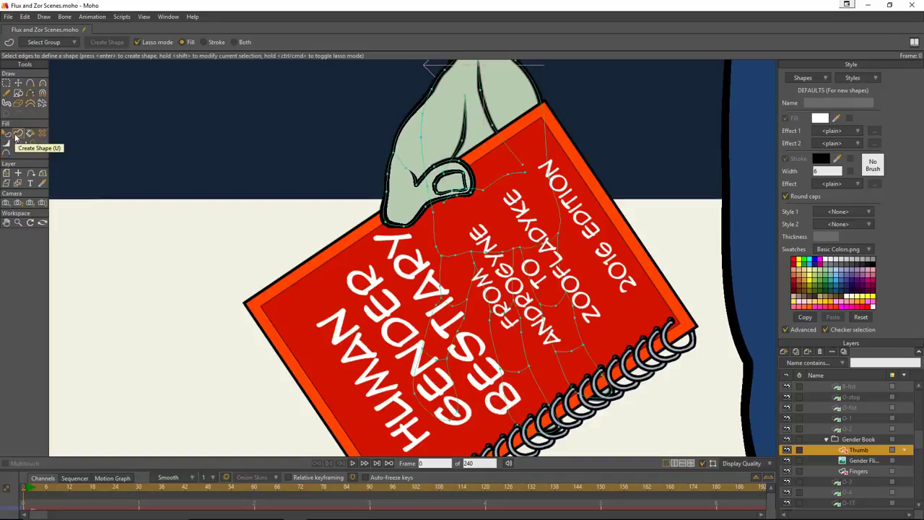
click(18, 83)
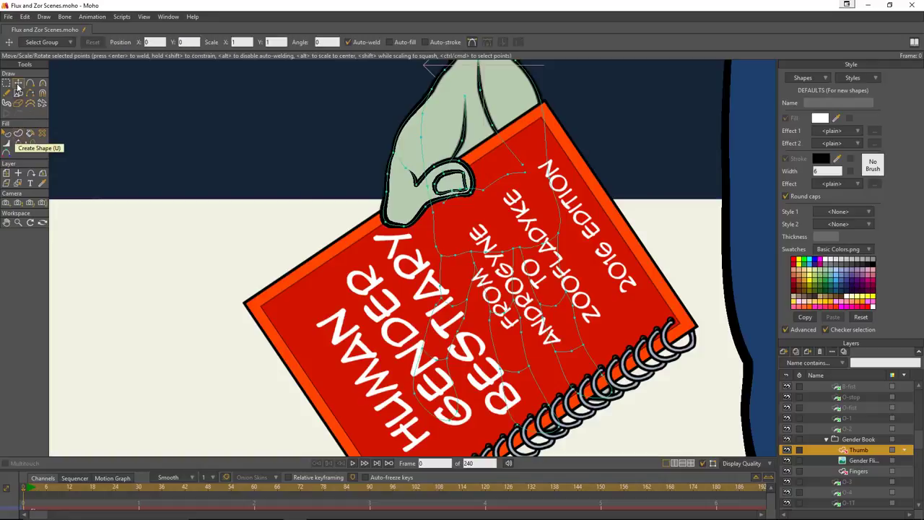
click(443, 283)
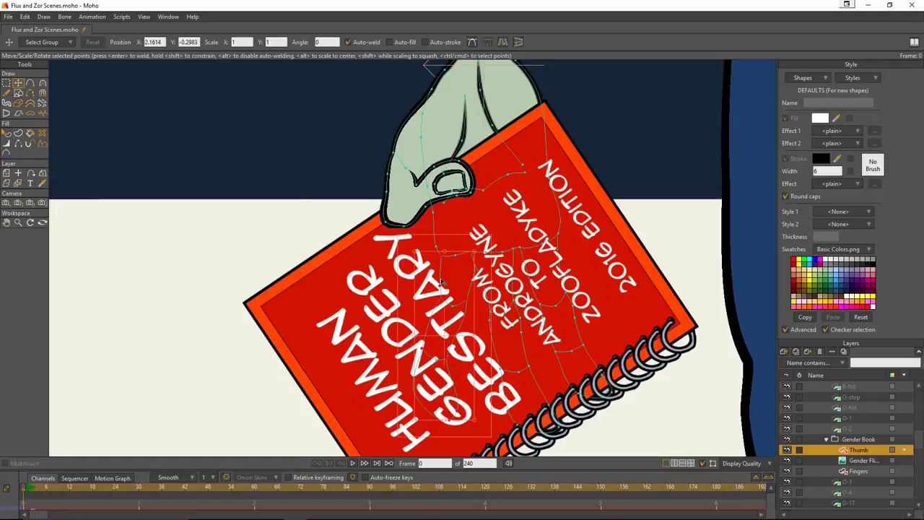
key(ctrl+d)
key(ctrl+a)
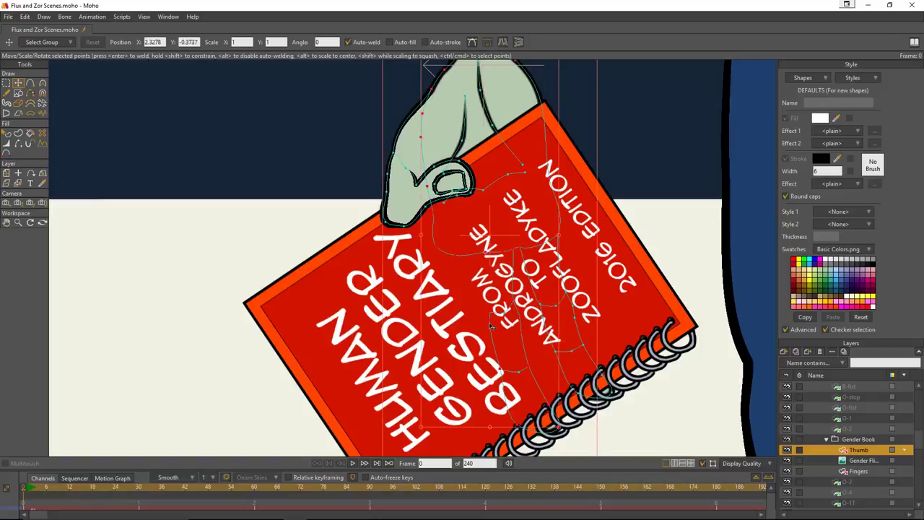
key(ctrl+d)
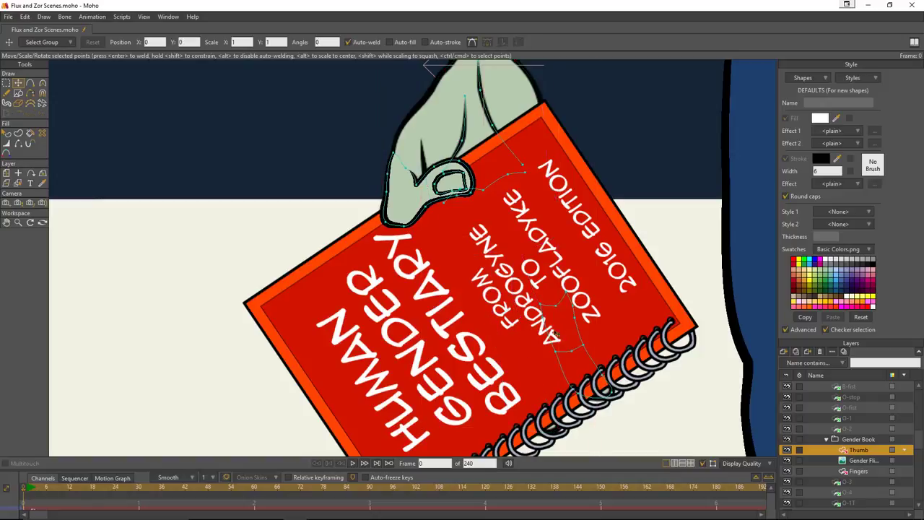
drag(549, 334, 486, 149)
click(535, 174)
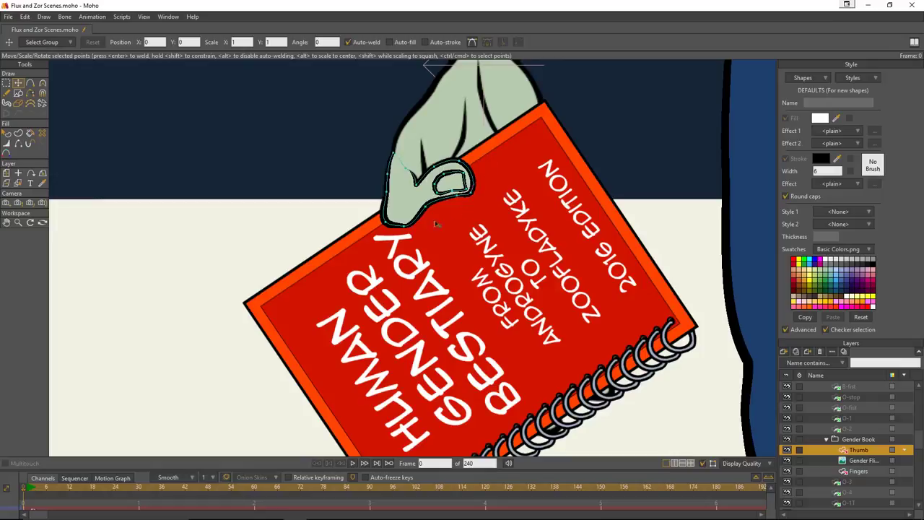
Step: Select the thumb tip and nail points, rotate them to point downward, and move them onto the book cover
mouse_move(426, 219)
mouse_down()
mouse_move(404, 192)
mouse_move(427, 154)
mouse_move(471, 157)
mouse_move(471, 192)
mouse_move(482, 204)
mouse_up()
mouse_move(472, 146)
mouse_down()
mouse_move(428, 164)
mouse_move(408, 202)
mouse_move(462, 222)
mouse_move(492, 193)
mouse_up()
scroll(467, 184, up, 3)
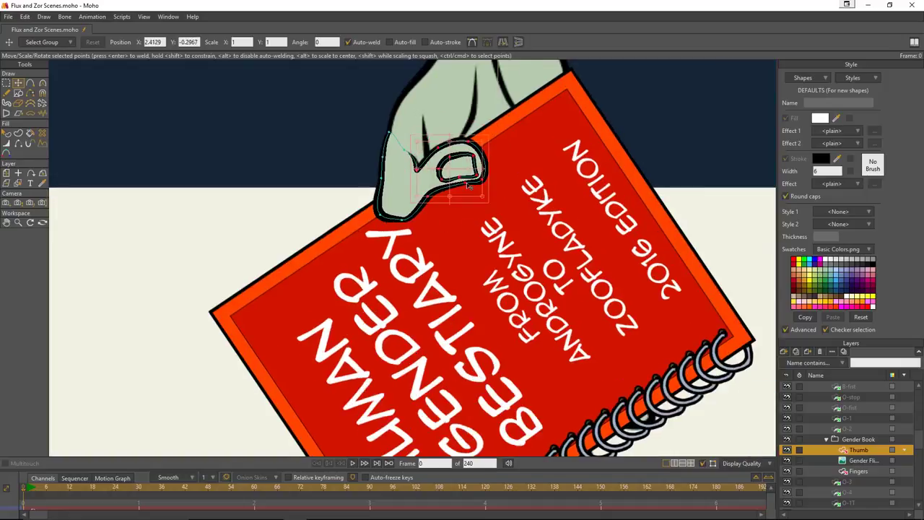
drag(517, 148, 477, 233)
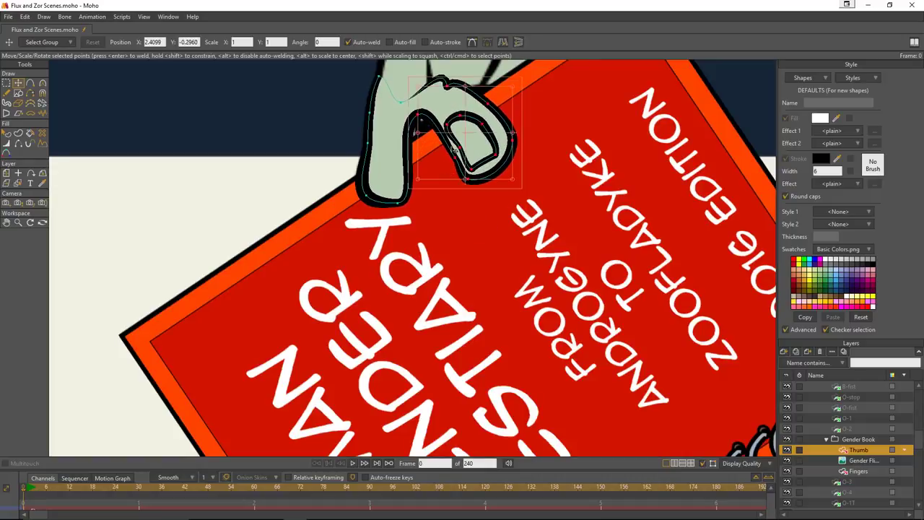
drag(449, 146, 458, 258)
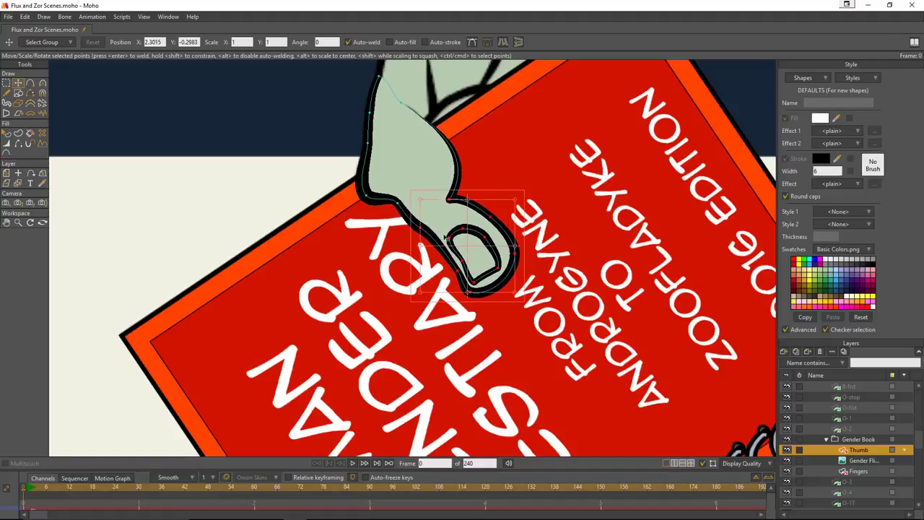
Step: Reposition the points along the thumb's outer edge to narrow it and smooth its bend over the cover
click(398, 207)
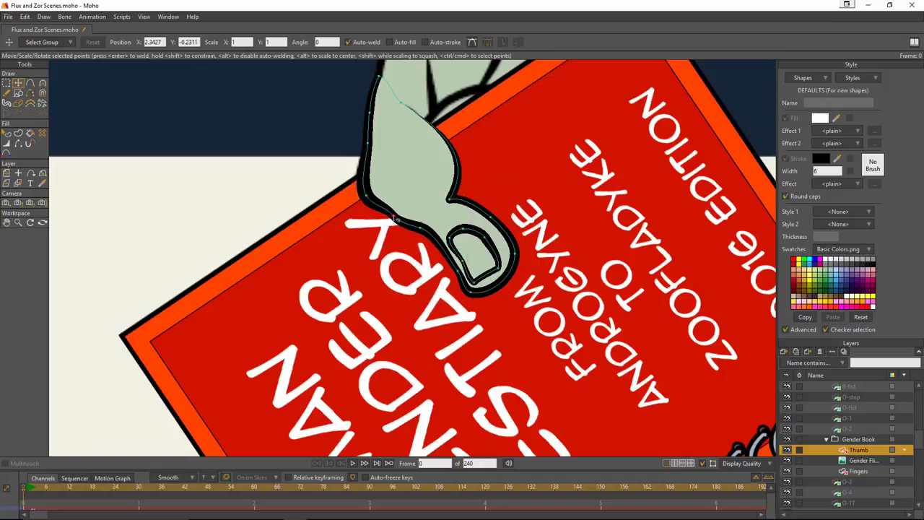
drag(396, 217, 424, 228)
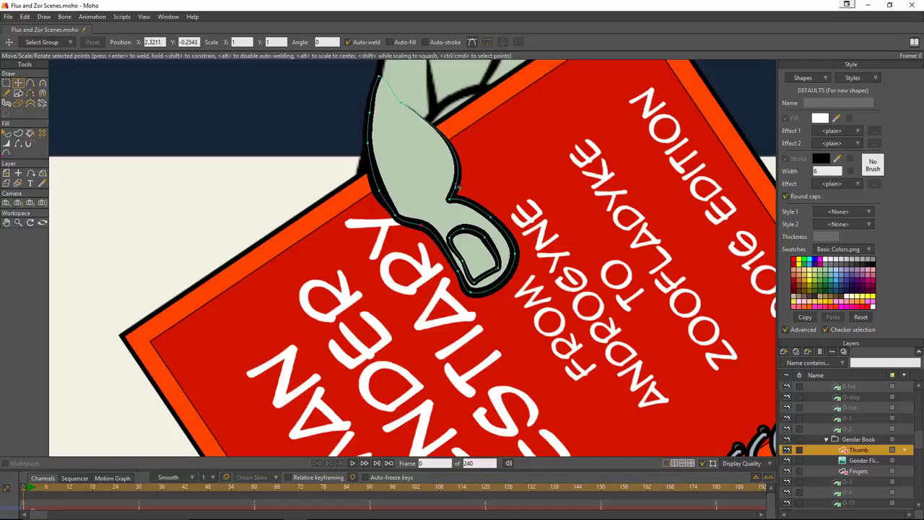
scroll(517, 209, down, 3)
scroll(516, 209, down, 5)
scroll(472, 247, up, 5)
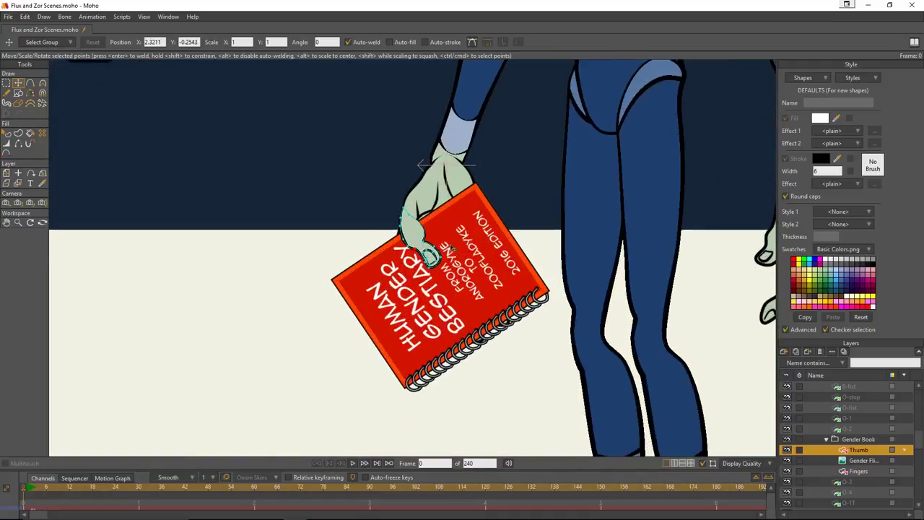
Step: Extend the thumb tip and nail slightly farther onto the cover and adjust the crease point on the thumb's inner edge
scroll(470, 246, up, 2)
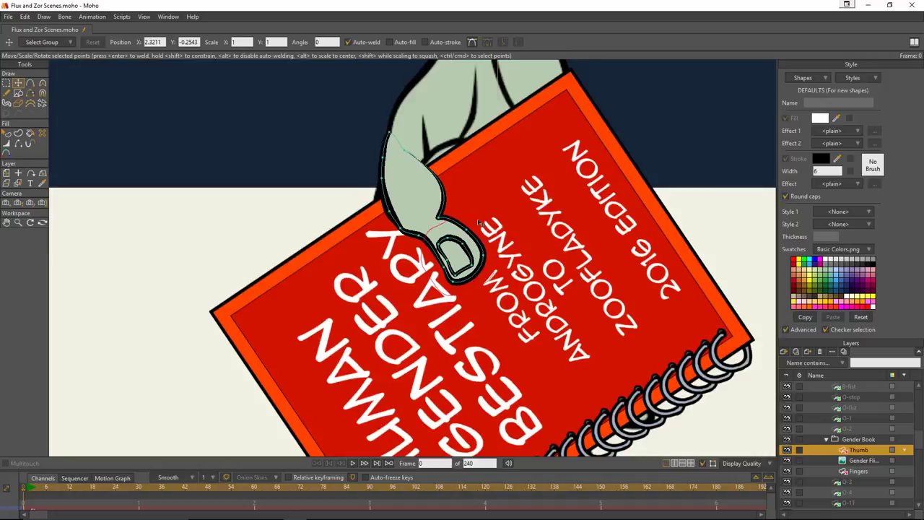
click(469, 255)
drag(470, 256, 478, 261)
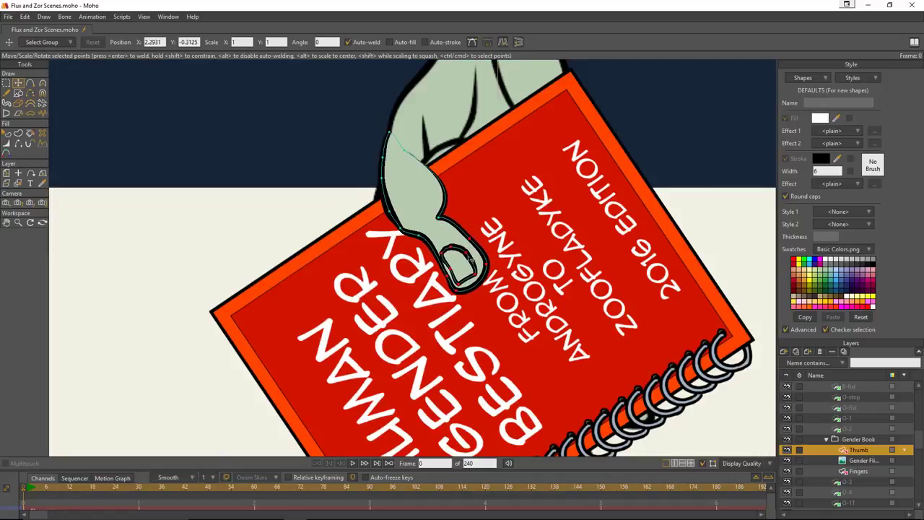
click(440, 220)
drag(442, 223, 442, 225)
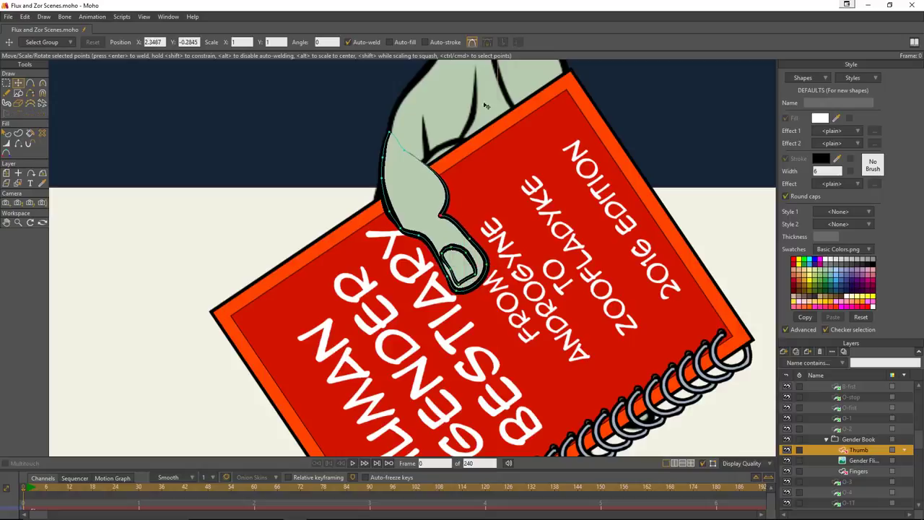
Step: Adjust the curvature of the crease point on the thumb's inner edge to about 0.33
scroll(504, 153, up, 3)
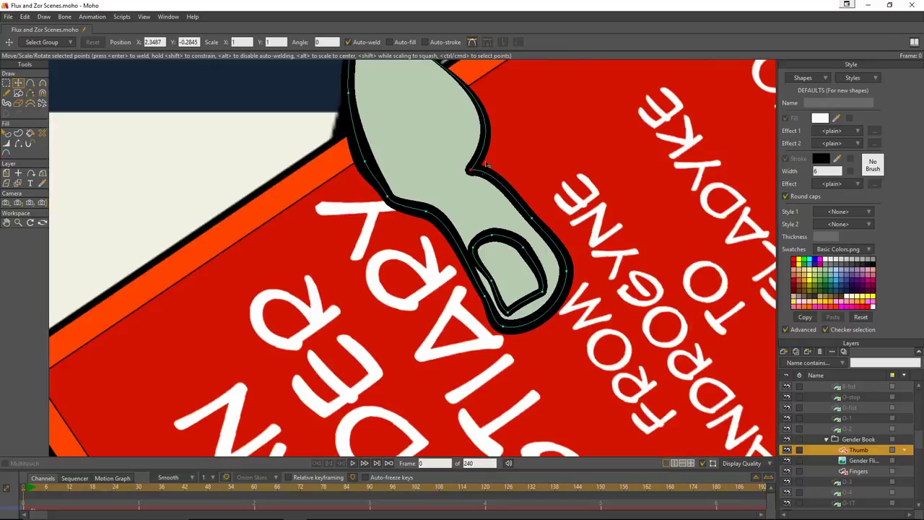
click(42, 84)
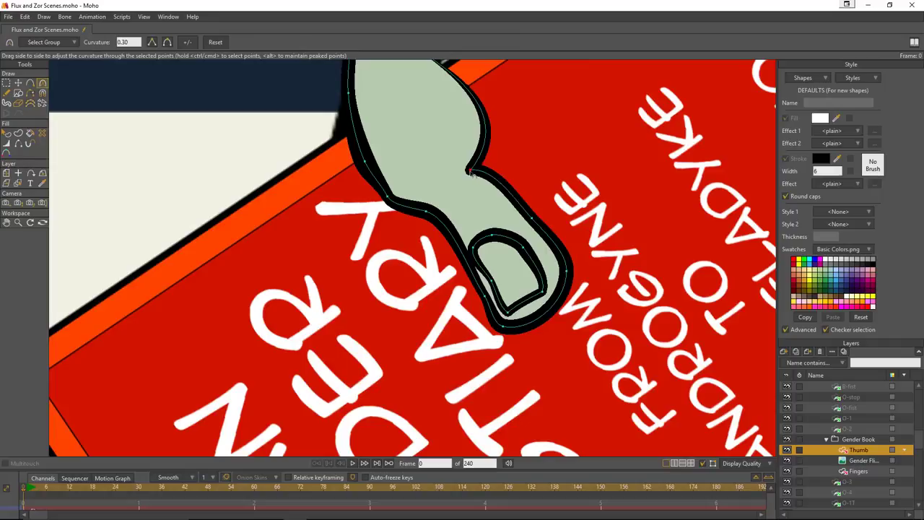
drag(471, 173, 497, 175)
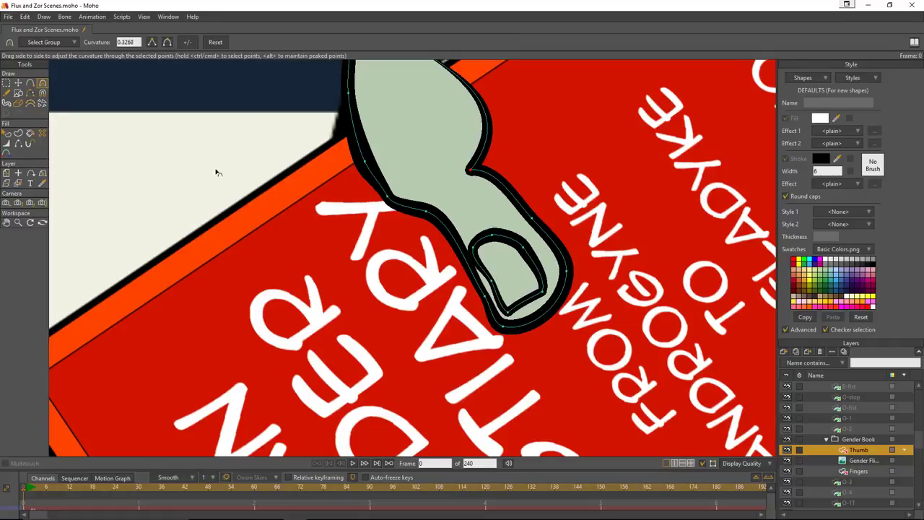
Step: Refine the outline points at the thumb's outer bend and beside the nail
key(t)
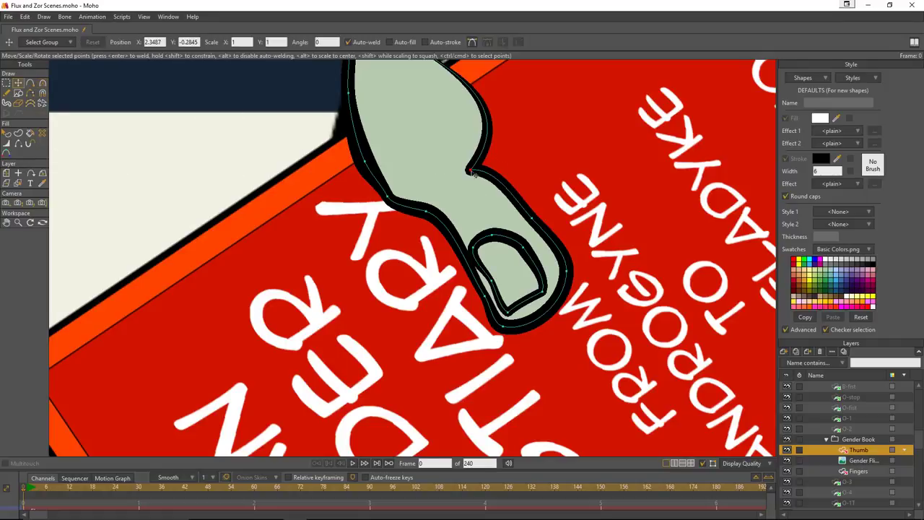
click(471, 42)
scroll(436, 200, up, 2)
click(432, 190)
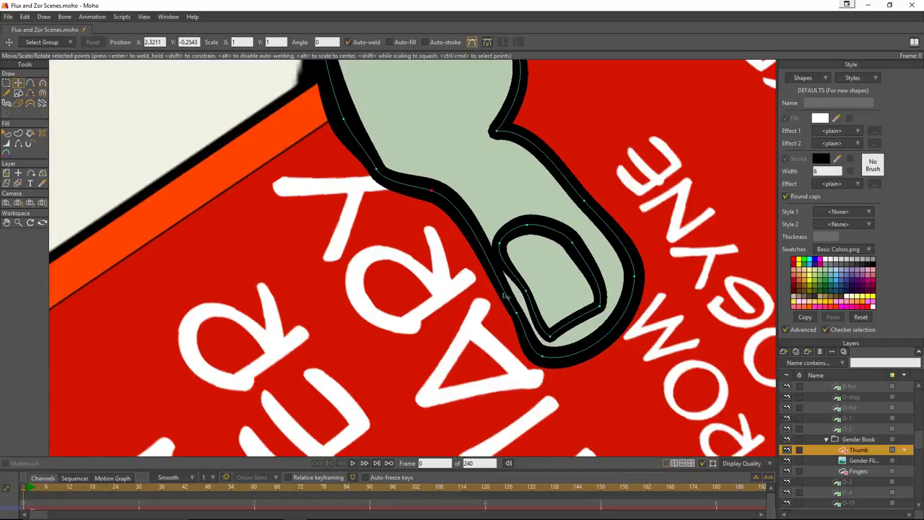
click(517, 313)
scroll(520, 124, down, 1)
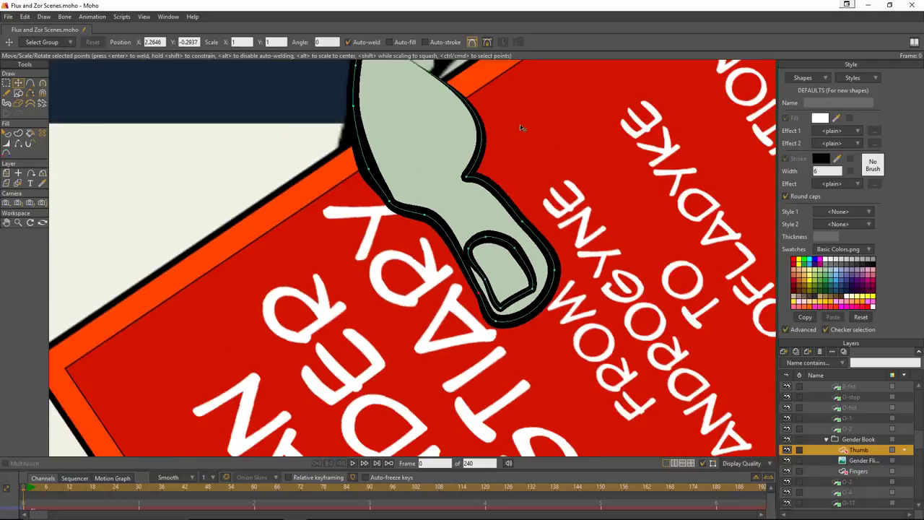
Step: Lower the curvature of the thumb's inner crease point to about 0.005, and shift the point up and outward
click(42, 83)
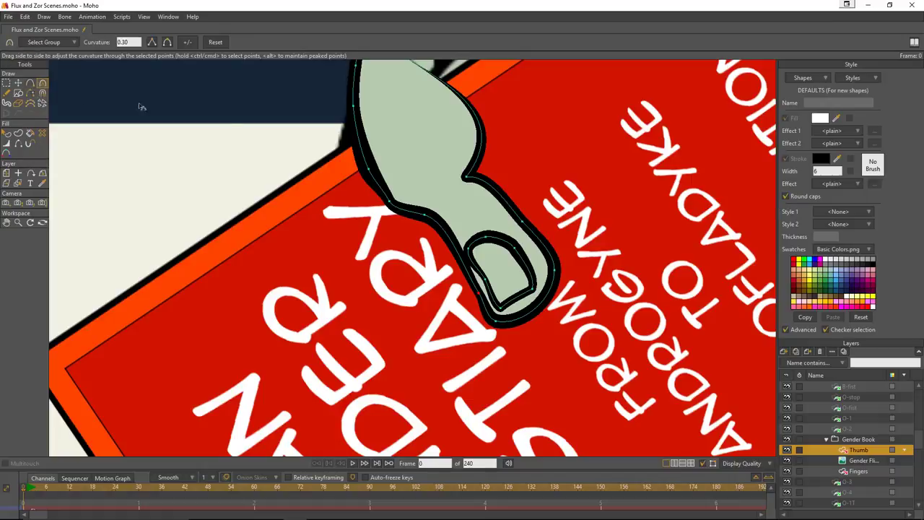
drag(466, 176, 336, 229)
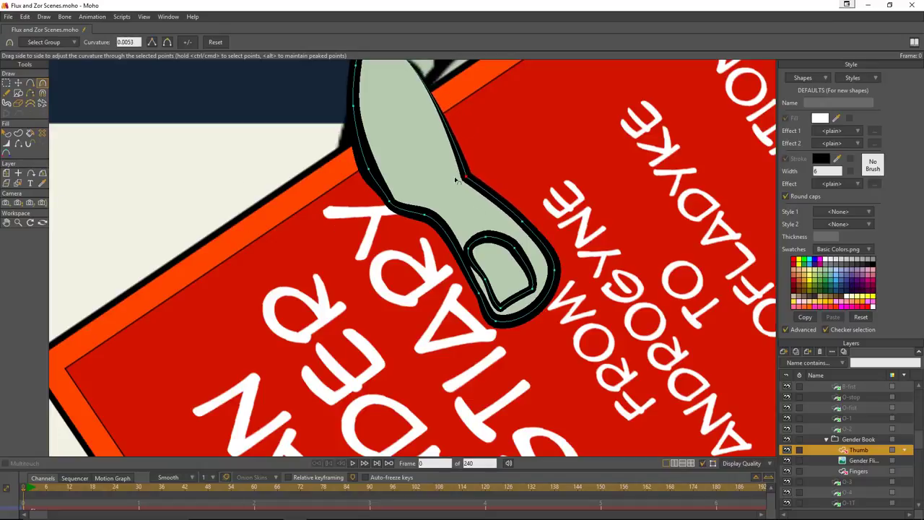
key(t)
mouse_move(466, 179)
mouse_down()
mouse_move(455, 135)
mouse_move(470, 177)
mouse_move(505, 206)
mouse_move(467, 180)
mouse_move(467, 145)
mouse_move(477, 169)
mouse_up()
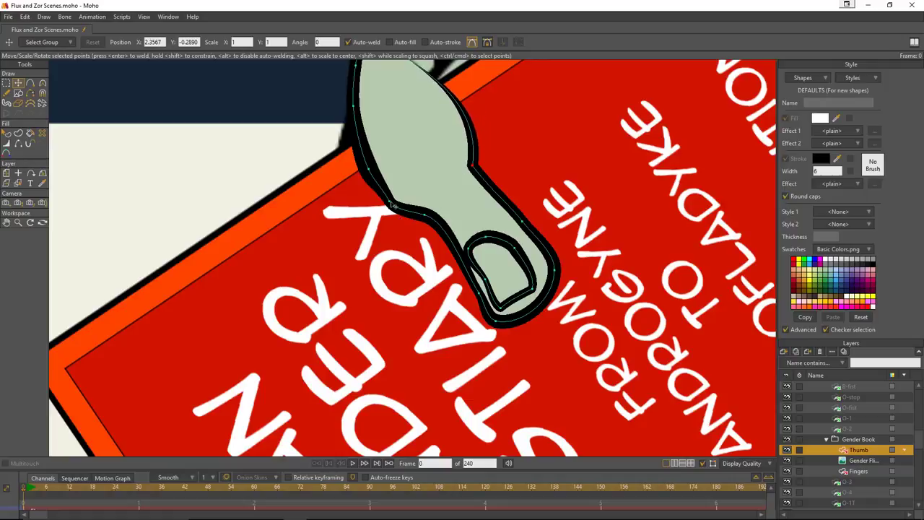
Step: Adjust the bend point on the thumb's outer edge, and move the nail's upper corner point clear of the outline
drag(391, 205, 424, 217)
click(468, 249)
mouse_move(471, 251)
mouse_down()
mouse_move(478, 259)
mouse_move(471, 247)
mouse_up()
scroll(442, 209, down, 5)
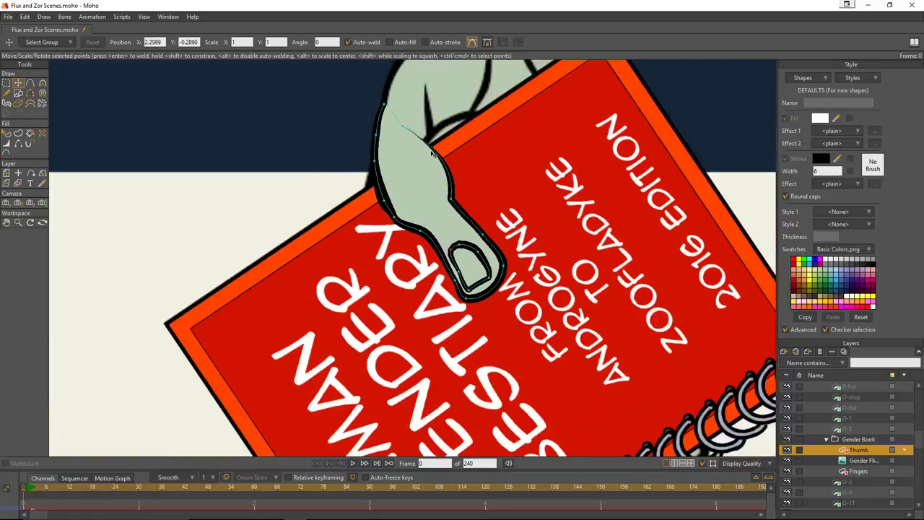
Step: Reposition the thumb's inner base point and crease point to blend the thumb smoothly into the hand
scroll(427, 157, up, 4)
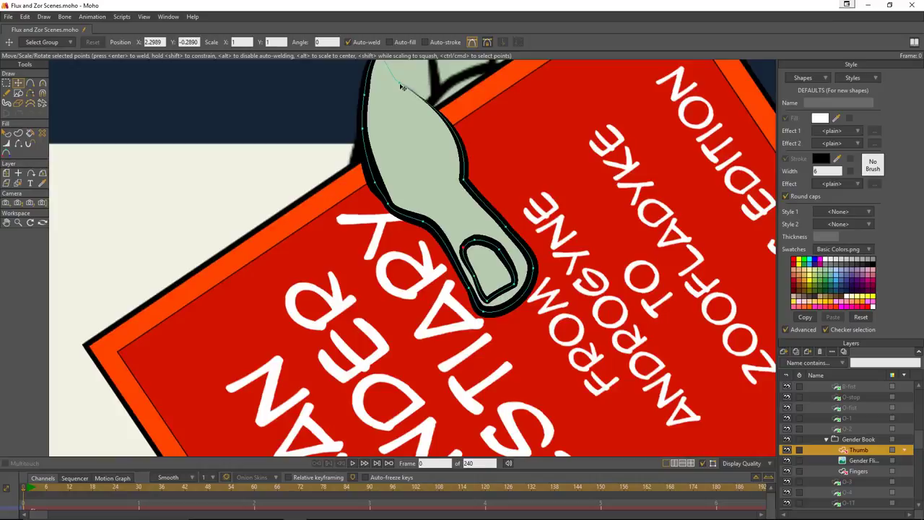
drag(402, 86, 424, 96)
scroll(482, 230, down, 5)
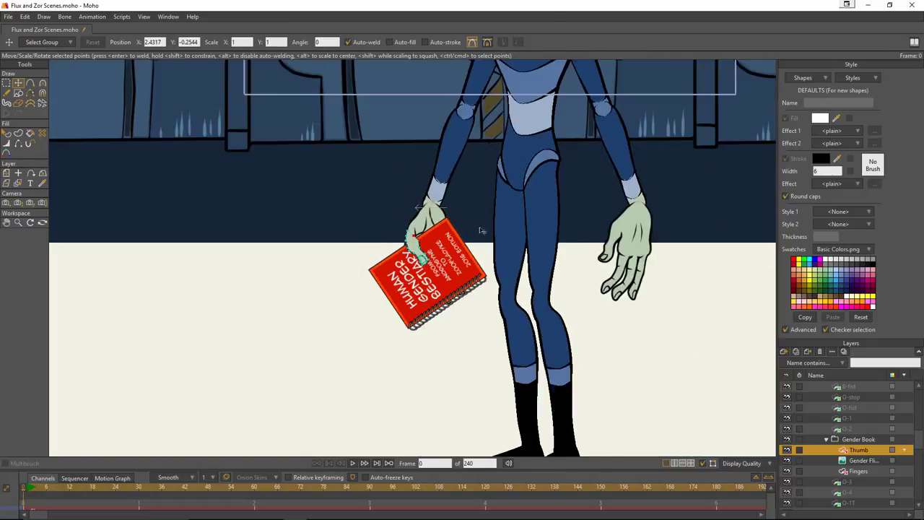
scroll(482, 230, up, 8)
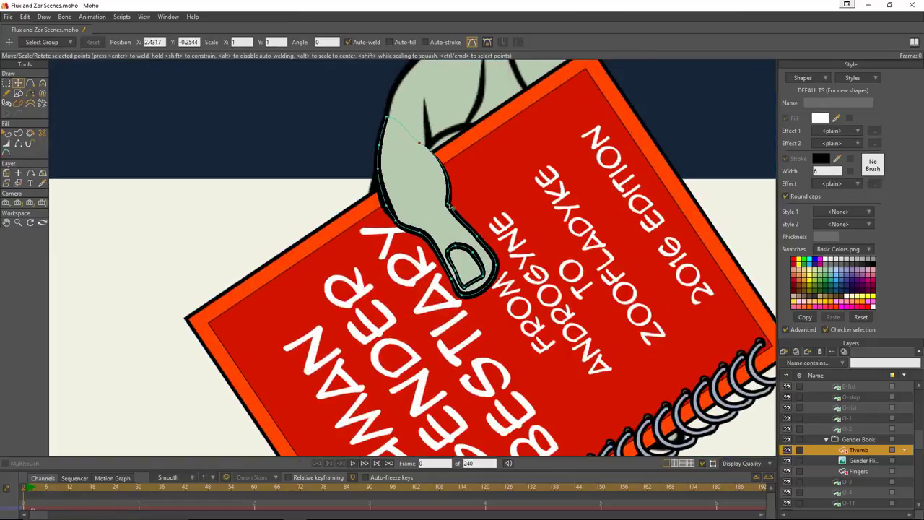
drag(451, 206, 443, 202)
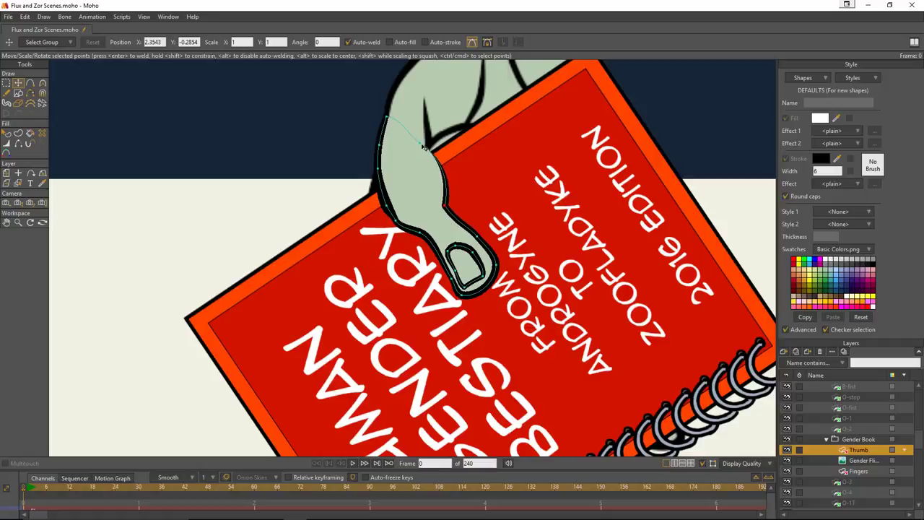
drag(422, 144, 421, 142)
scroll(488, 187, down, 8)
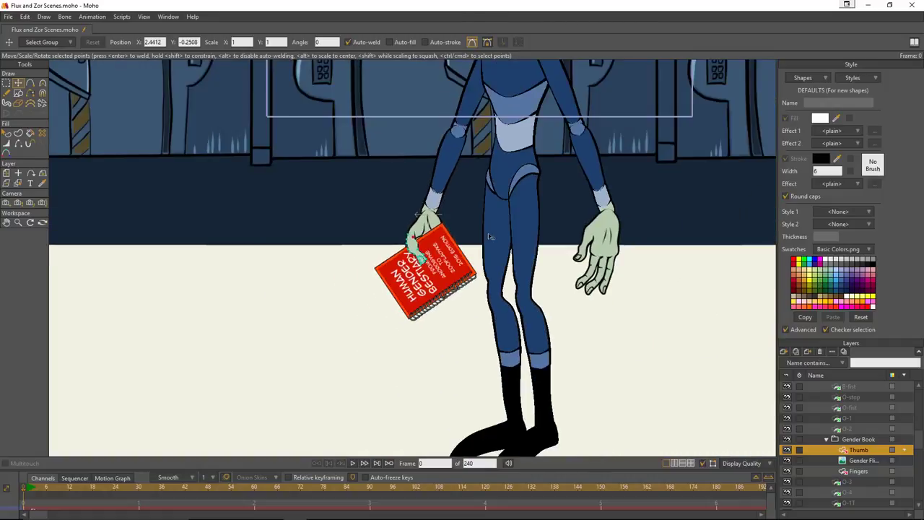
Step: Collapse the Gender Book group and set its origin on the book at about X -1.50, Y -0.34
scroll(489, 237, down, 6)
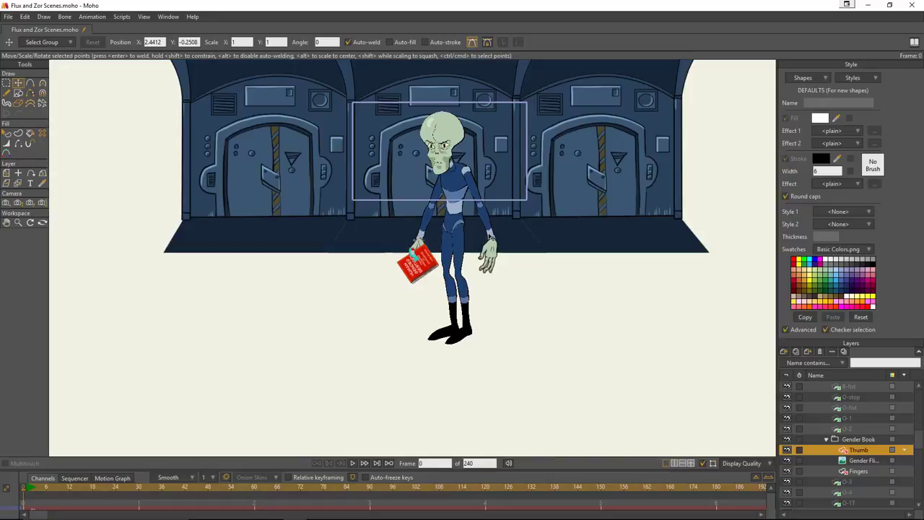
click(827, 439)
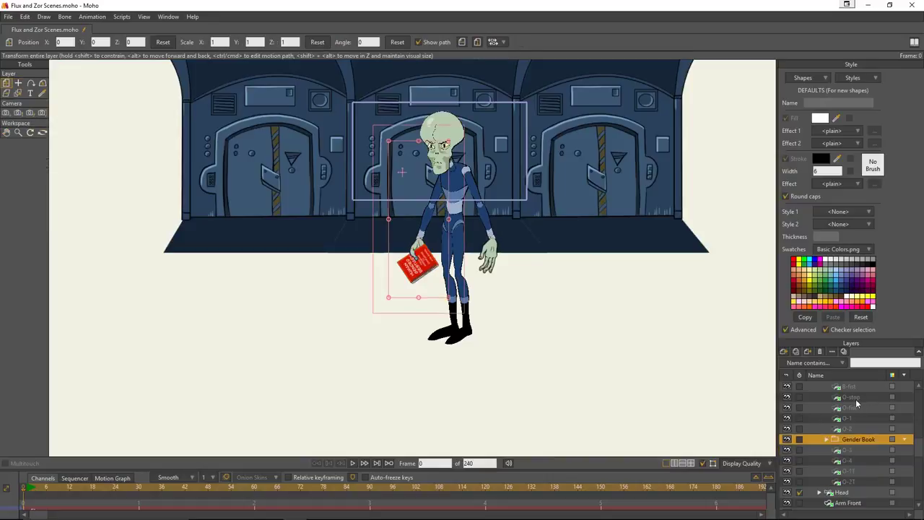
scroll(448, 229, up, 4)
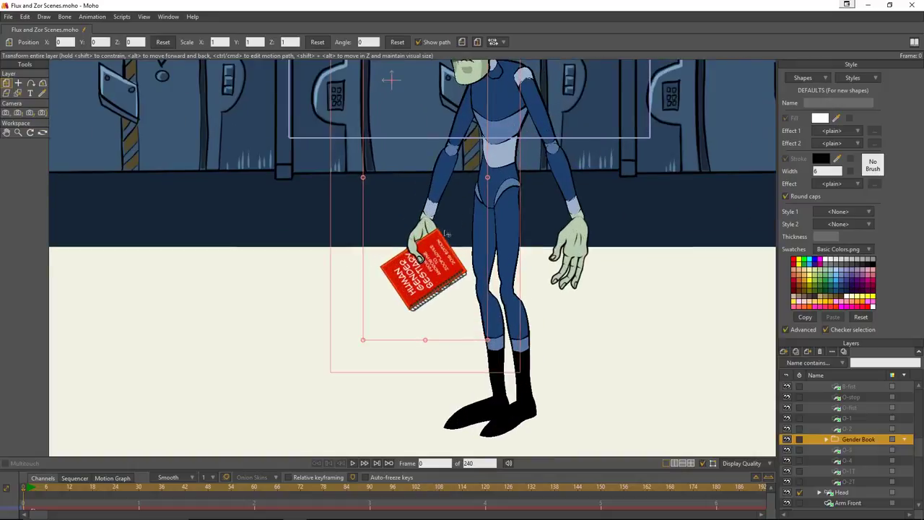
click(18, 84)
click(447, 296)
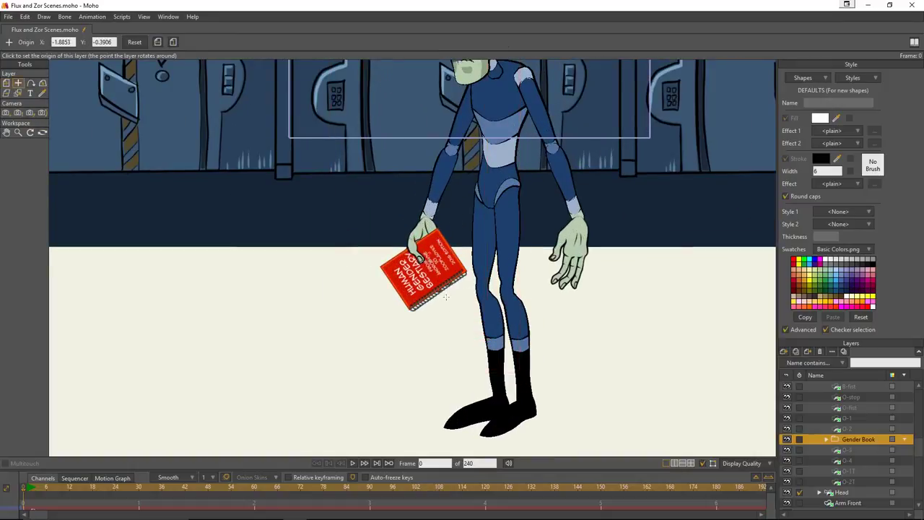
click(426, 253)
click(435, 262)
Step: Enlarge the timeline, go to frame 1, and pose the Zor layer's bones so the arm raises the book beside his head
drag(546, 470, 531, 347)
click(27, 366)
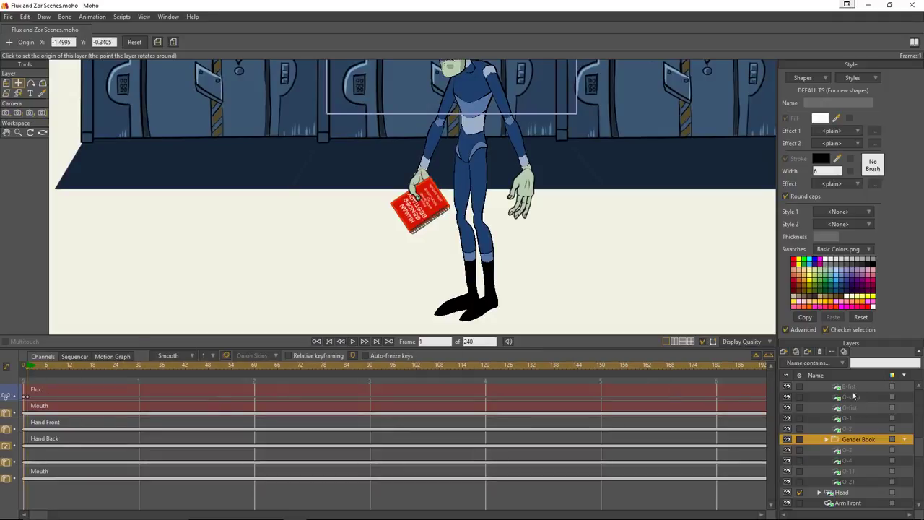
drag(919, 446, 919, 381)
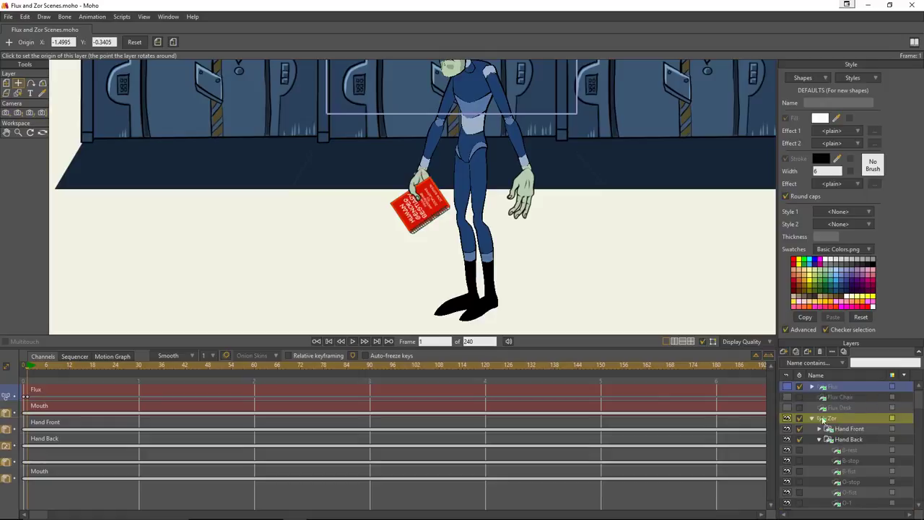
click(813, 420)
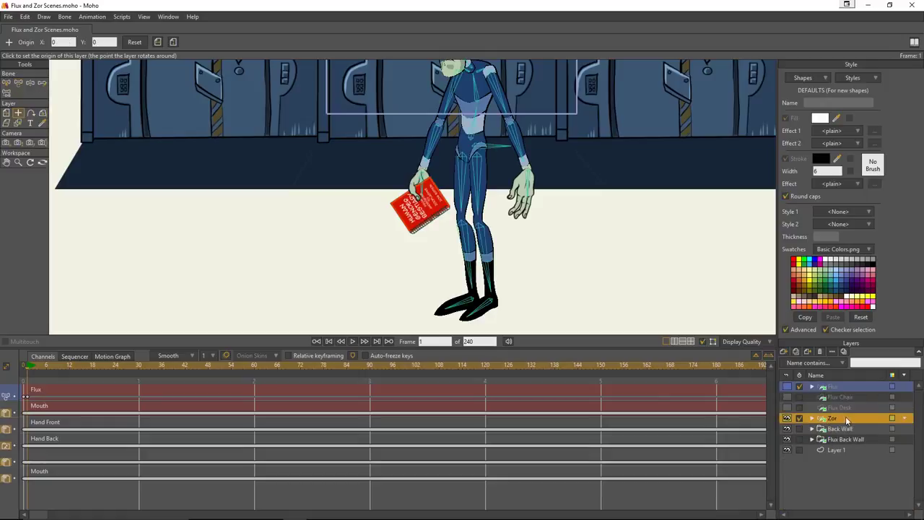
click(30, 82)
drag(419, 190, 355, 75)
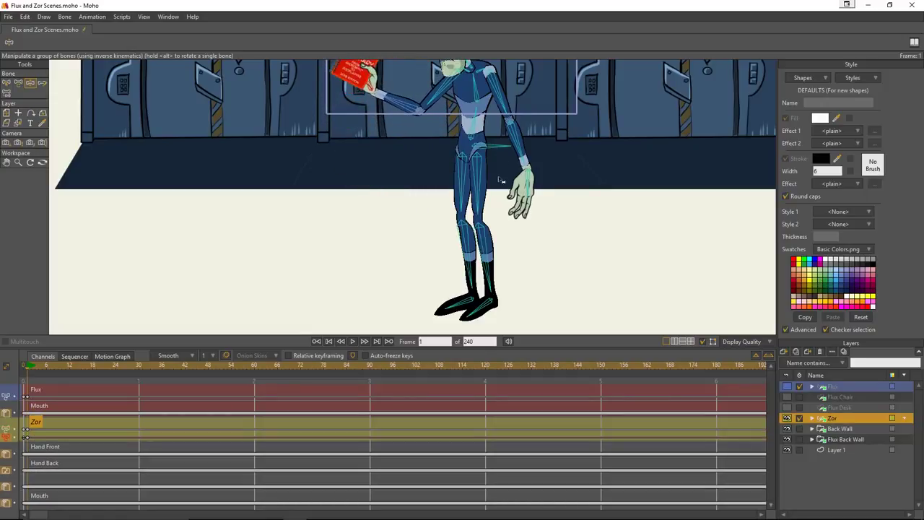
Step: Bend Zor's raised arm further at the elbow so the hand holds the book more upright
scroll(478, 171, down, 1)
scroll(510, 270, up, 3)
scroll(510, 270, up, 3)
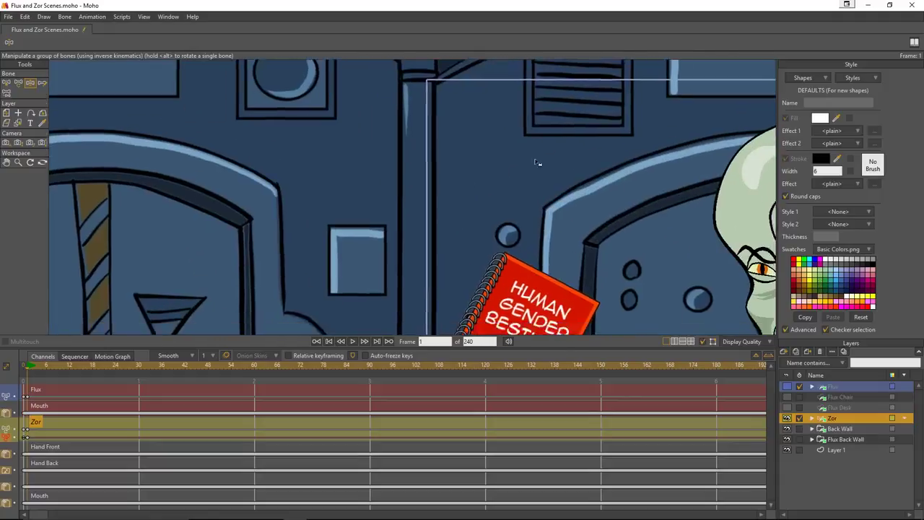
scroll(537, 161, down, 1)
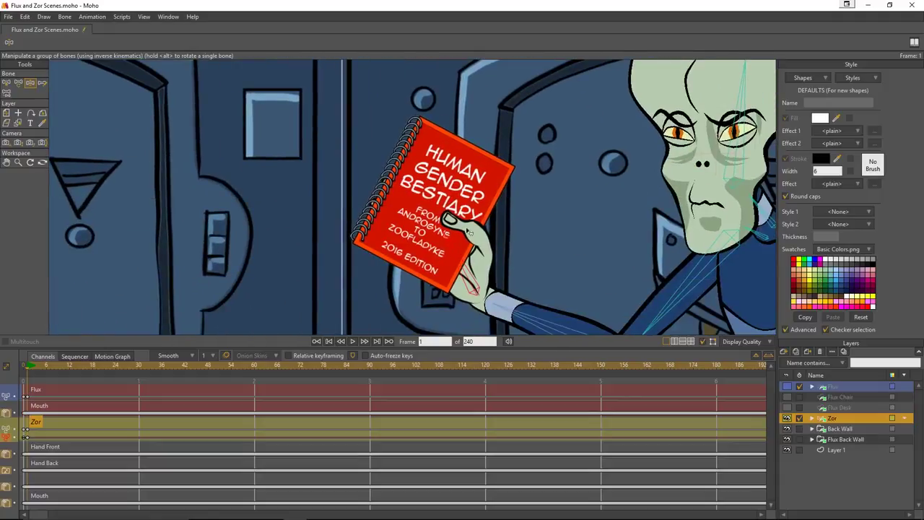
drag(468, 230, 492, 164)
Step: Examine the hand's grip on the book up close, and render frame 1 as a preview
scroll(493, 164, up, 2)
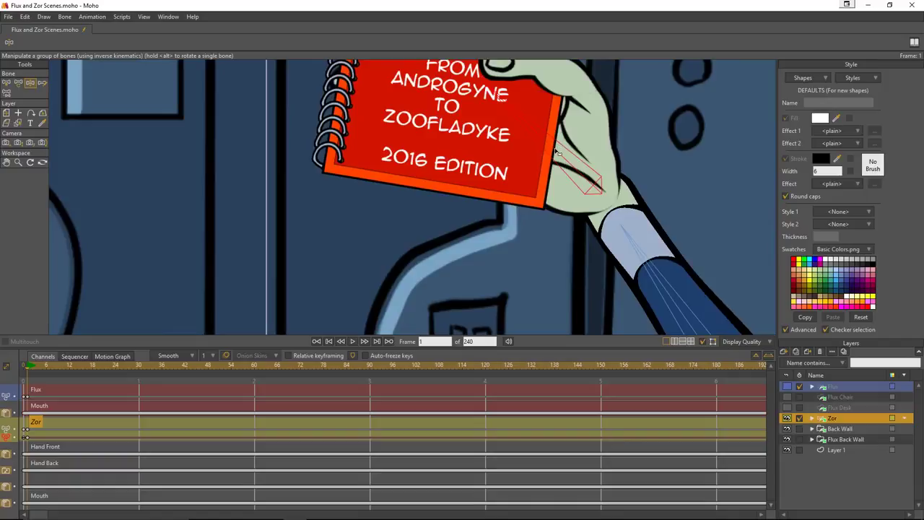
scroll(556, 152, down, 4)
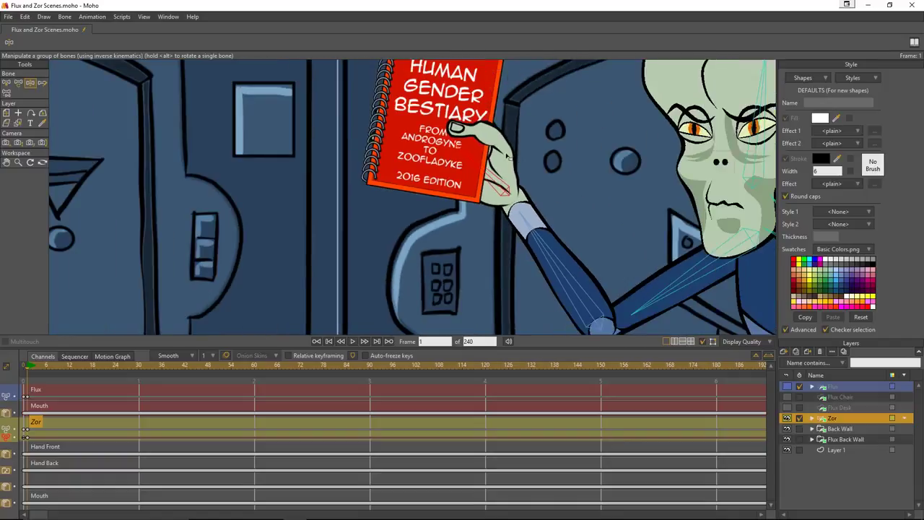
scroll(508, 156, up, 2)
scroll(508, 155, down, 2)
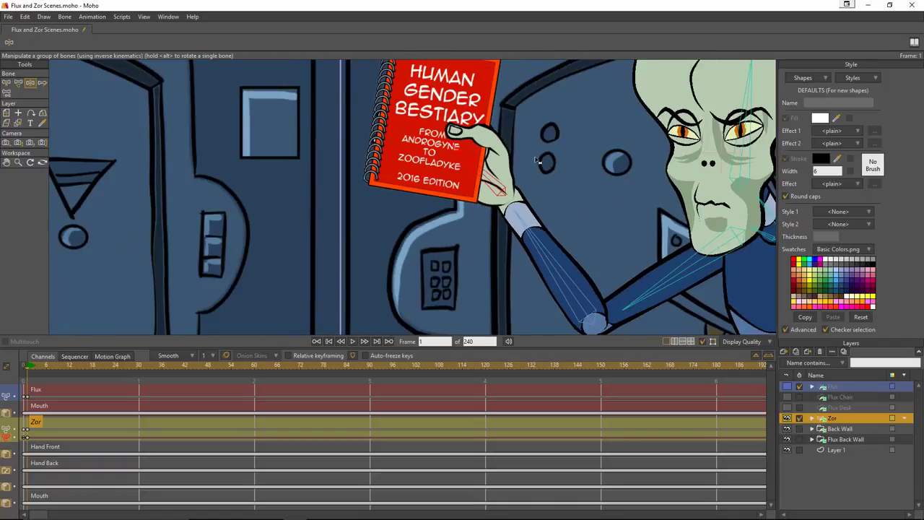
key(ctrl+r)
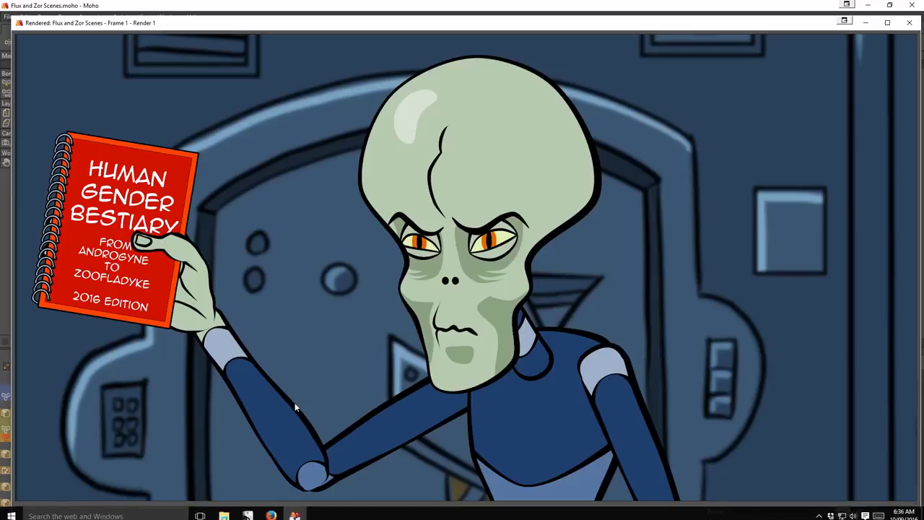
click(910, 25)
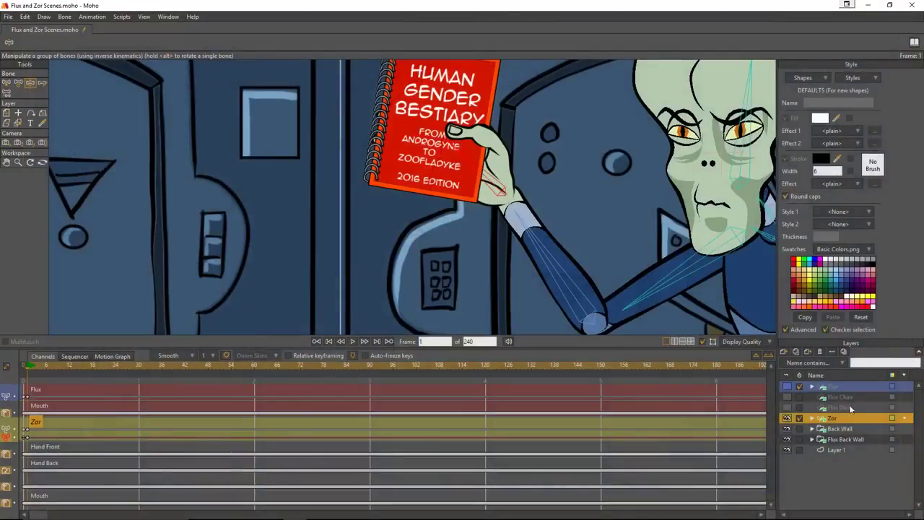
Step: In the Gender Book group's Fingers layer, reposition the hidden finger-line points where the book's edge meets the thumb
click(813, 420)
scroll(855, 432, down, 5)
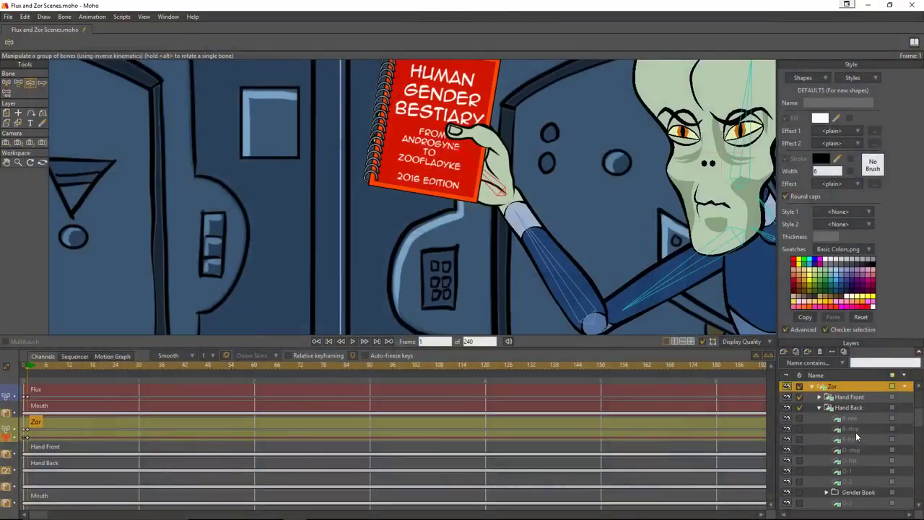
click(826, 450)
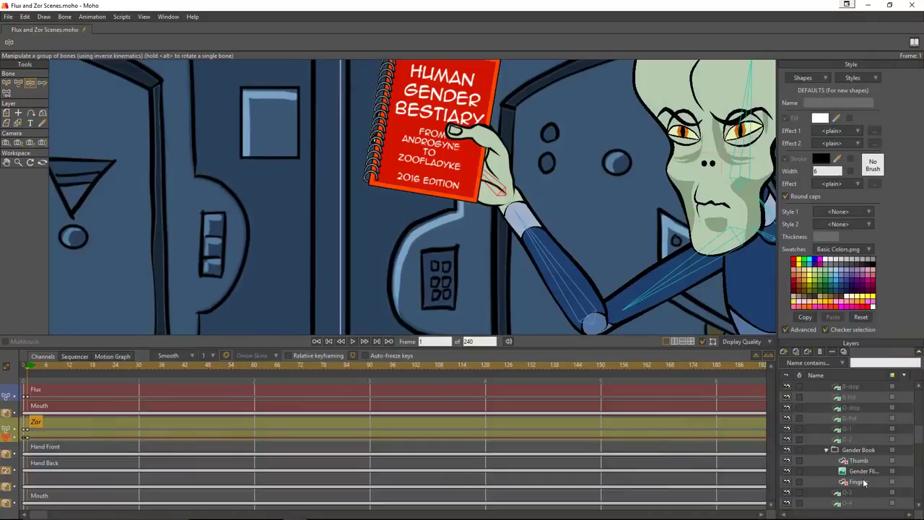
click(859, 481)
scroll(507, 89, up, 4)
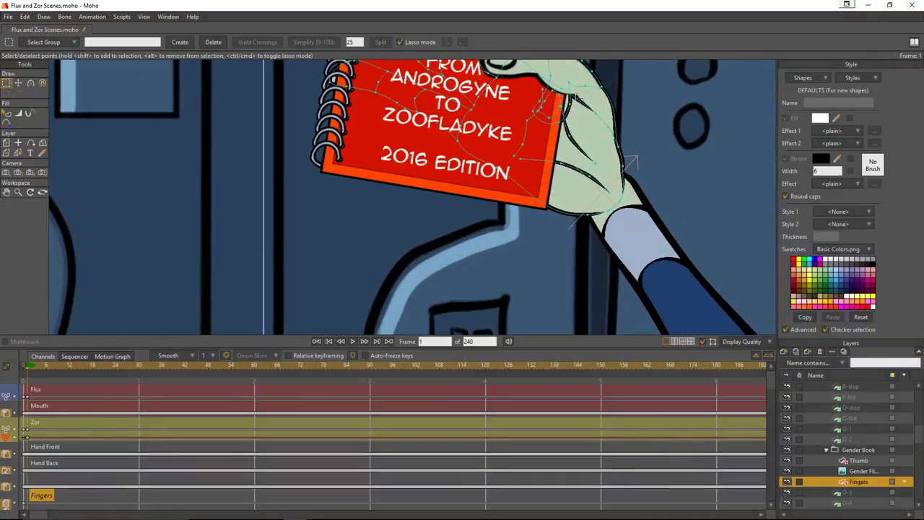
scroll(578, 98, up, 2)
scroll(570, 116, down, 3)
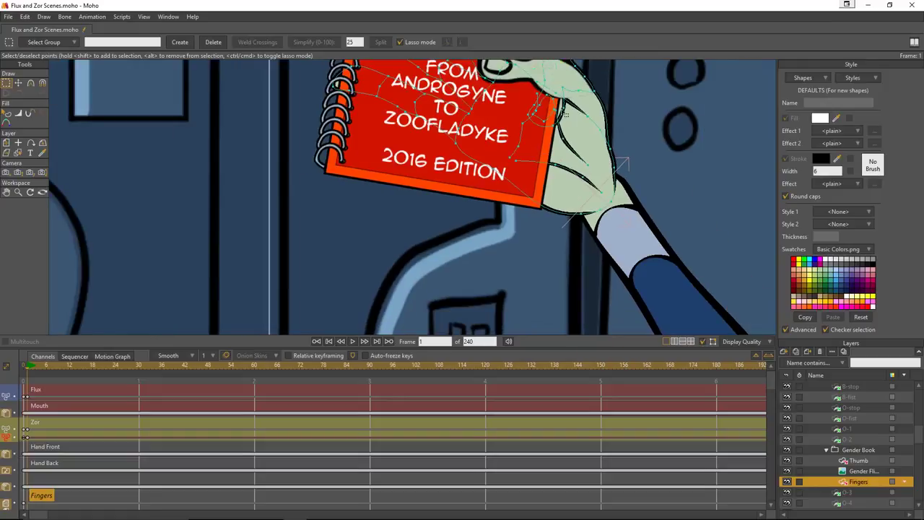
click(18, 82)
click(564, 110)
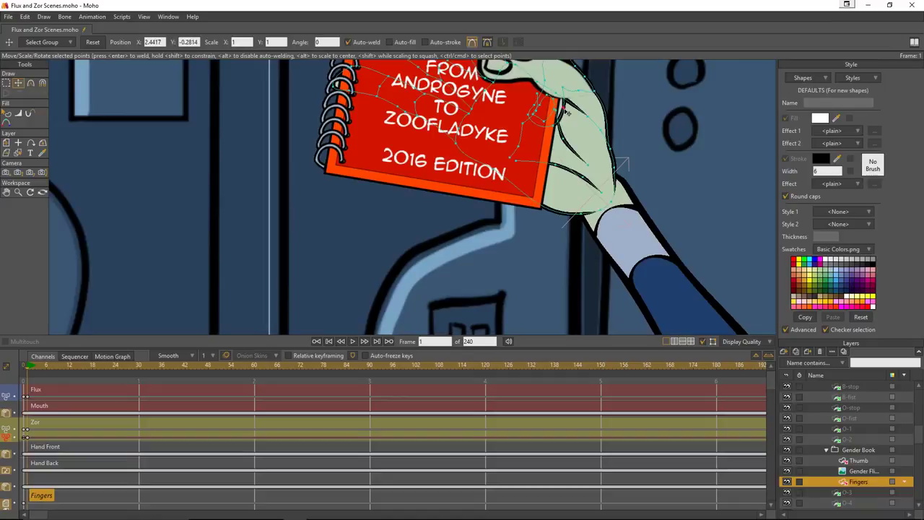
mouse_move(551, 101)
mouse_down()
mouse_move(555, 123)
mouse_move(562, 92)
mouse_up()
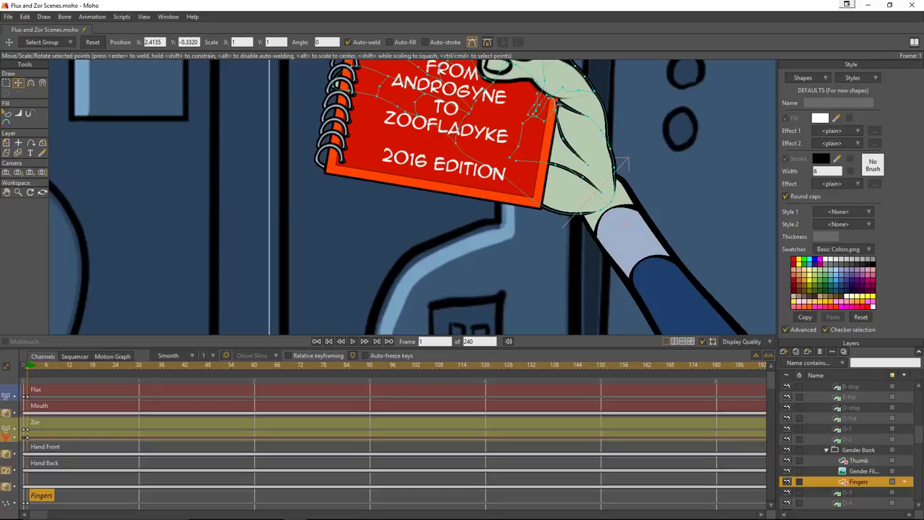
Step: Move the upper crease-line point beside the book's edge farther into the palm below the thumb
drag(558, 103, 578, 143)
scroll(599, 123, down, 2)
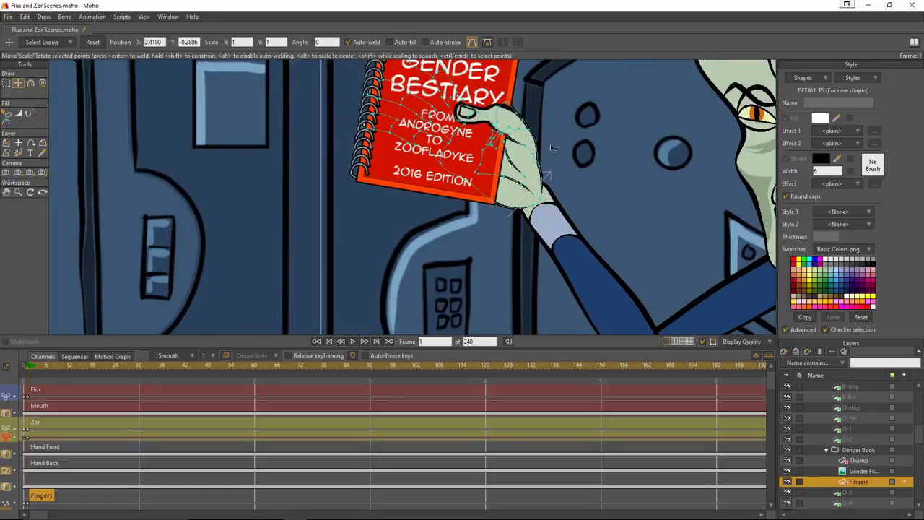
scroll(551, 147, down, 2)
scroll(570, 123, up, 5)
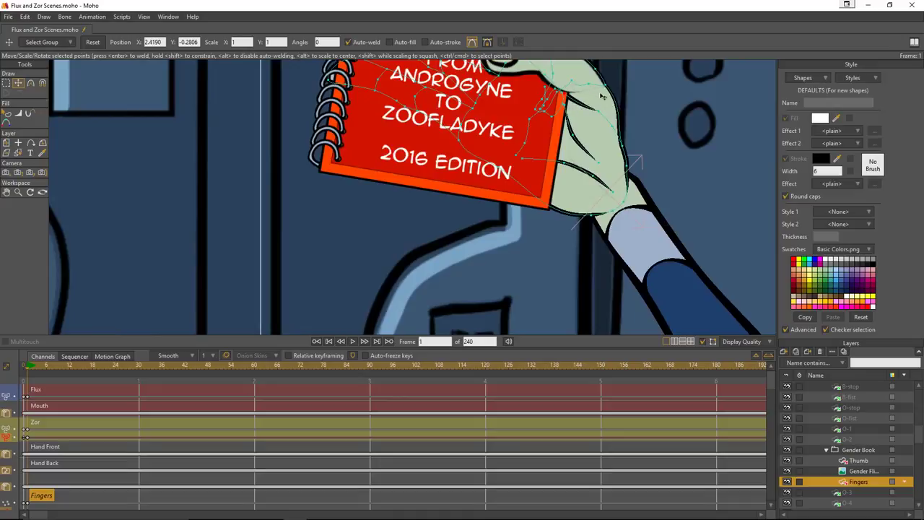
Step: In the Fingers layer, reposition the inner end point of the upper palm crease just below the thumb
scroll(602, 95, down, 2)
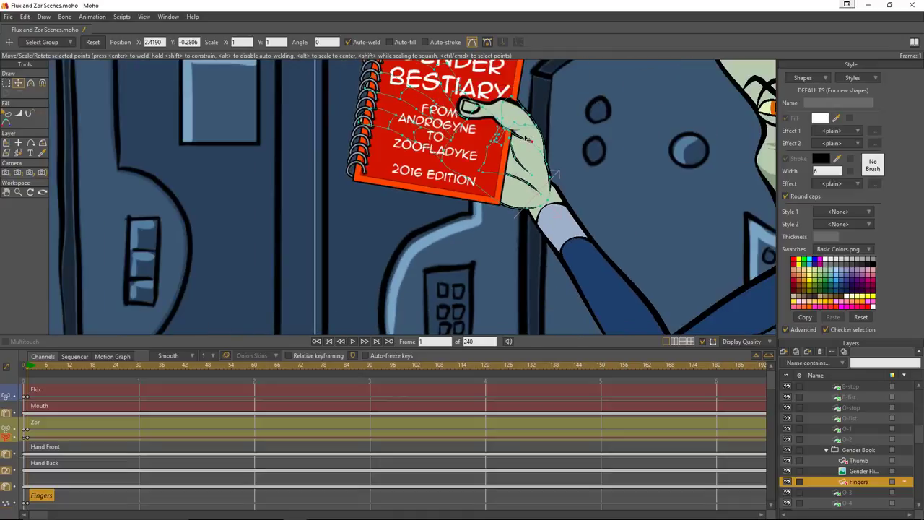
click(531, 141)
scroll(578, 120, up, 4)
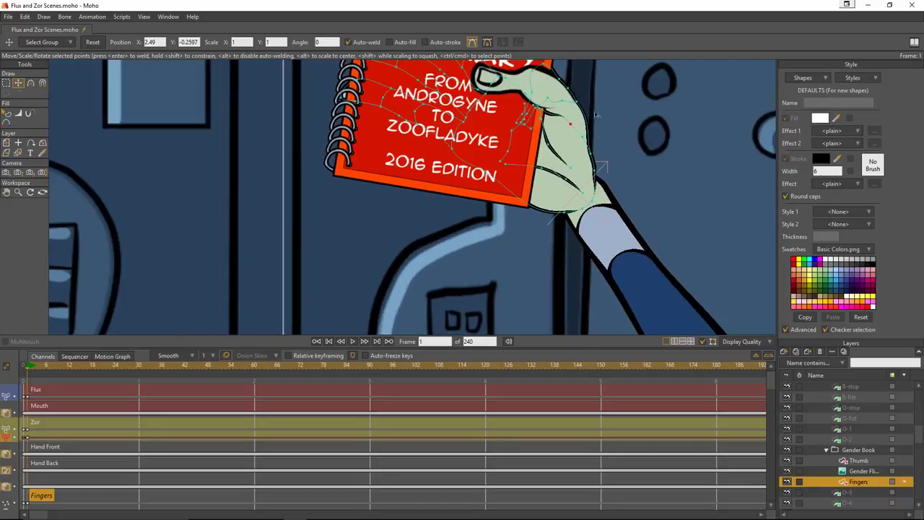
drag(585, 128, 515, 200)
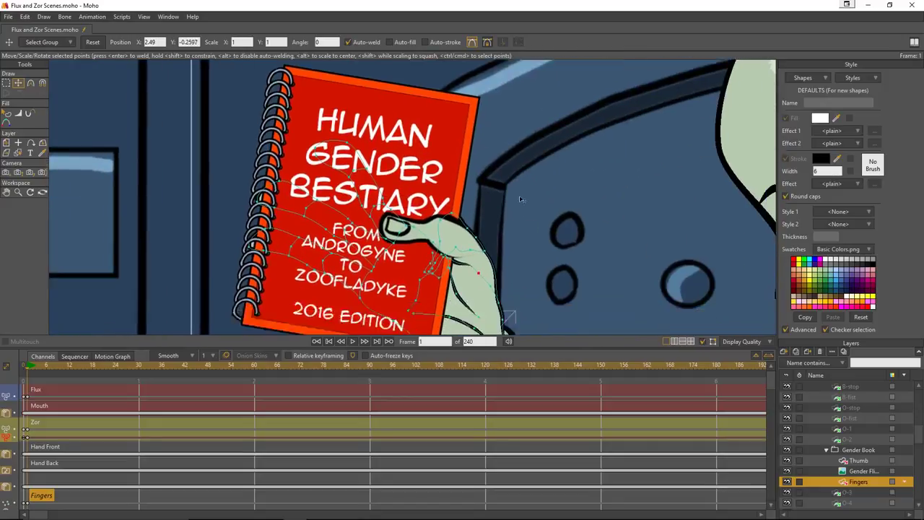
scroll(517, 216, up, 2)
scroll(517, 231, up, 2)
drag(577, 309, 581, 301)
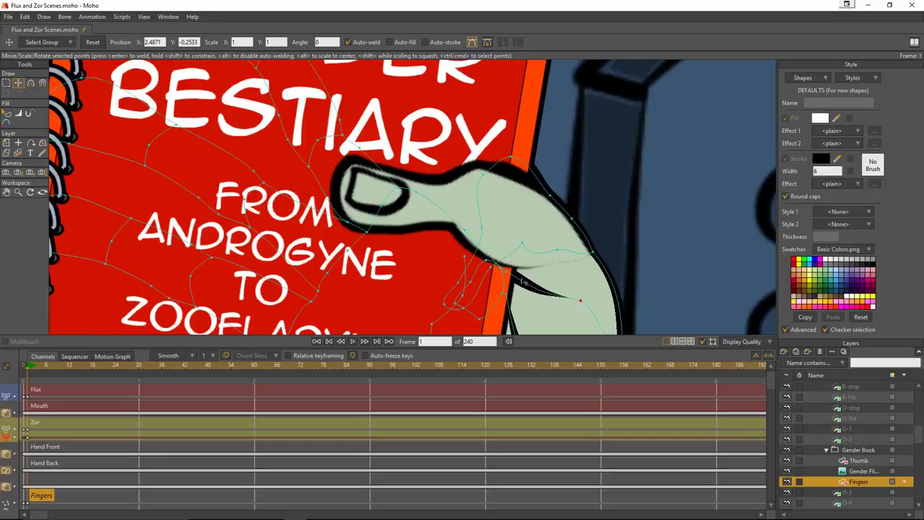
Step: Adjust the outer point of the upper palm crease so the line starts at the thumb's underside beside the book's edge
click(508, 270)
drag(509, 269, 504, 272)
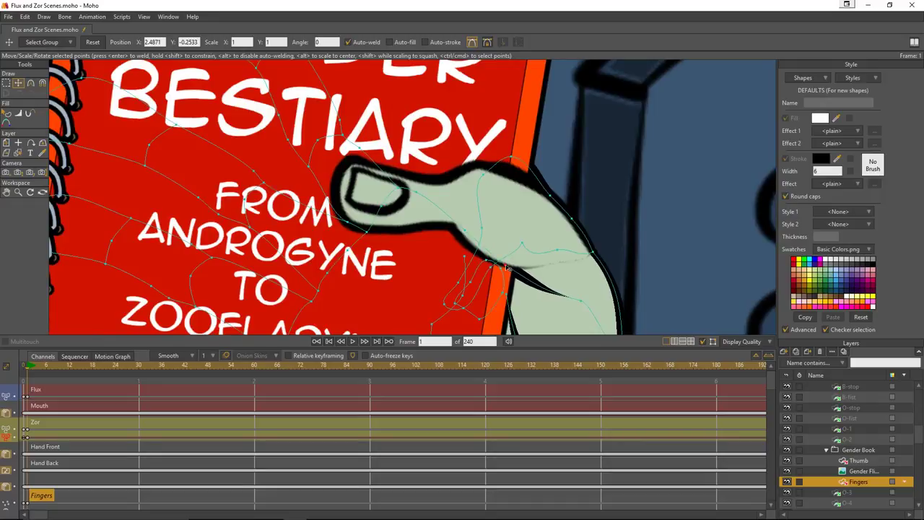
scroll(504, 253, down, 5)
scroll(502, 241, down, 3)
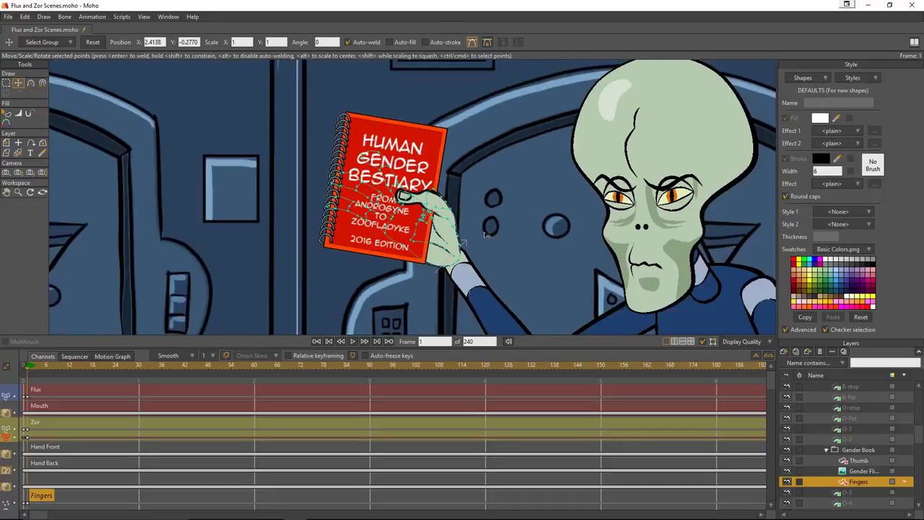
scroll(470, 204, up, 8)
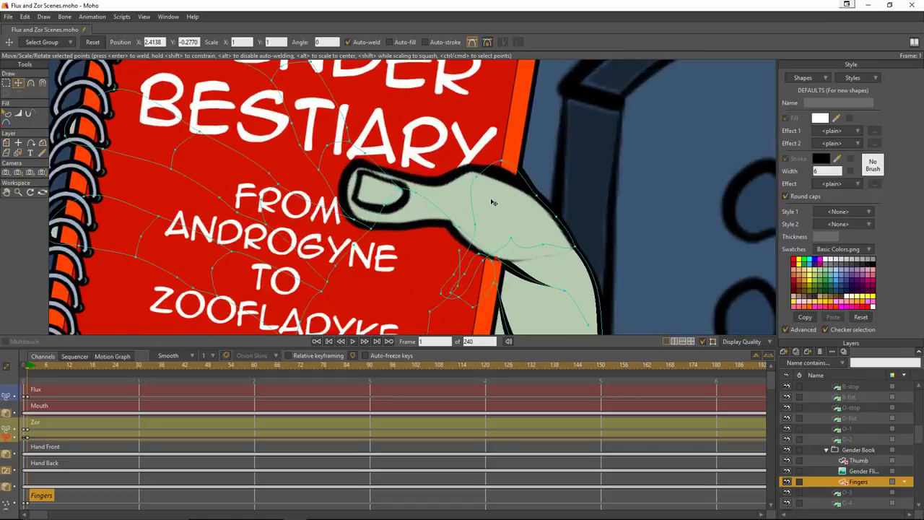
click(497, 257)
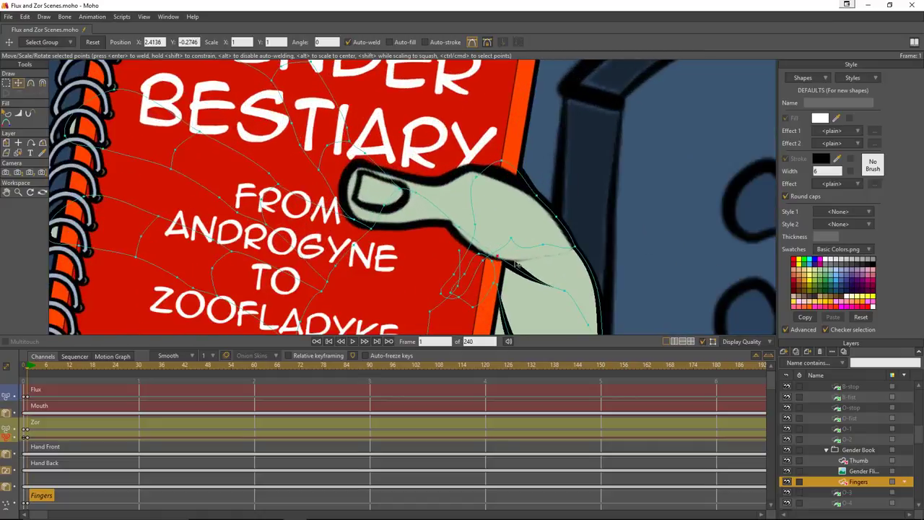
Step: In the Thumb layer, move the base point down to meet the palm crease and smooth the thumb's lower and upper outline points
click(858, 460)
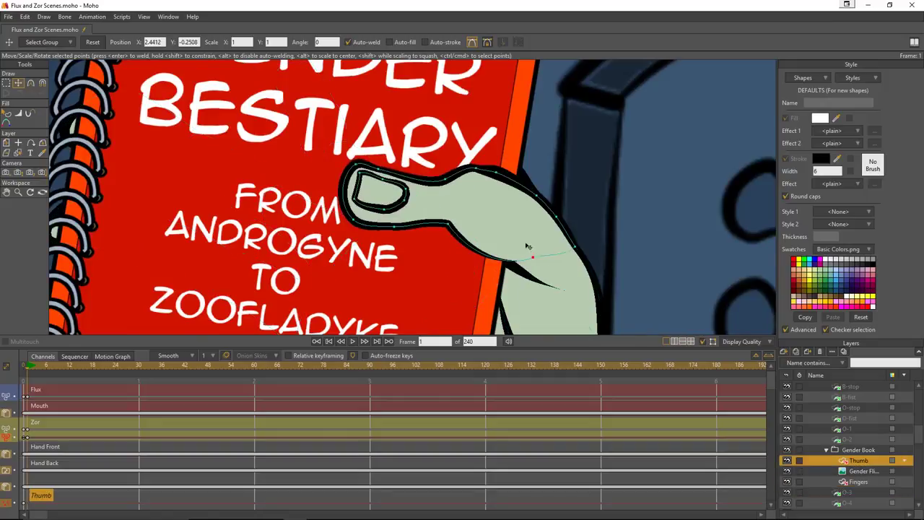
drag(534, 260, 524, 267)
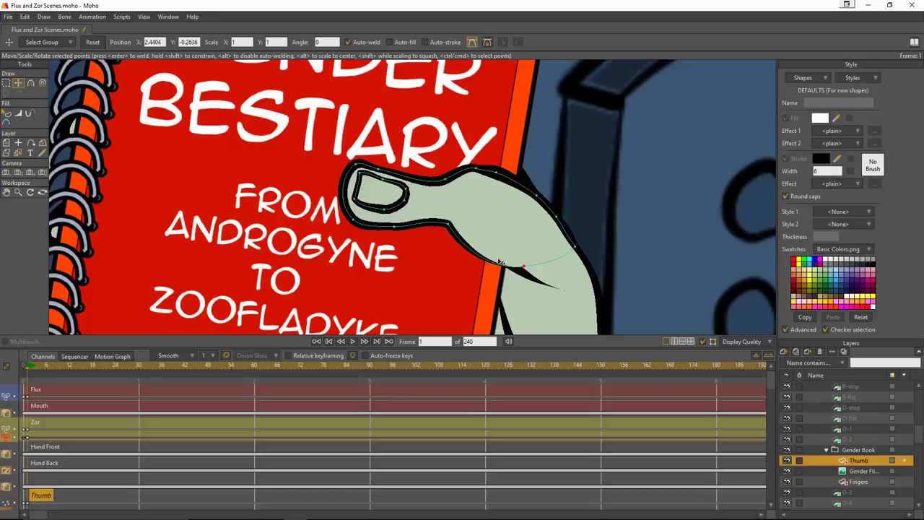
click(448, 224)
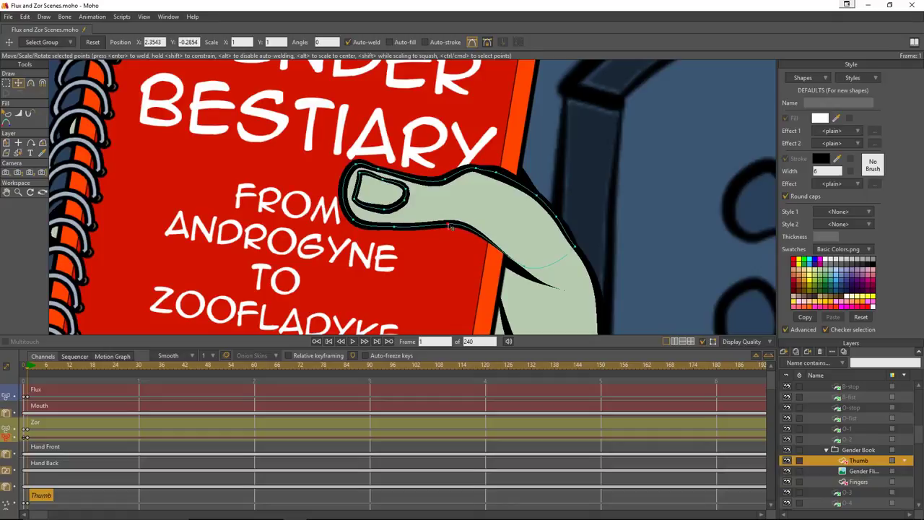
drag(450, 225, 473, 245)
drag(476, 171, 508, 178)
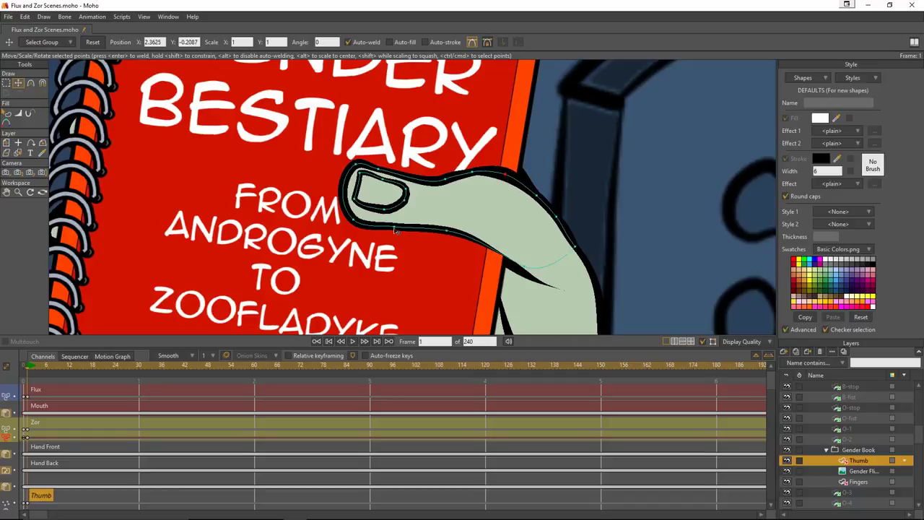
drag(395, 230, 486, 231)
scroll(505, 231, down, 10)
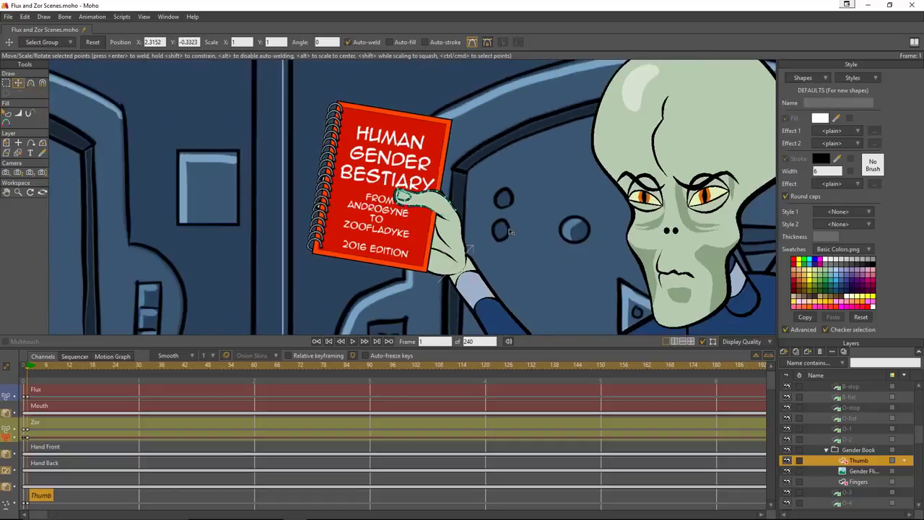
Step: Refine the thumb's contour by adjusting its upper knuckle point, its lower-edge point and the point where it joins the crease
scroll(508, 226, up, 5)
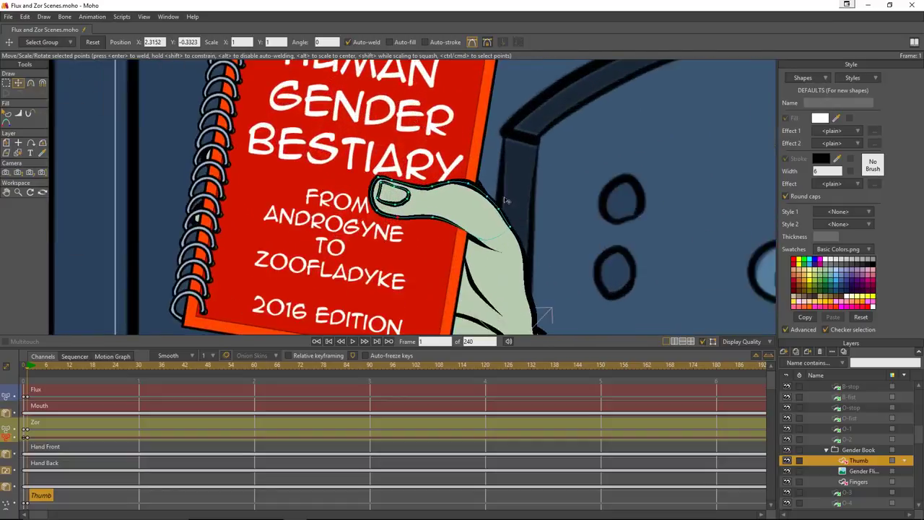
drag(449, 187, 499, 180)
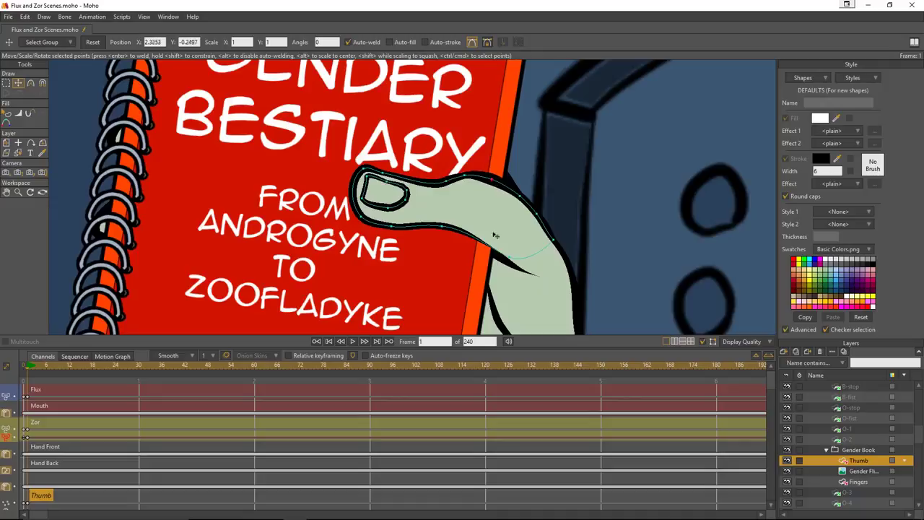
drag(451, 231, 436, 225)
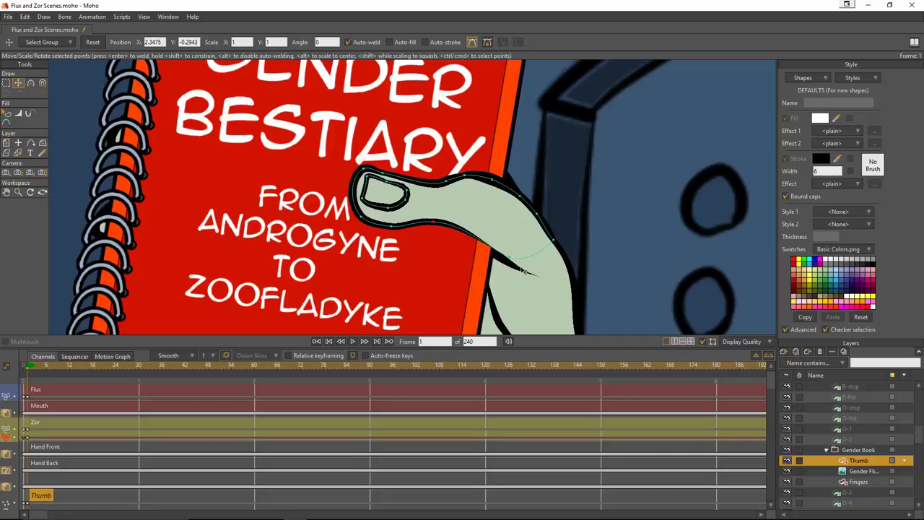
mouse_move(508, 258)
mouse_down()
mouse_move(503, 275)
mouse_move(523, 282)
mouse_move(472, 281)
mouse_move(454, 270)
mouse_move(512, 266)
mouse_move(527, 277)
mouse_move(507, 258)
mouse_up()
scroll(556, 233, down, 6)
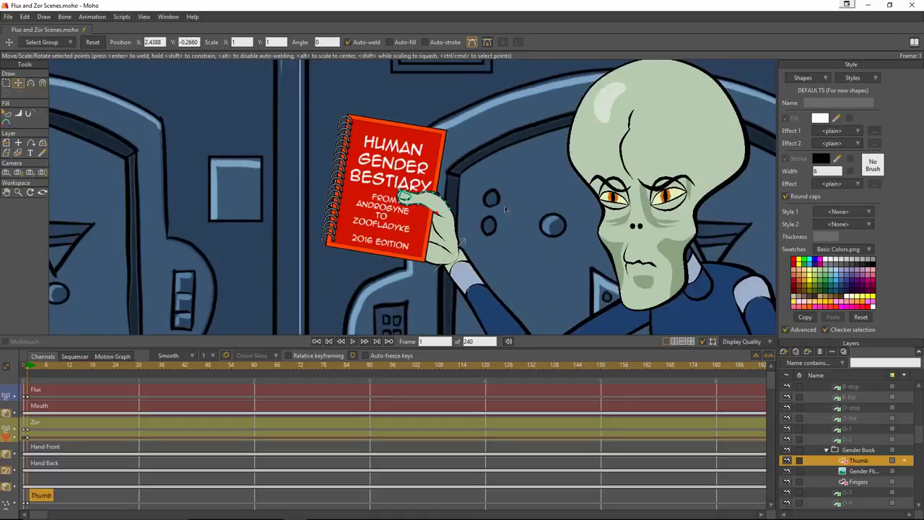
scroll(505, 210, up, 2)
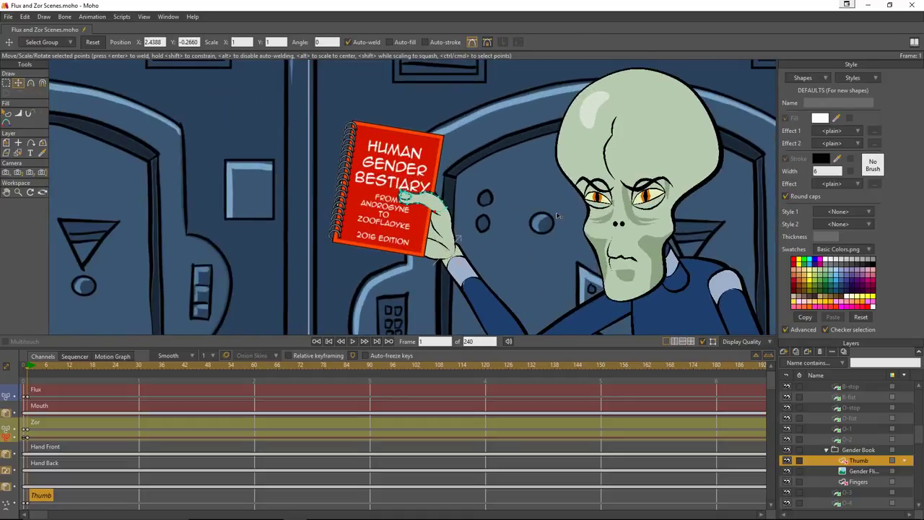
Step: Save the scene and collapse the Gender Book group in the layer list
key(ctrl+s)
click(828, 450)
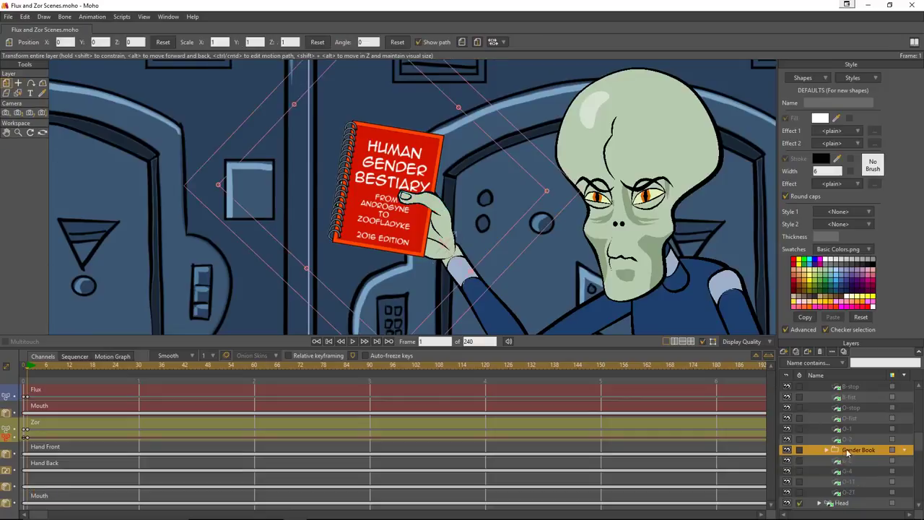
scroll(531, 165, down, 2)
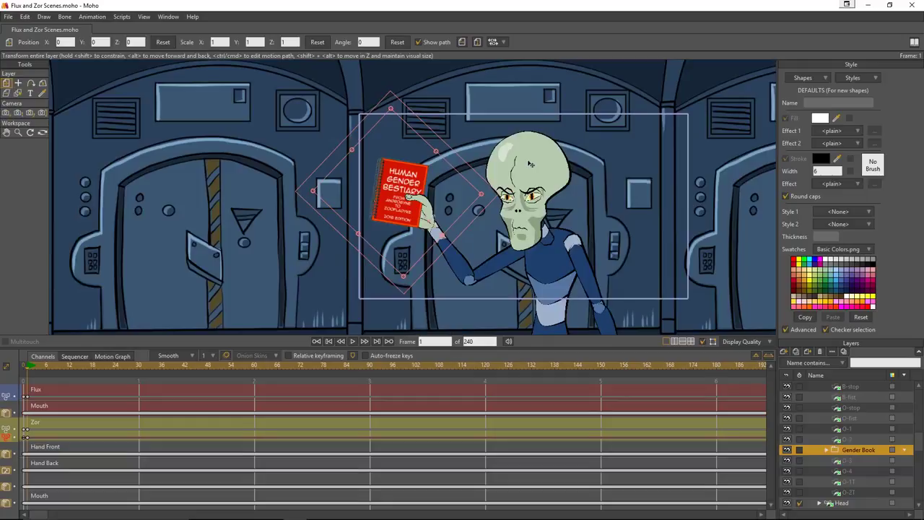
scroll(469, 197, up, 3)
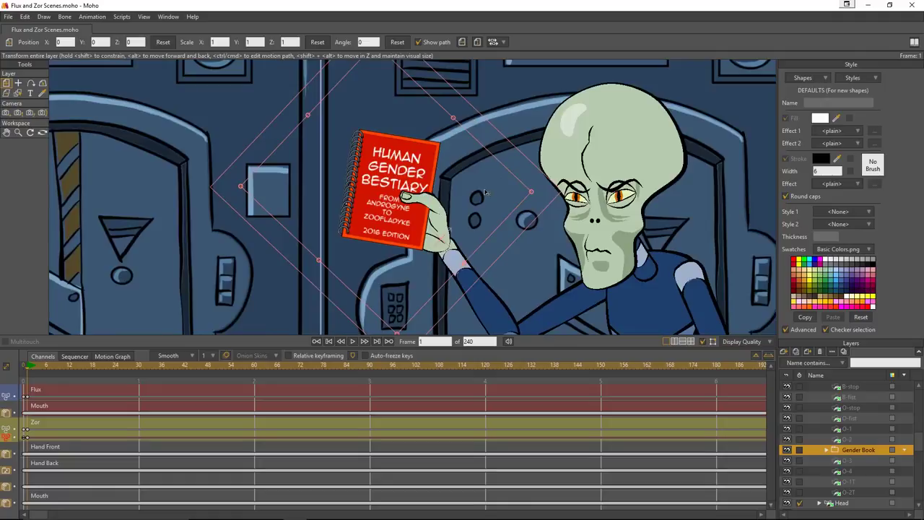
scroll(506, 177, down, 3)
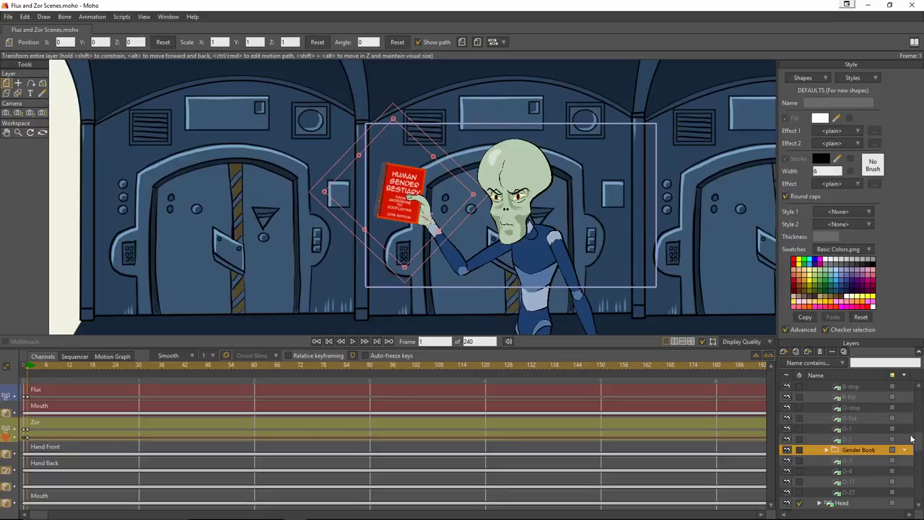
Step: Test the Hand Back switch by changing the hand to O-3 and back to Gender Book
scroll(911, 438, up, 3)
right_click(858, 409)
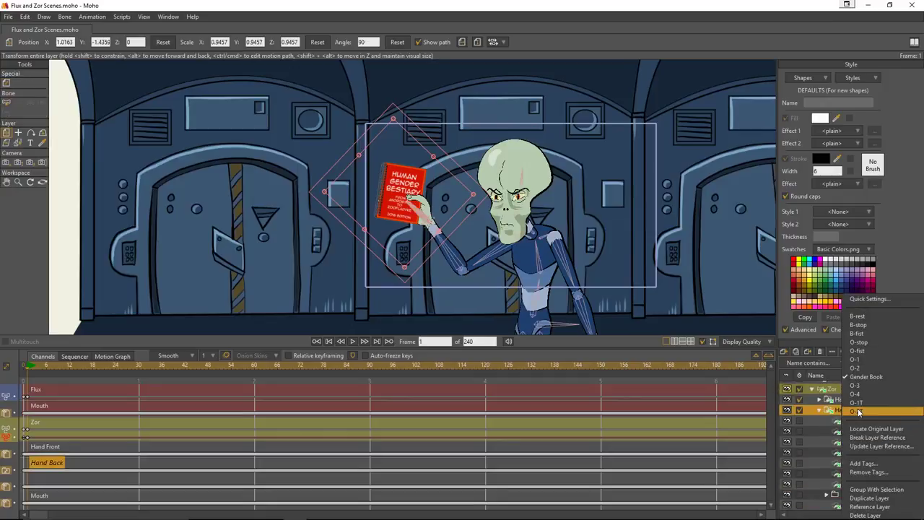
click(857, 386)
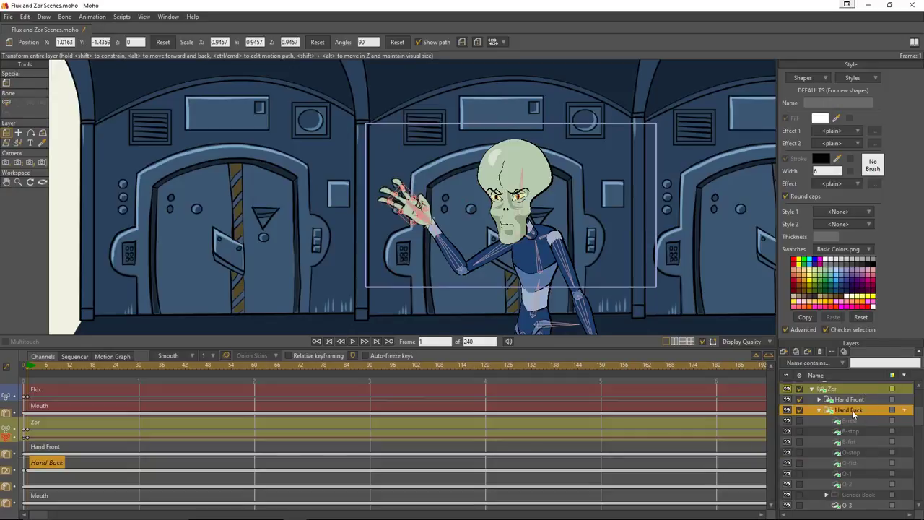
right_click(852, 410)
click(868, 377)
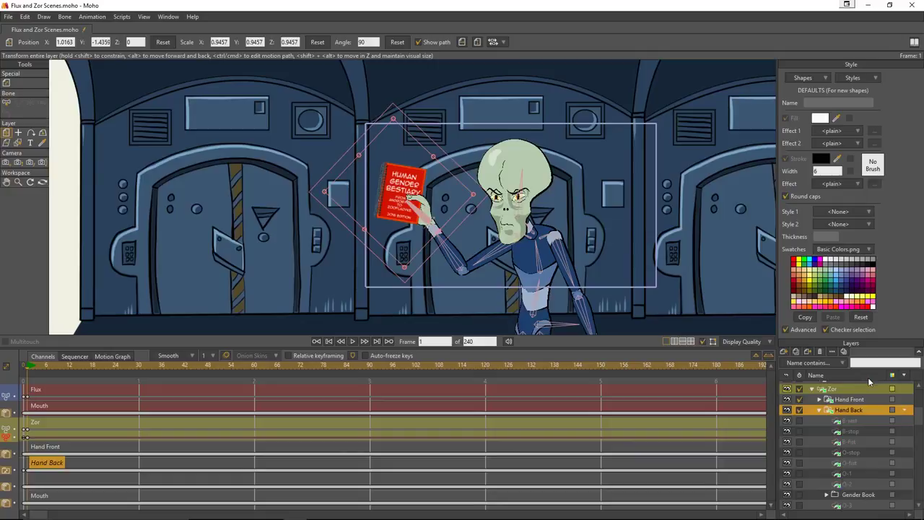
Step: Move the Gender Book group below O-2T at the end of the Hand Back switch, and display the switch's list of hands
double_click(858, 409)
click(874, 451)
scroll(871, 445, down, 3)
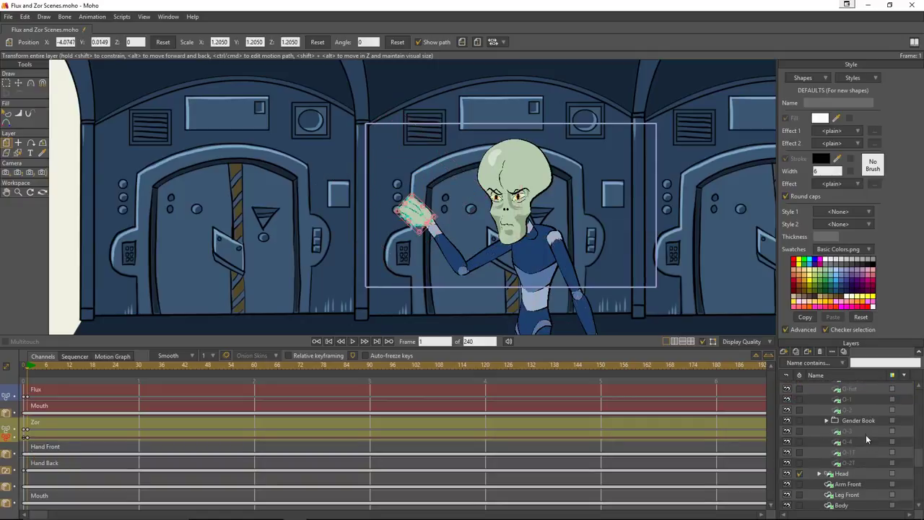
drag(854, 424, 856, 470)
scroll(863, 414, up, 3)
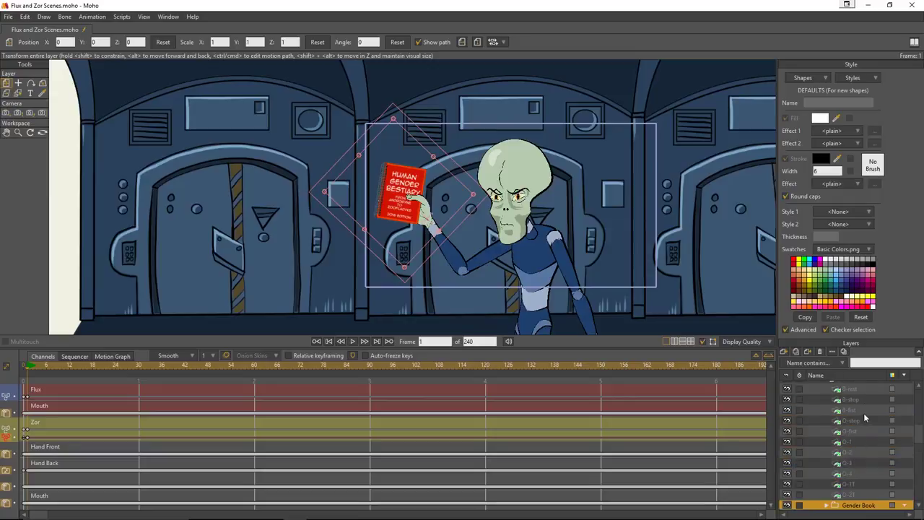
right_click(849, 412)
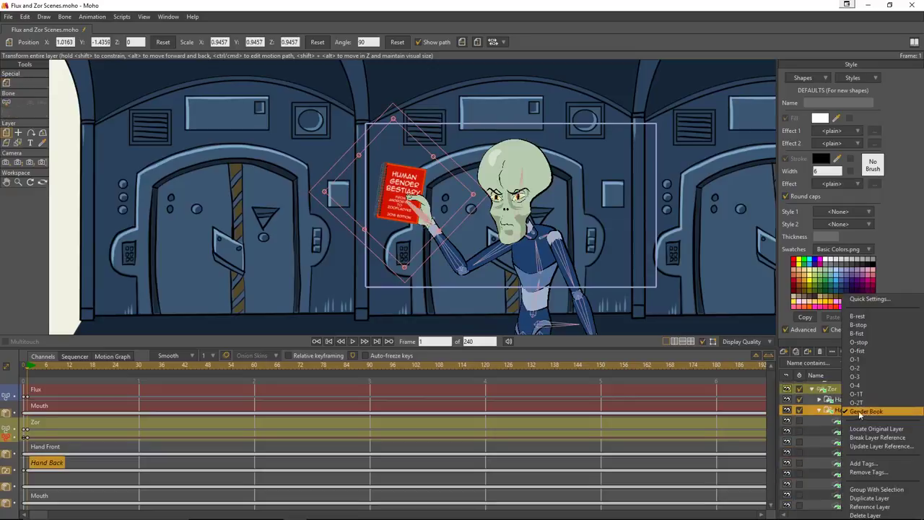